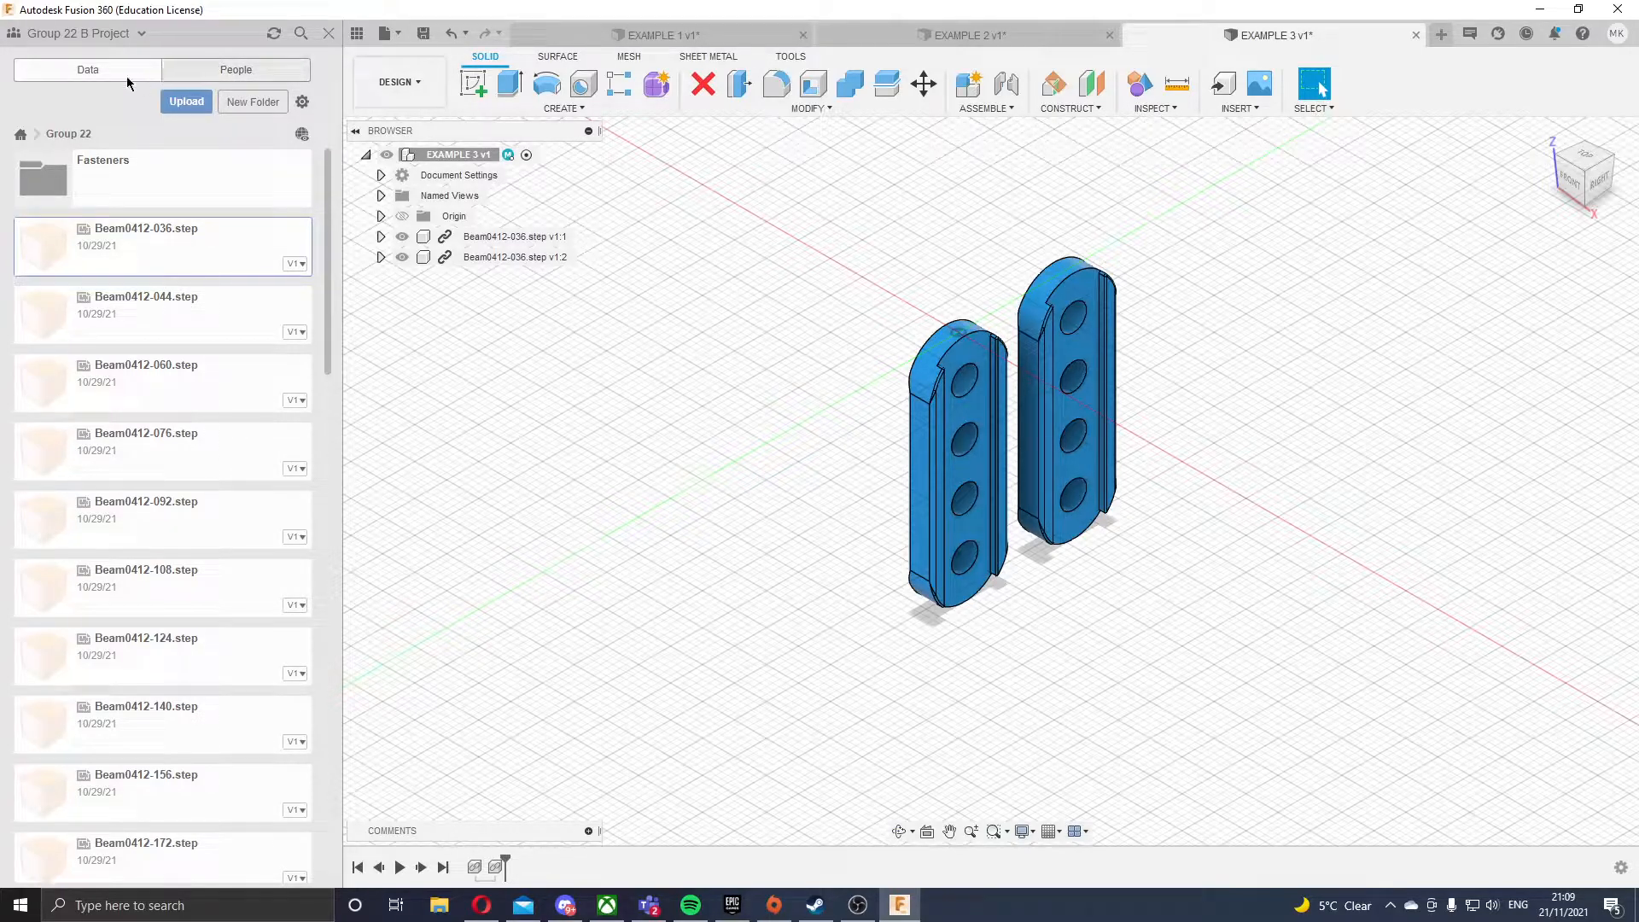
- Open the Robot Final design from the Dumbass Robot project
click(21, 134)
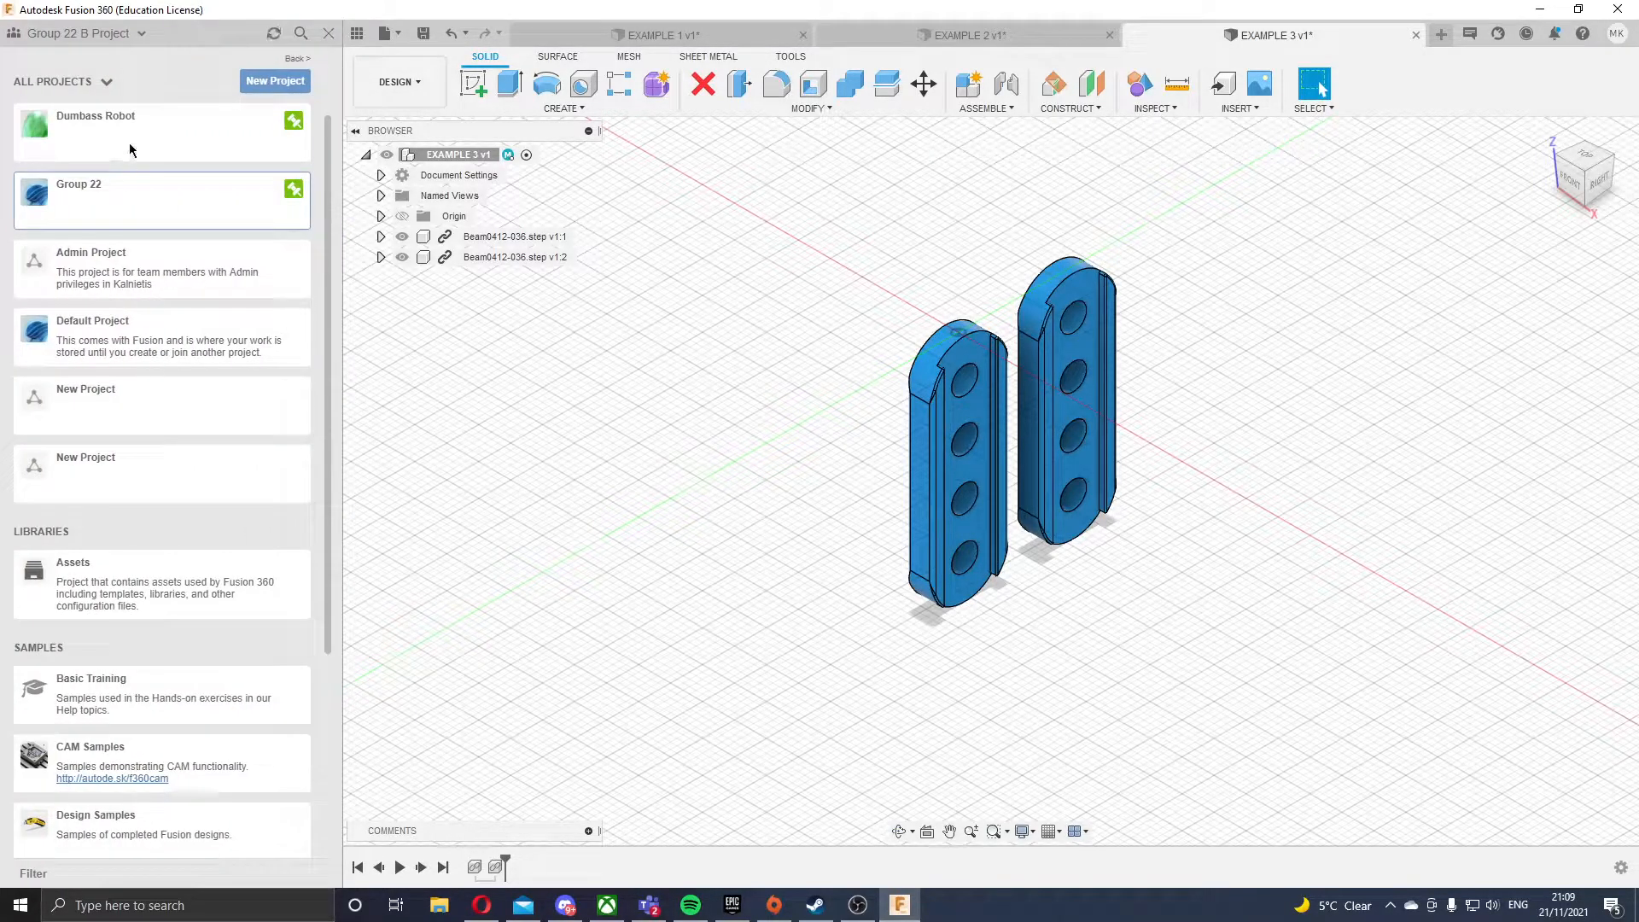
click(131, 150)
scroll(127, 669, down, 4)
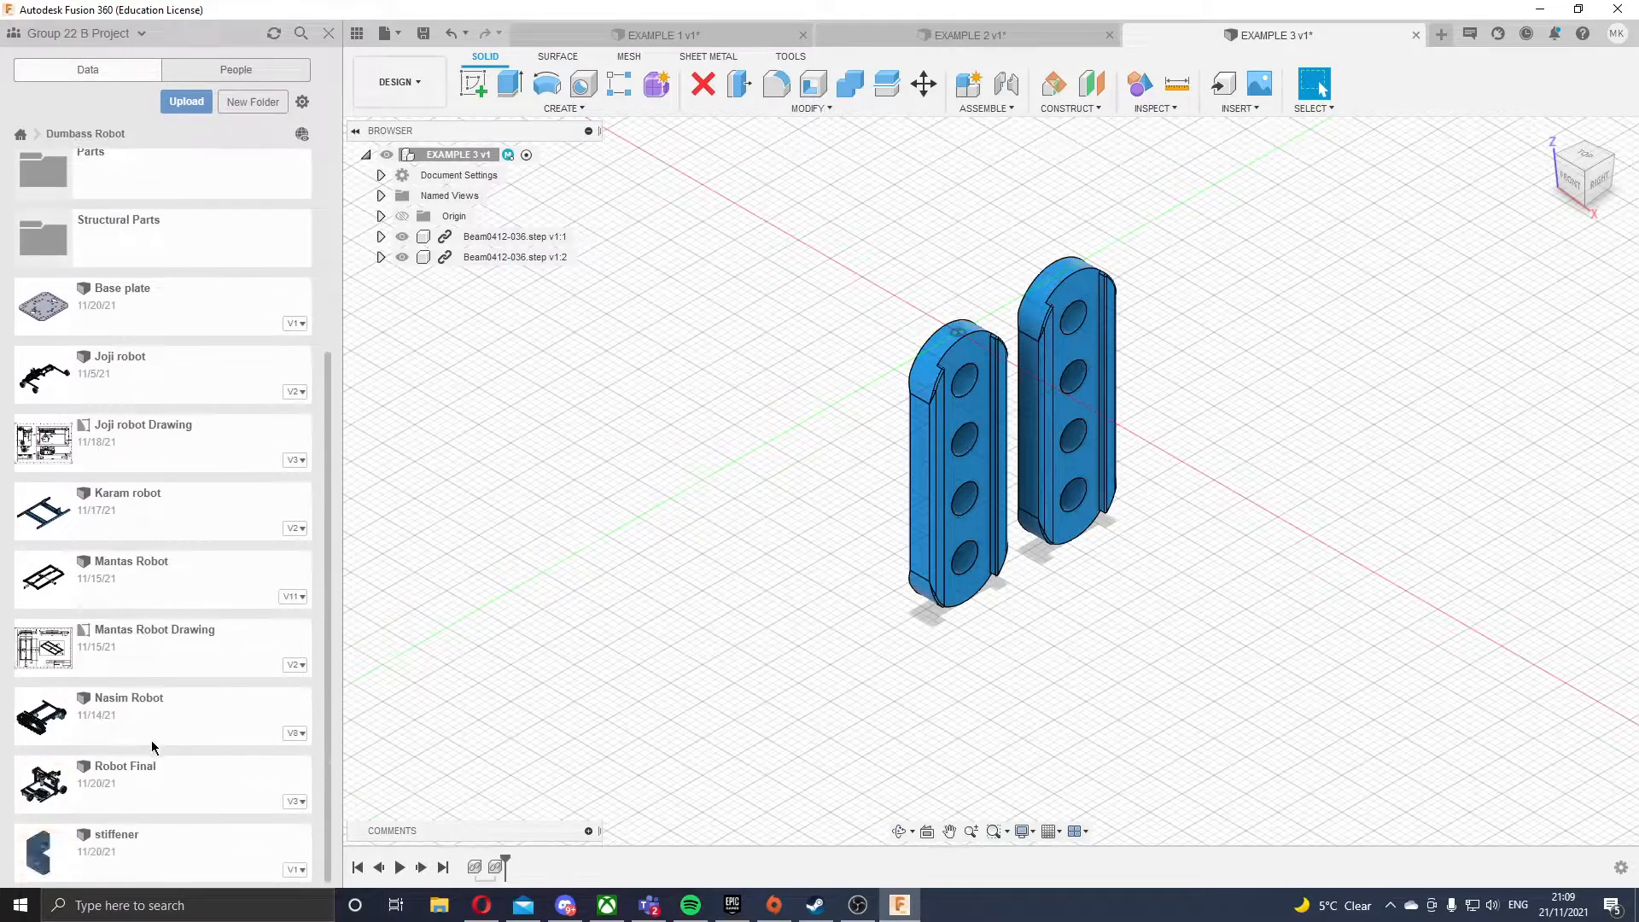
double_click(142, 781)
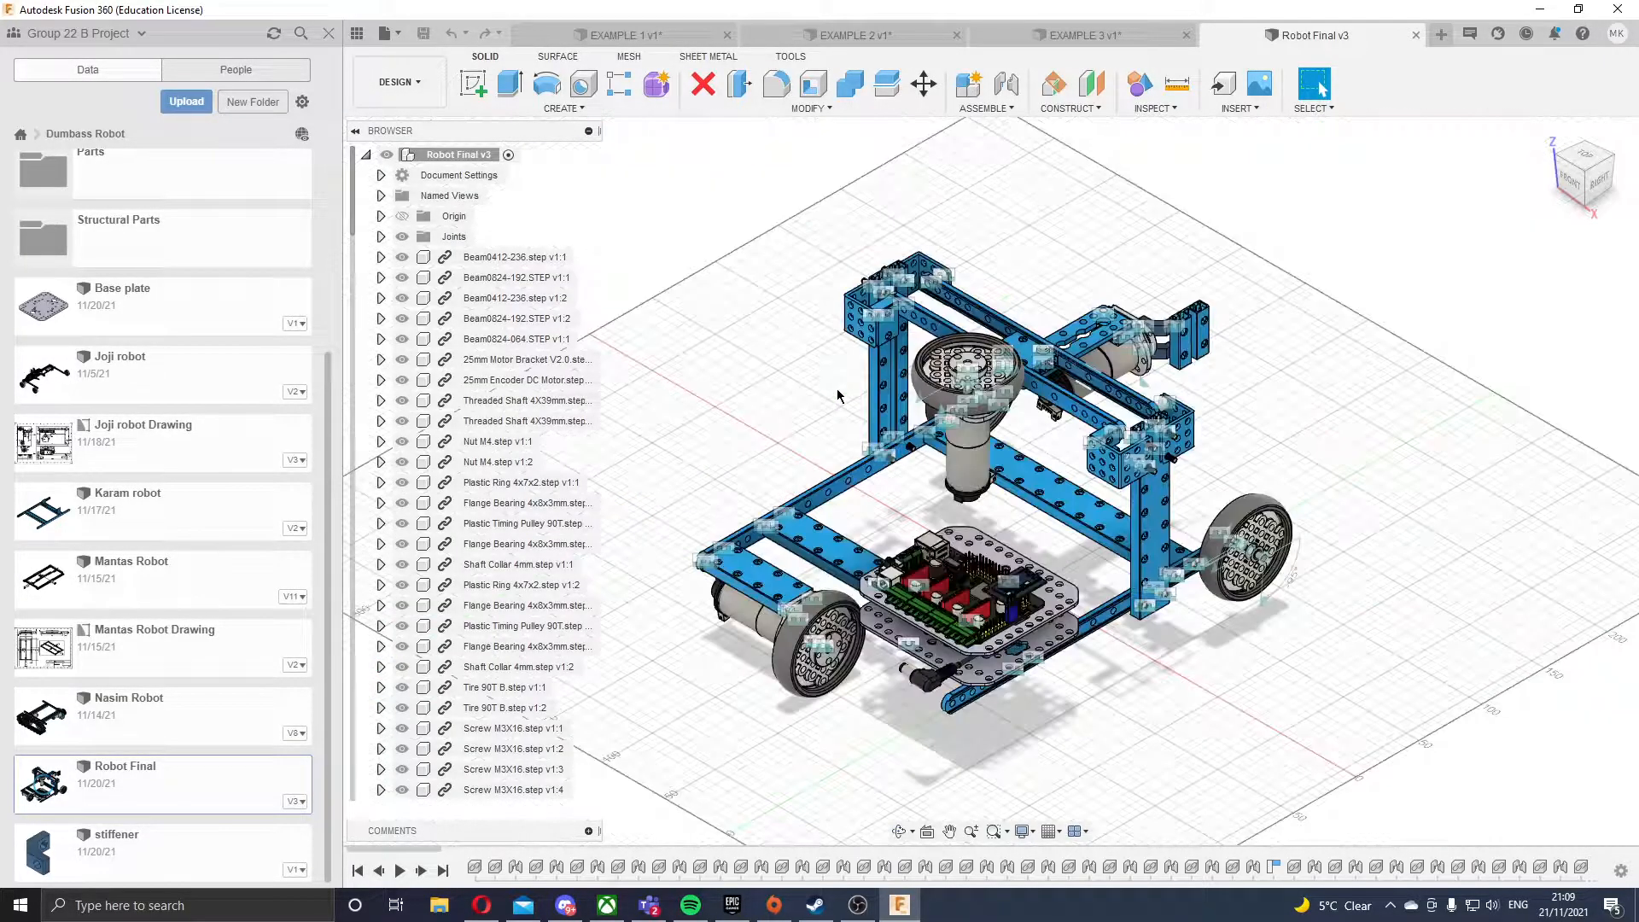
- Examine the robot assembly from several sides, including the upper frame, the arm motor and the plate with the rings
shift+middle_drag(1320, 469, 1146, 384)
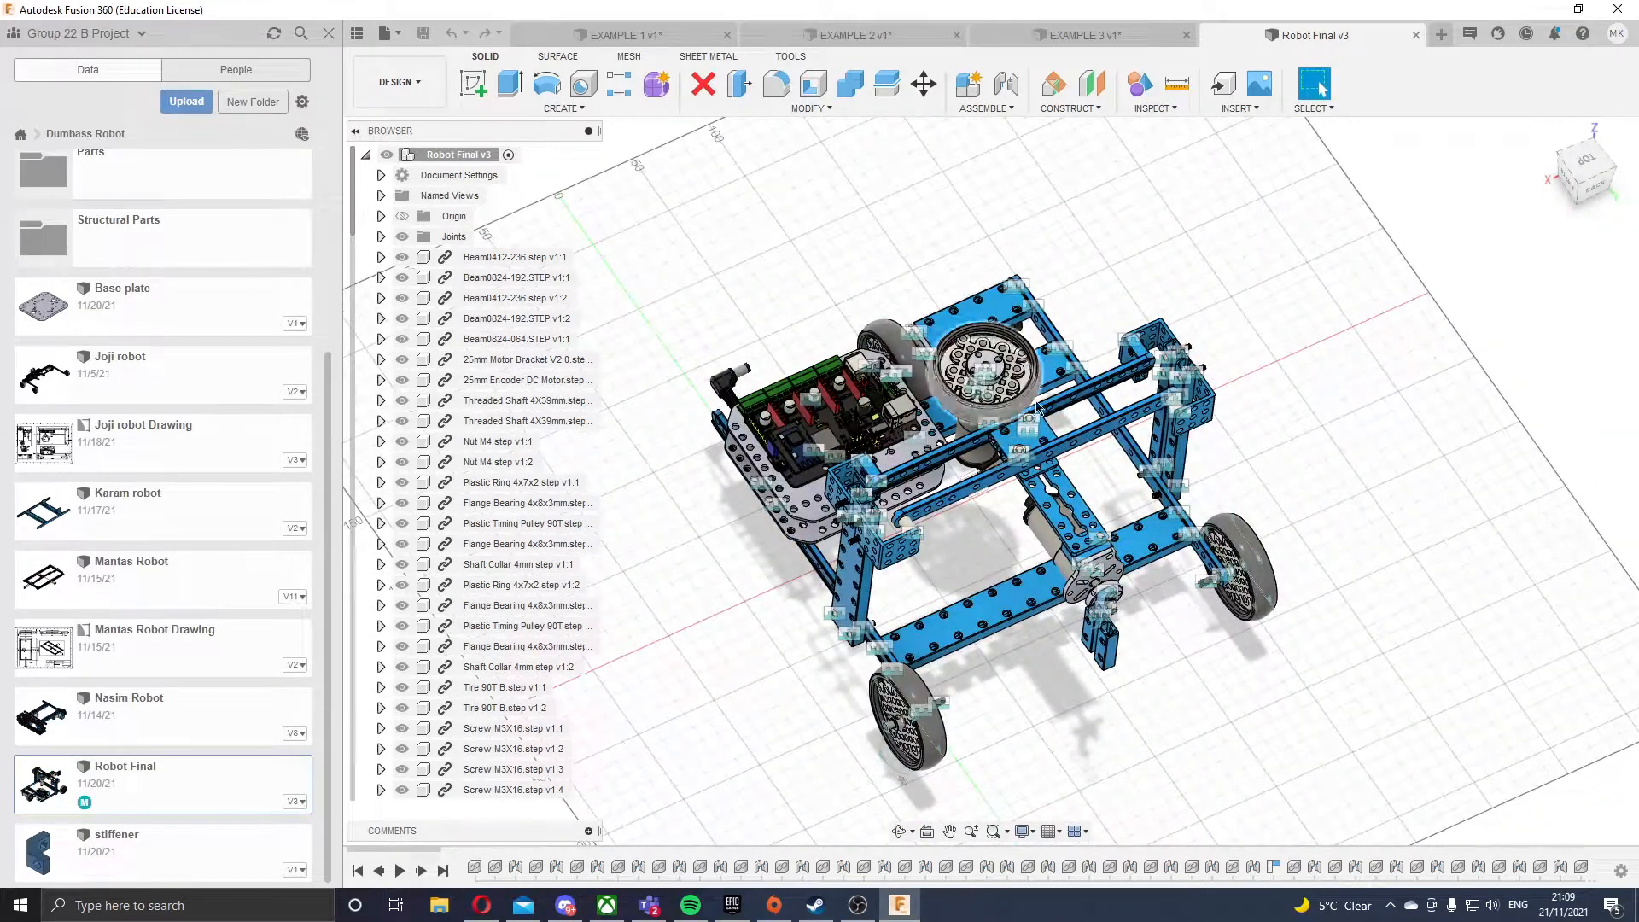
shift+middle_drag(1136, 606, 1122, 495)
scroll(1123, 495, up, 2)
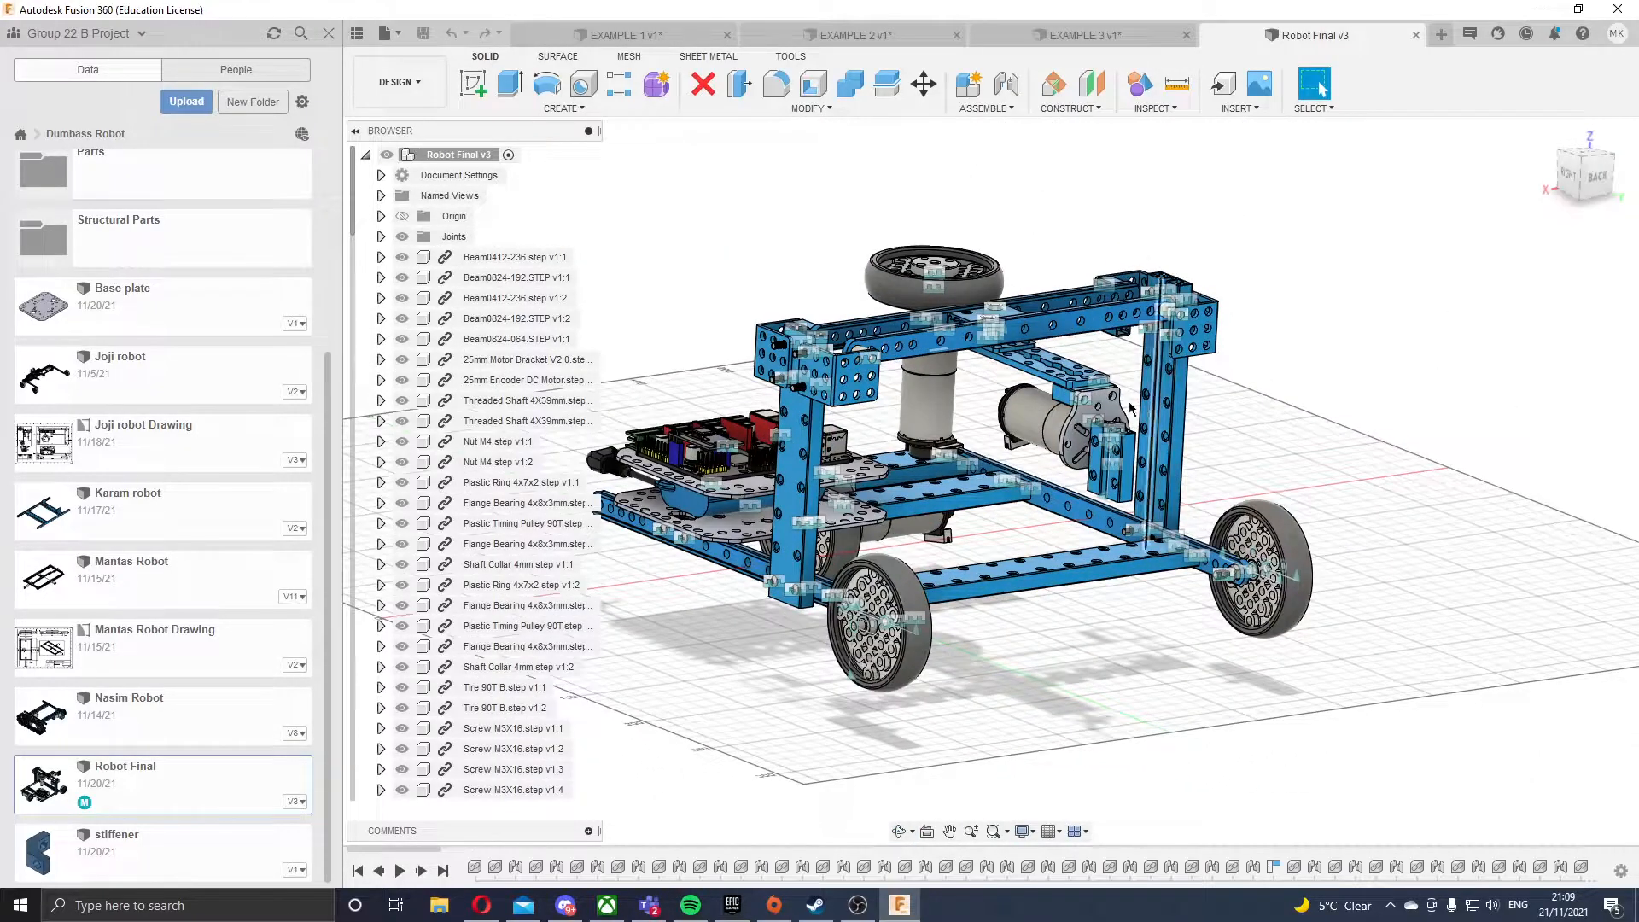
shift+middle_drag(1073, 597, 1103, 656)
shift+middle_drag(1210, 587, 1178, 546)
scroll(1054, 341, up, 4)
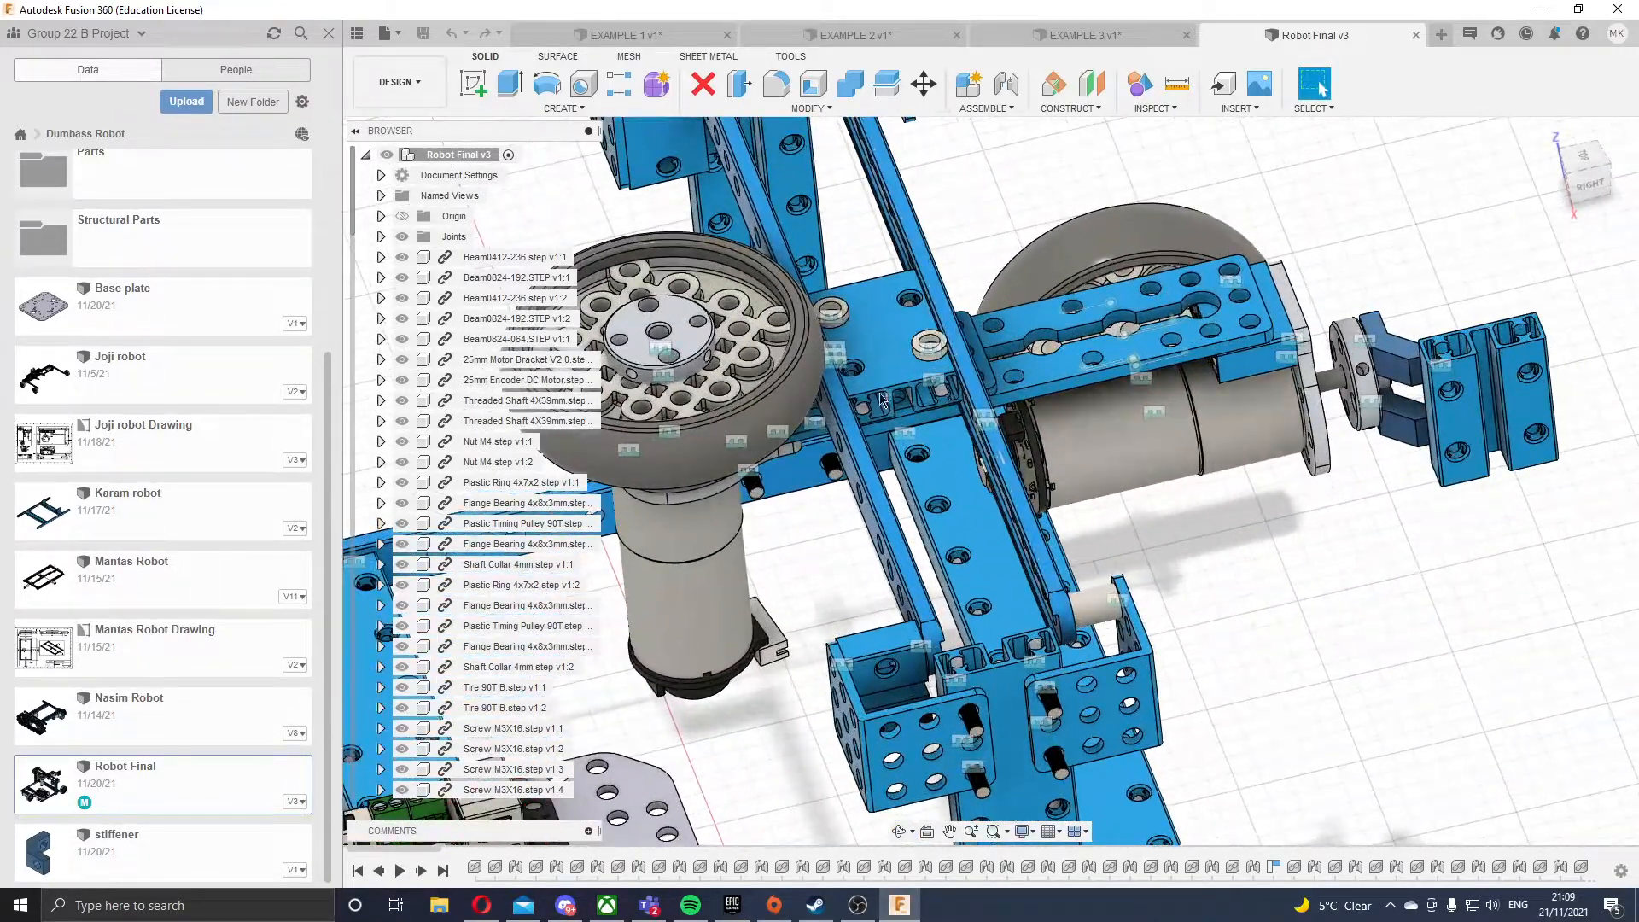
scroll(886, 401, up, 5)
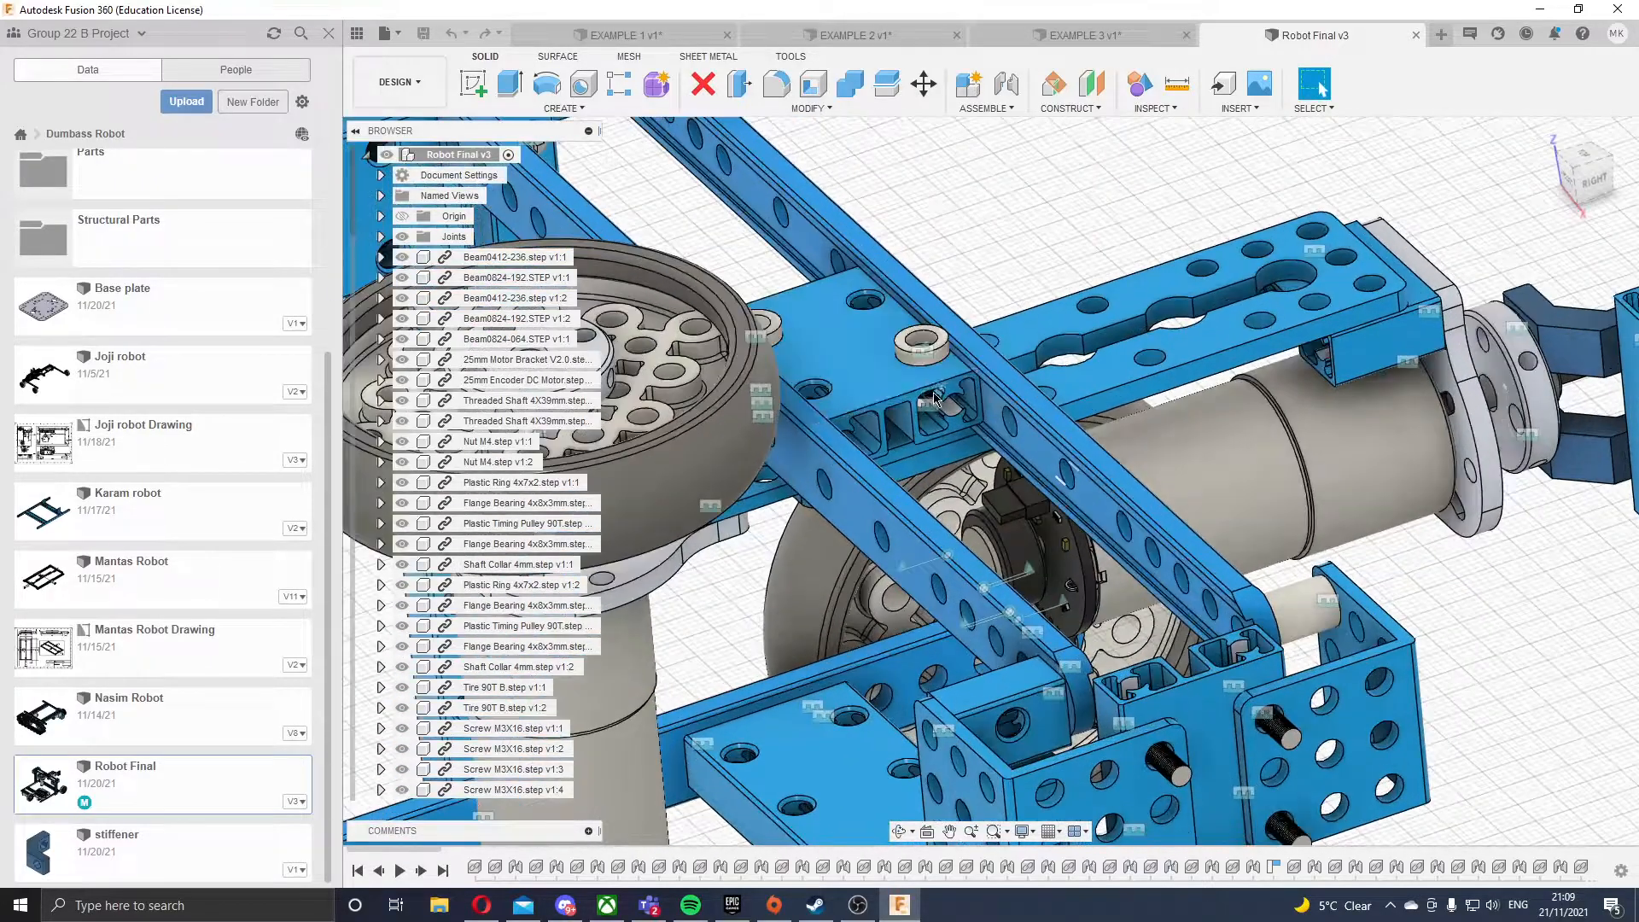
scroll(938, 398, up, 2)
shift+middle_drag(888, 374, 894, 311)
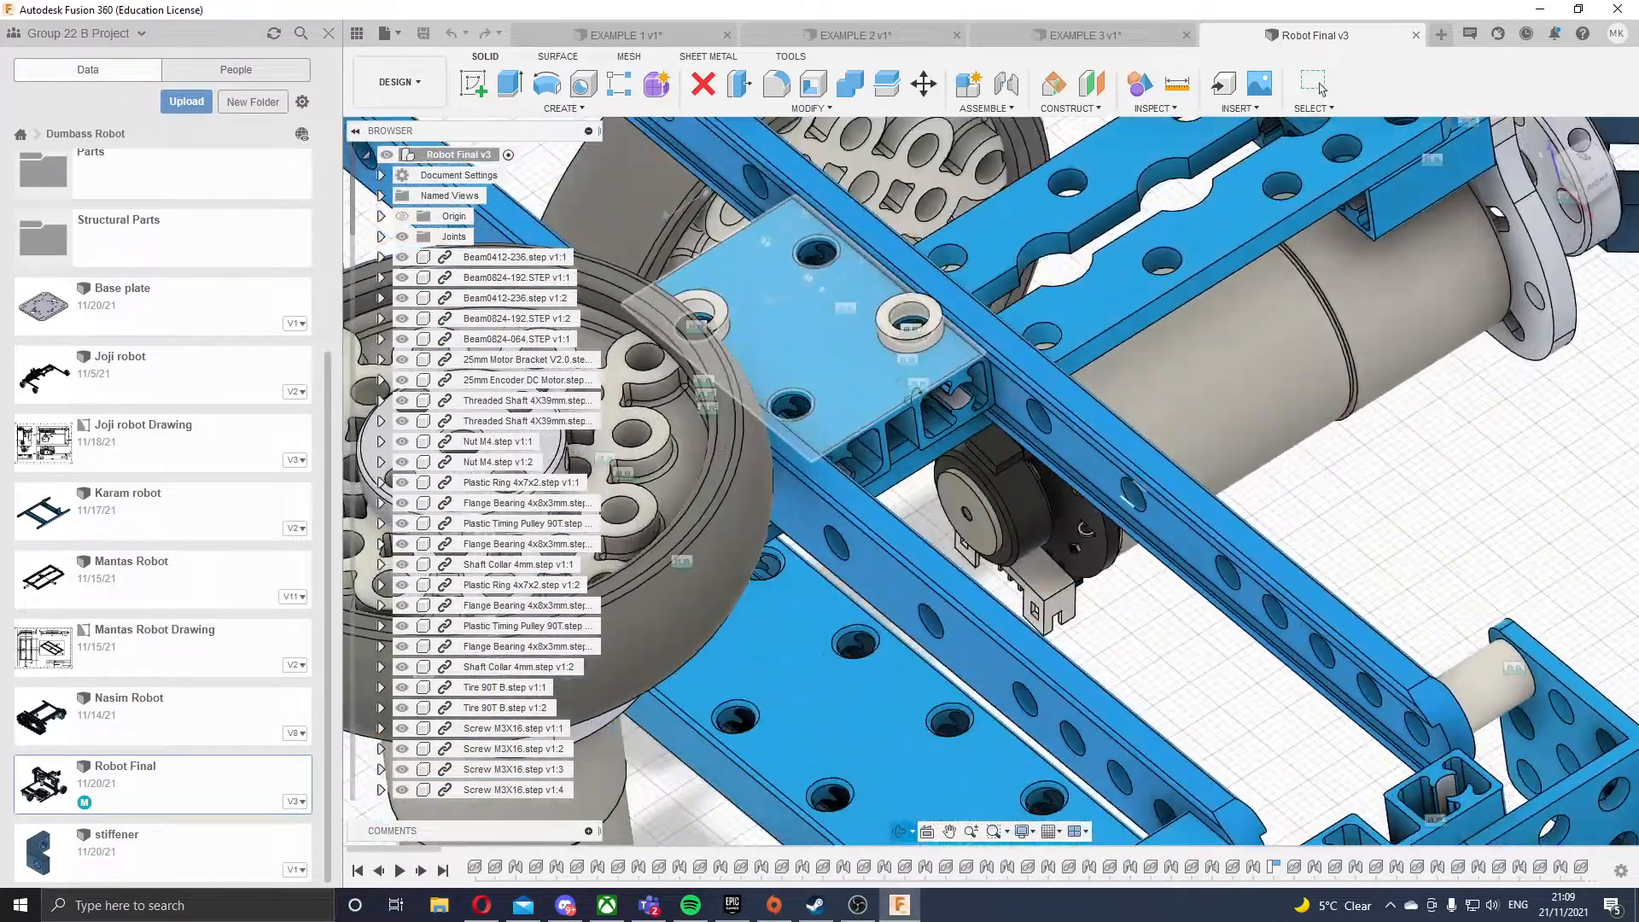
- Test the joint at the plastic ring on the arm's mounting plate by moving it
double_click(898, 305)
scroll(951, 394, down, 5)
mouse_move(952, 394)
mouse_down()
mouse_move(847, 345)
mouse_move(931, 411)
mouse_up()
scroll(905, 418, up, 3)
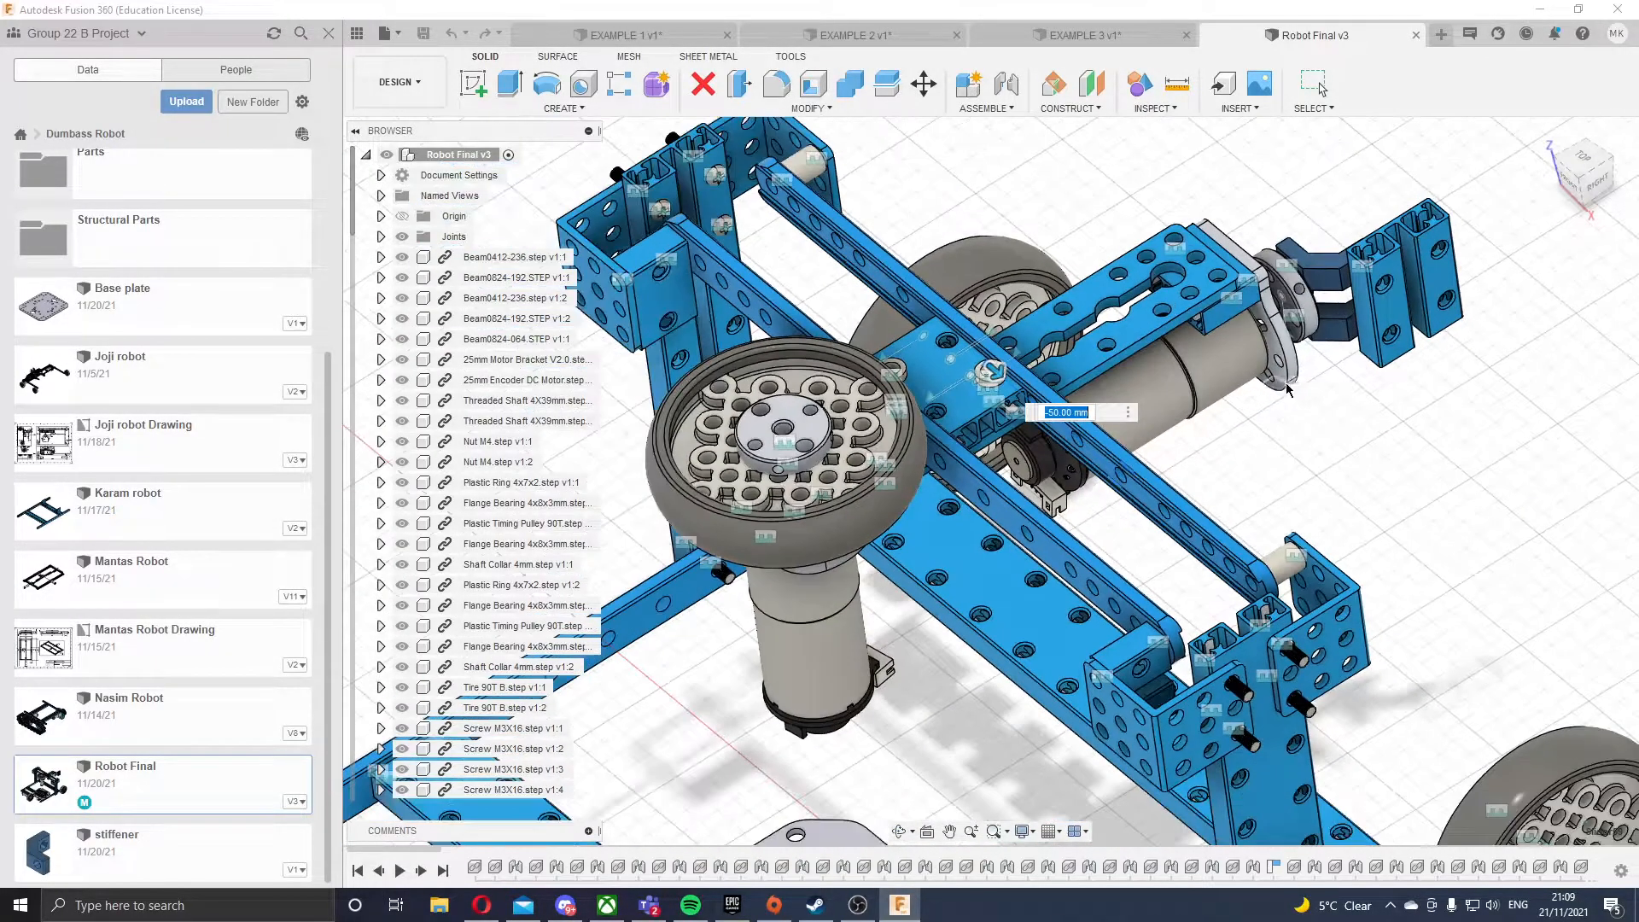
click(1283, 454)
- Test the joint at the hub of the drive wheel beside the upright beam, and leave joint editing
scroll(1283, 454, down, 3)
scroll(1420, 648, up, 6)
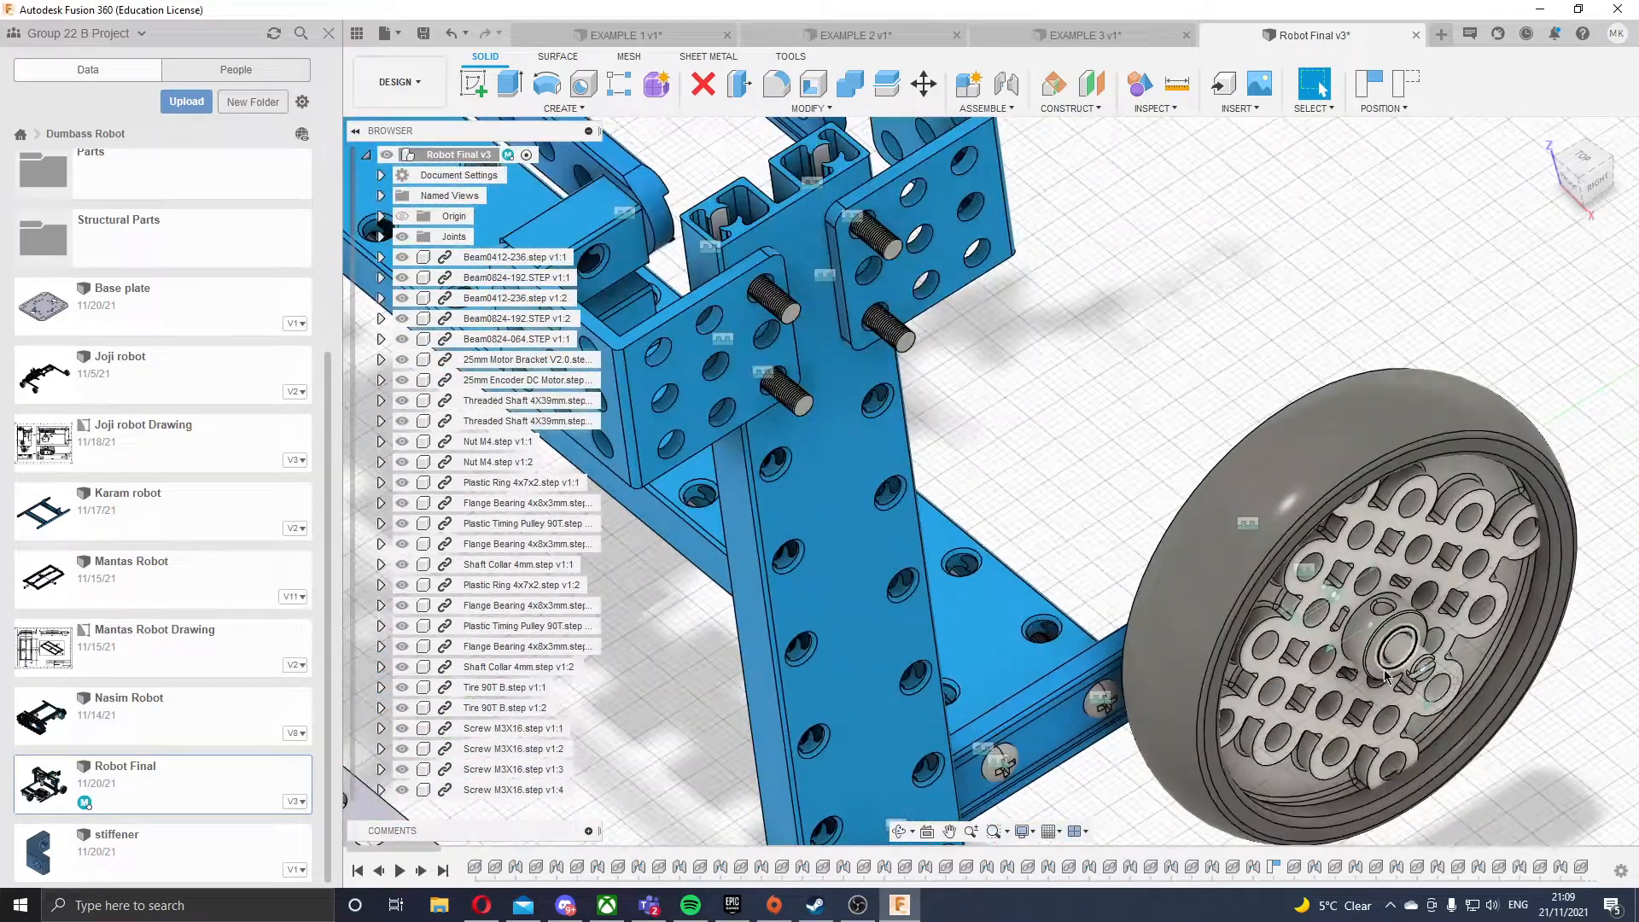
double_click(1331, 648)
mouse_move(1325, 662)
mouse_down()
mouse_move(1303, 678)
mouse_move(1319, 657)
mouse_move(1311, 602)
mouse_move(1306, 683)
mouse_move(1346, 700)
mouse_move(1319, 679)
mouse_up()
key(Escape)
scroll(1161, 576, down, 5)
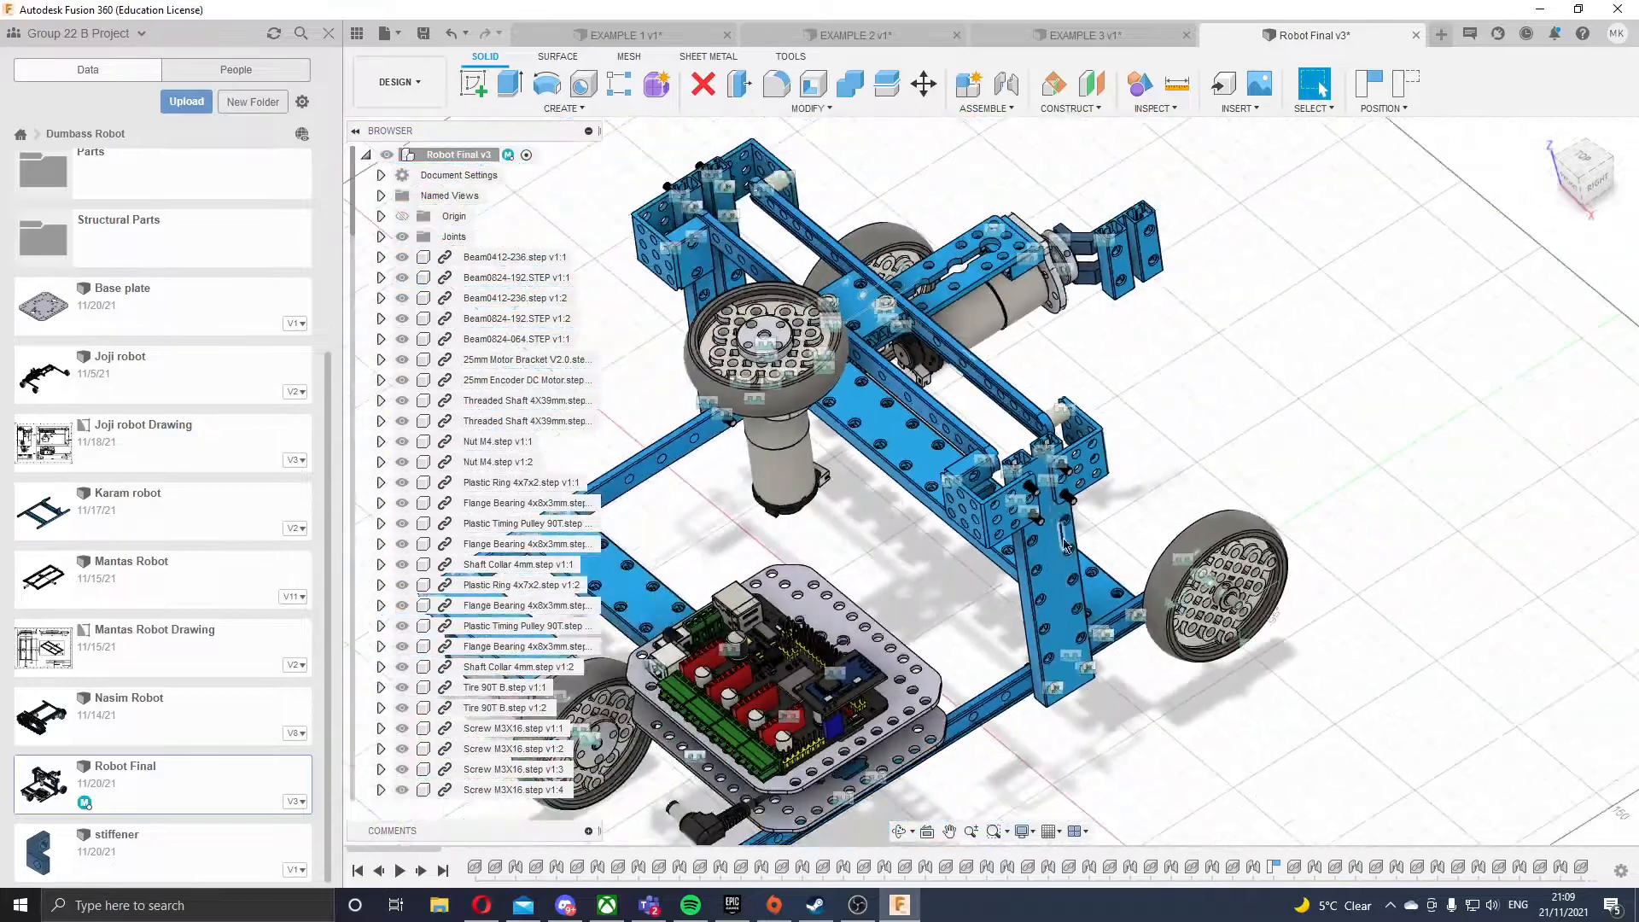
- Examine how the perforated brackets and screws connect to the top of the upright beam, and how the whole robot fits together
shift+middle_drag(1065, 546, 816, 525)
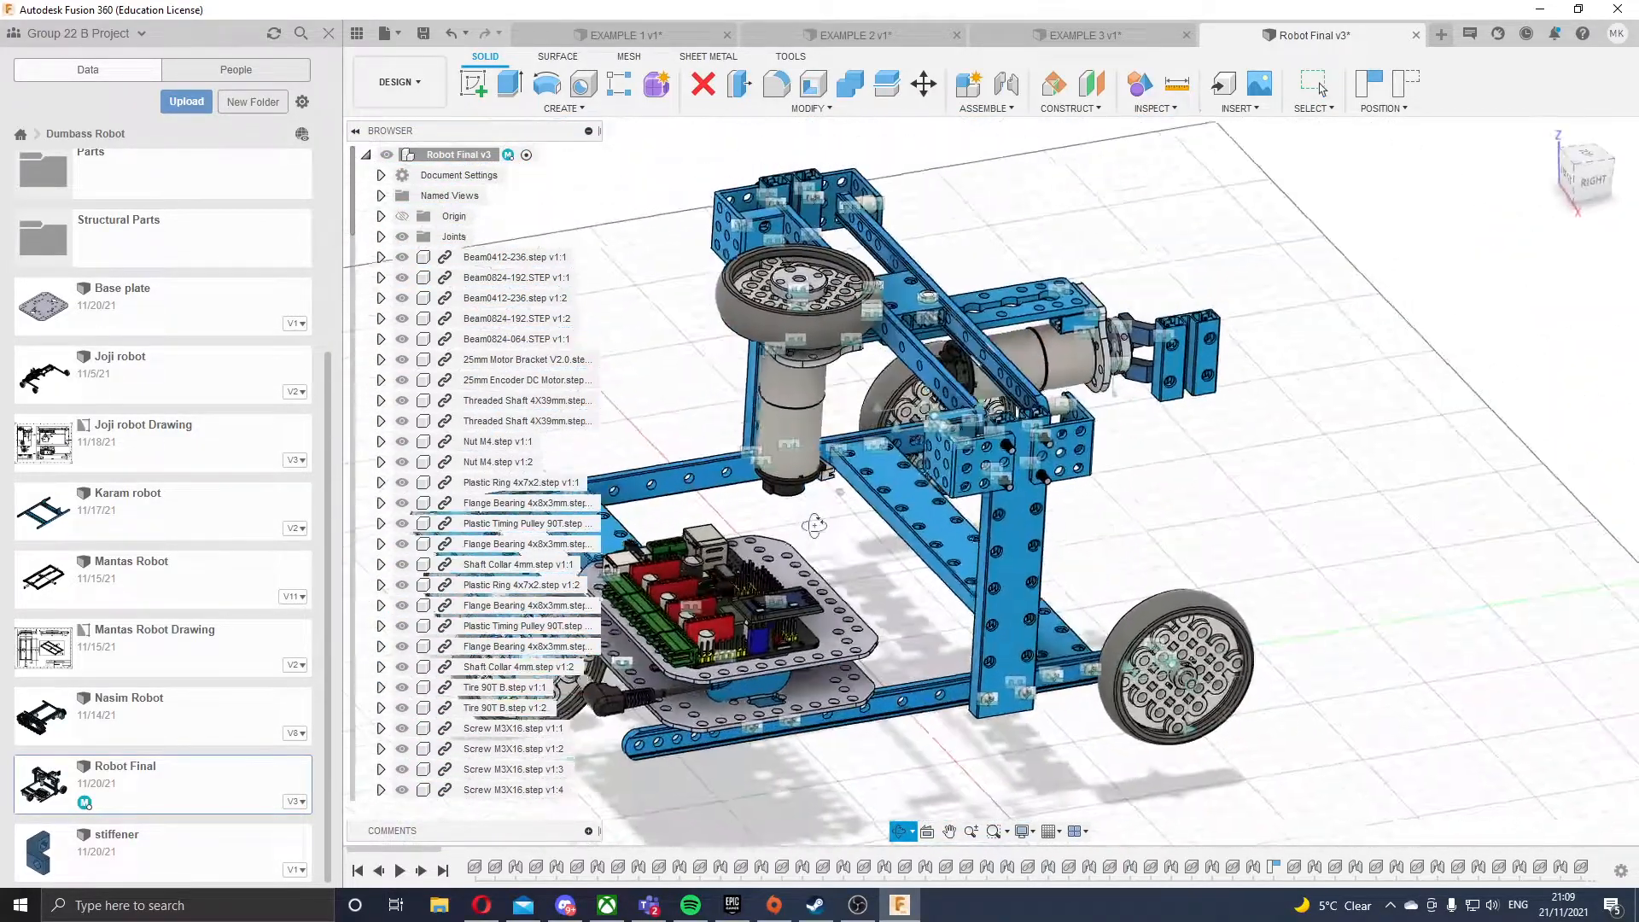
scroll(939, 495, up, 8)
scroll(986, 500, up, 2)
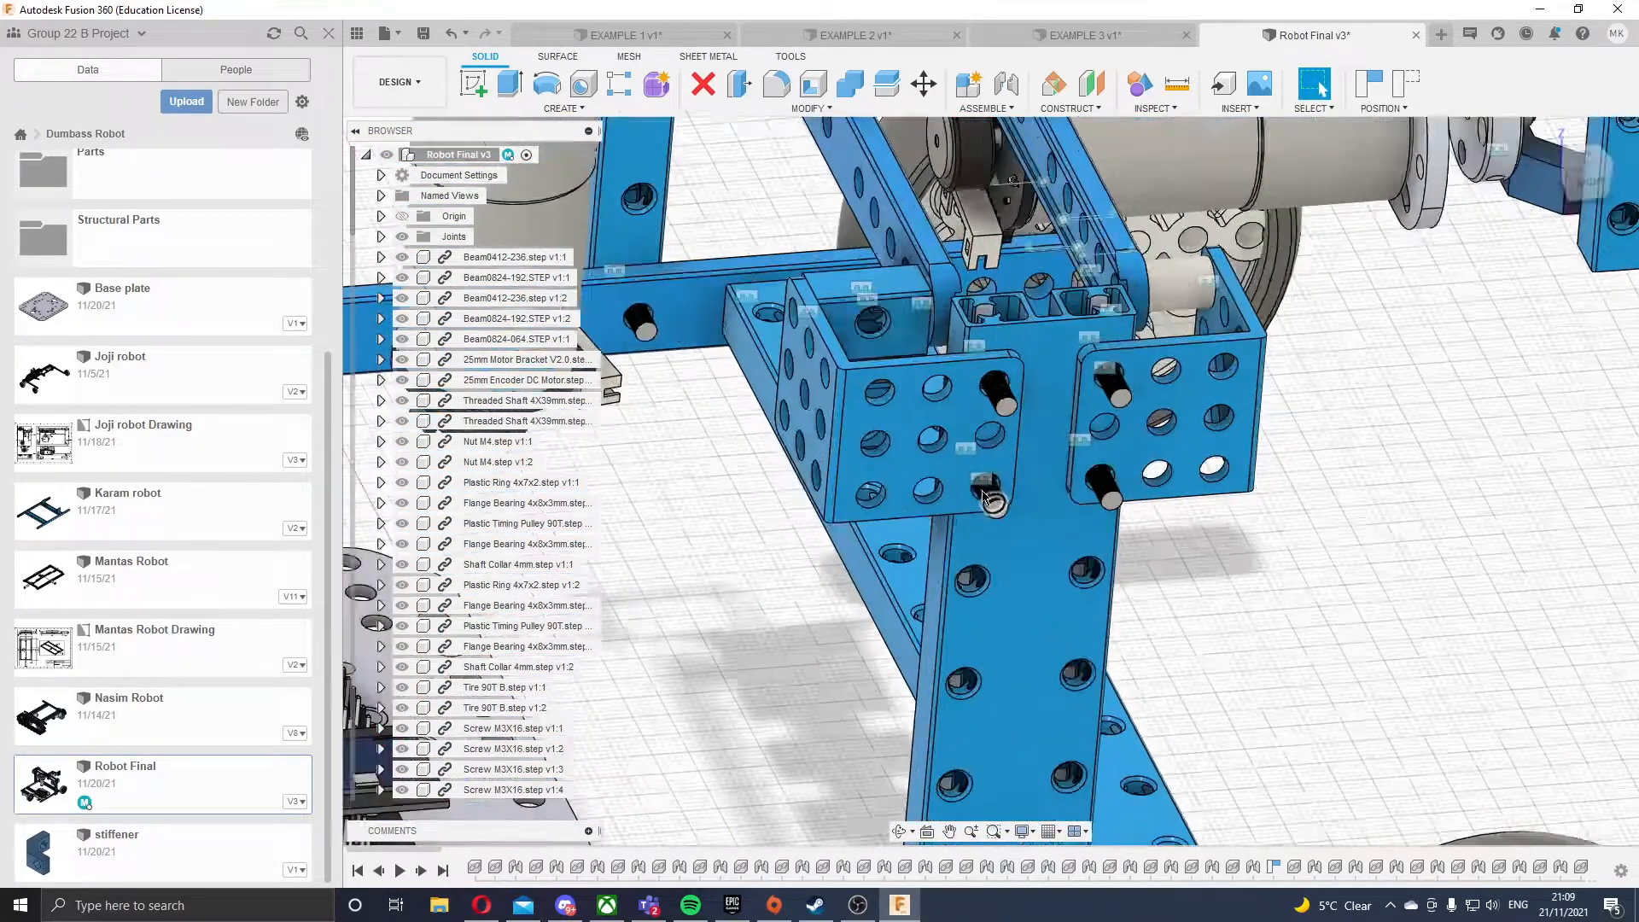
scroll(956, 436, up, 3)
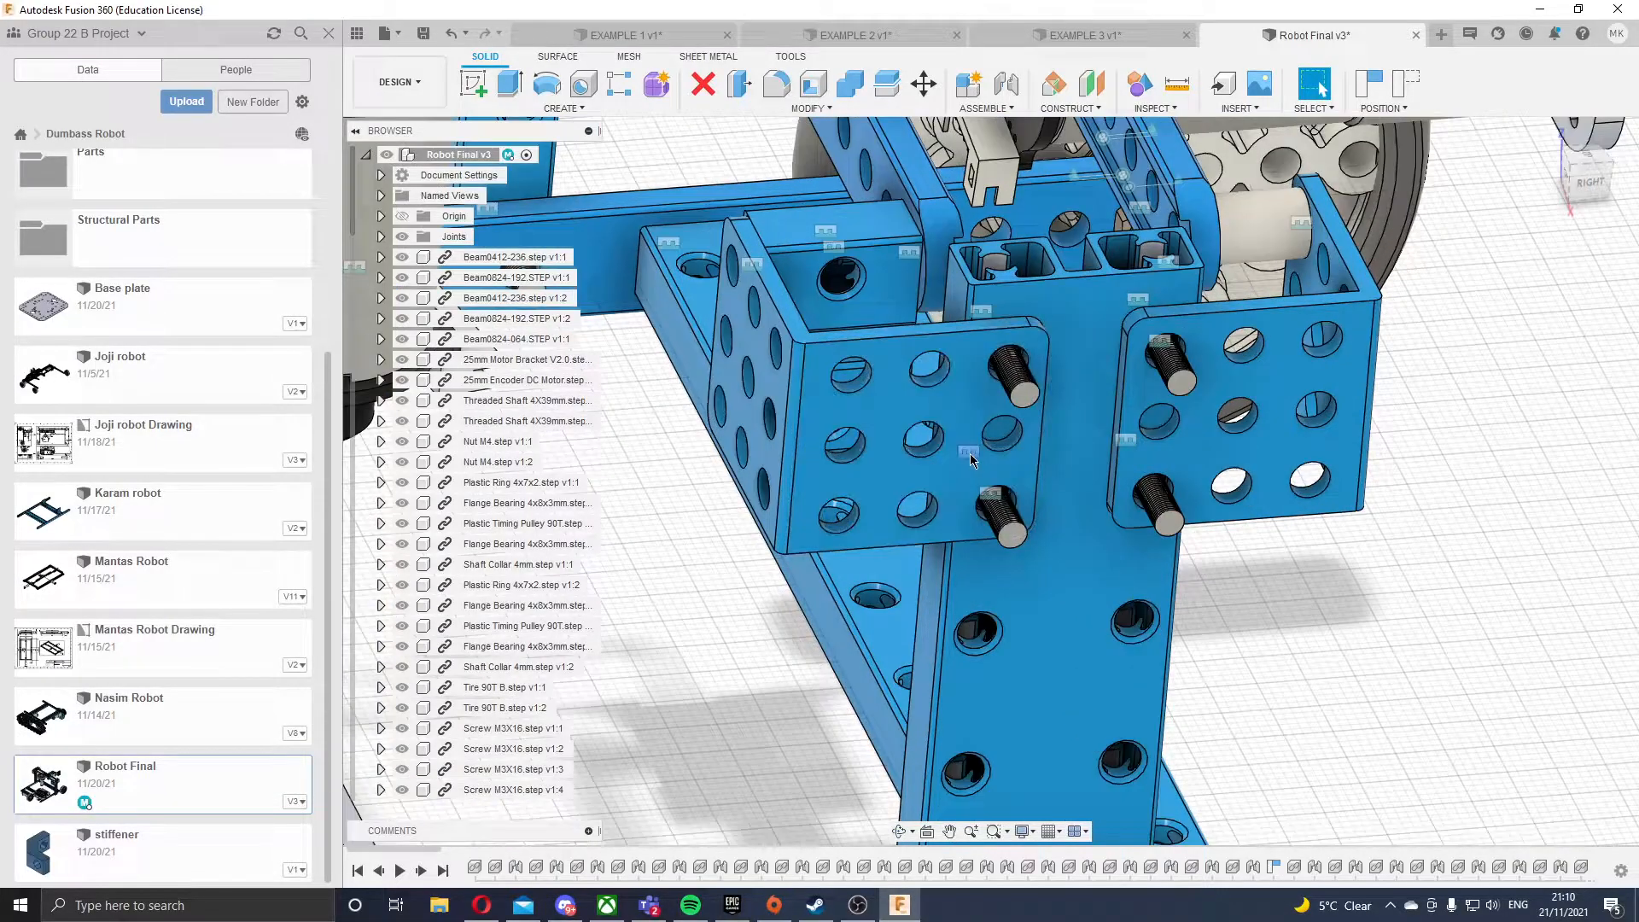
scroll(975, 461, down, 5)
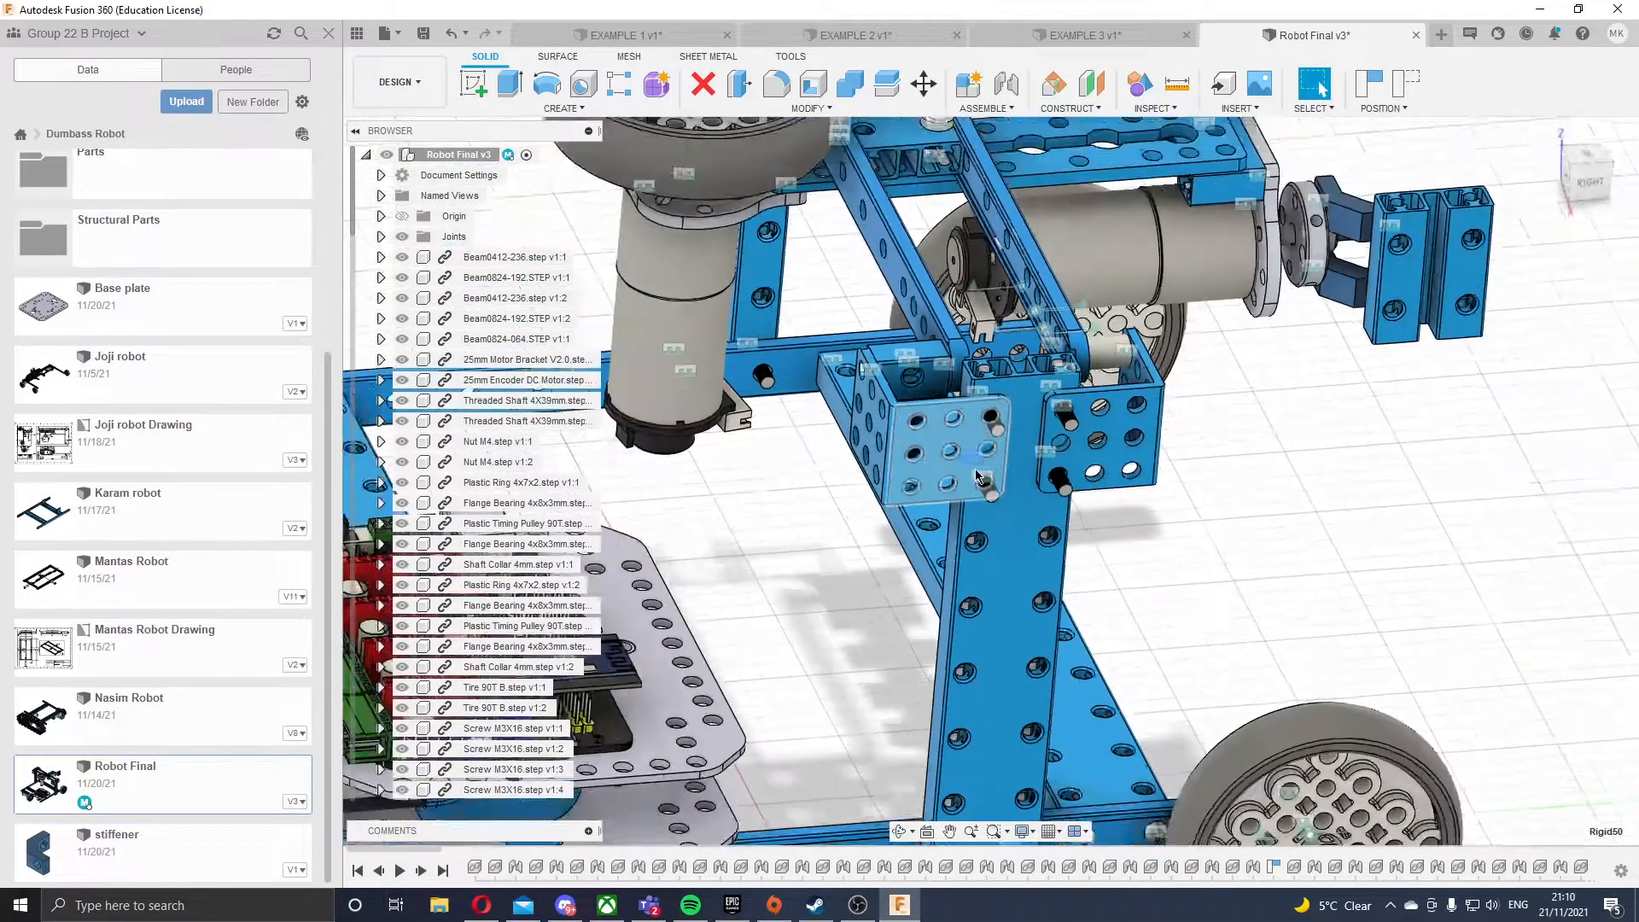
scroll(977, 477, down, 2)
shift+middle_drag(1195, 444, 1097, 465)
scroll(1073, 441, down, 2)
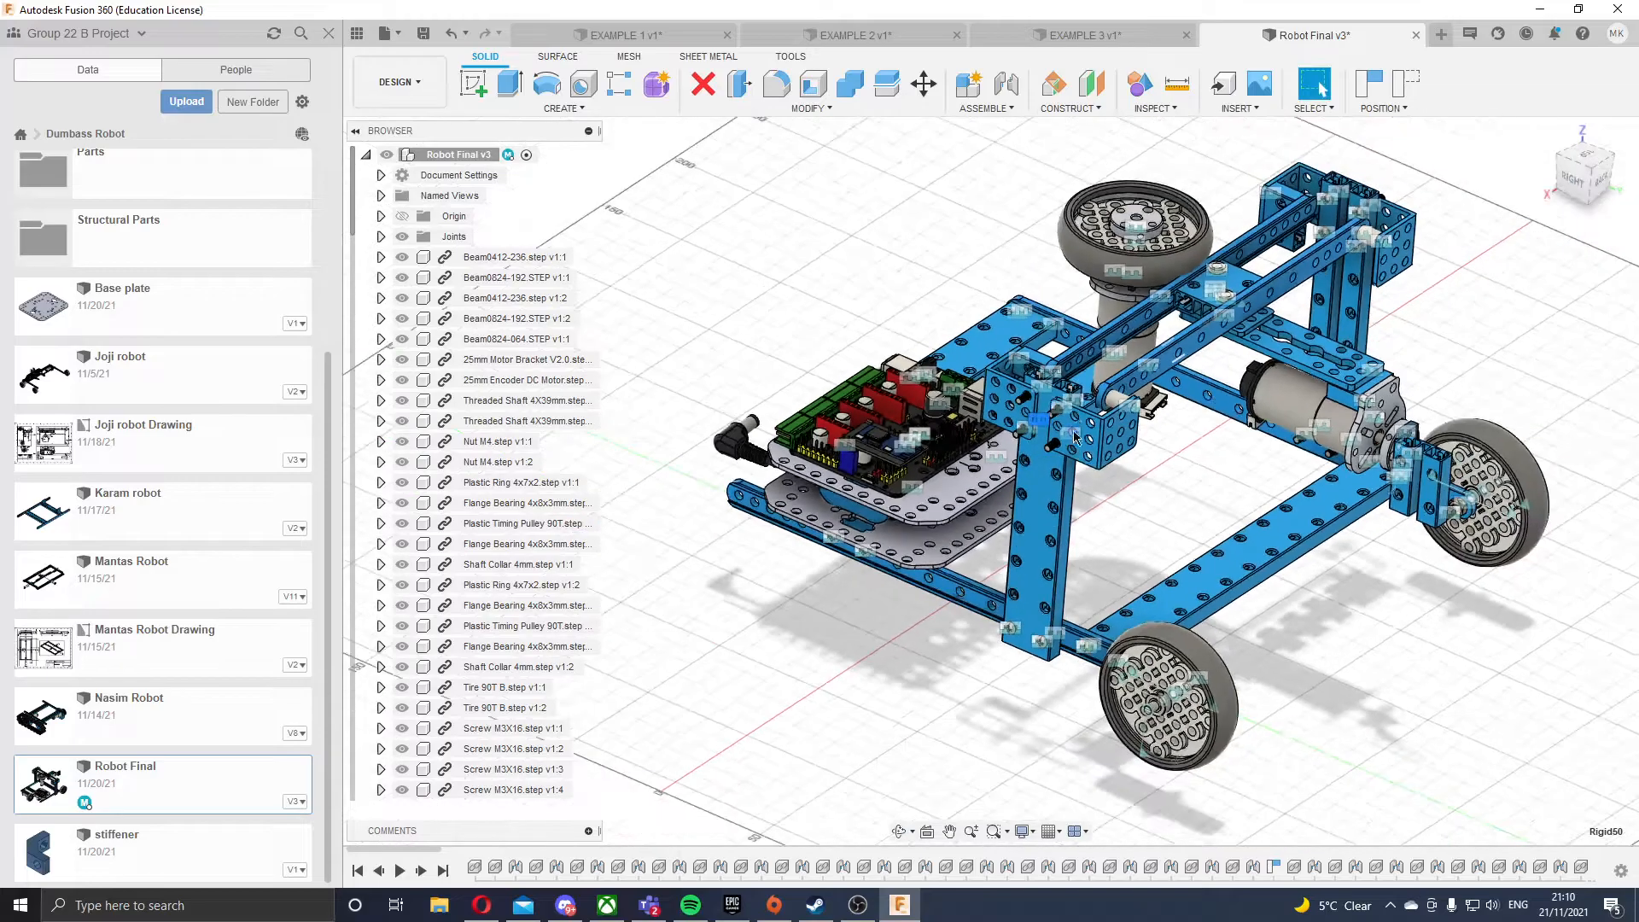
scroll(1101, 415, up, 3)
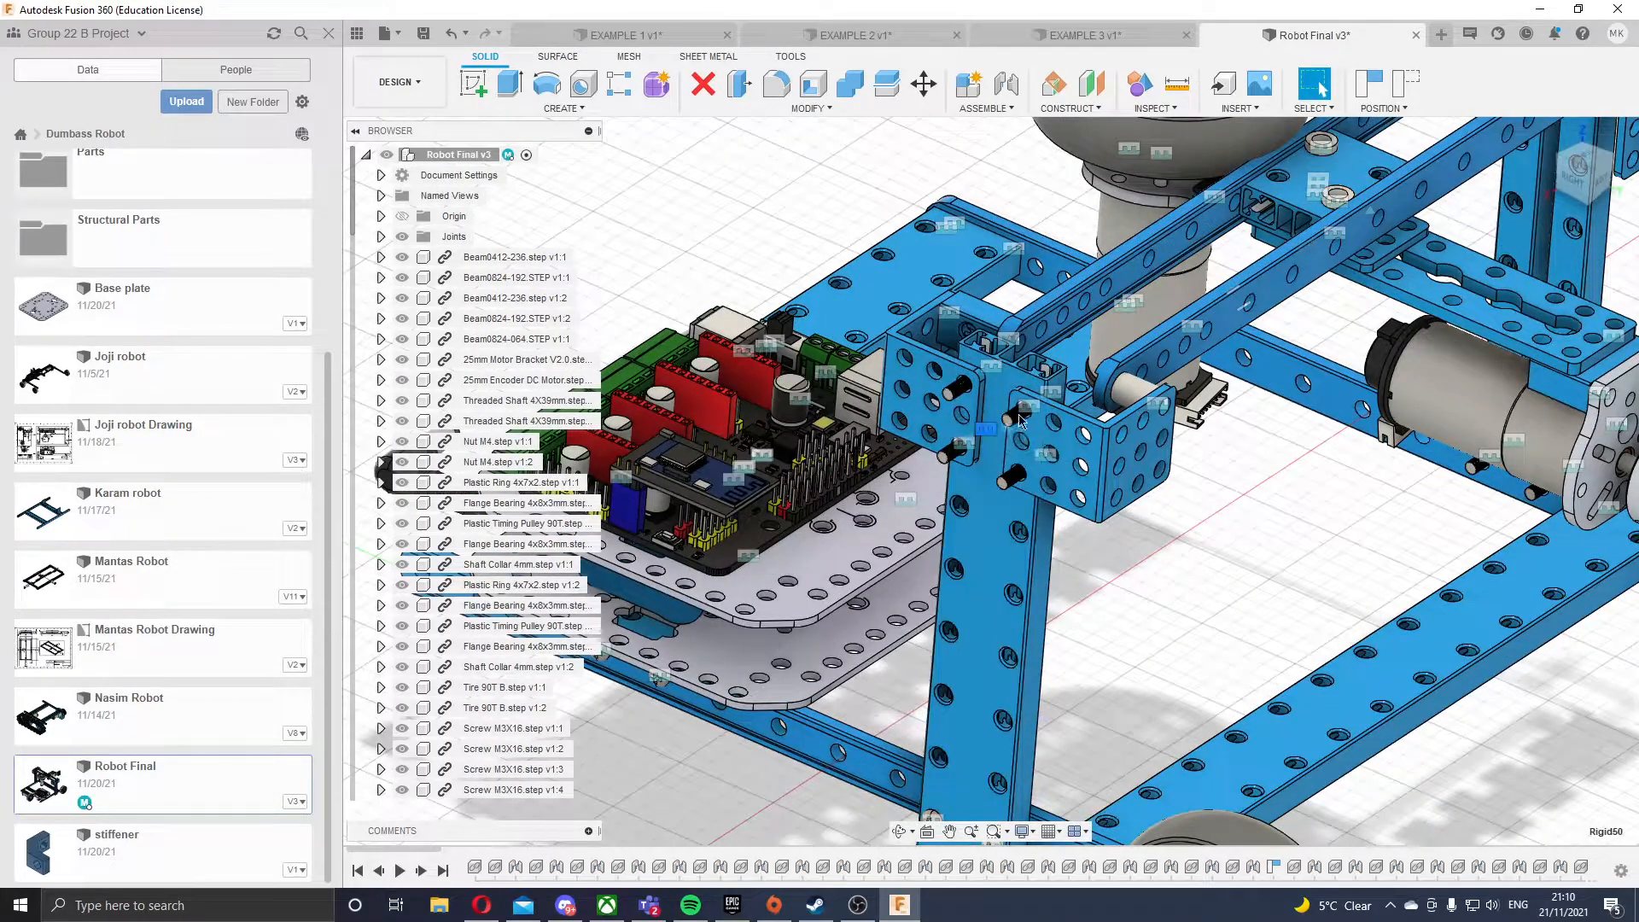
scroll(1007, 442, down, 8)
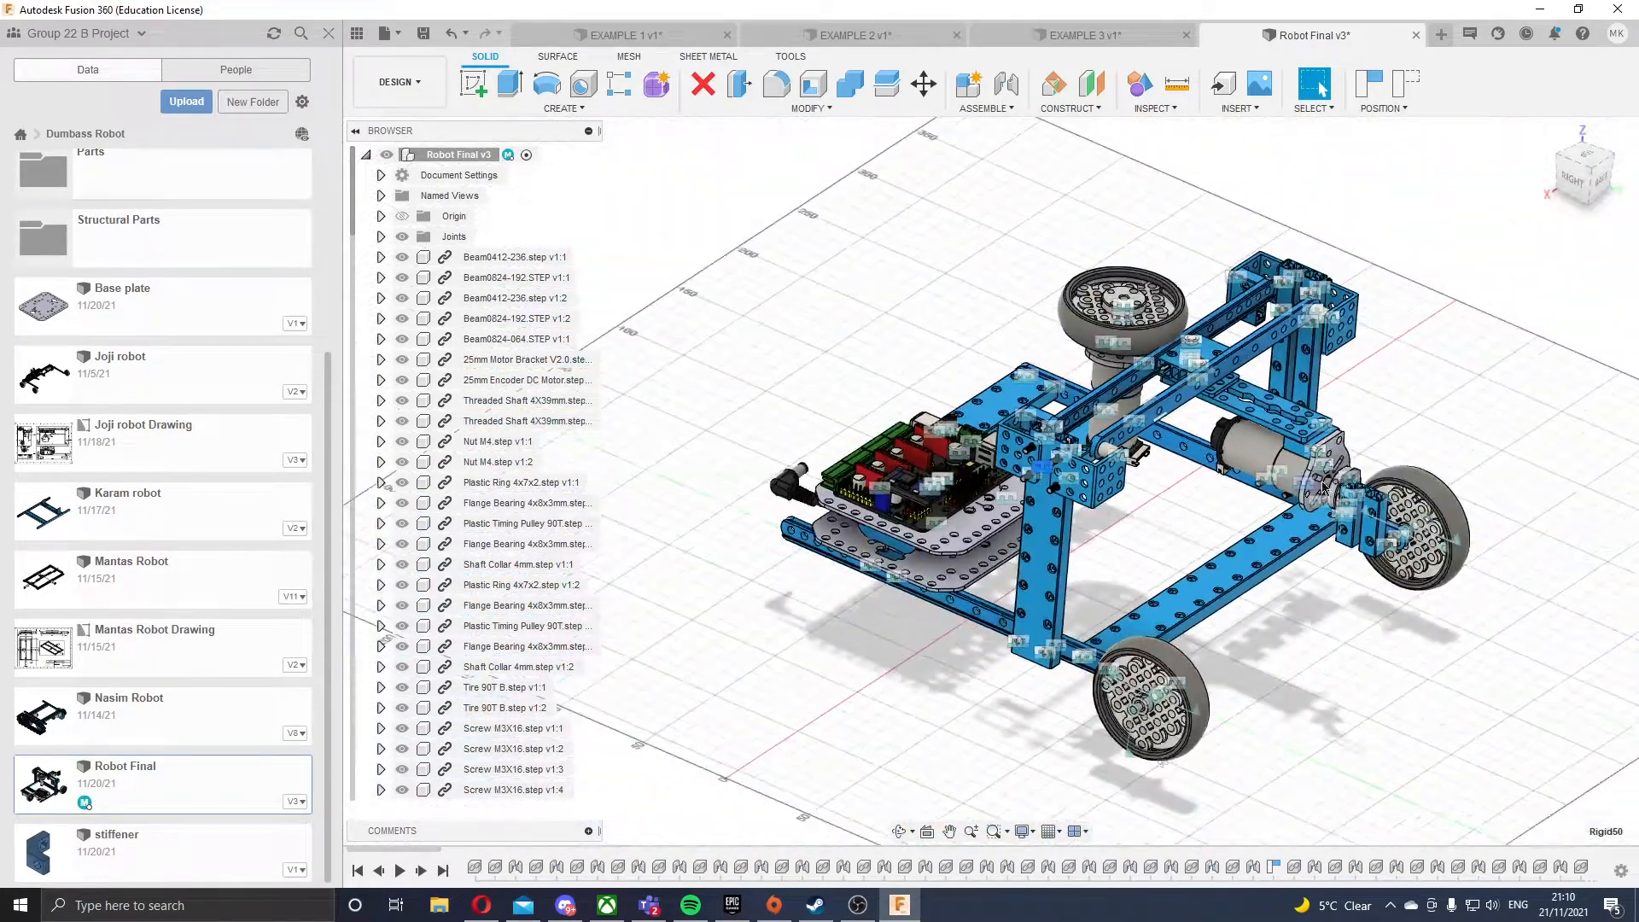
scroll(1312, 268, up, 2)
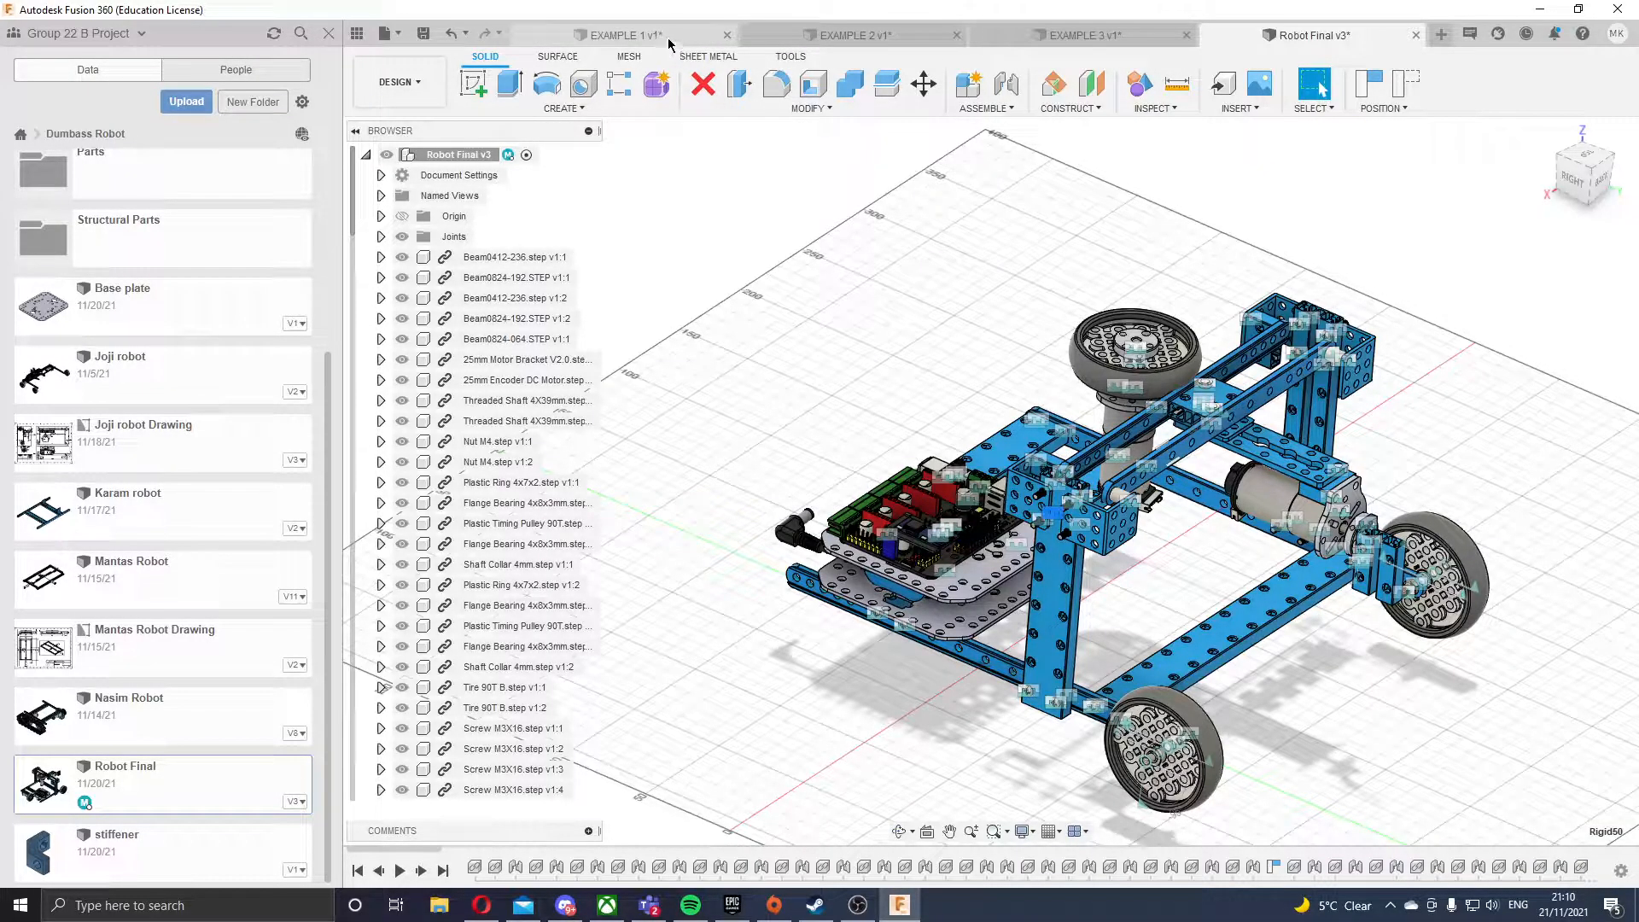
- In the EXAMPLE 1 design, start a joint that connects the top end holes of the two beams
click(627, 35)
shift+middle_drag(1353, 379, 1311, 347)
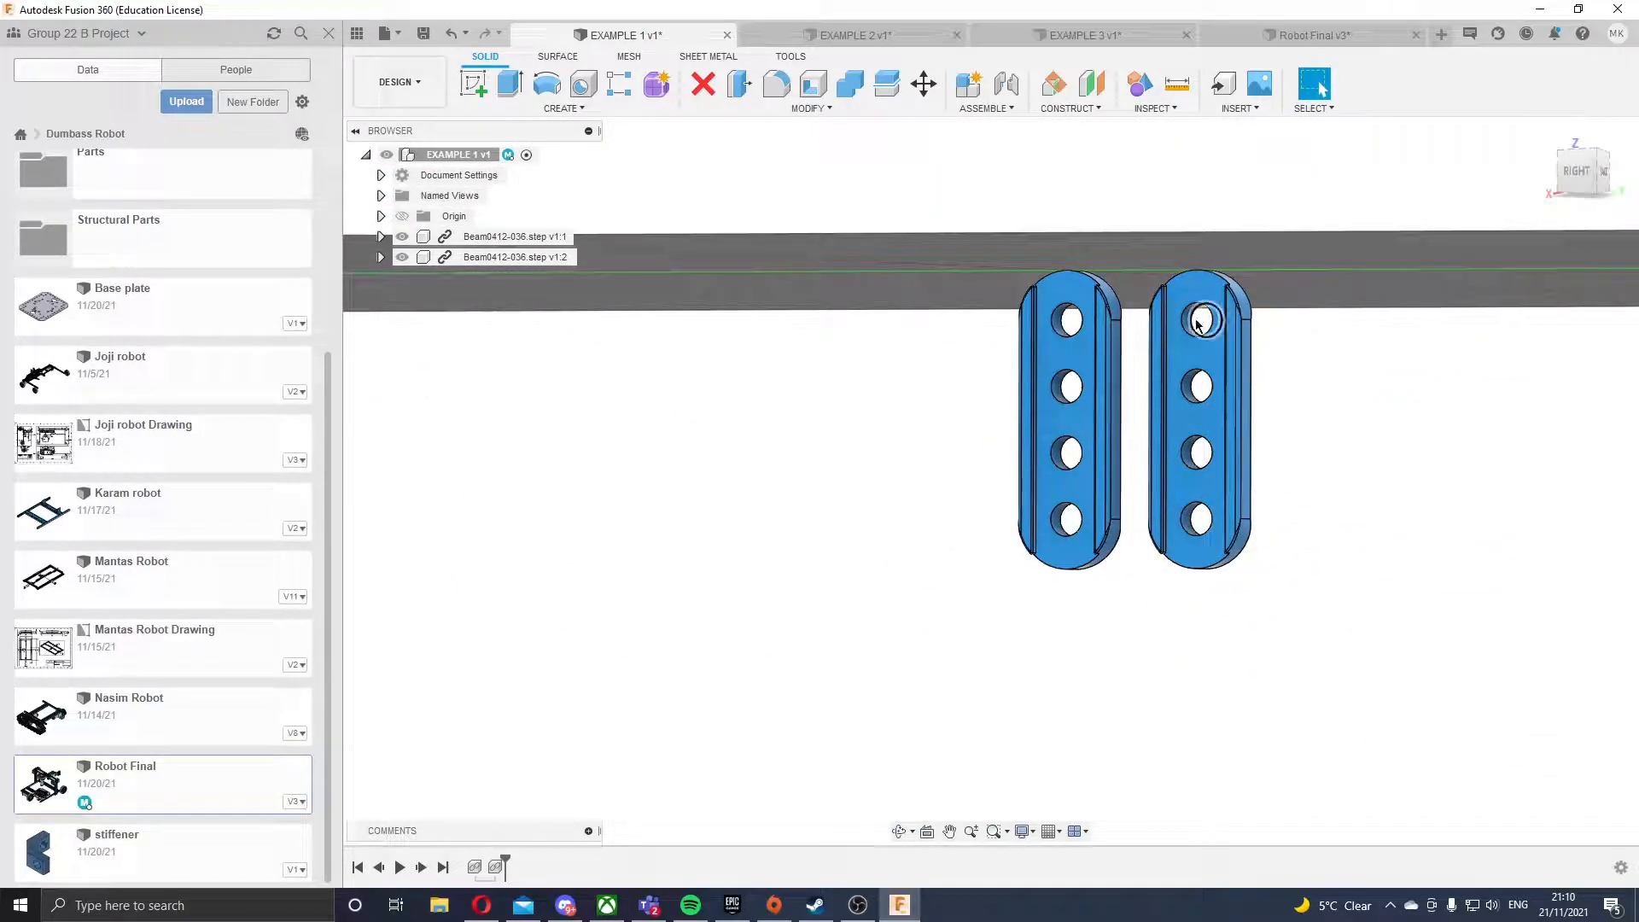
shift+middle_drag(1359, 334, 910, 174)
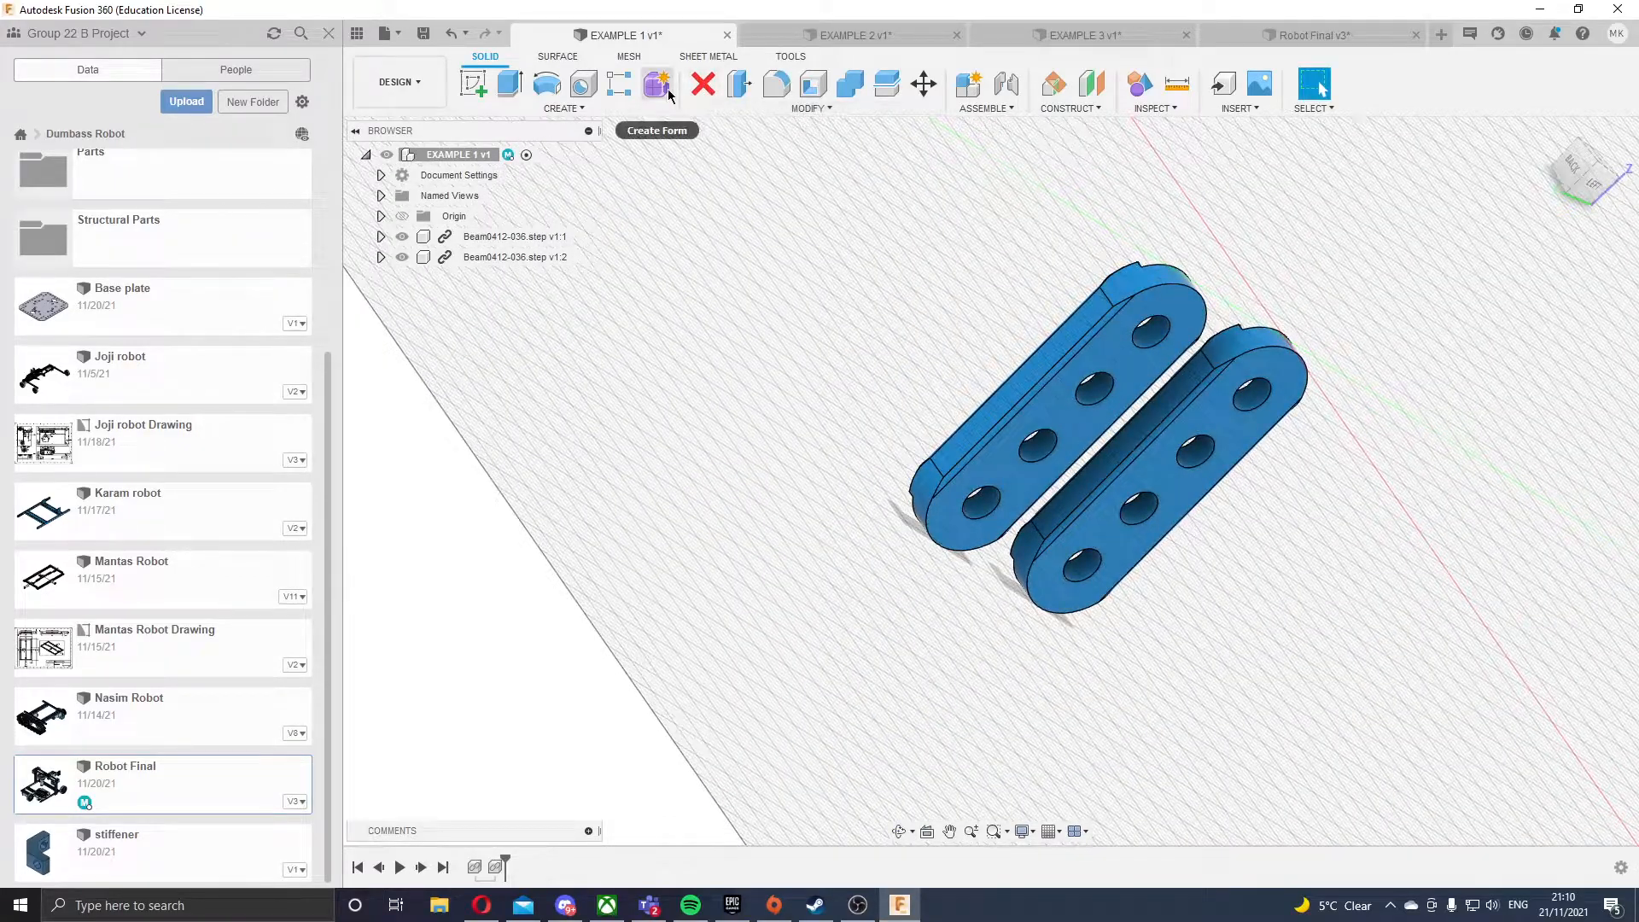
click(1009, 92)
click(1149, 330)
shift+middle_drag(867, 280, 1011, 350)
click(1014, 352)
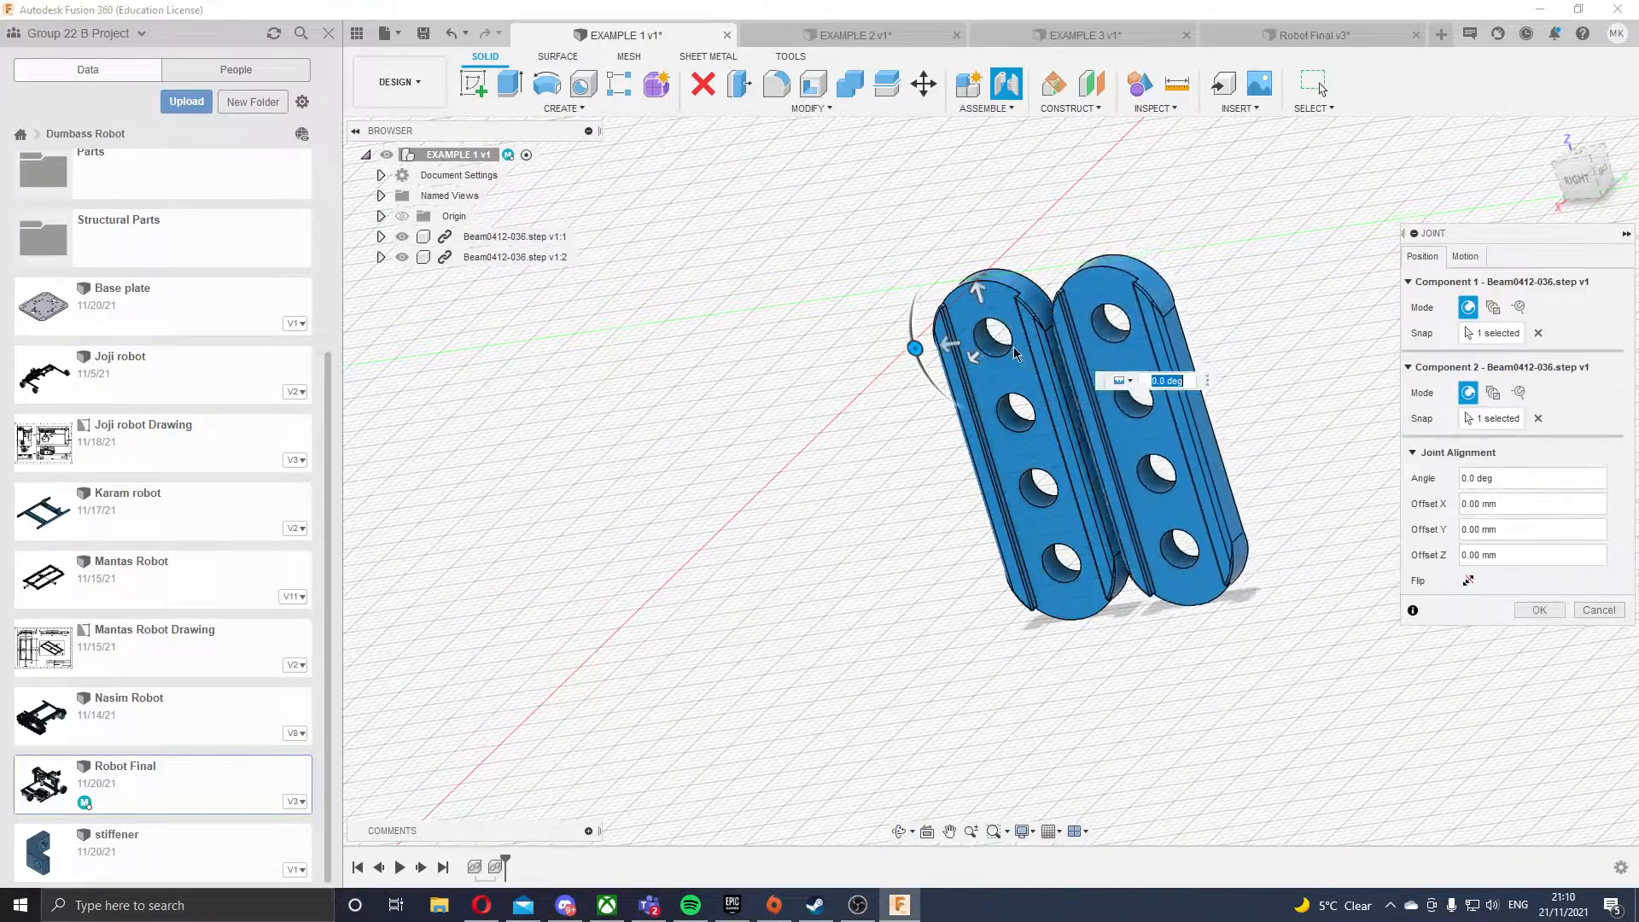
- Set the joint's alignment angle to 90 degrees, review its motion settings and create the joint
drag(915, 349, 1006, 384)
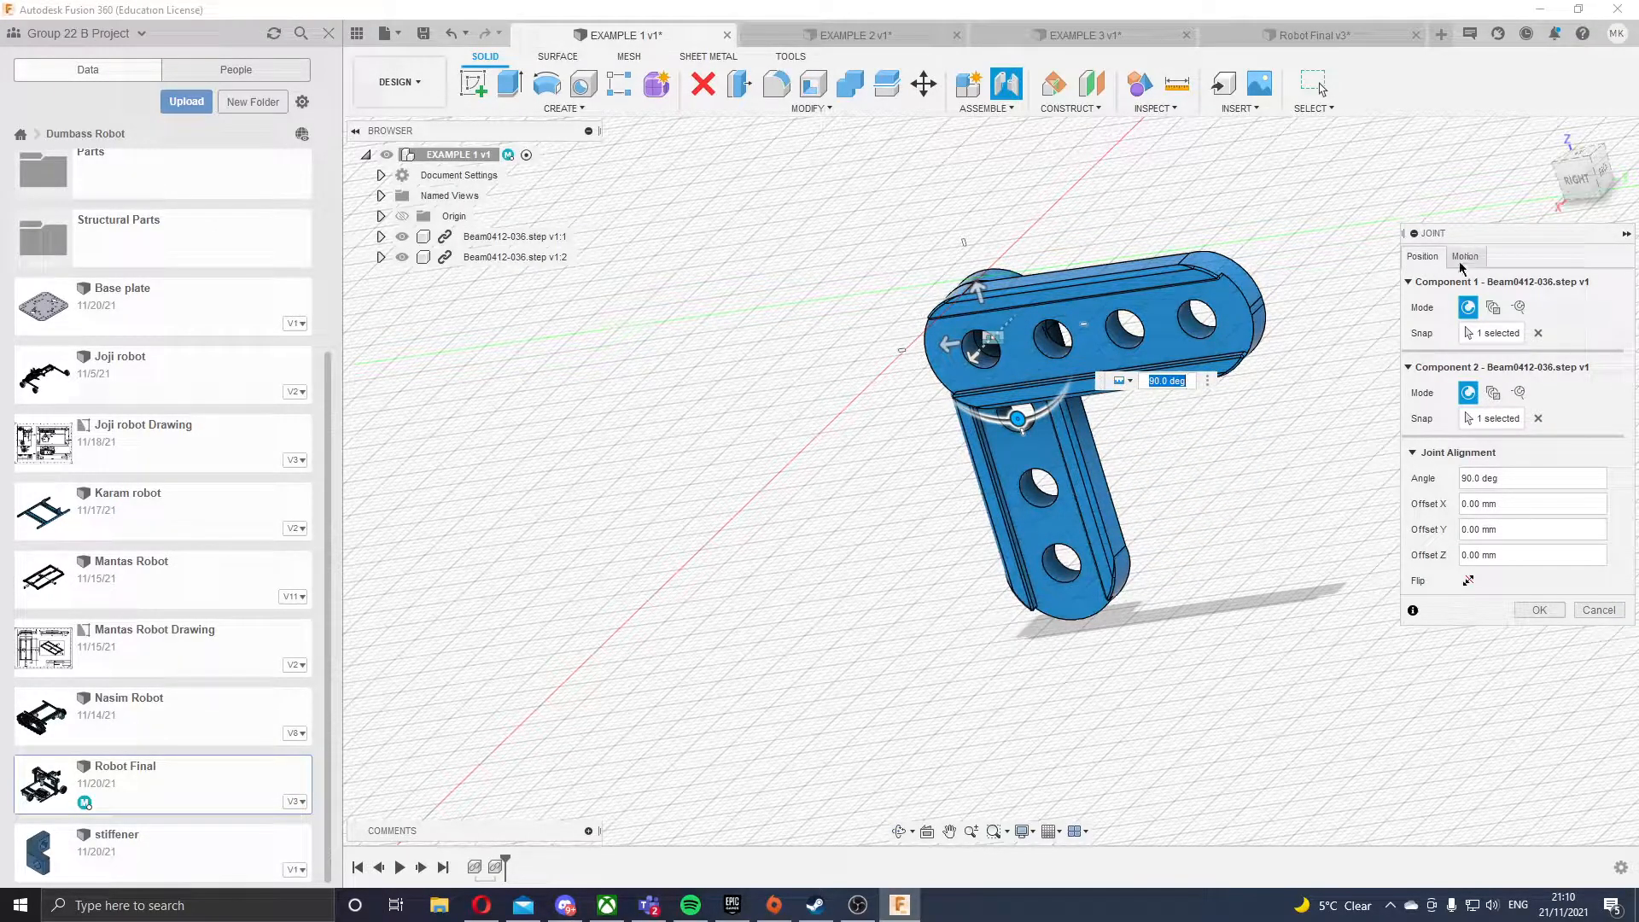
click(1465, 256)
click(1466, 288)
click(1538, 337)
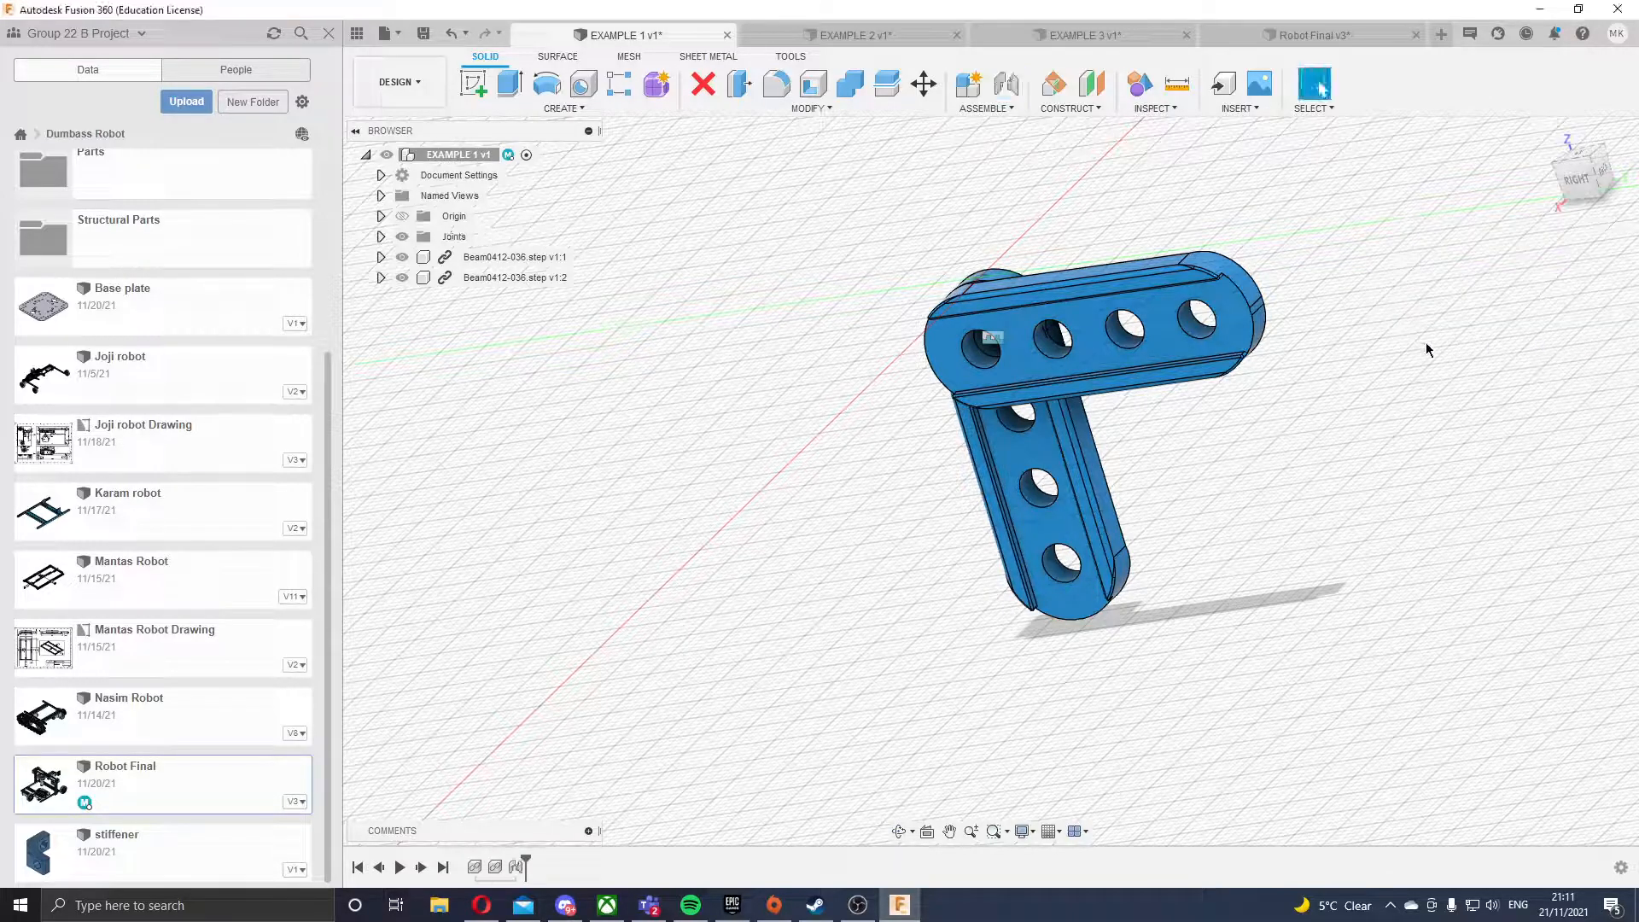
- Start the Move tool for the two jointed beams and examine their right-angle connection from several sides
drag(883, 205, 1340, 654)
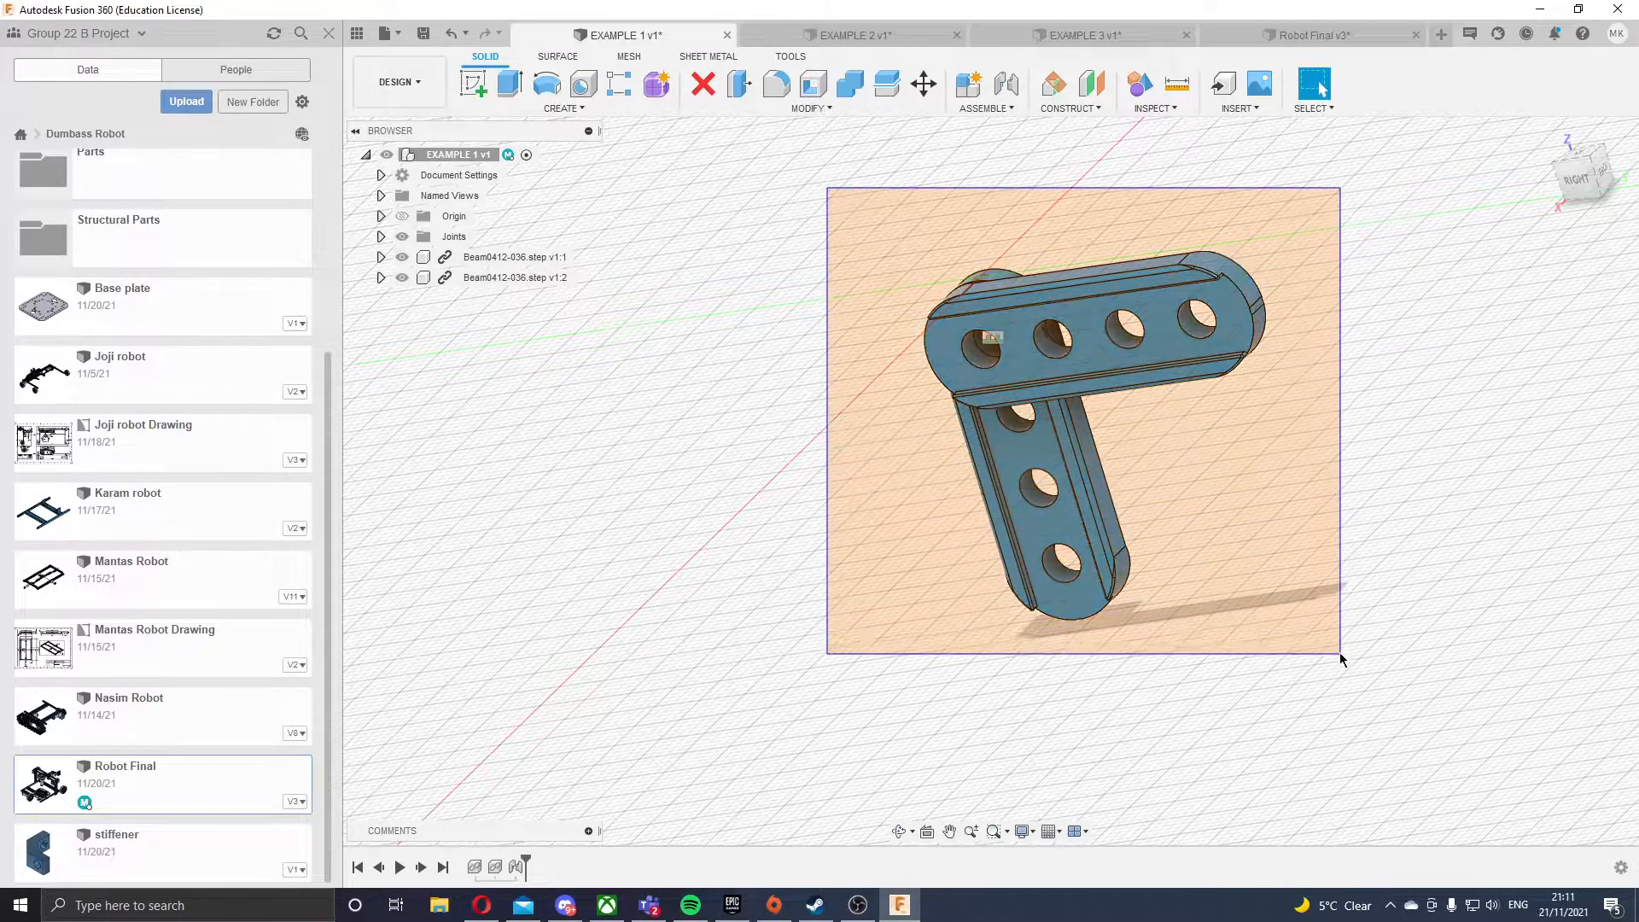
click(925, 84)
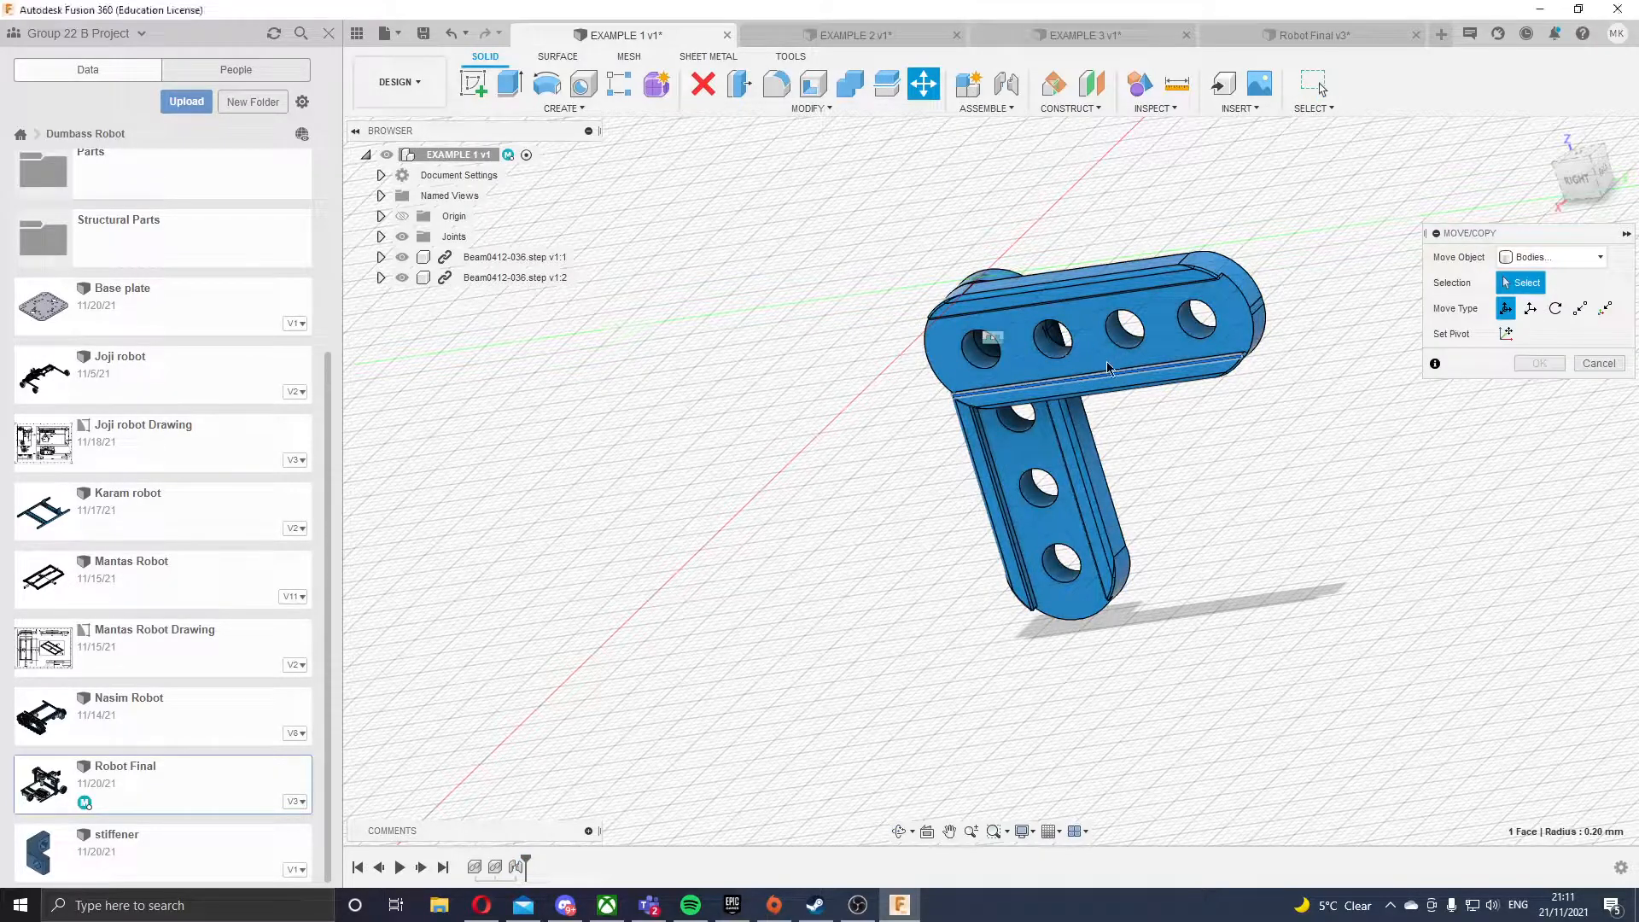
mouse_move(1386, 304)
shift+middle_down()
mouse_move(1380, 282)
mouse_move(1371, 309)
shift+middle_up()
scroll(1138, 432, down, 3)
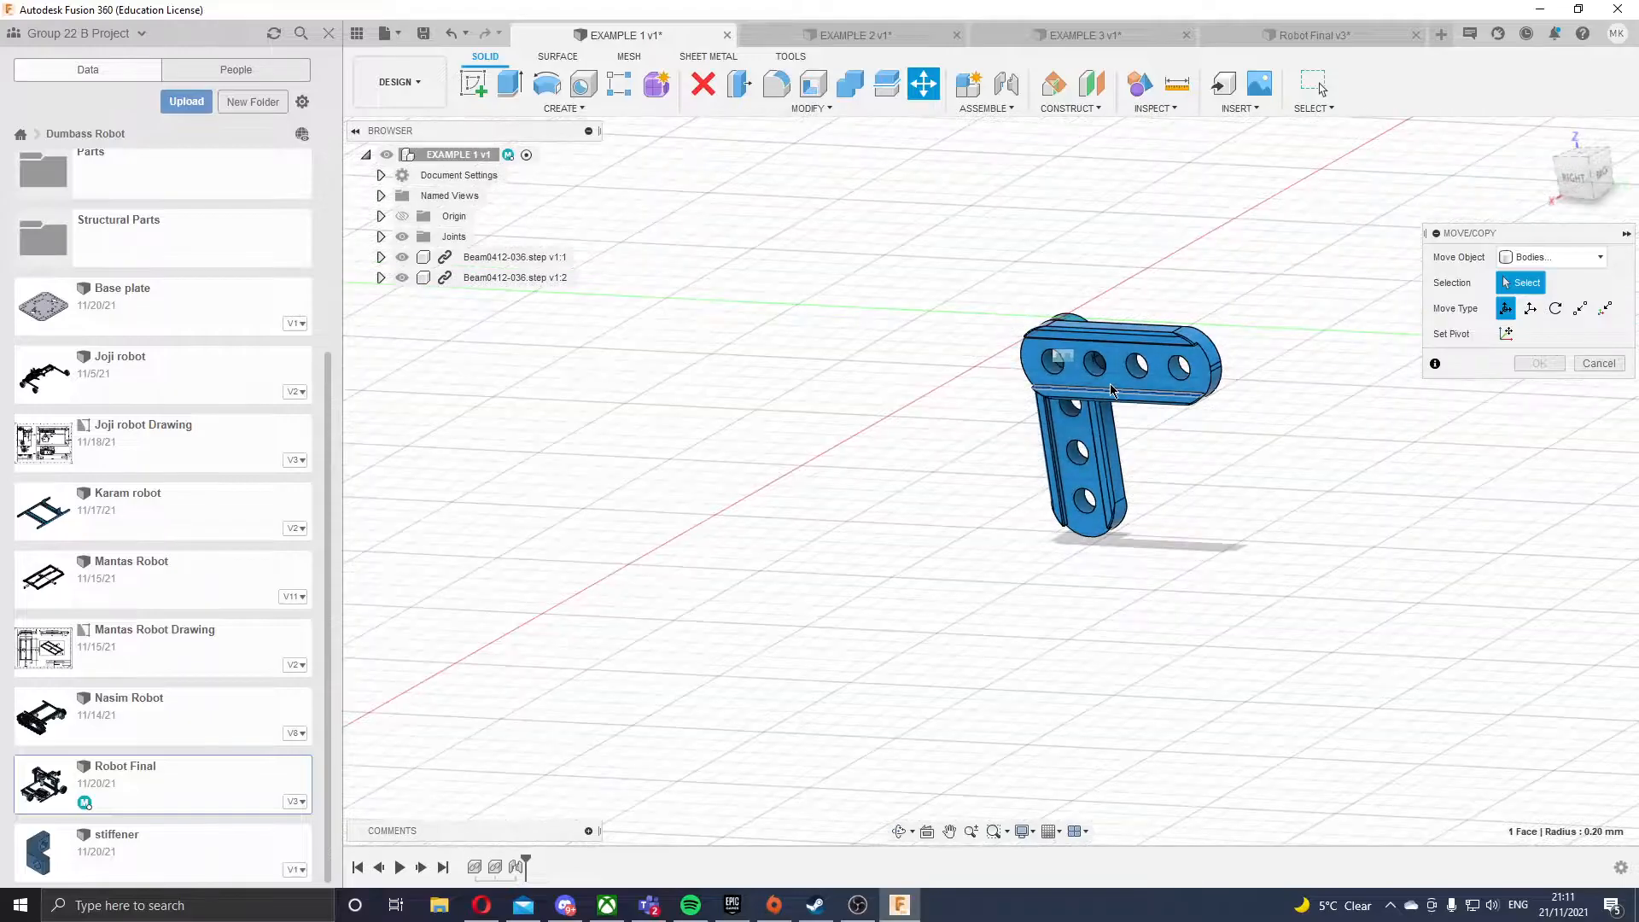
scroll(1114, 393, up, 2)
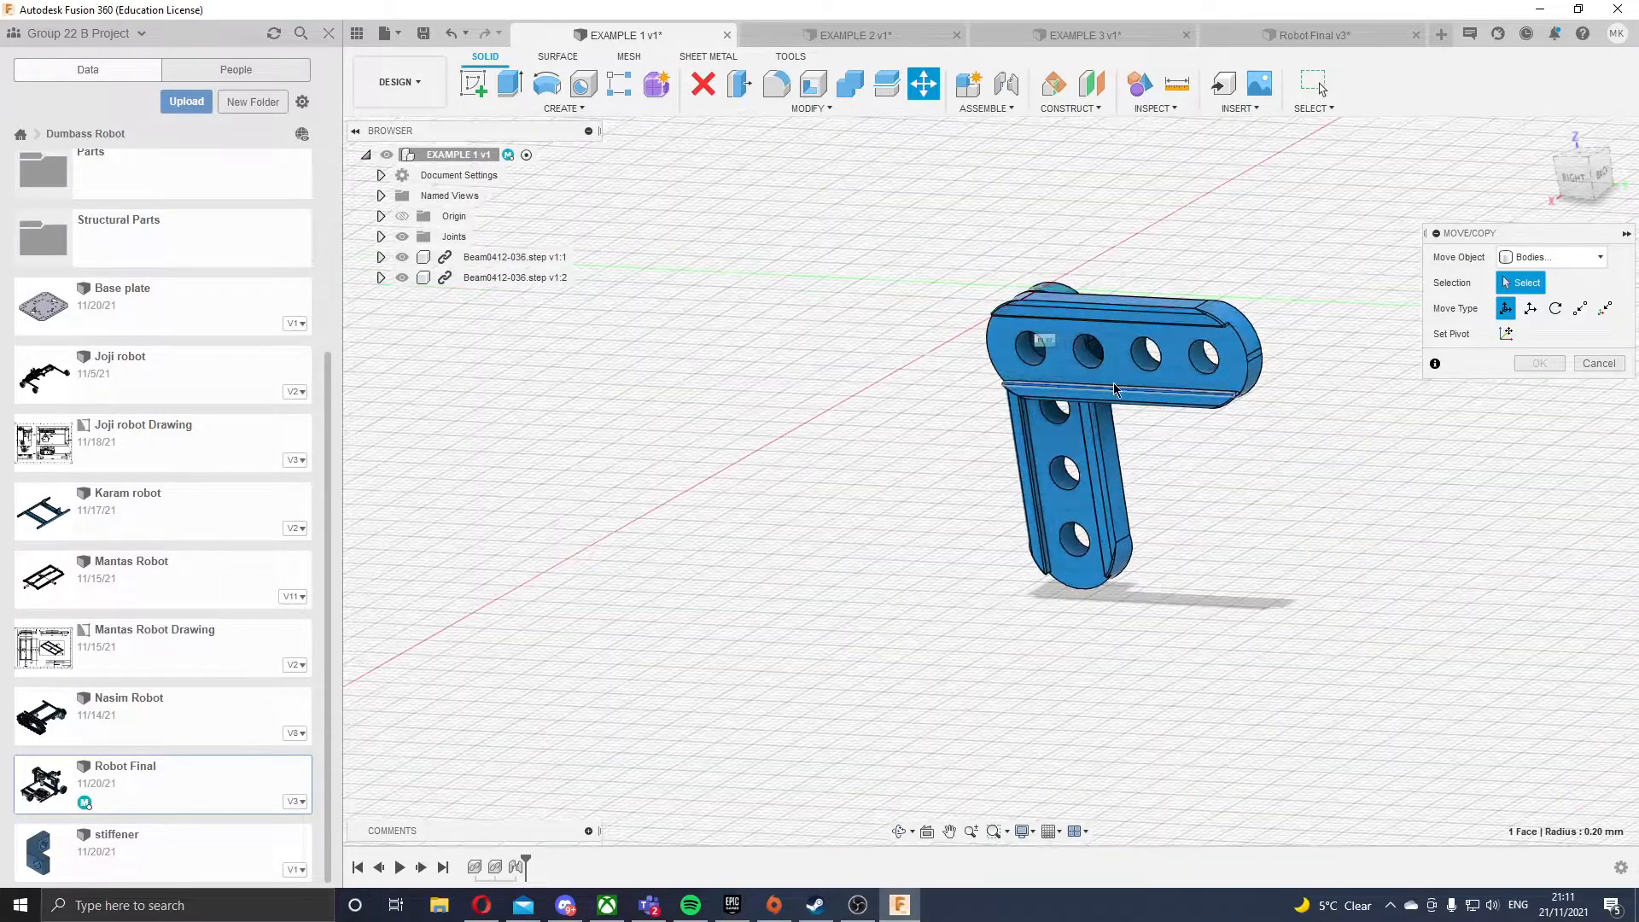
shift+middle_drag(1049, 309, 1099, 355)
shift+middle_drag(1199, 271, 1117, 333)
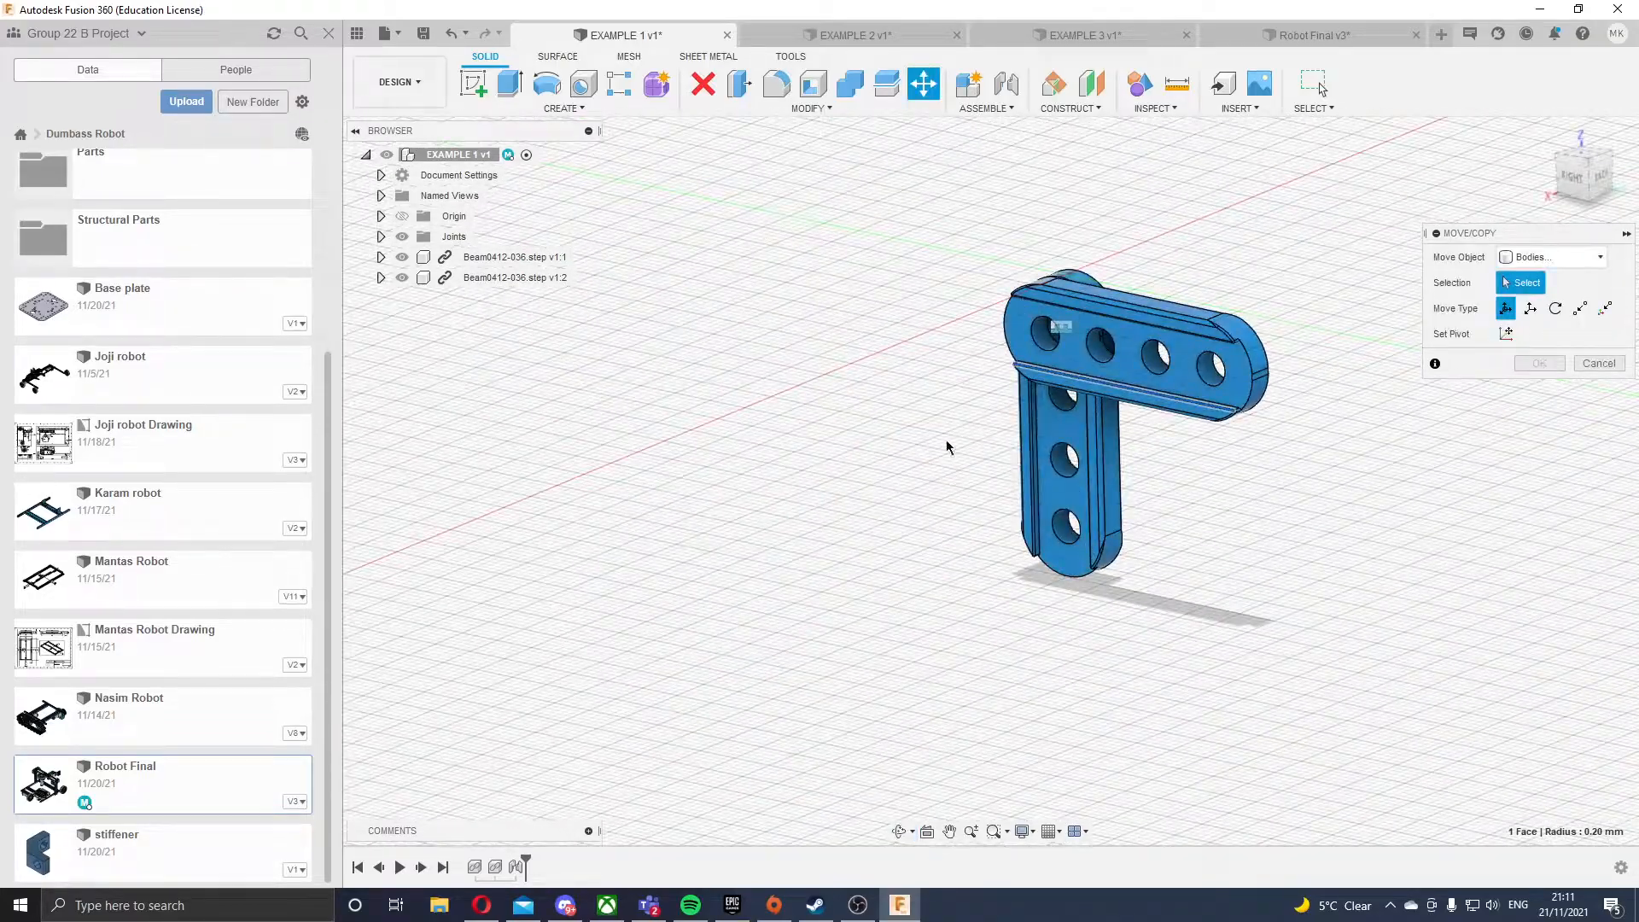
shift+middle_drag(1199, 463, 1097, 468)
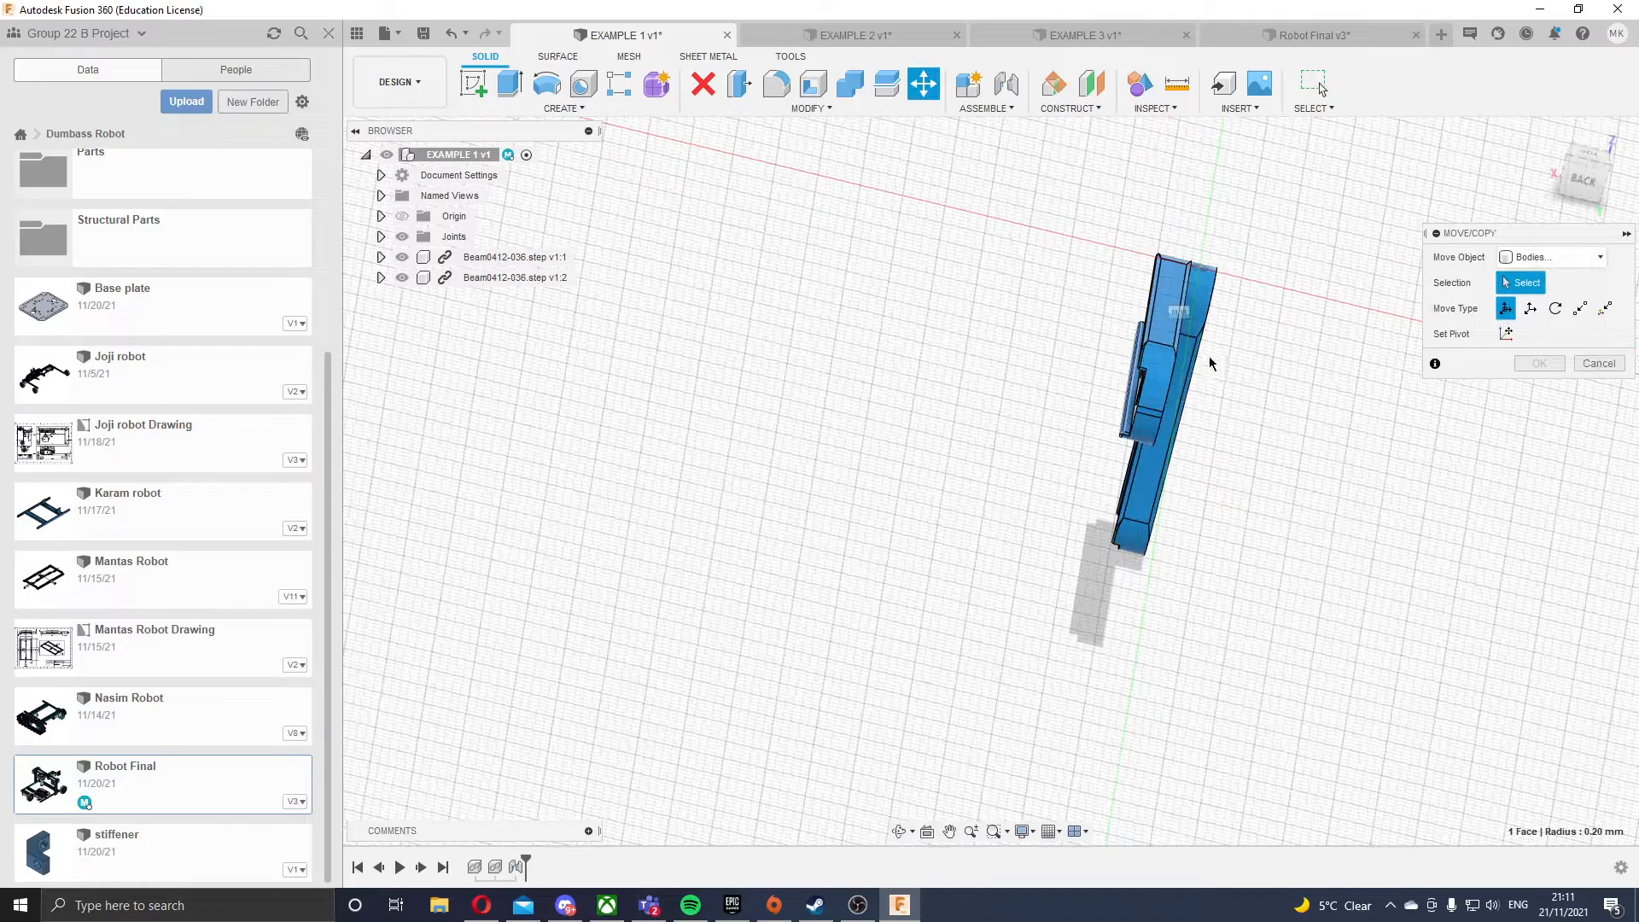
shift+middle_drag(1154, 531, 1233, 419)
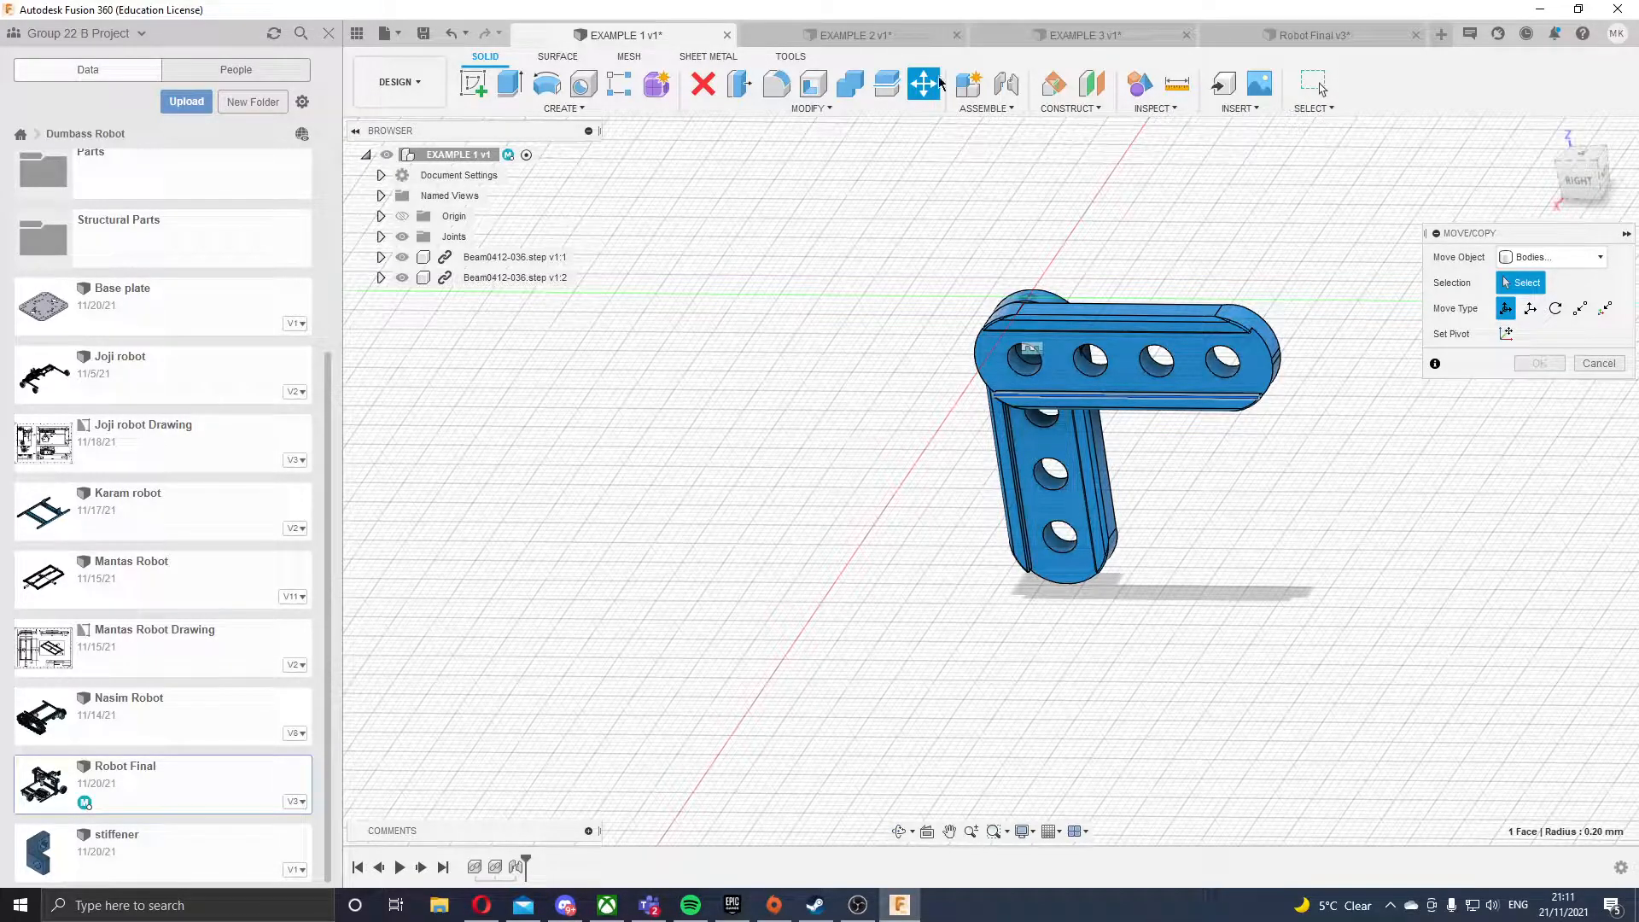
- In the EXAMPLE 2 design, start a joint that connects the top end holes of the two beams face to face
click(853, 35)
shift+middle_drag(1033, 317, 949, 247)
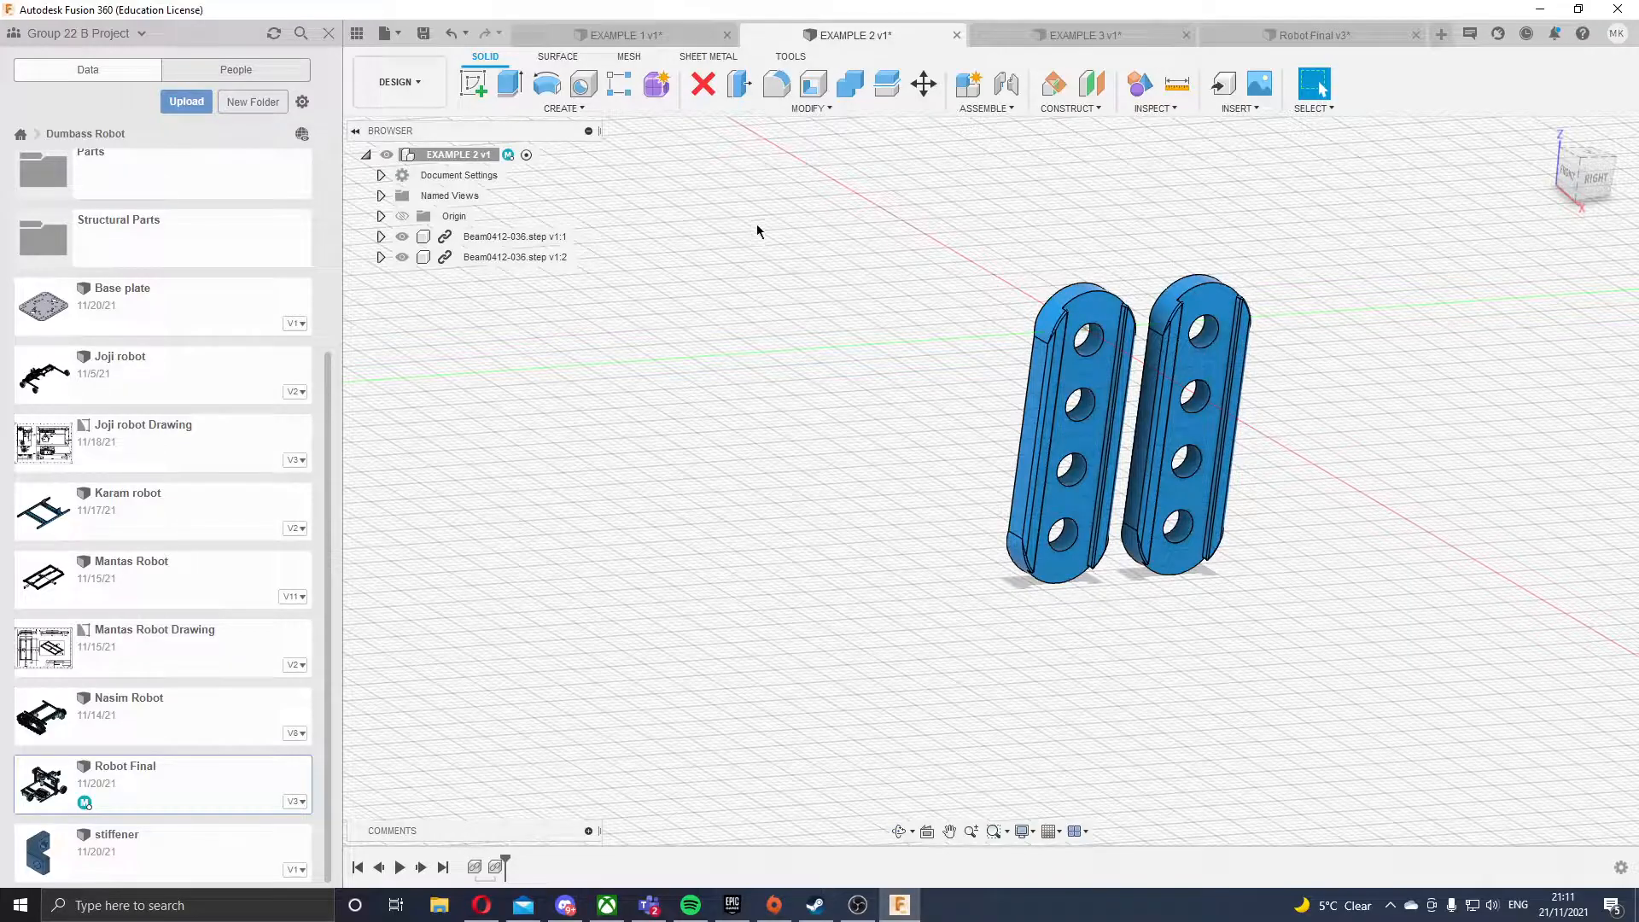
shift+middle_drag(803, 357, 955, 301)
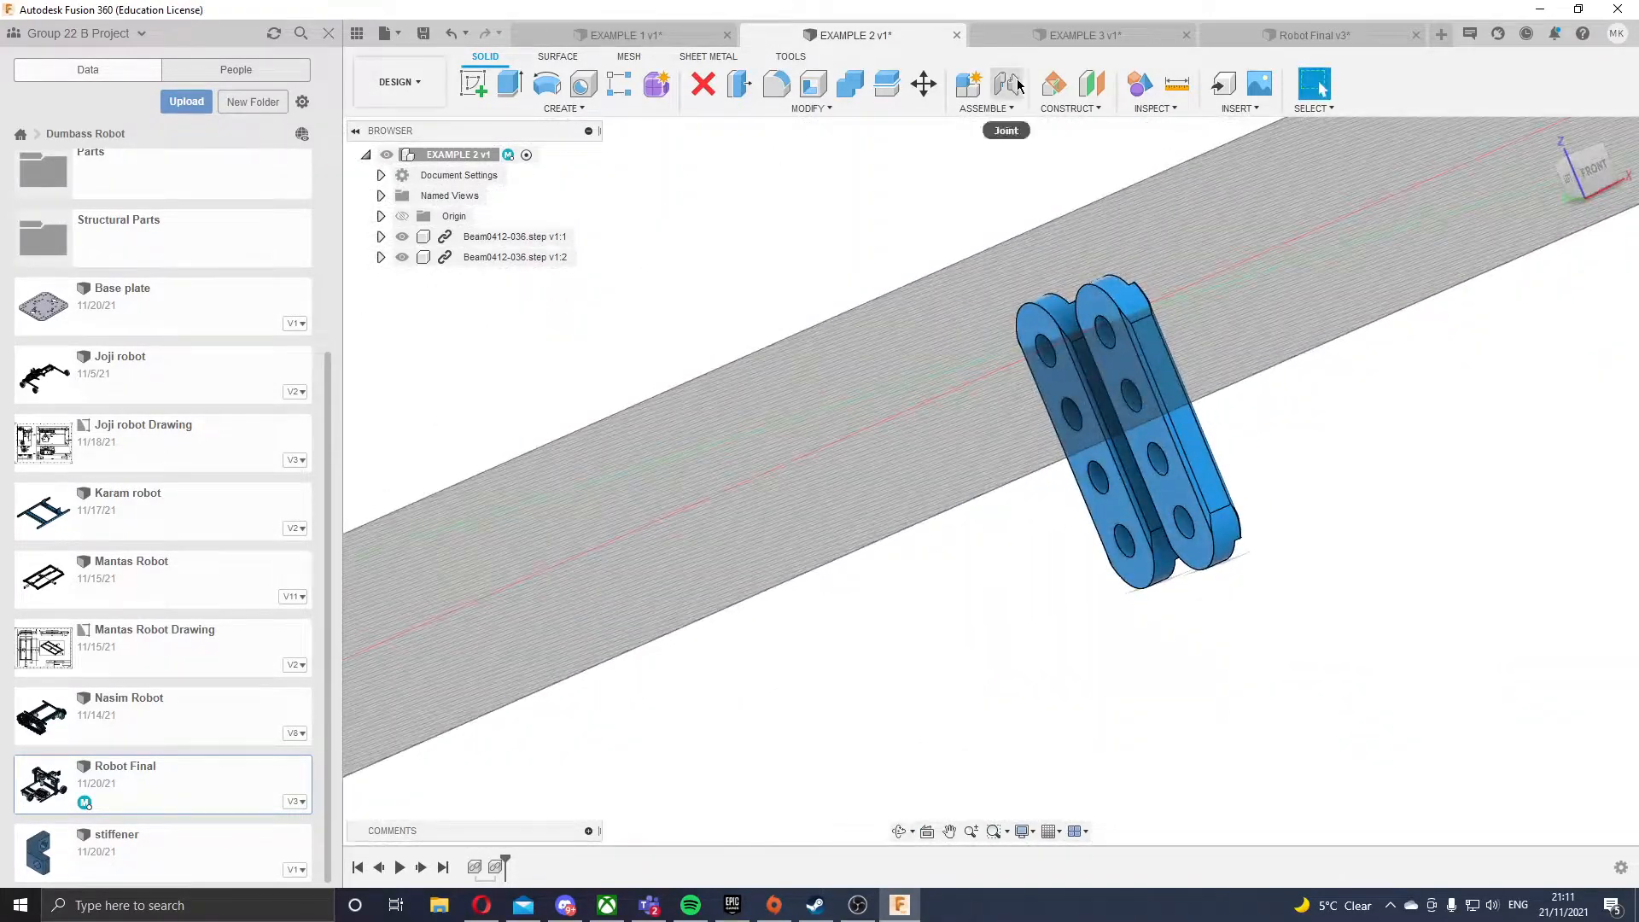
click(1009, 86)
click(1099, 315)
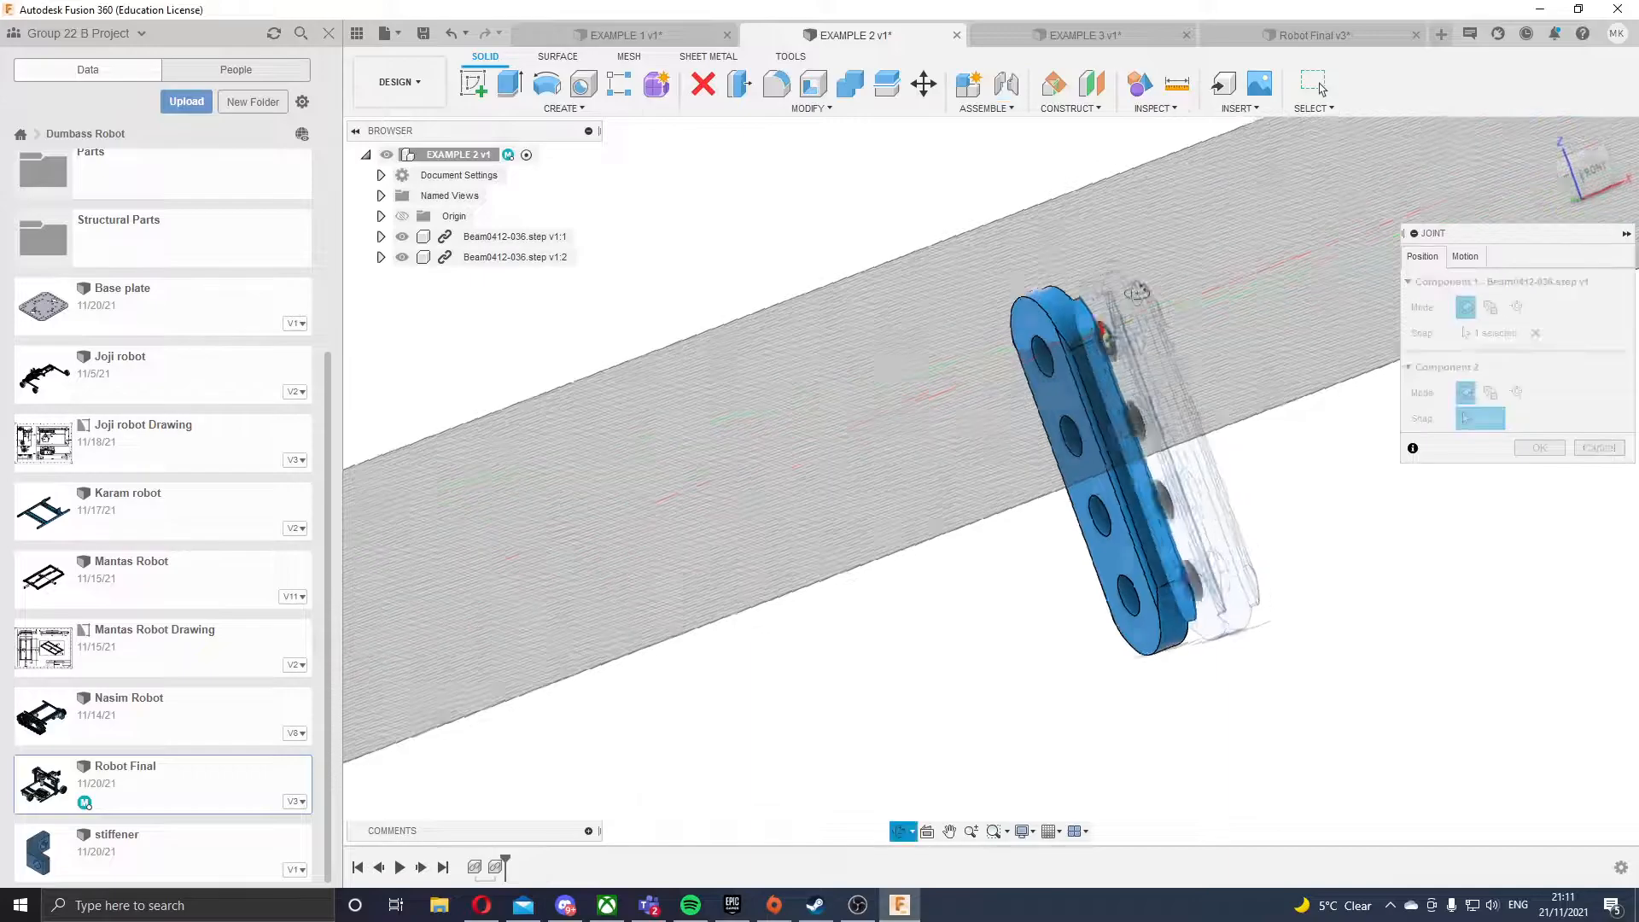
shift+middle_drag(1099, 314, 1040, 306)
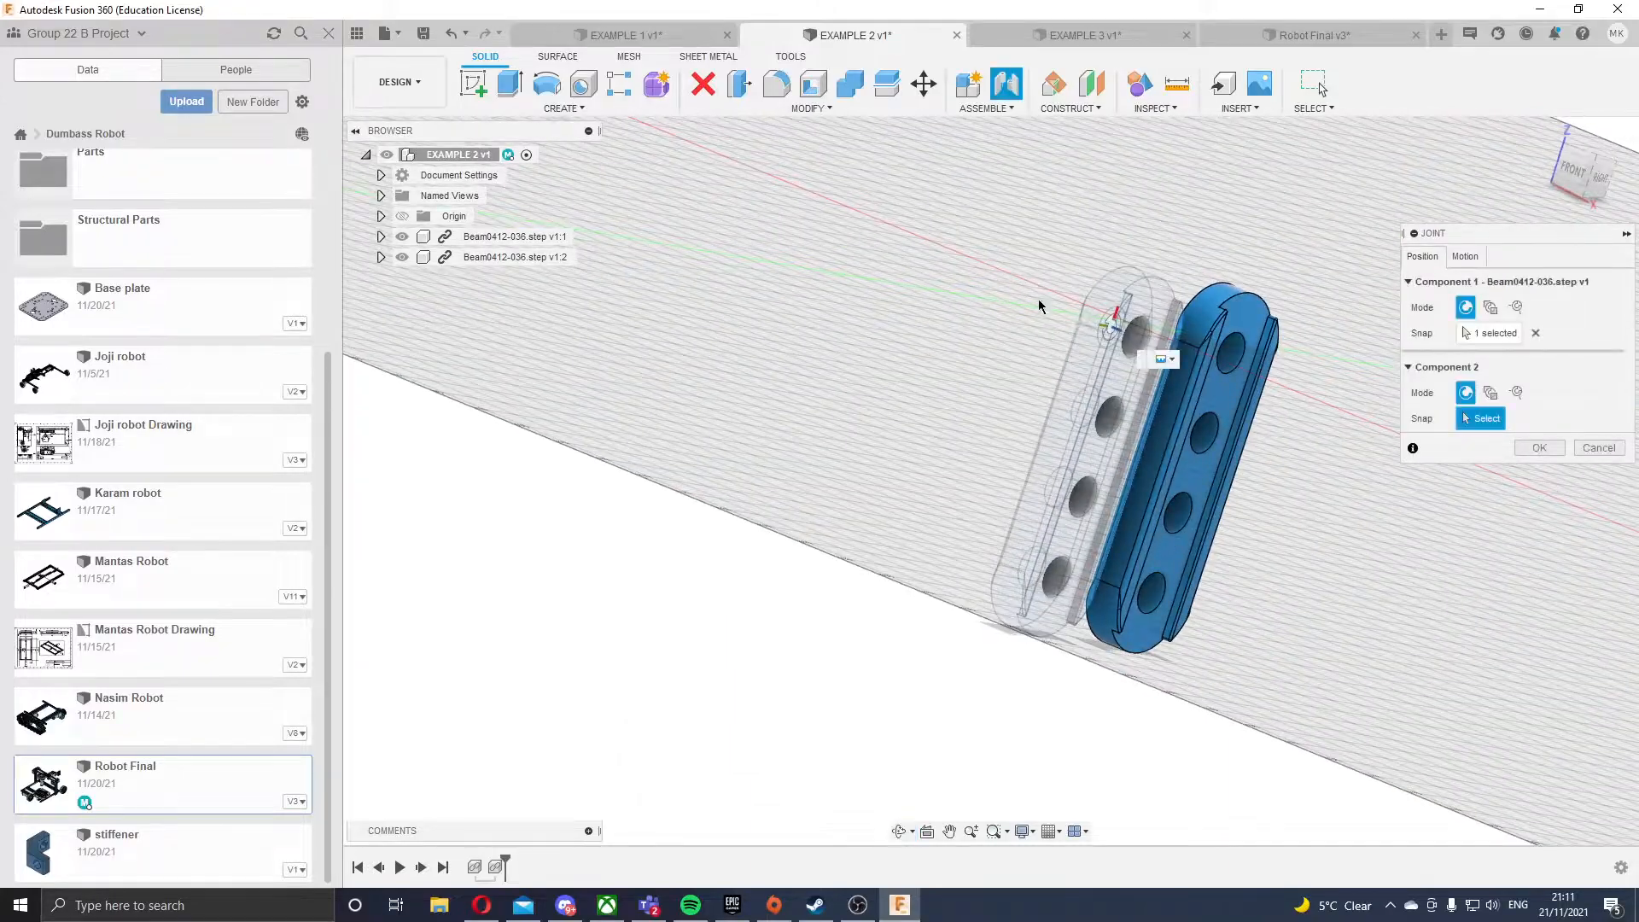
click(1222, 367)
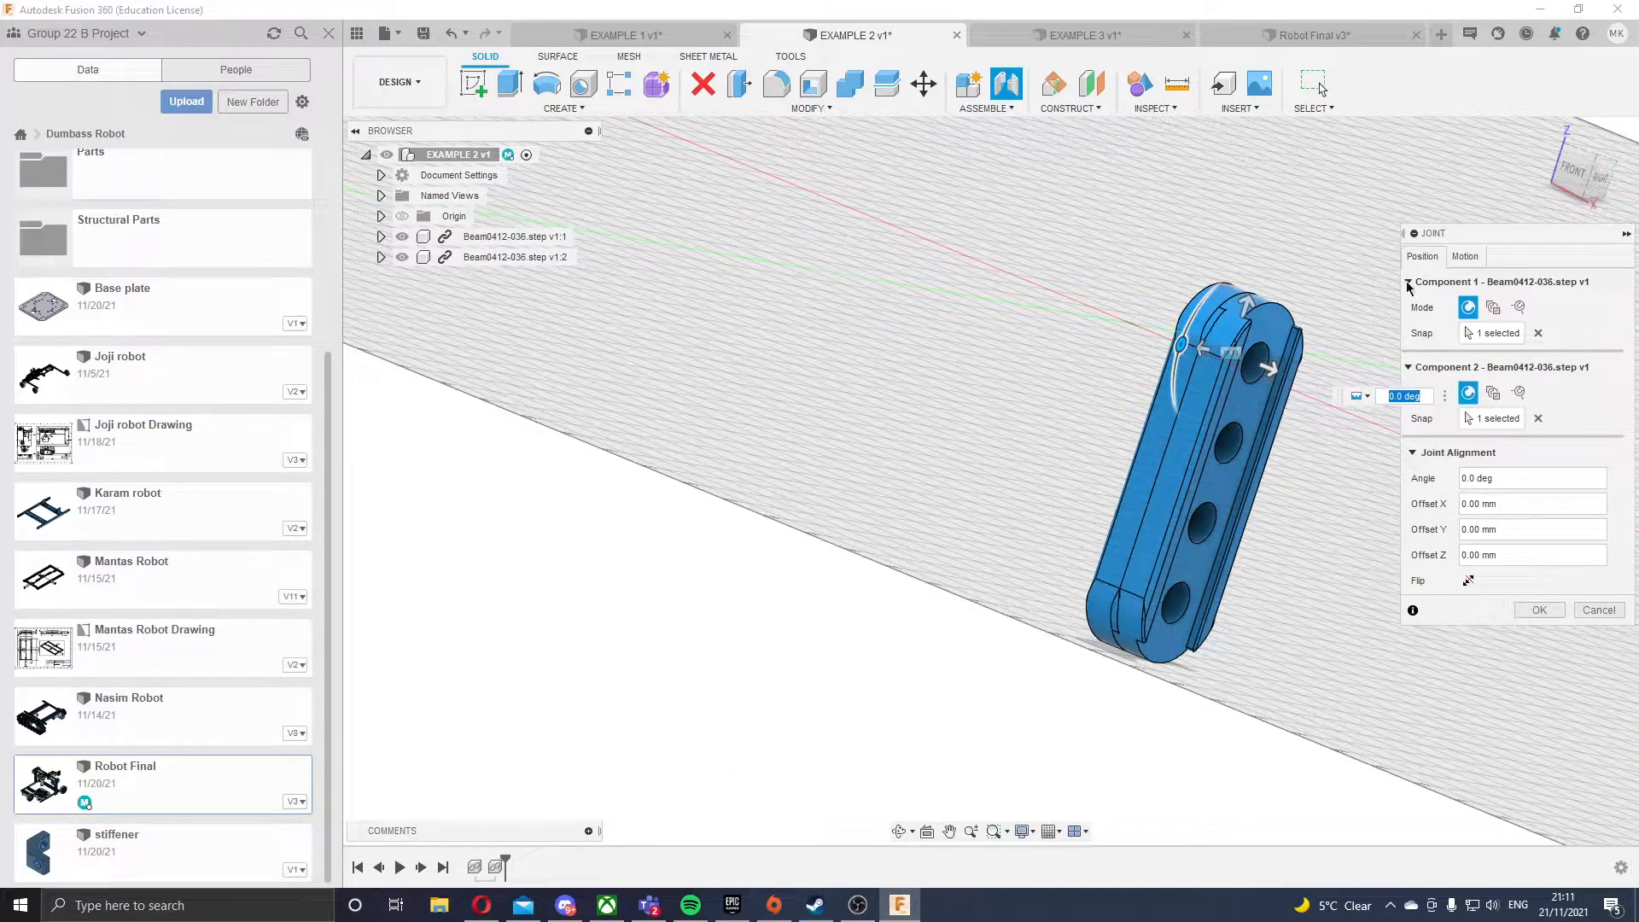
- Set the joint's motion type to Revolute and animate the beam's rotation about the joint
click(1463, 257)
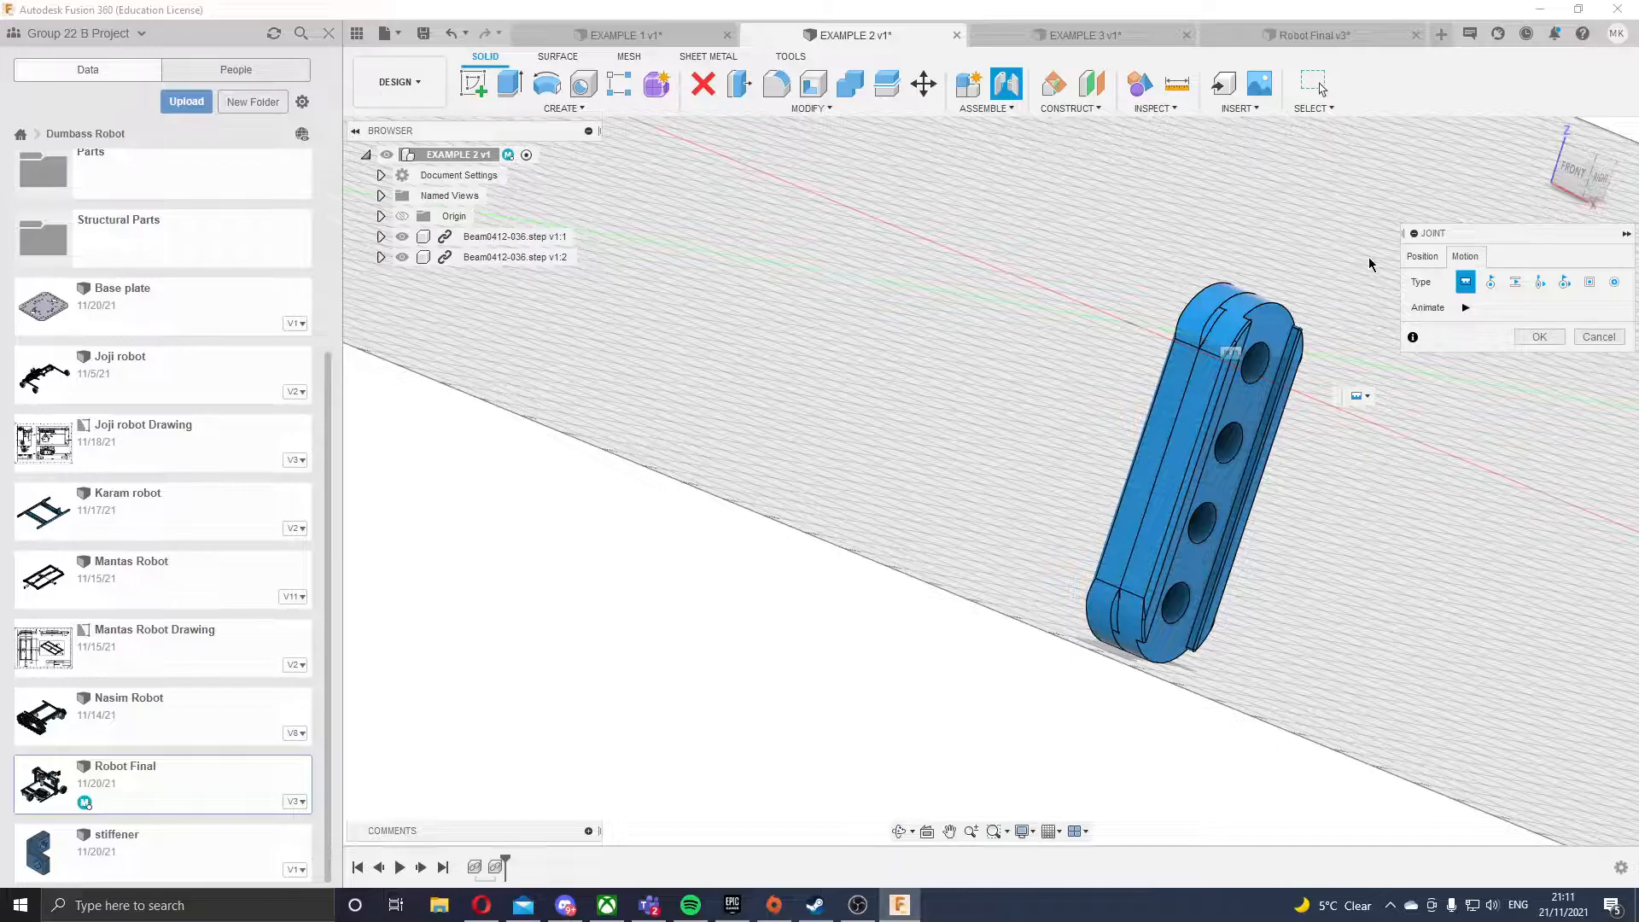
click(1491, 290)
shift+middle_drag(1451, 273, 1240, 376)
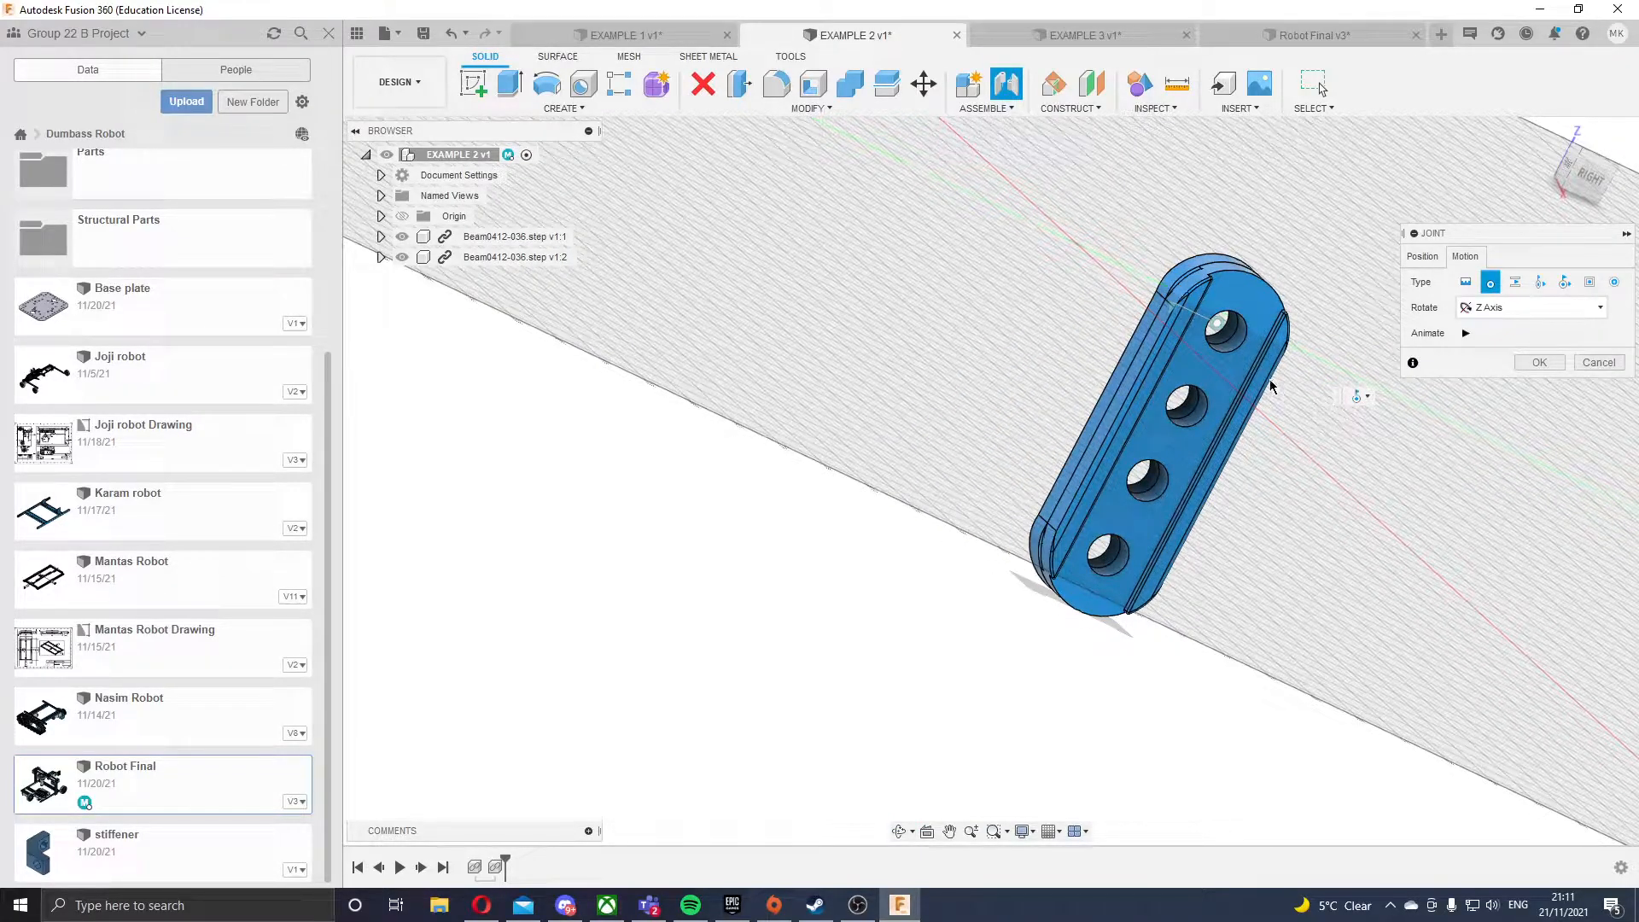
click(1466, 333)
shift+middle_drag(1053, 337, 1137, 373)
click(1460, 339)
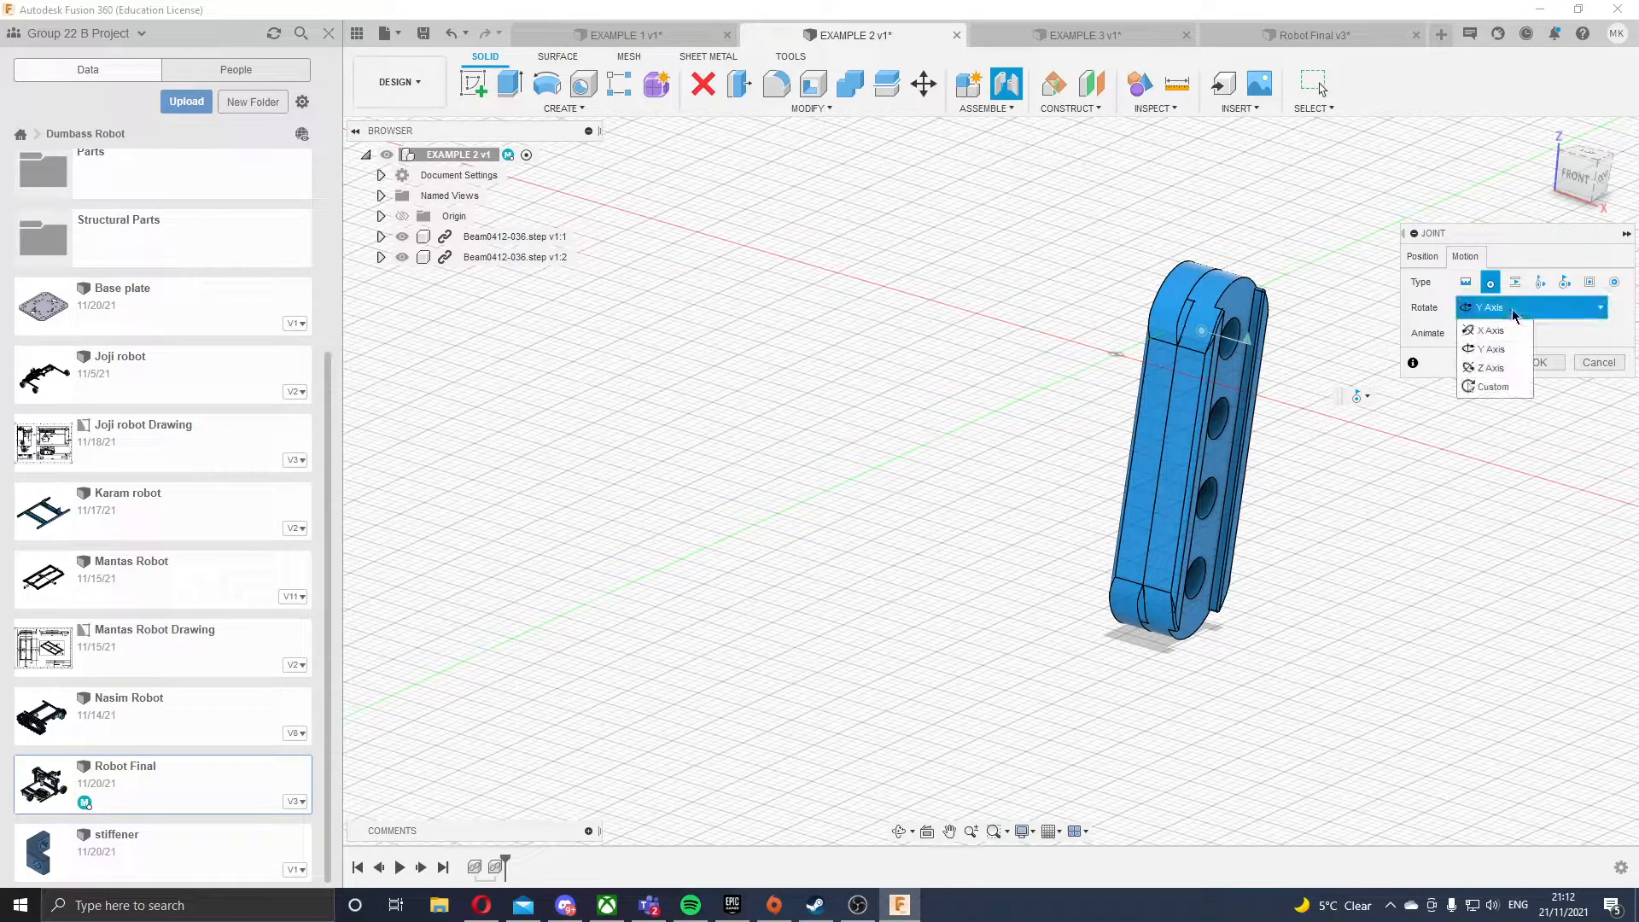
- Try the X axis as the rotation axis, settle on the Z axis and create the revolute joint
click(1490, 368)
click(1533, 307)
click(1490, 330)
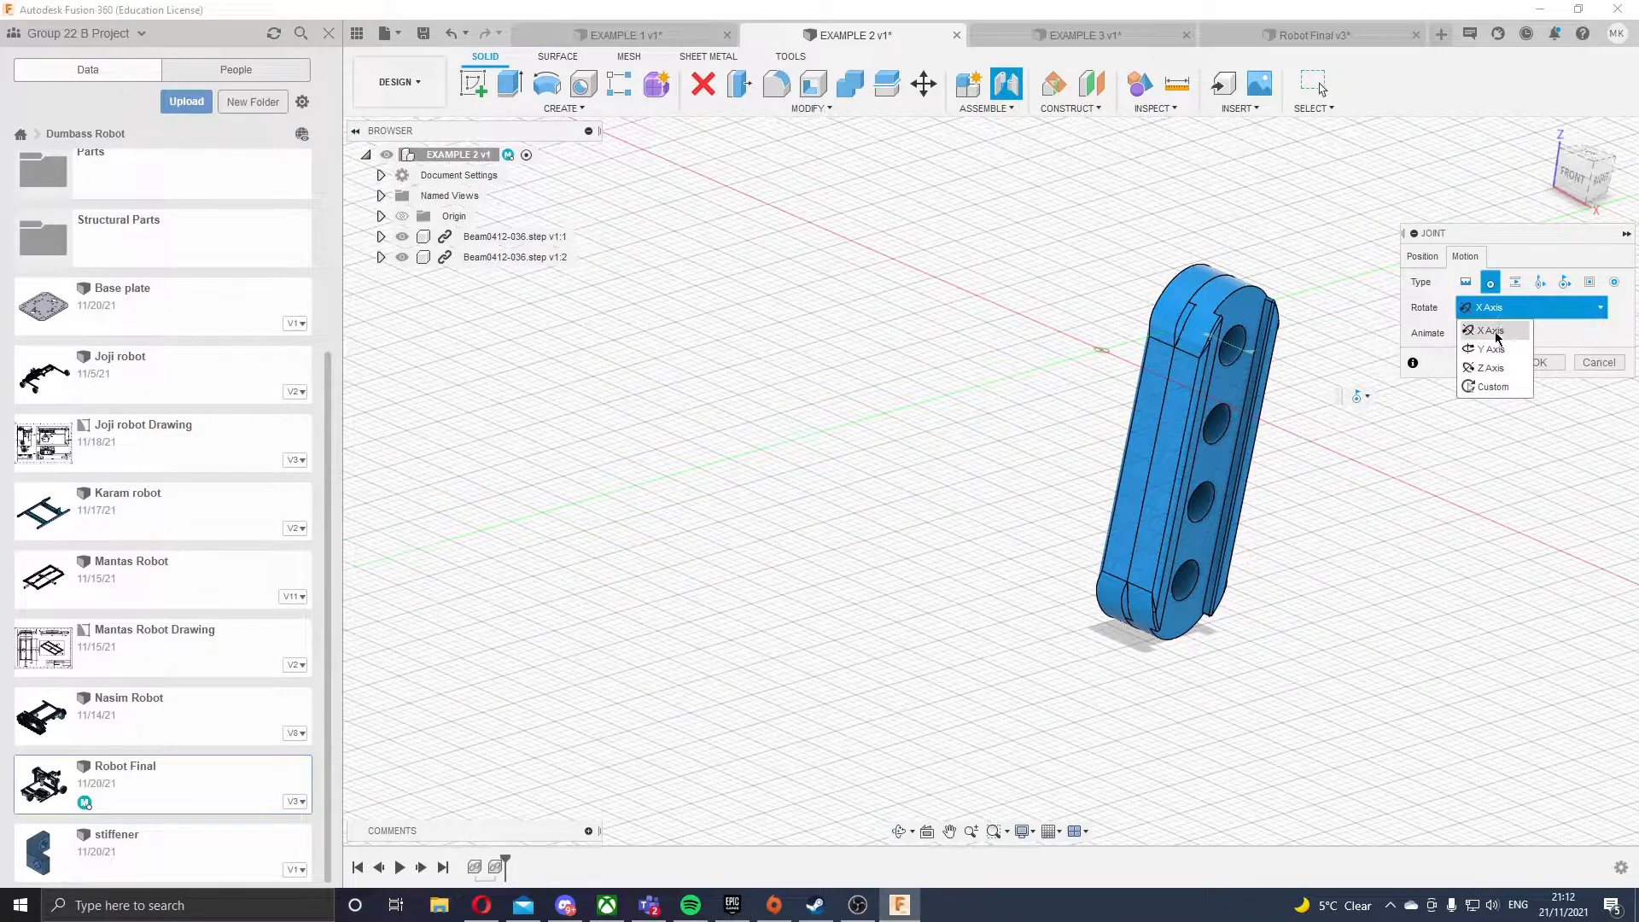
click(1492, 368)
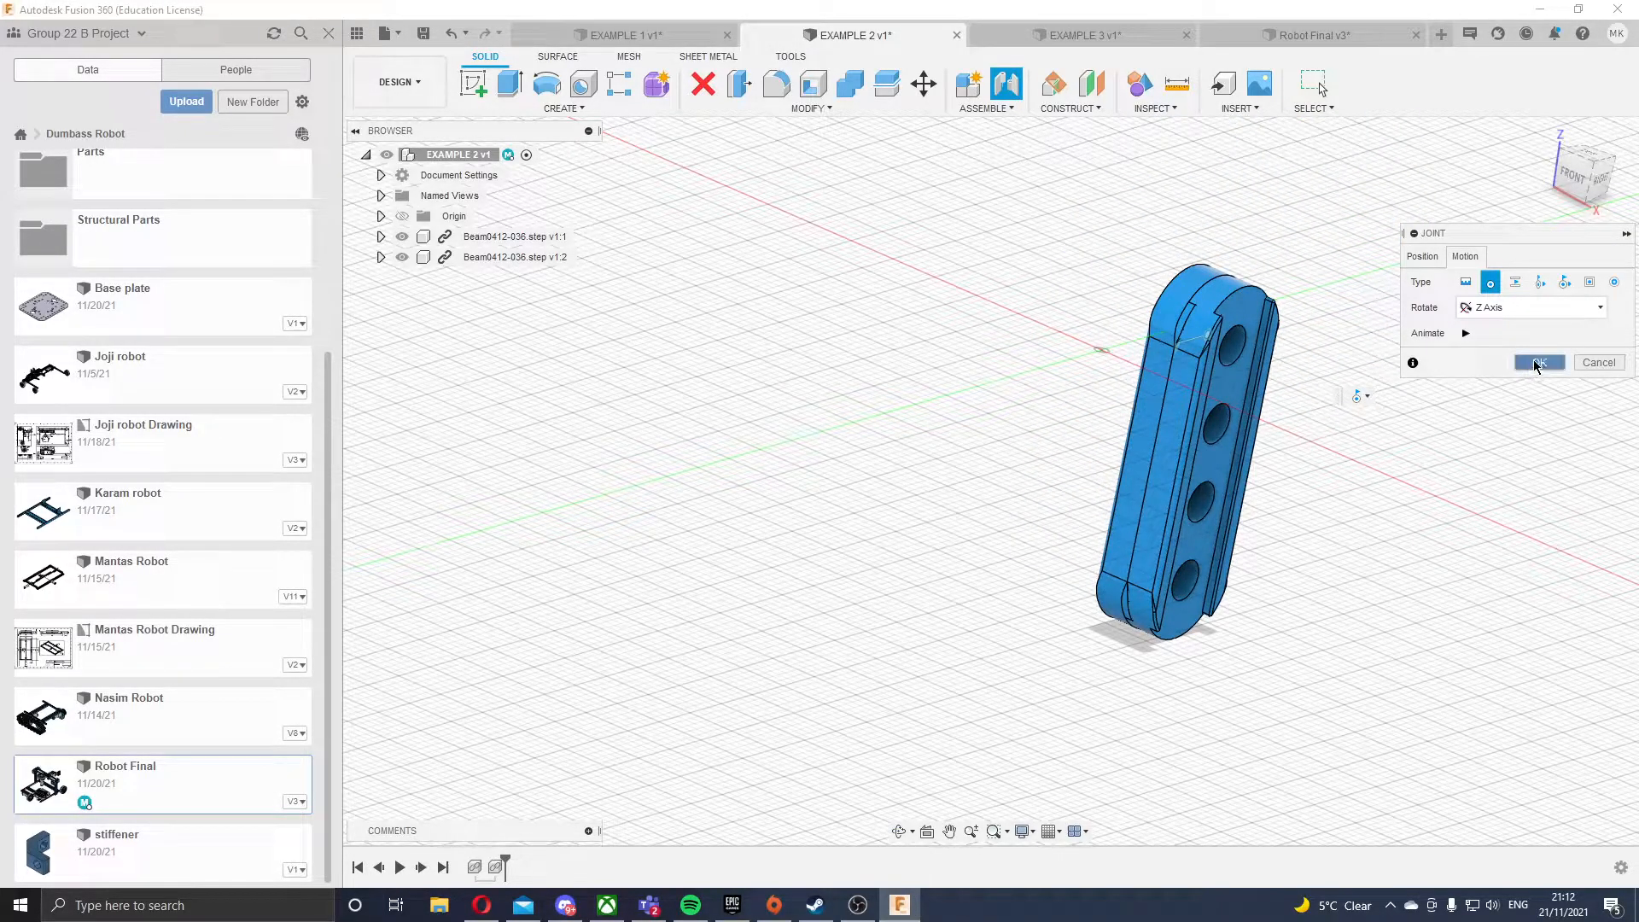
shift+middle_drag(1426, 399, 1390, 381)
- Rotate the front beam about the revolute joint to about -230 degrees
click(1172, 334)
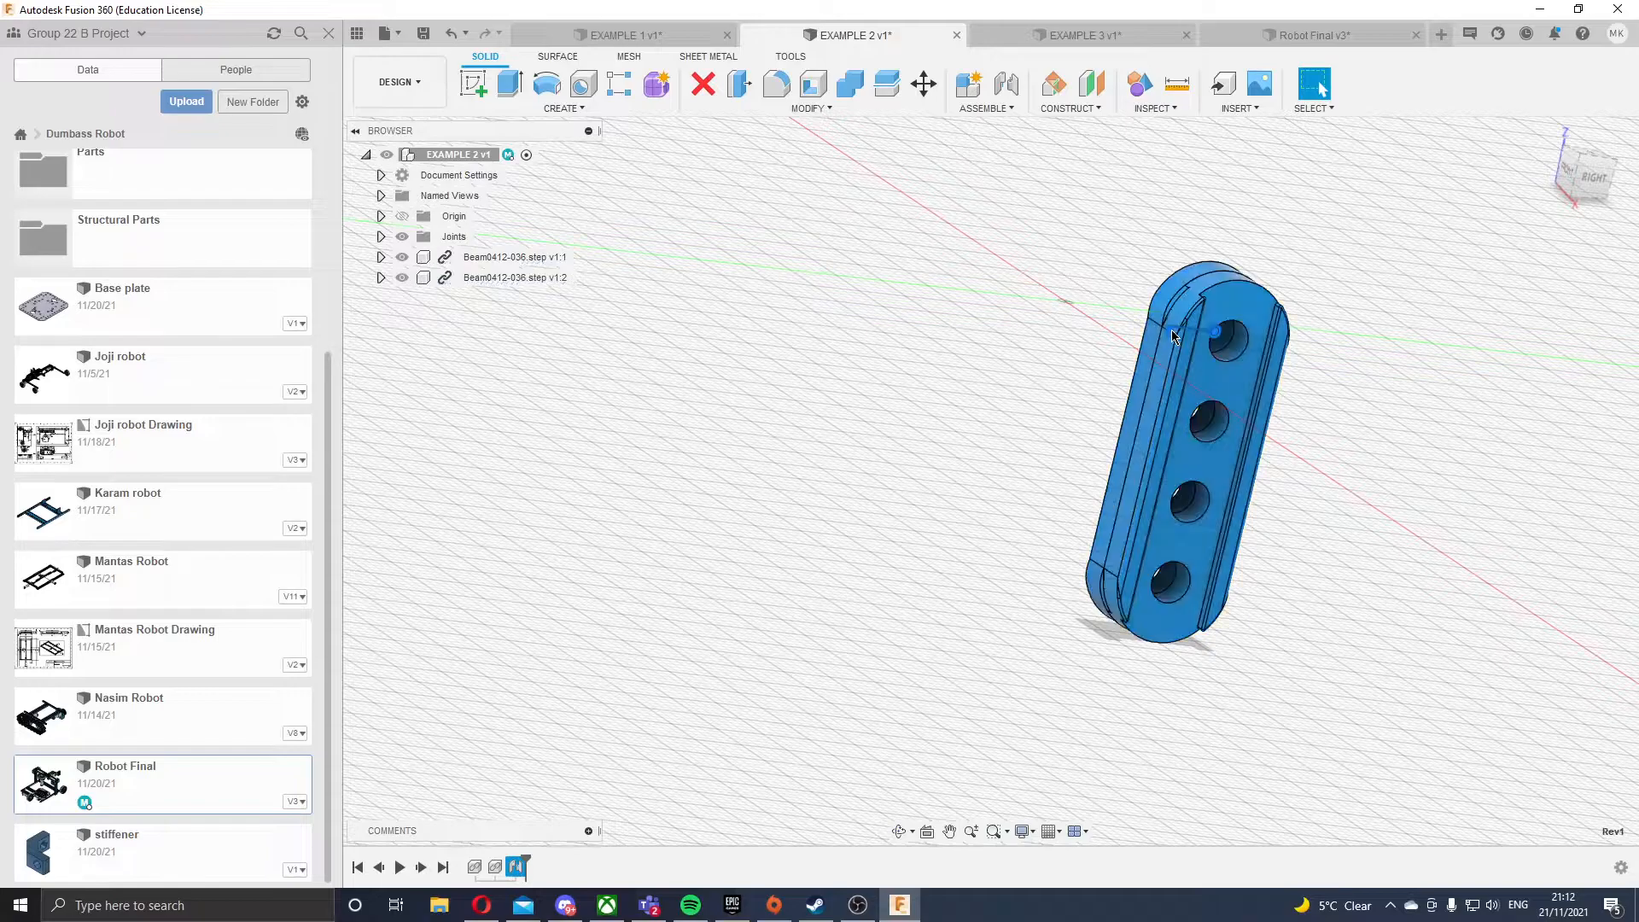
double_click(1171, 328)
scroll(1173, 330, up, 3)
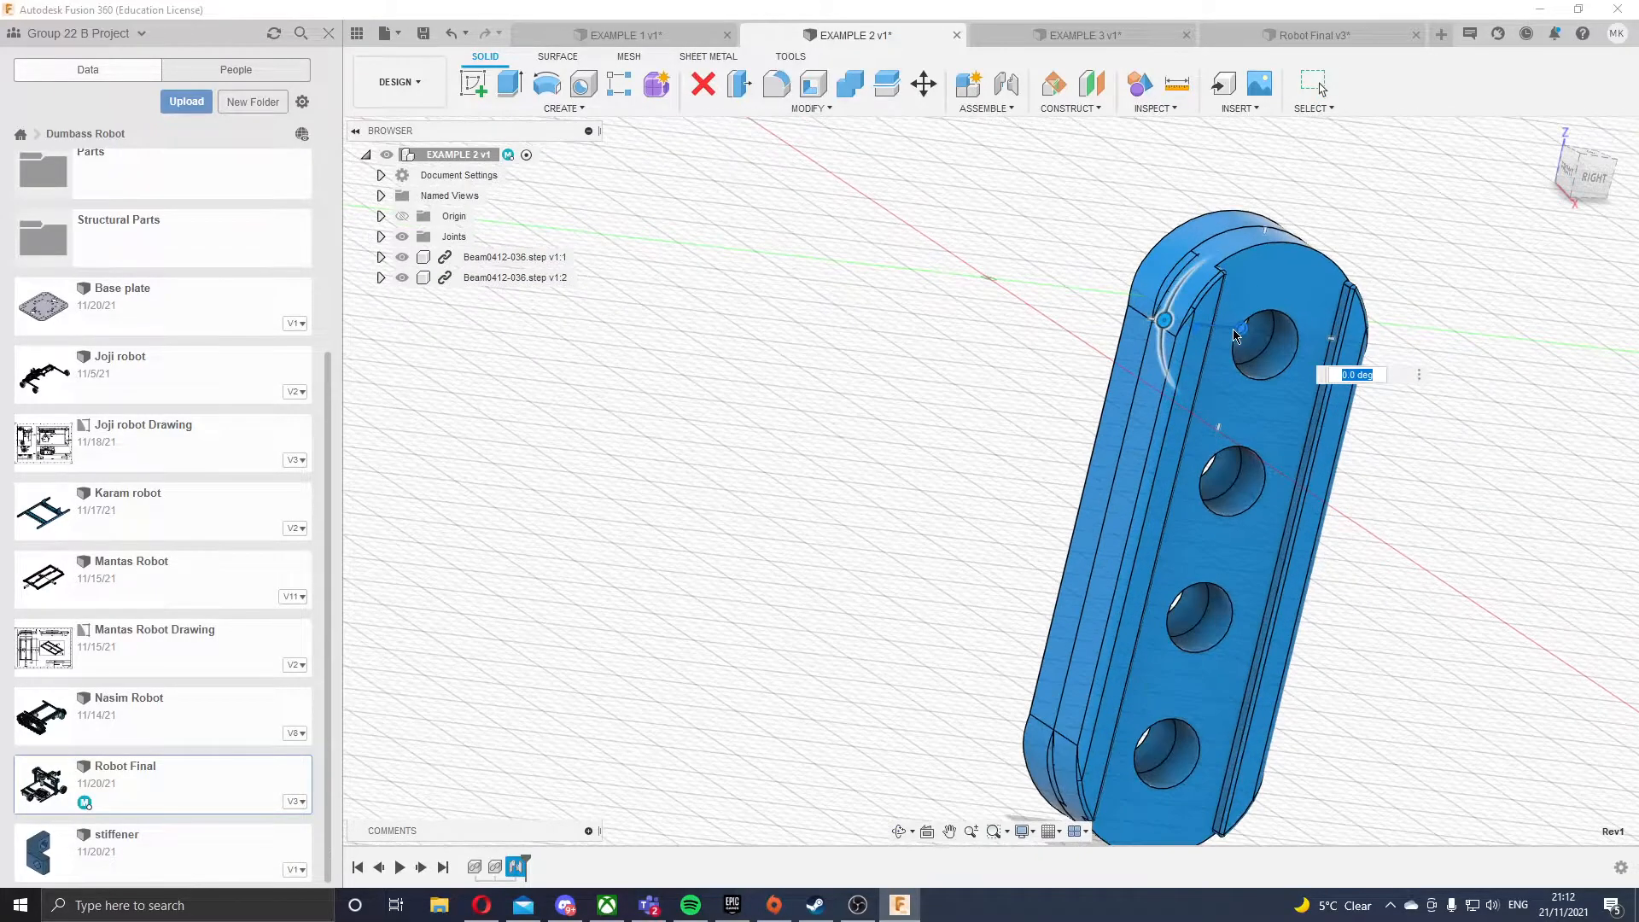
drag(1168, 320, 1273, 398)
scroll(1262, 402, down, 3)
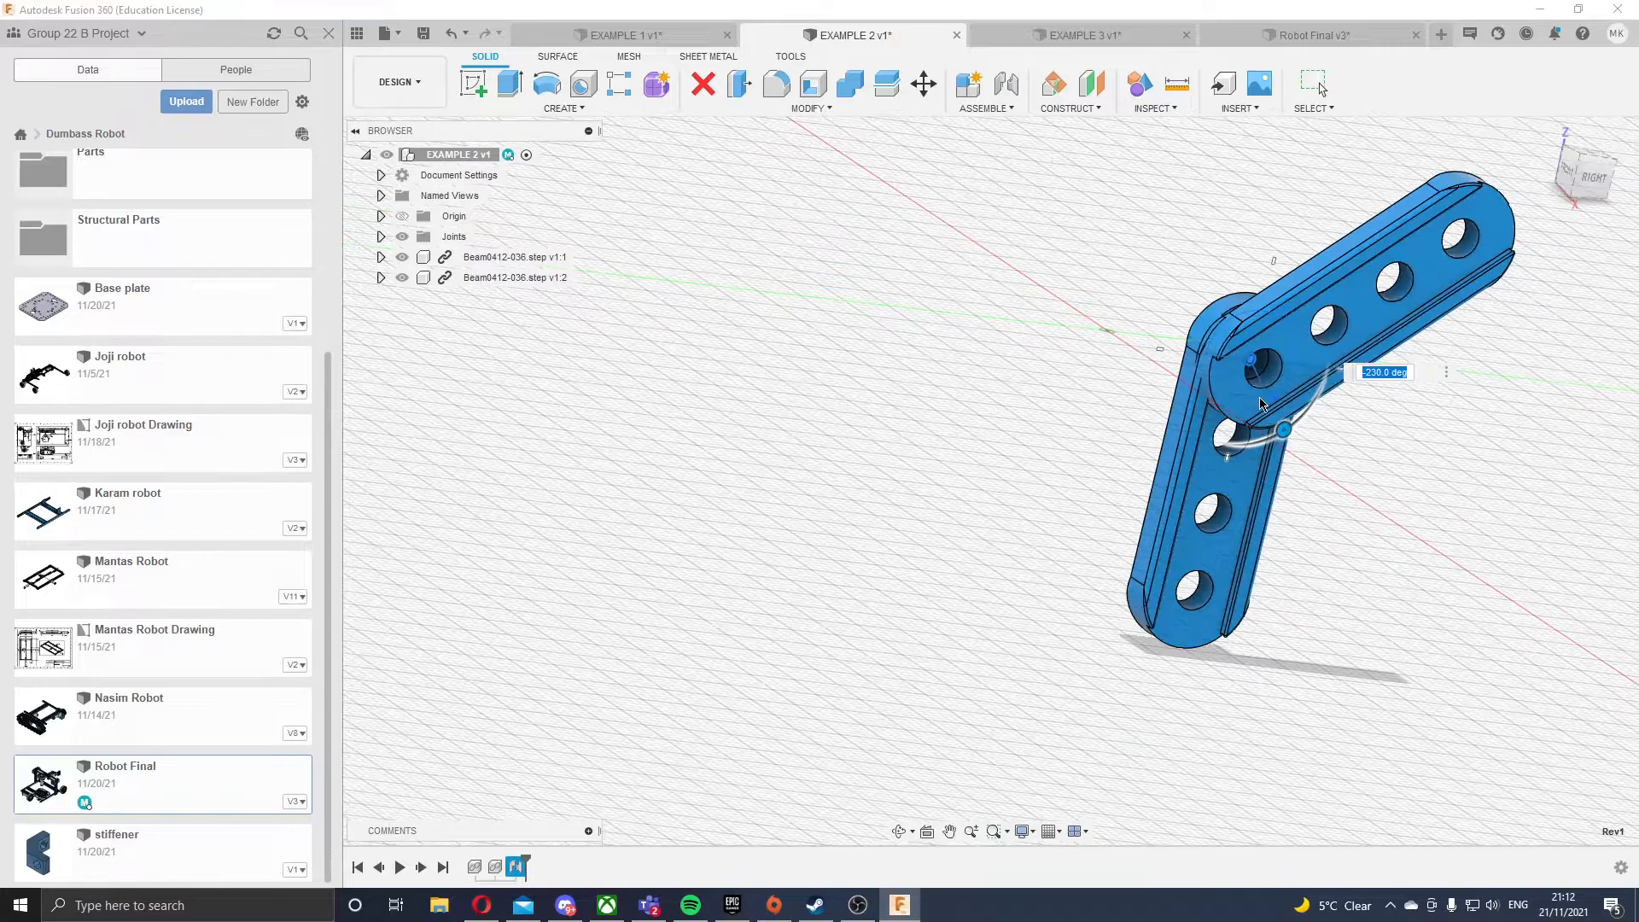
- In the EXAMPLE 3 design, start a joint between the facing sides of the two beams and set Offset Y to 4 mm
click(1138, 36)
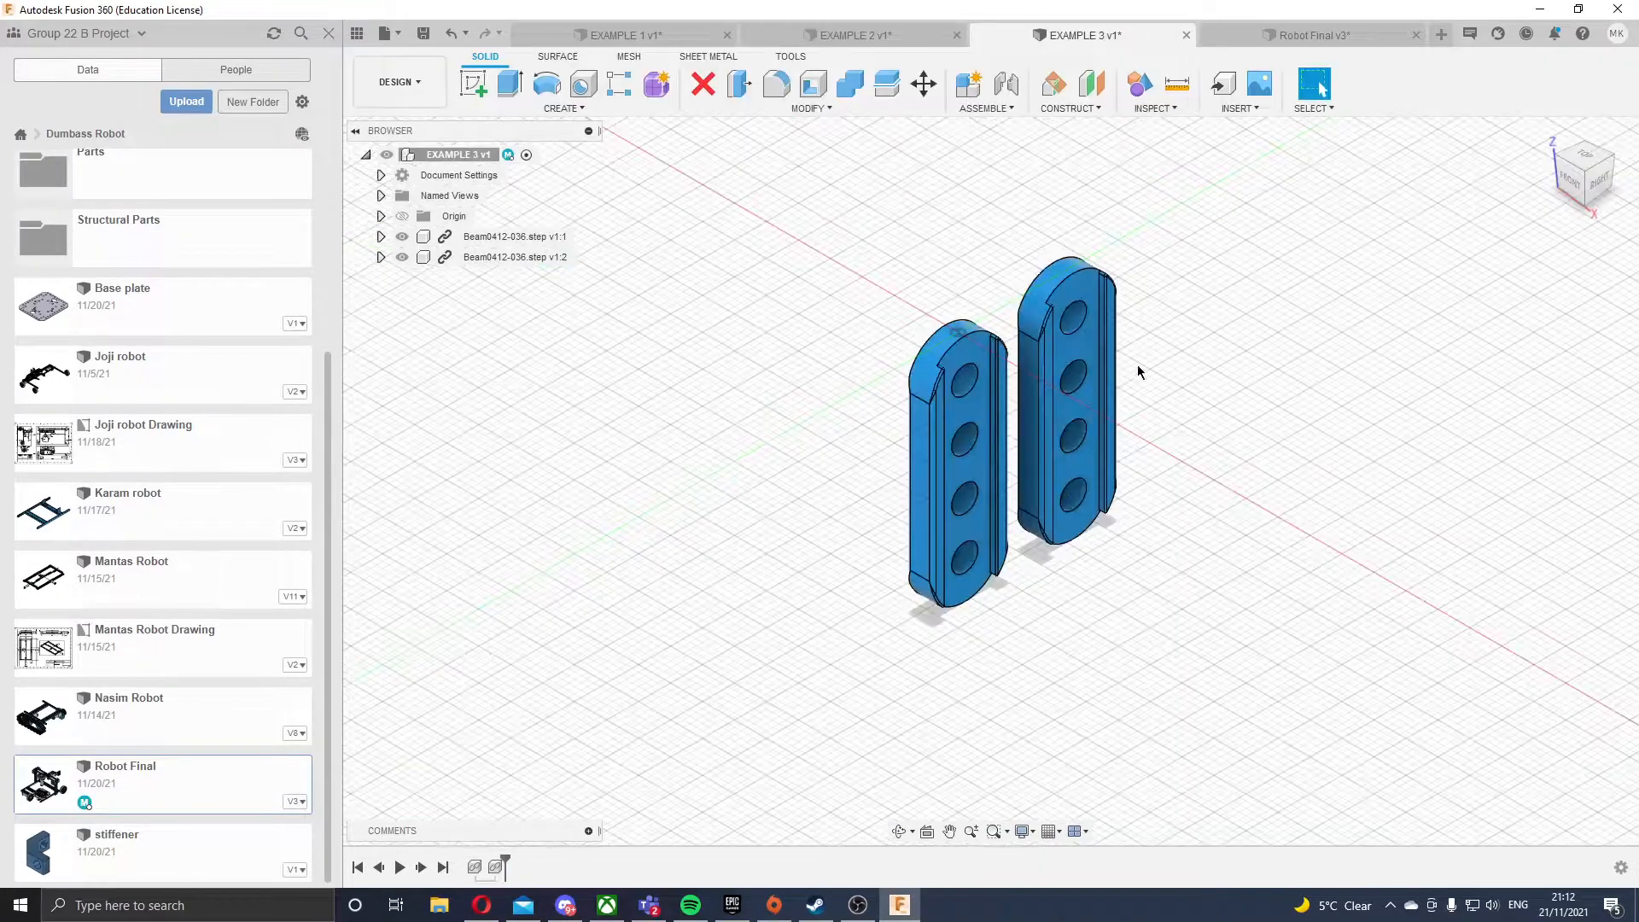
scroll(1125, 420, up, 2)
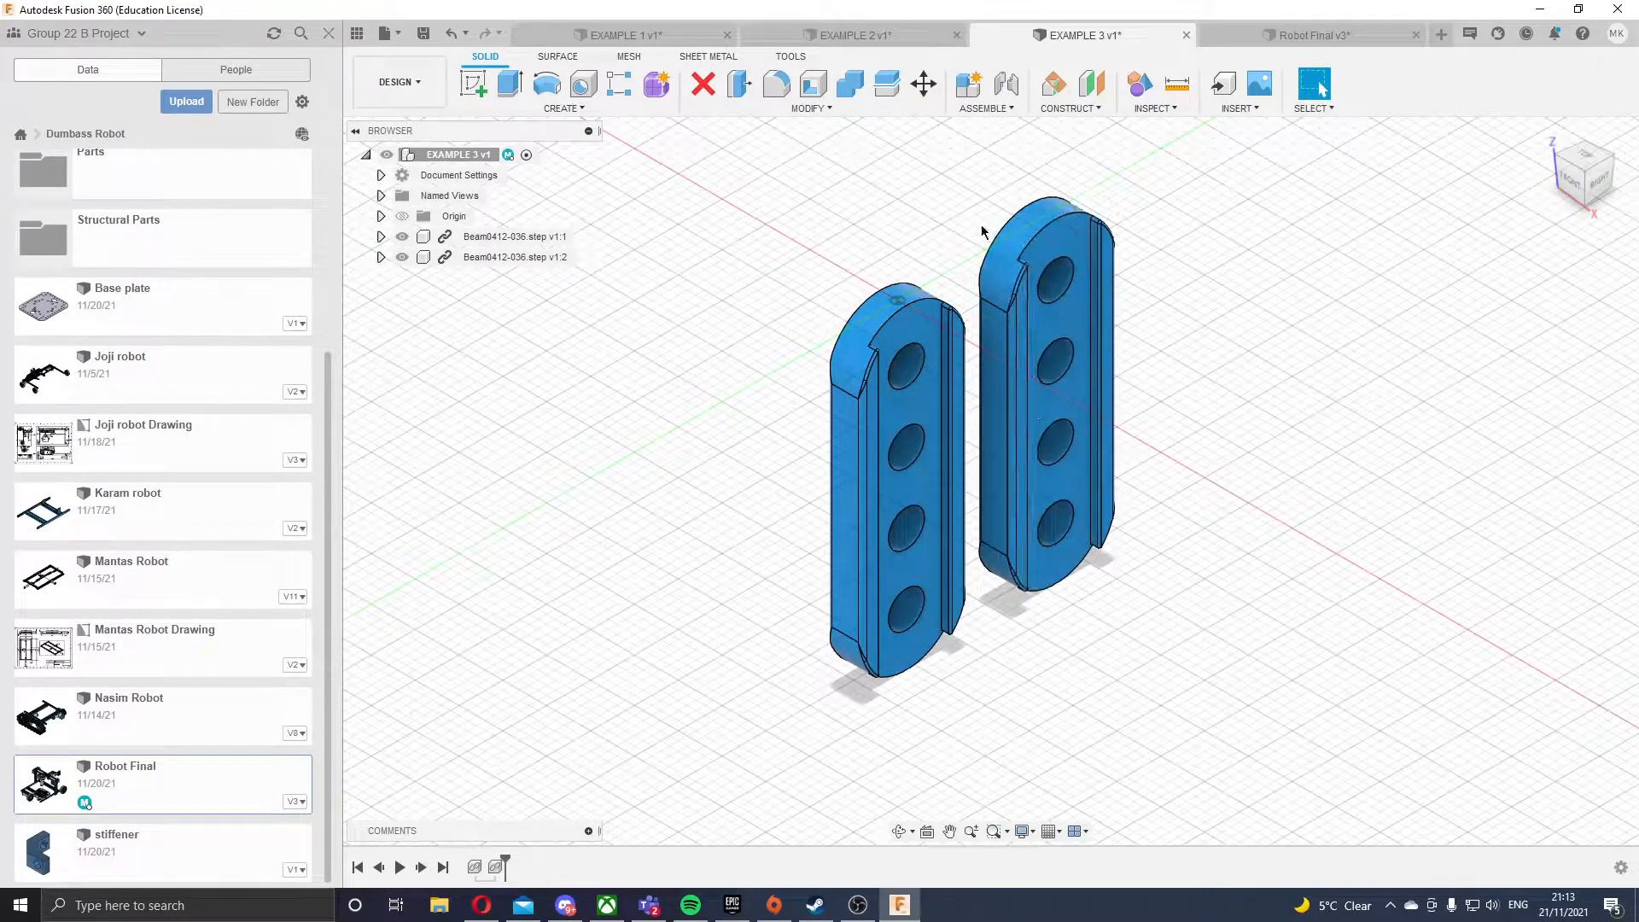
click(1007, 84)
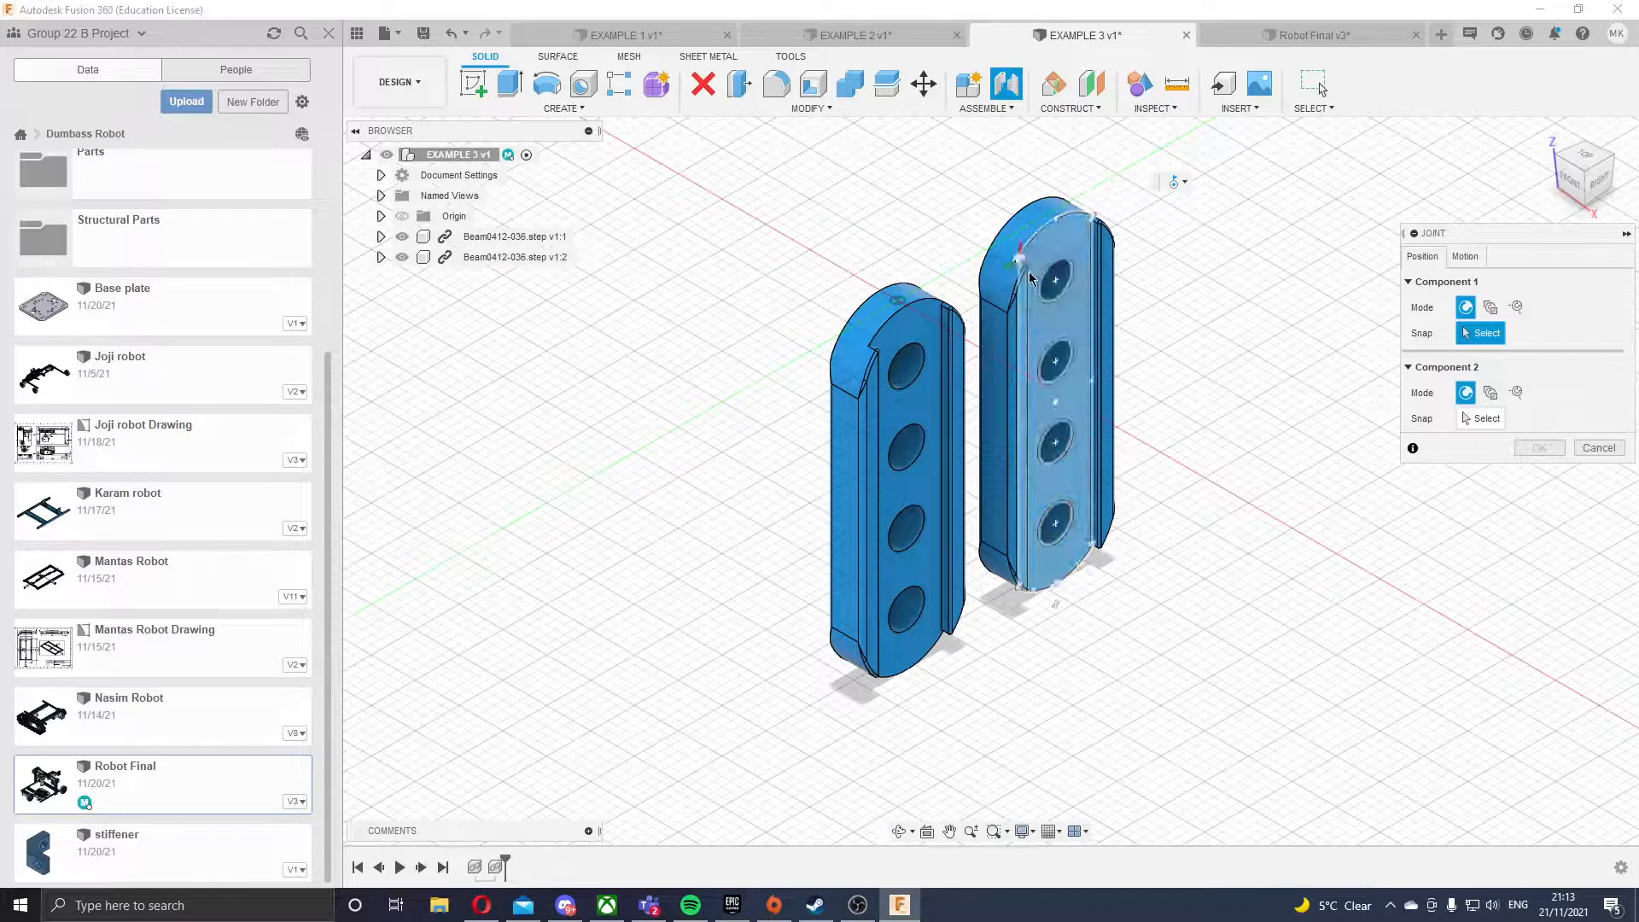
click(1007, 459)
click(933, 487)
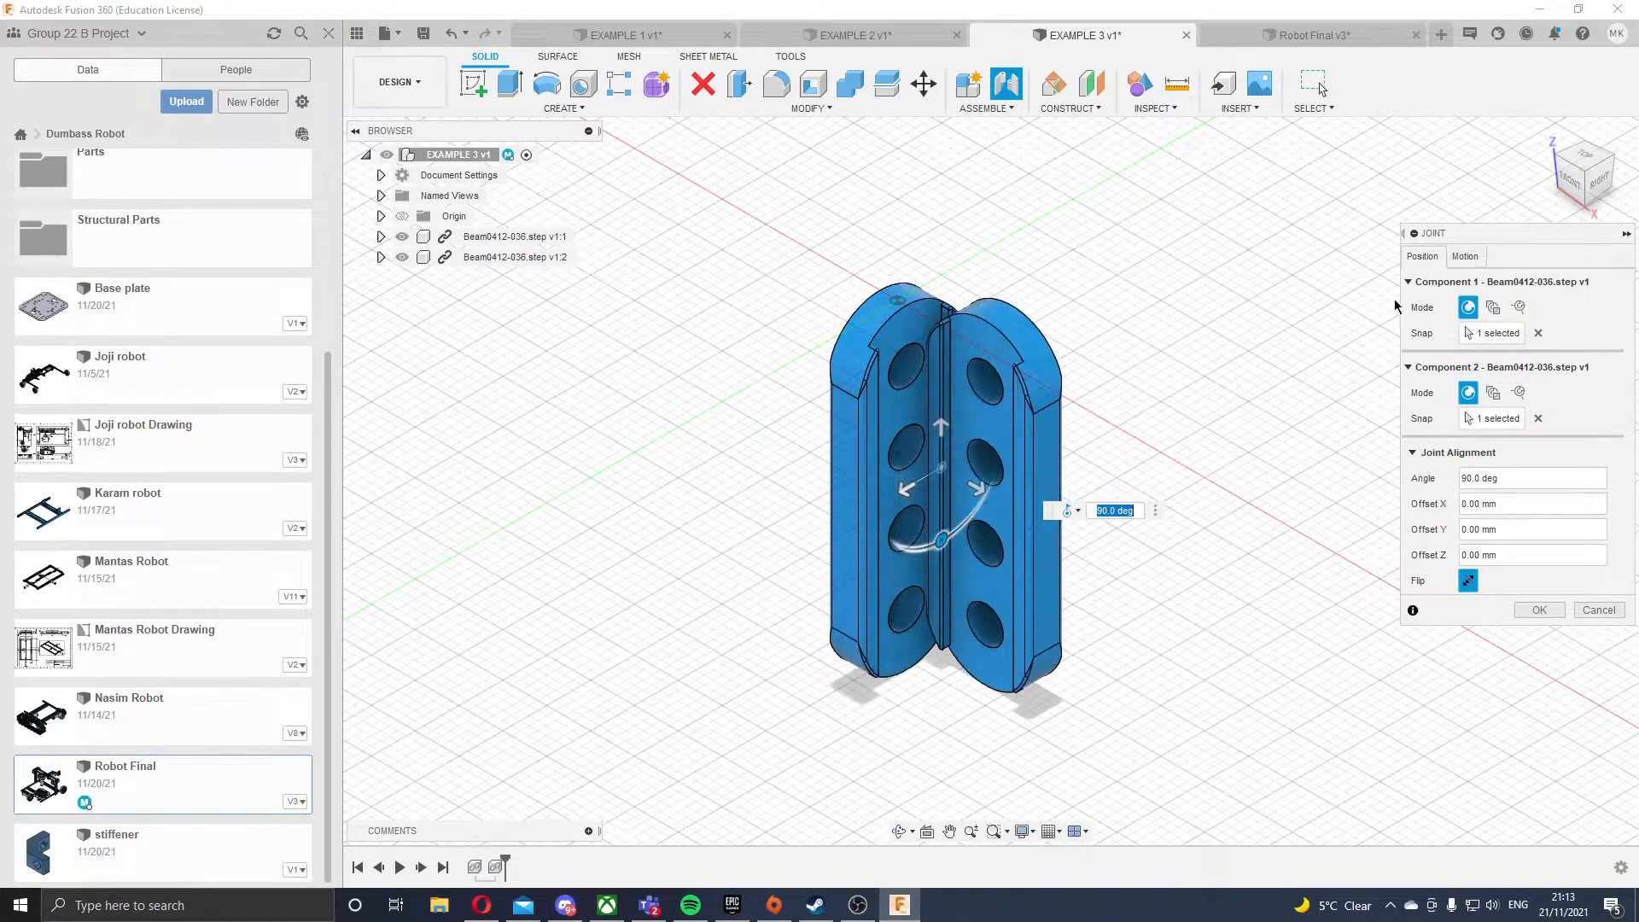
shift+middle_drag(1163, 376, 956, 495)
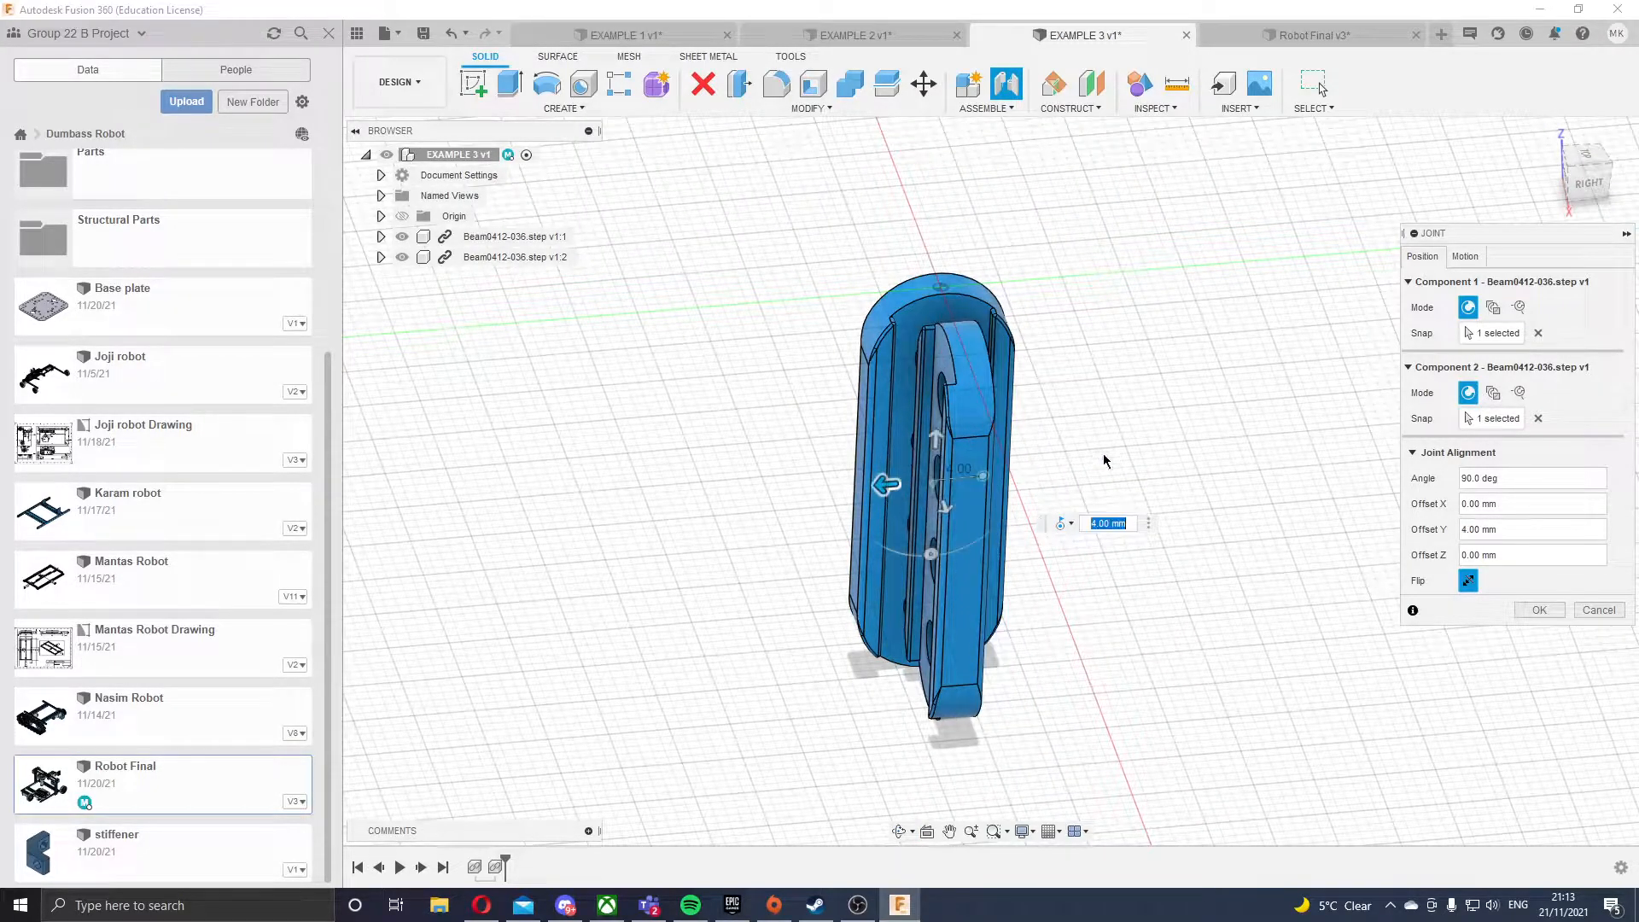
- Set the joint's motion type to Slider, try the Y axis and choose the X axis as the slide direction
click(1464, 256)
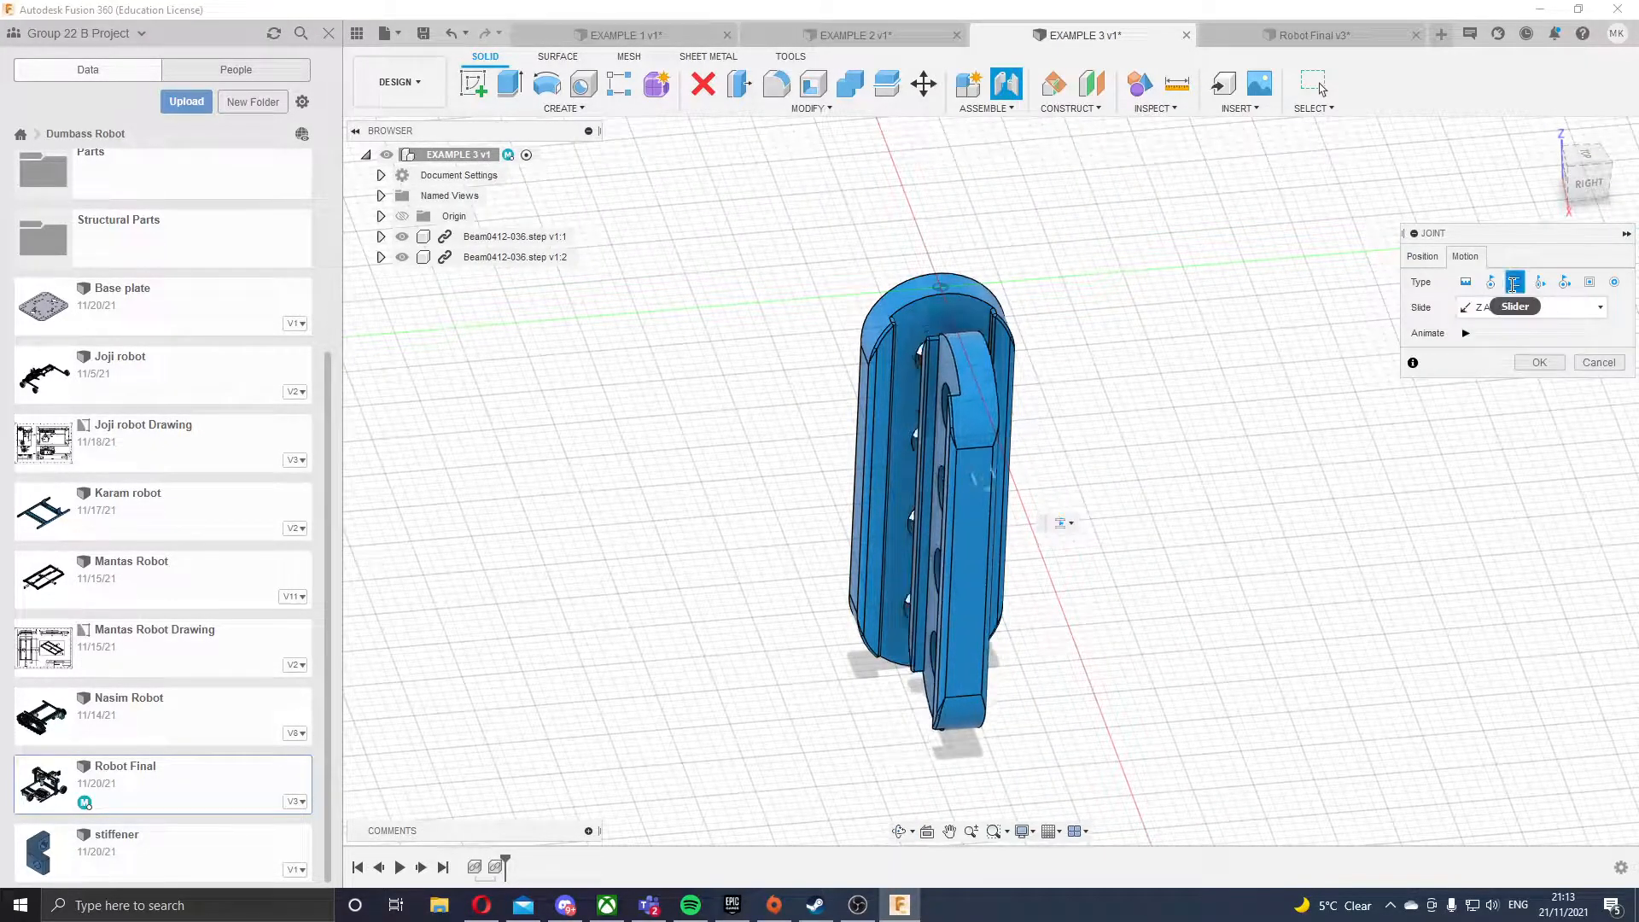
shift+middle_drag(1171, 469, 1262, 443)
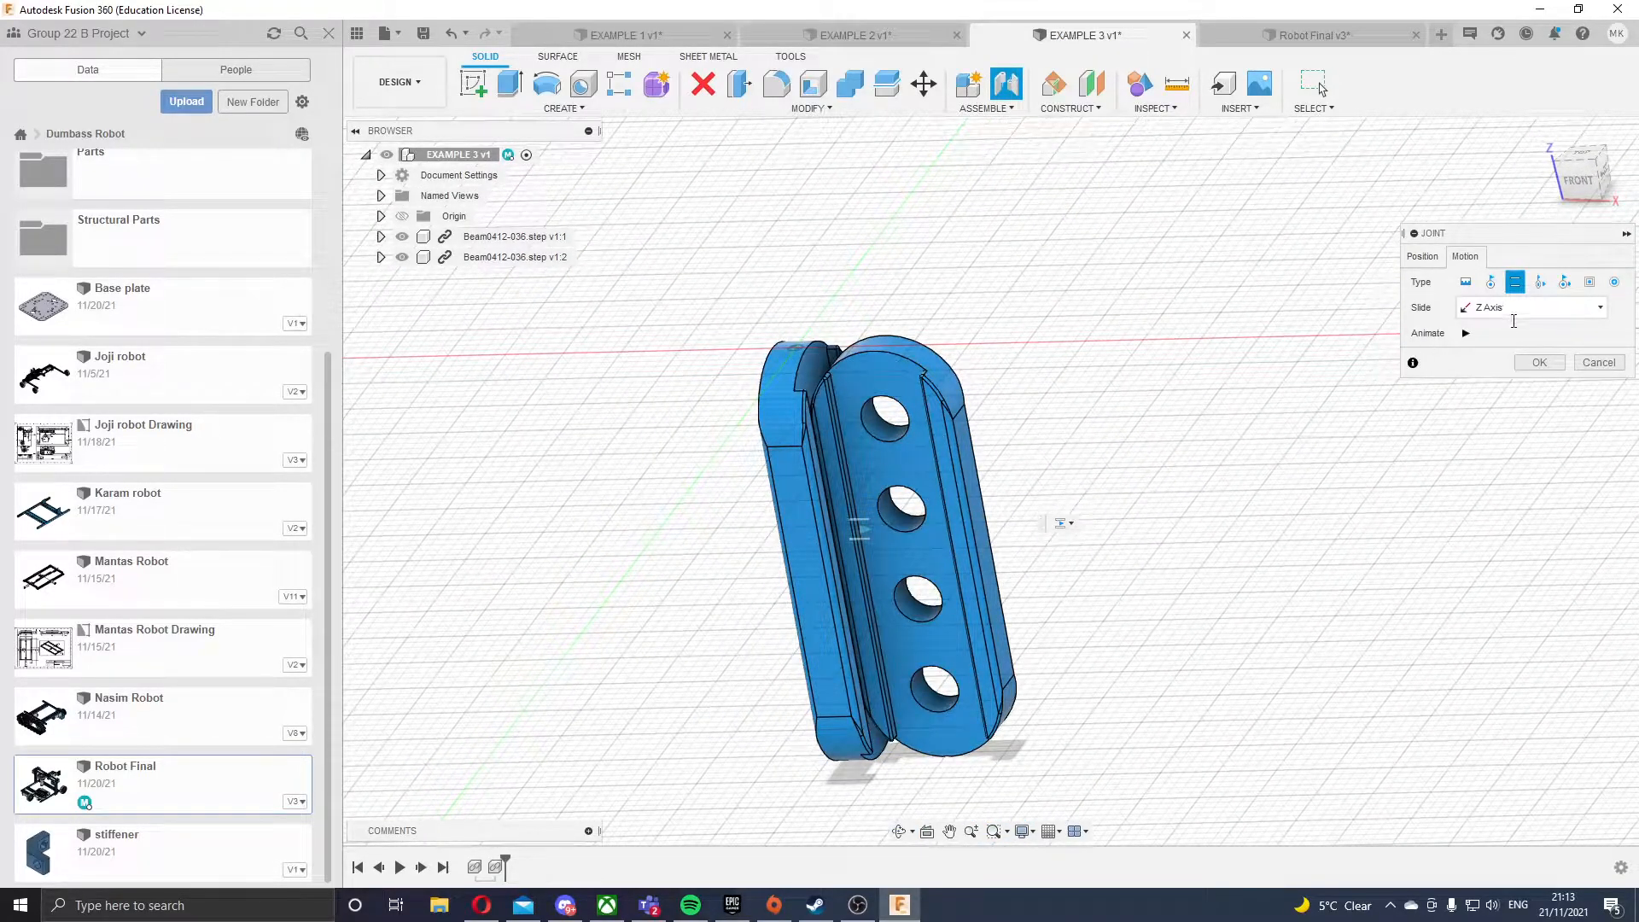
click(1503, 350)
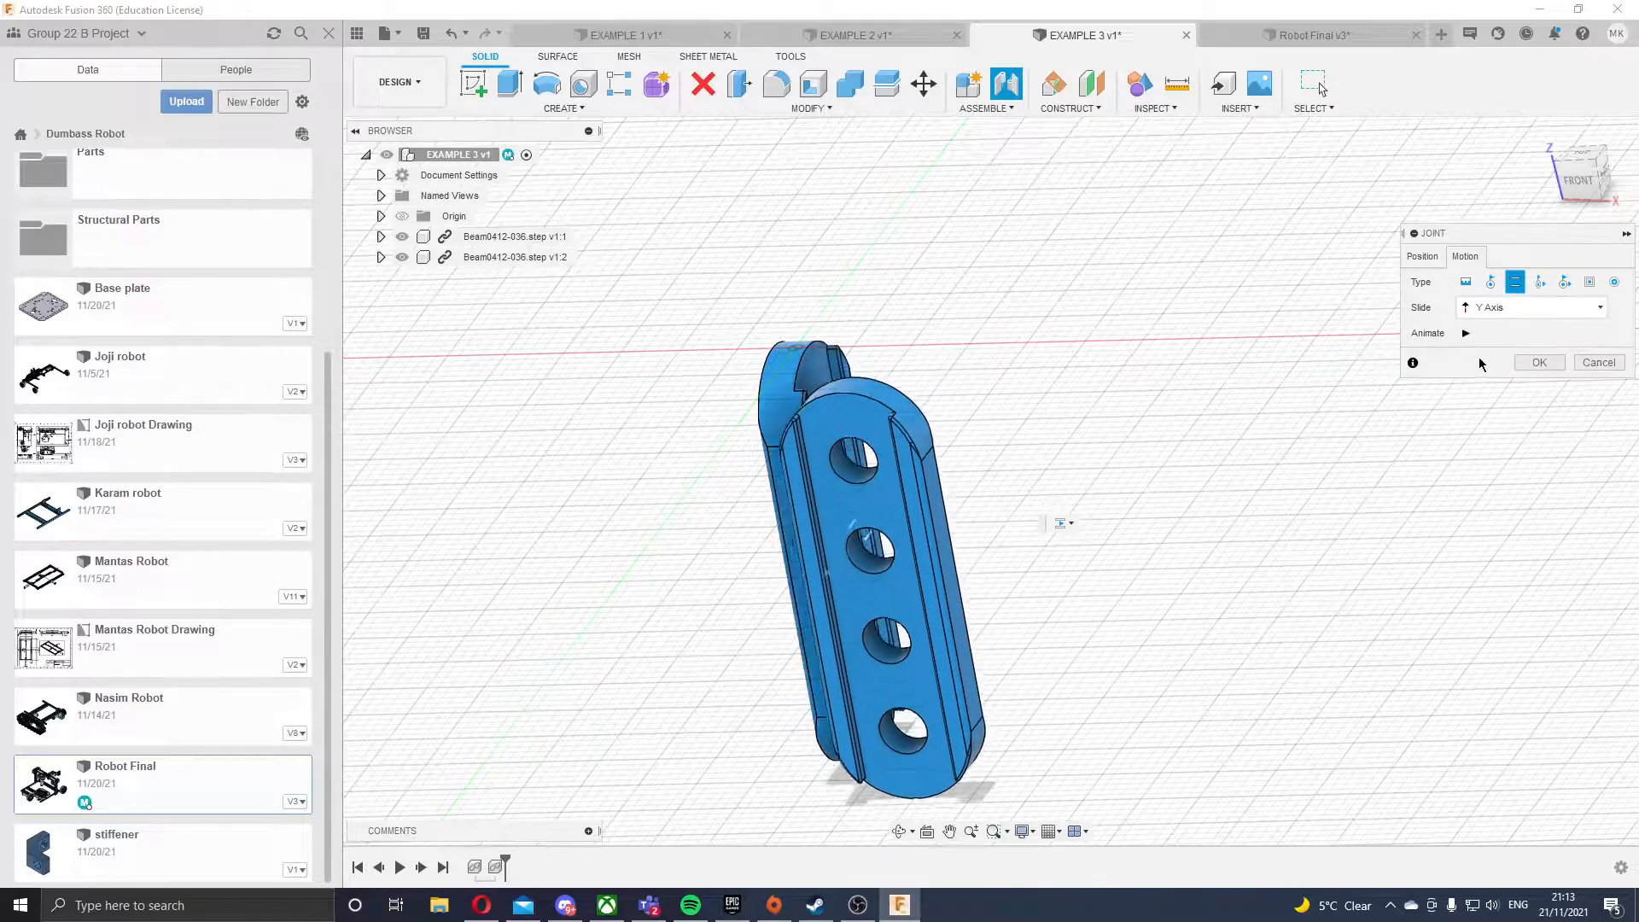
click(1486, 307)
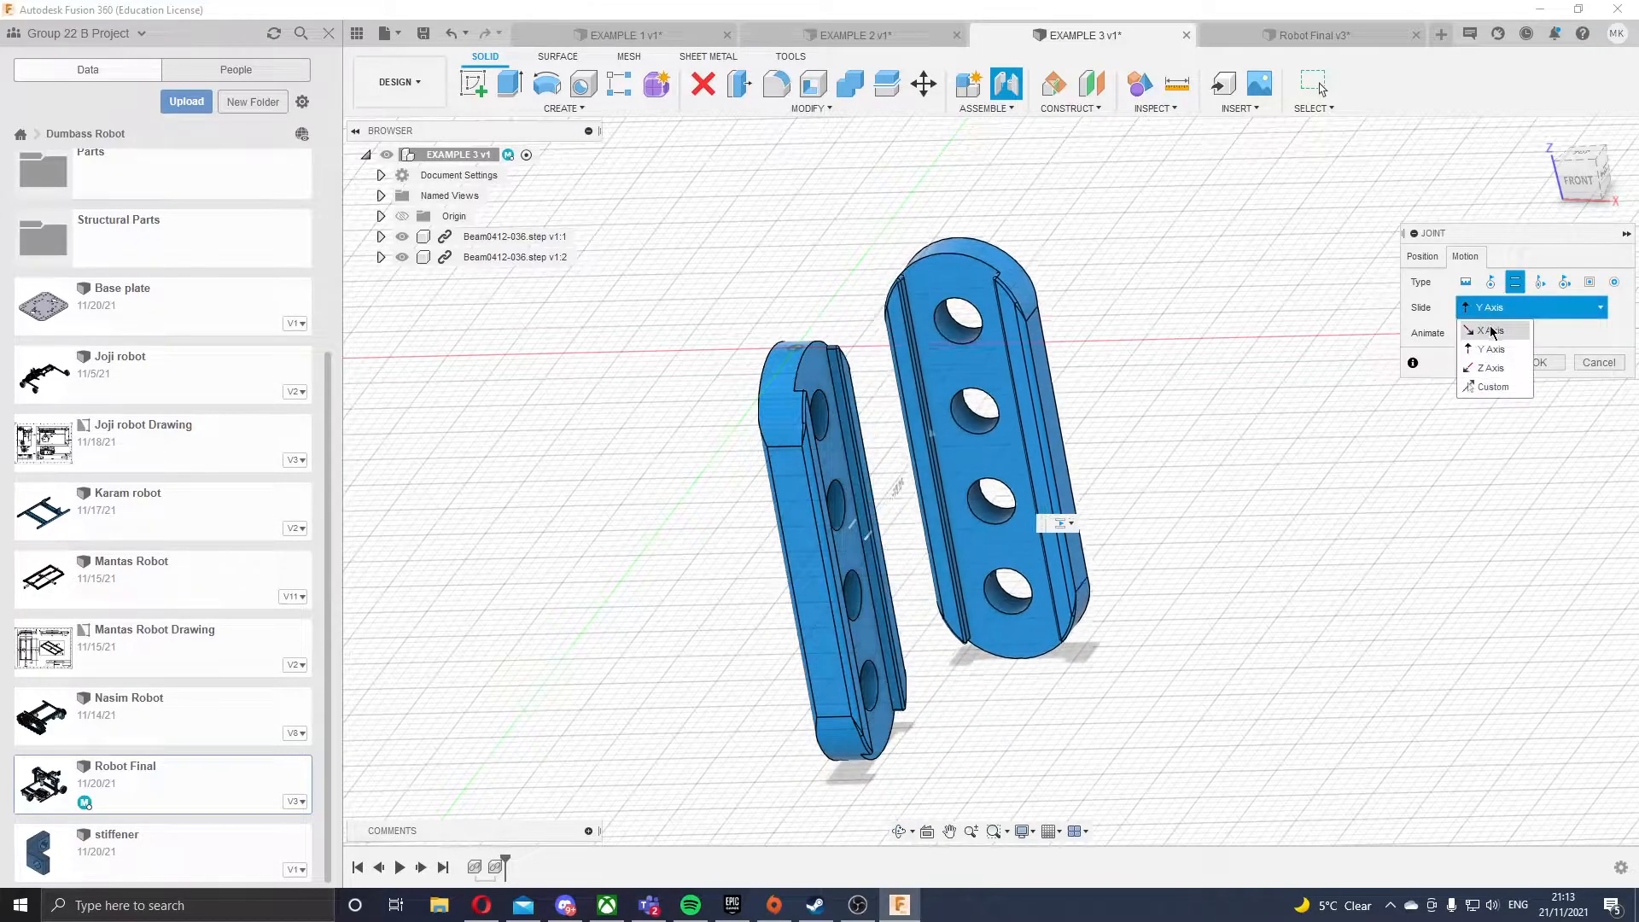
click(1491, 330)
- Create the slider joint after animating its motion, and slide the front beam upward along the other beam
mouse_move(1161, 384)
shift+middle_down()
mouse_move(1178, 389)
mouse_move(1163, 355)
mouse_move(1153, 380)
mouse_move(1210, 384)
mouse_move(1160, 402)
shift+middle_up()
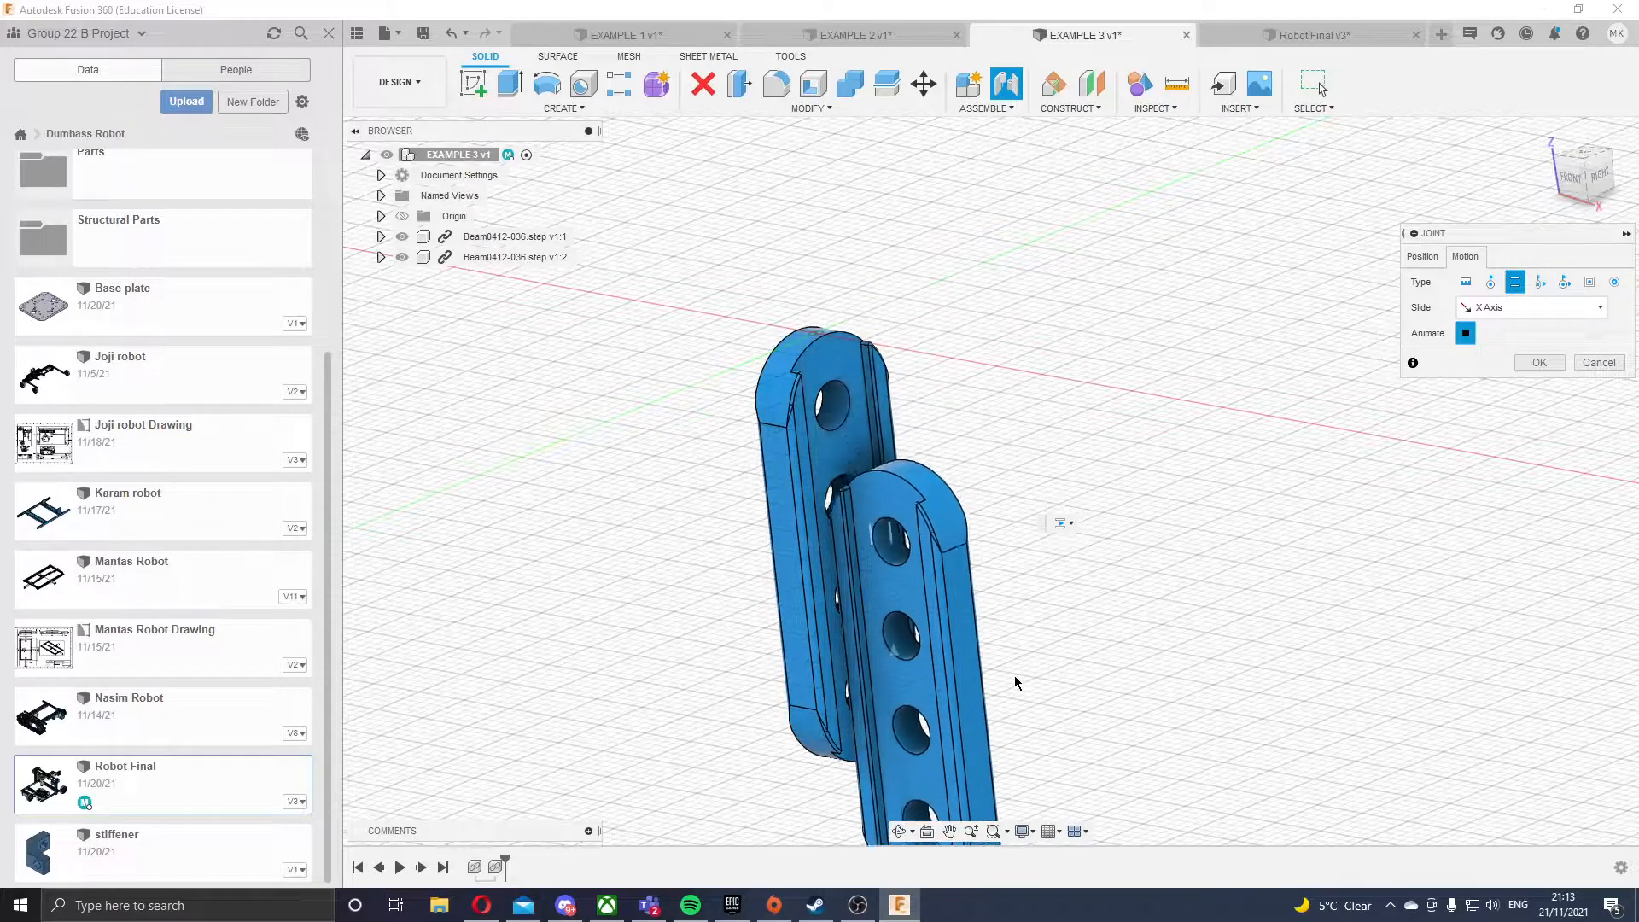
mouse_move(1021, 395)
shift+middle_down()
mouse_move(1064, 336)
mouse_move(1013, 386)
shift+middle_up()
click(1465, 333)
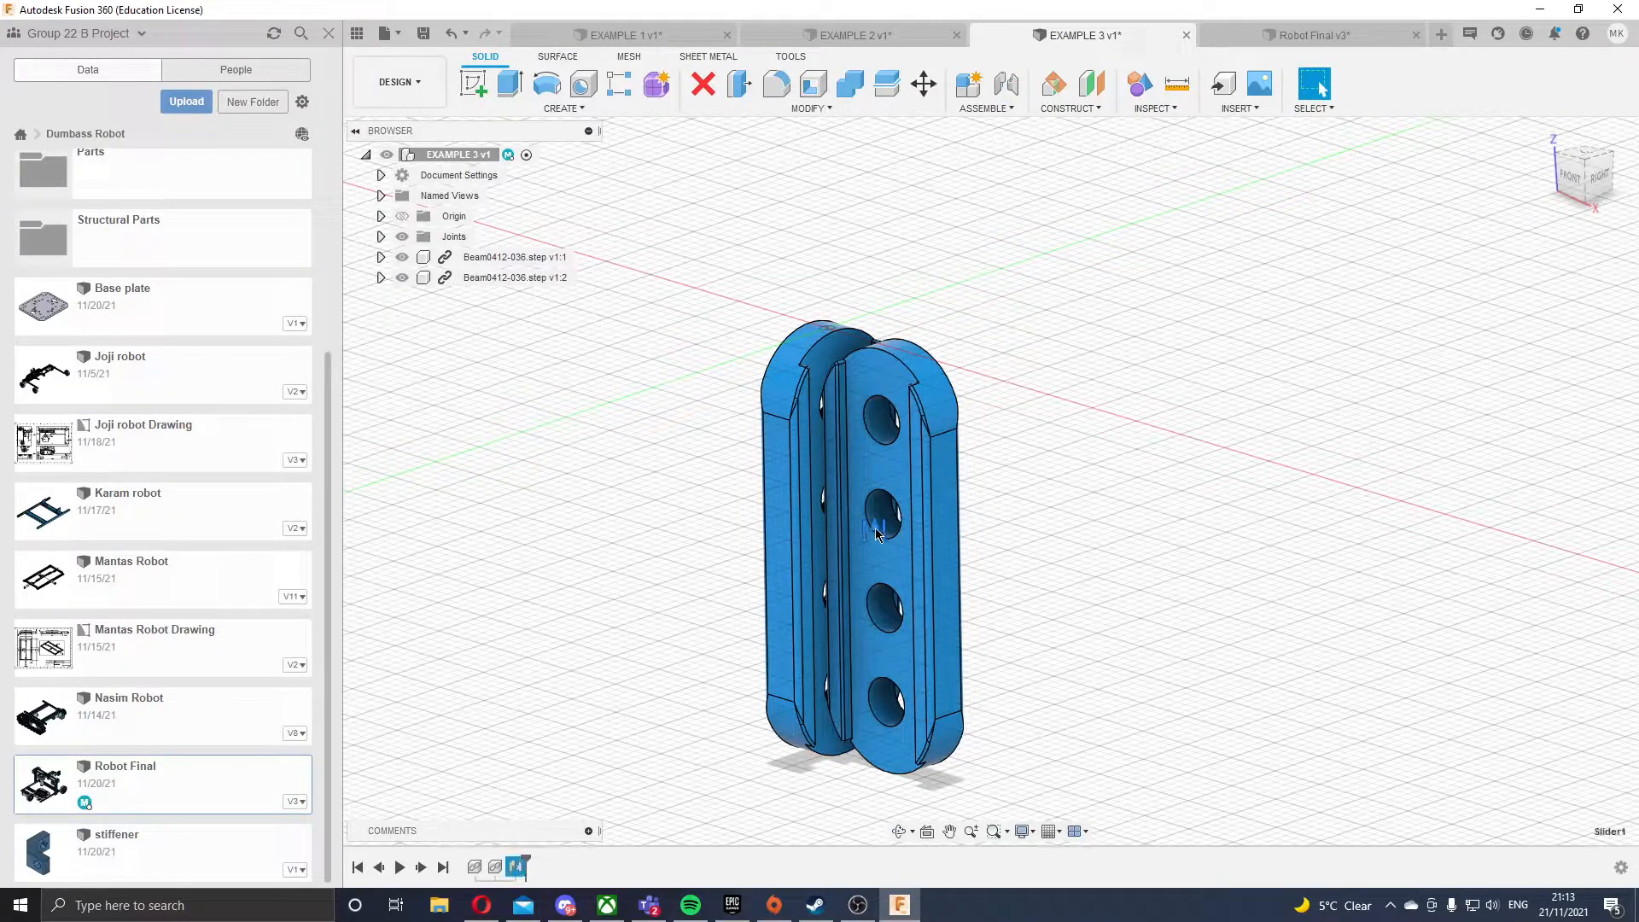
drag(877, 488, 878, 417)
- In the EXAMPLE 2 design, insert a third beam, Beam0412-036.step, from the Structural Parts folder
click(868, 38)
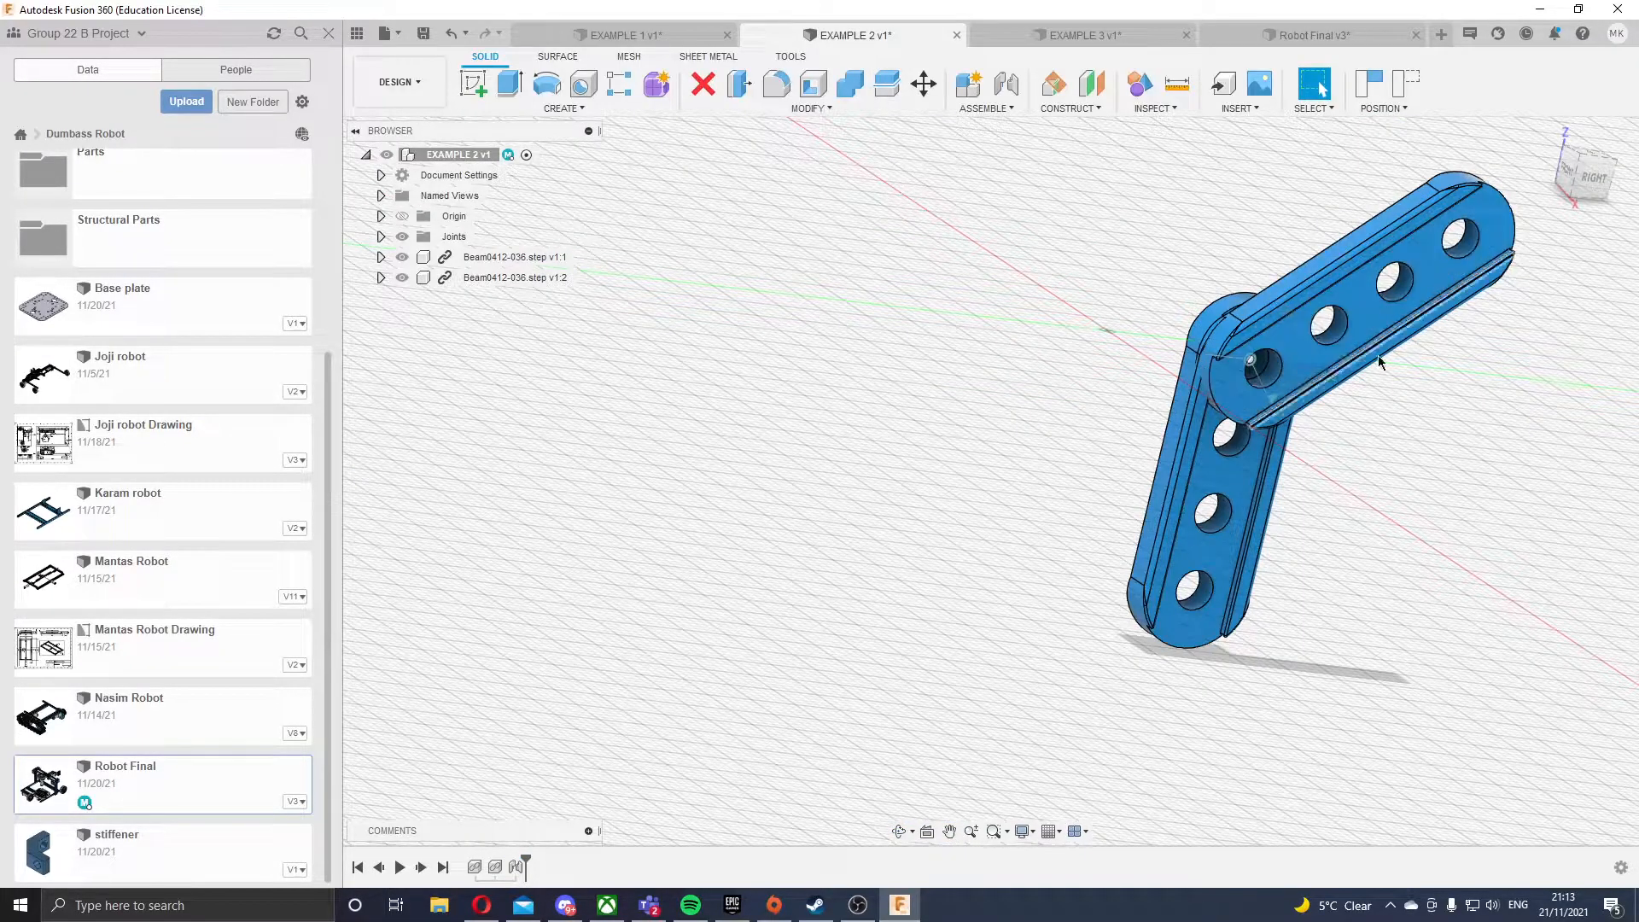
scroll(546, 444, down, 1)
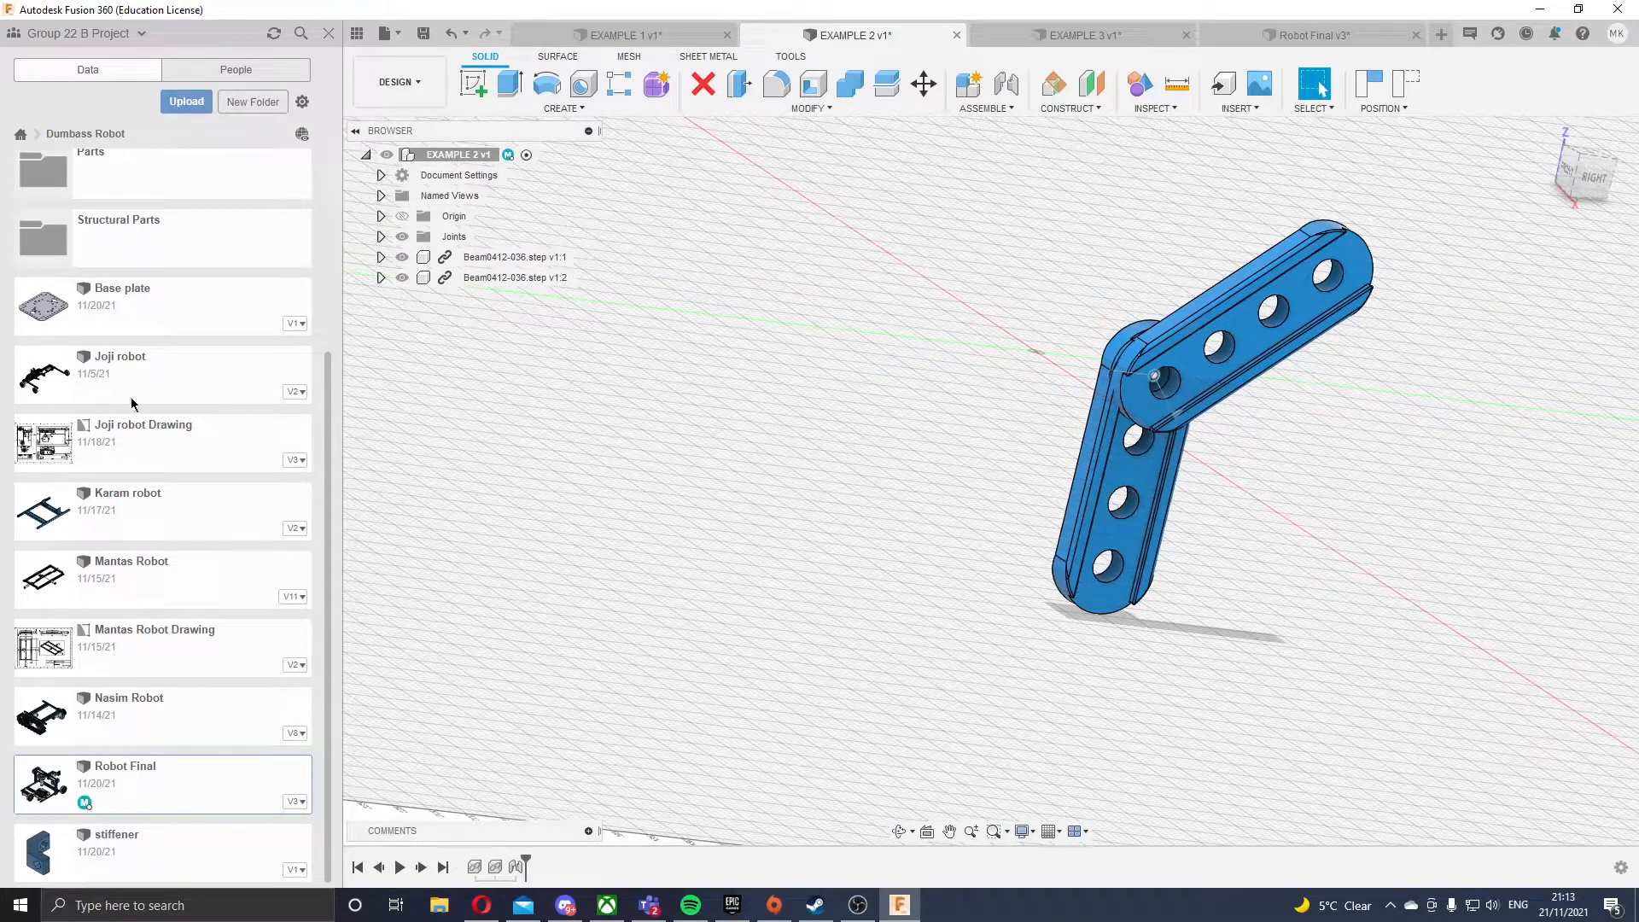
scroll(137, 236, up, 3)
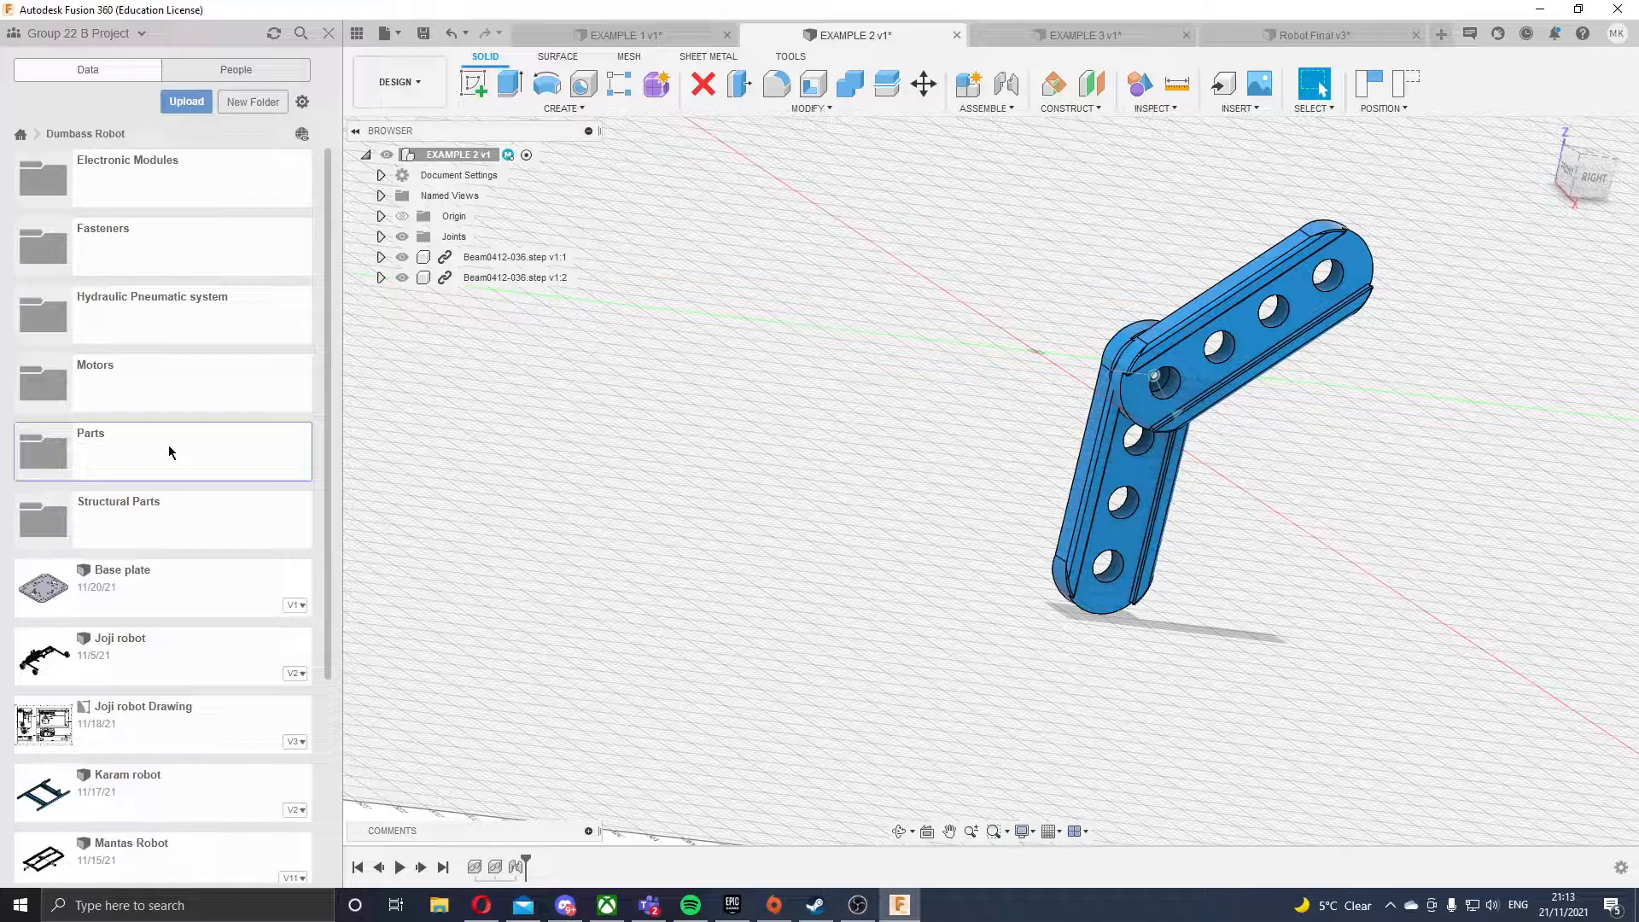
click(160, 534)
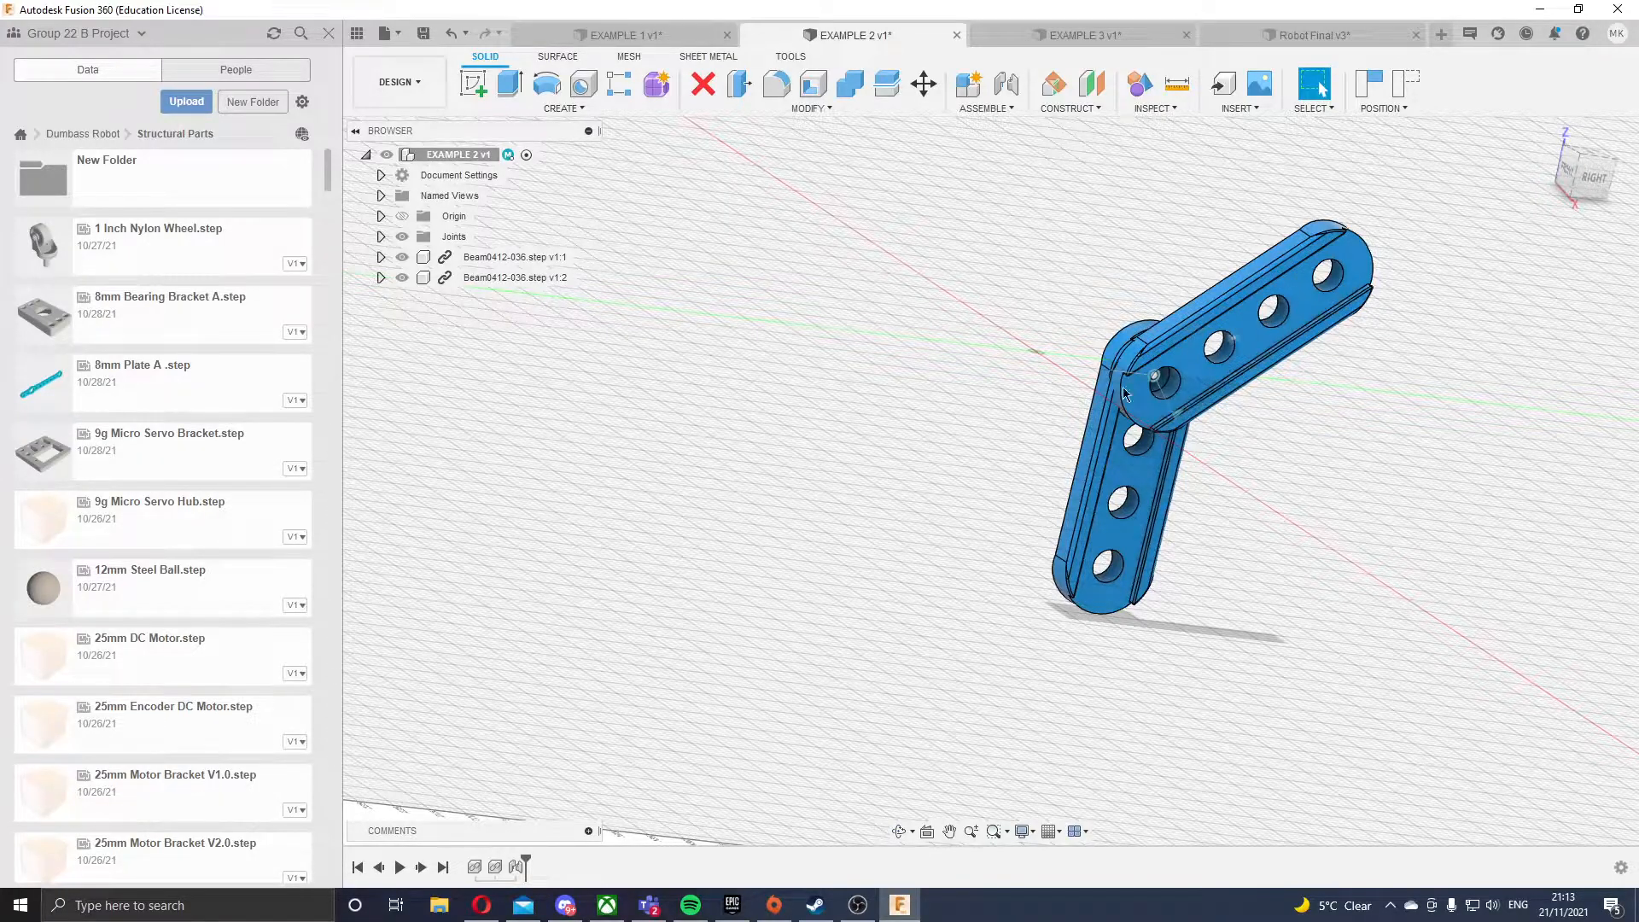
scroll(158, 398, down, 3)
scroll(175, 410, down, 5)
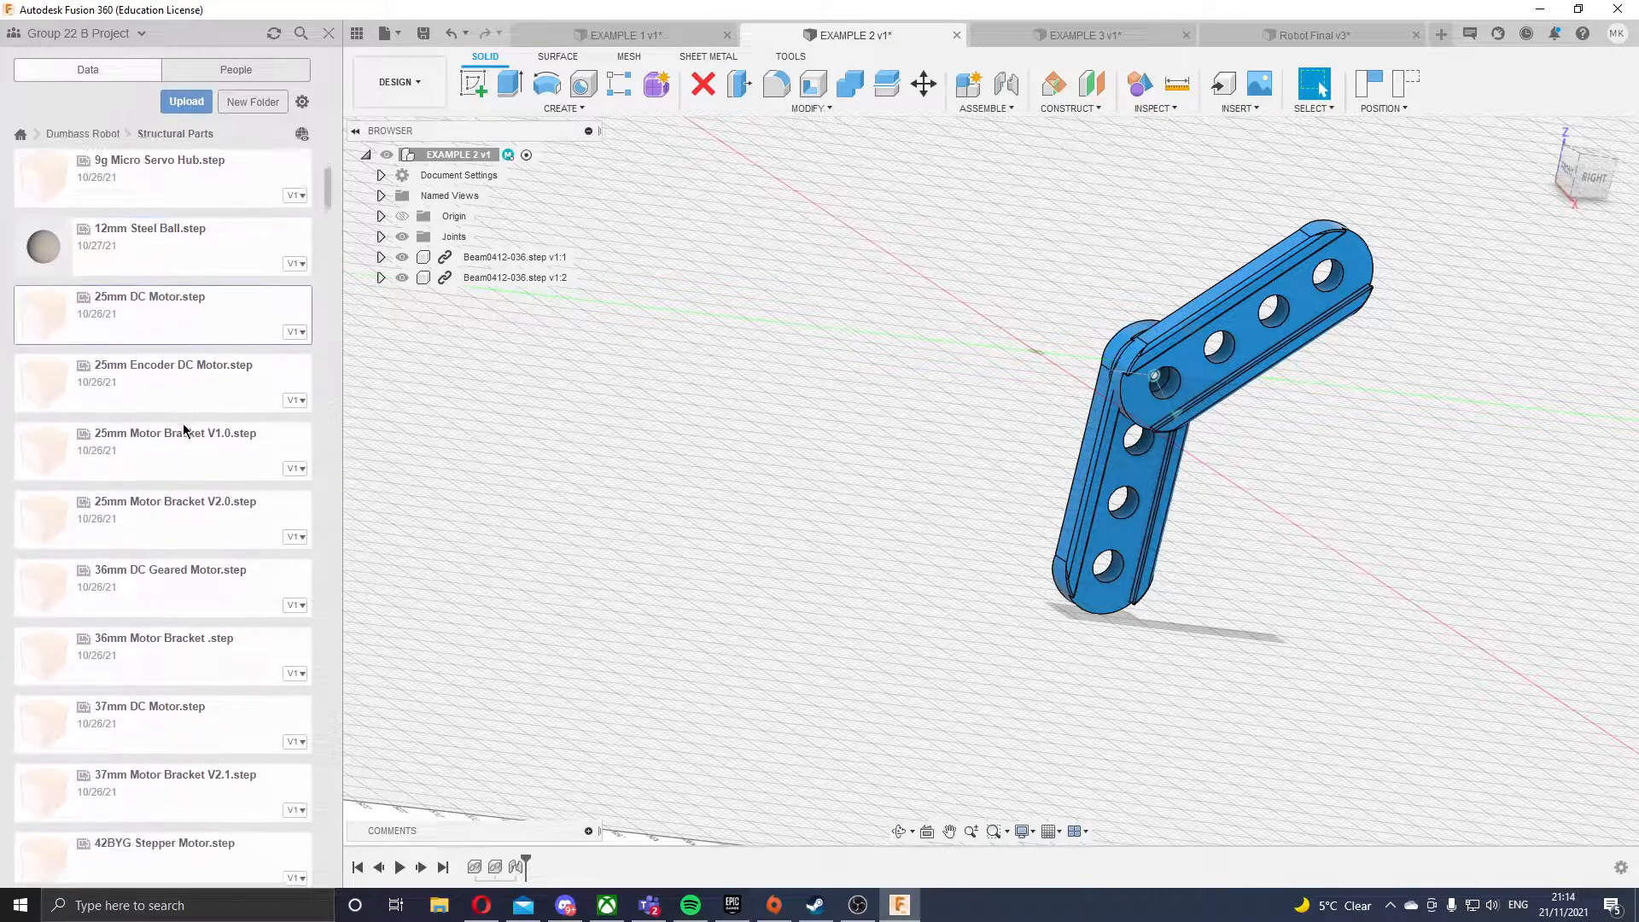
scroll(213, 586, down, 5)
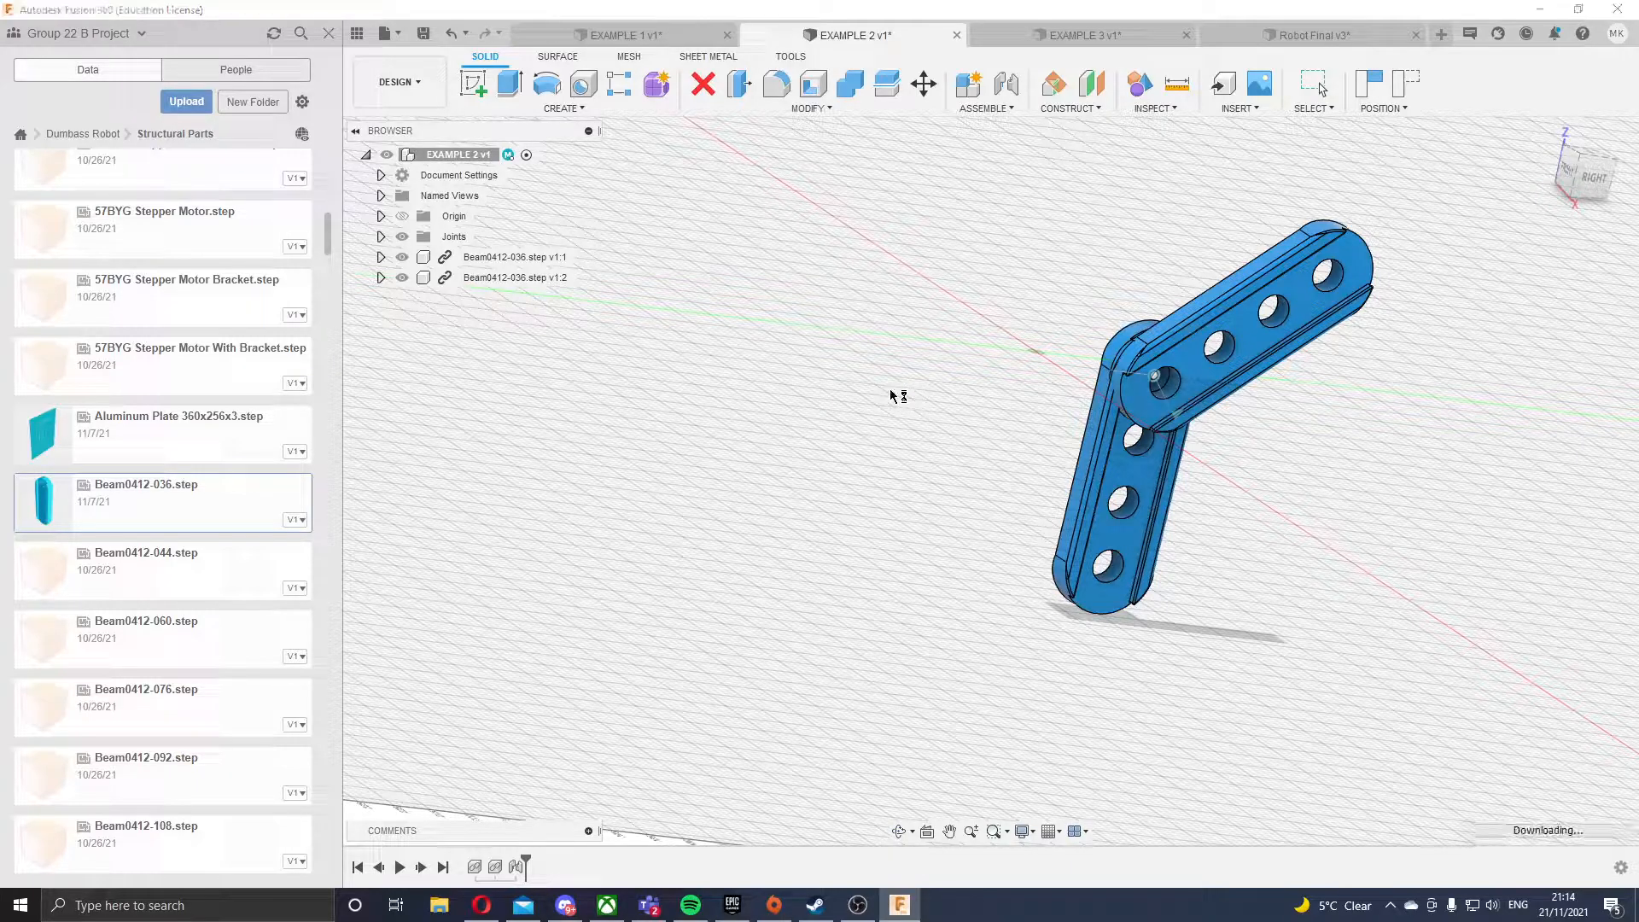
- Join the new beam's end hole to the free end hole of the tilted beam with a rigid joint
shift+middle_drag(741, 357, 954, 232)
key(j)
click(1064, 446)
shift+middle_drag(1066, 355, 1217, 380)
click(1232, 384)
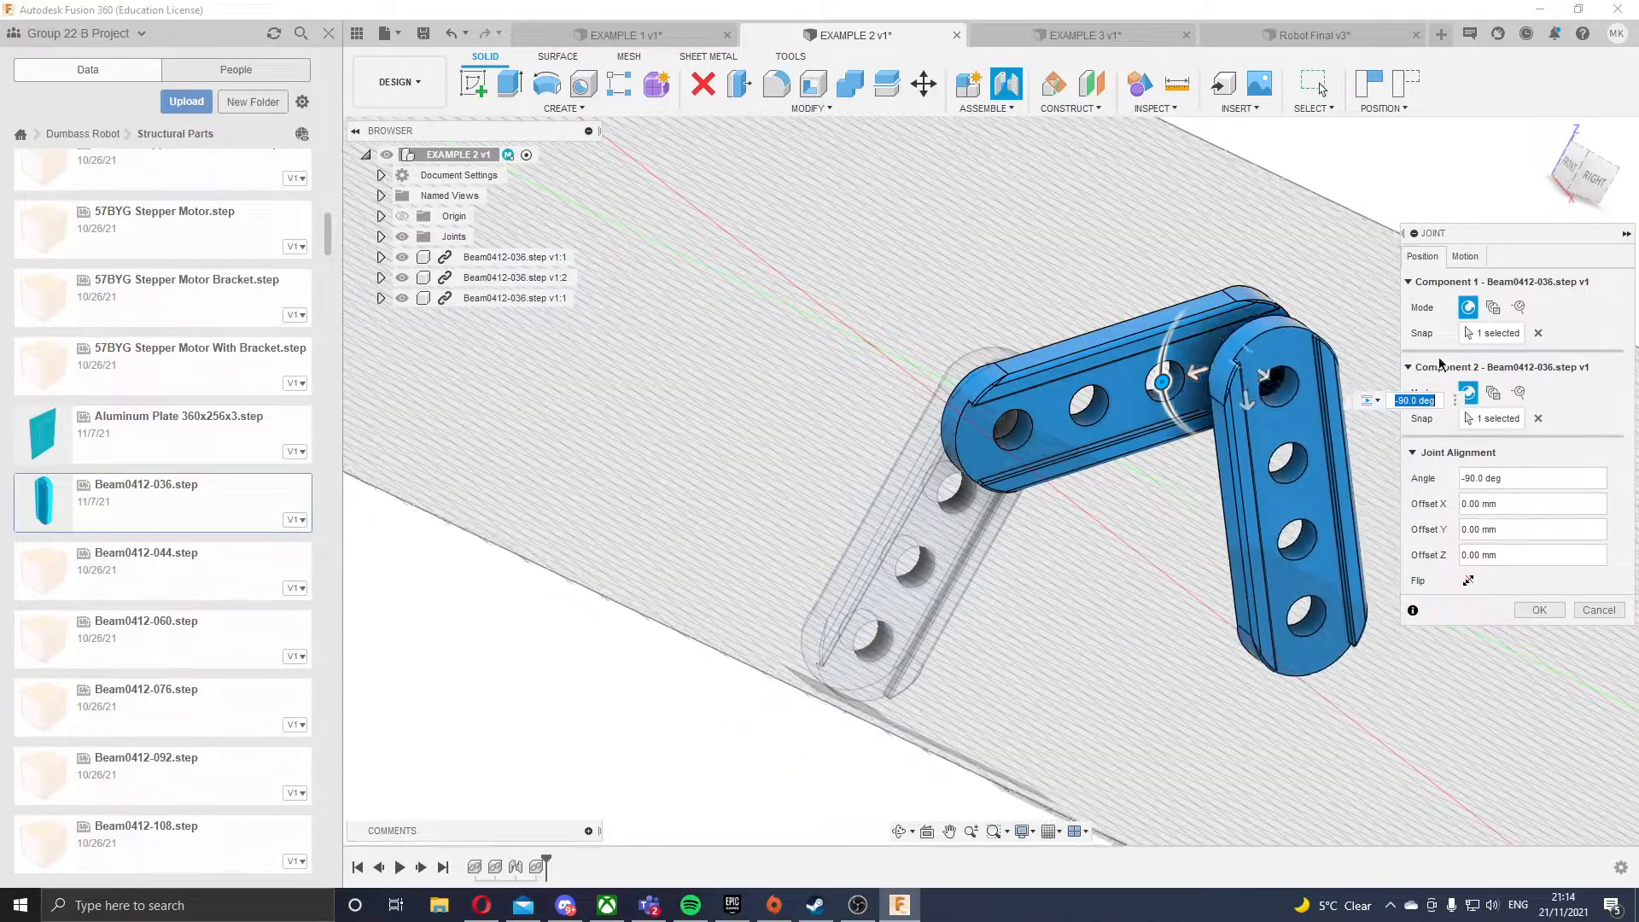
click(1465, 256)
click(1465, 282)
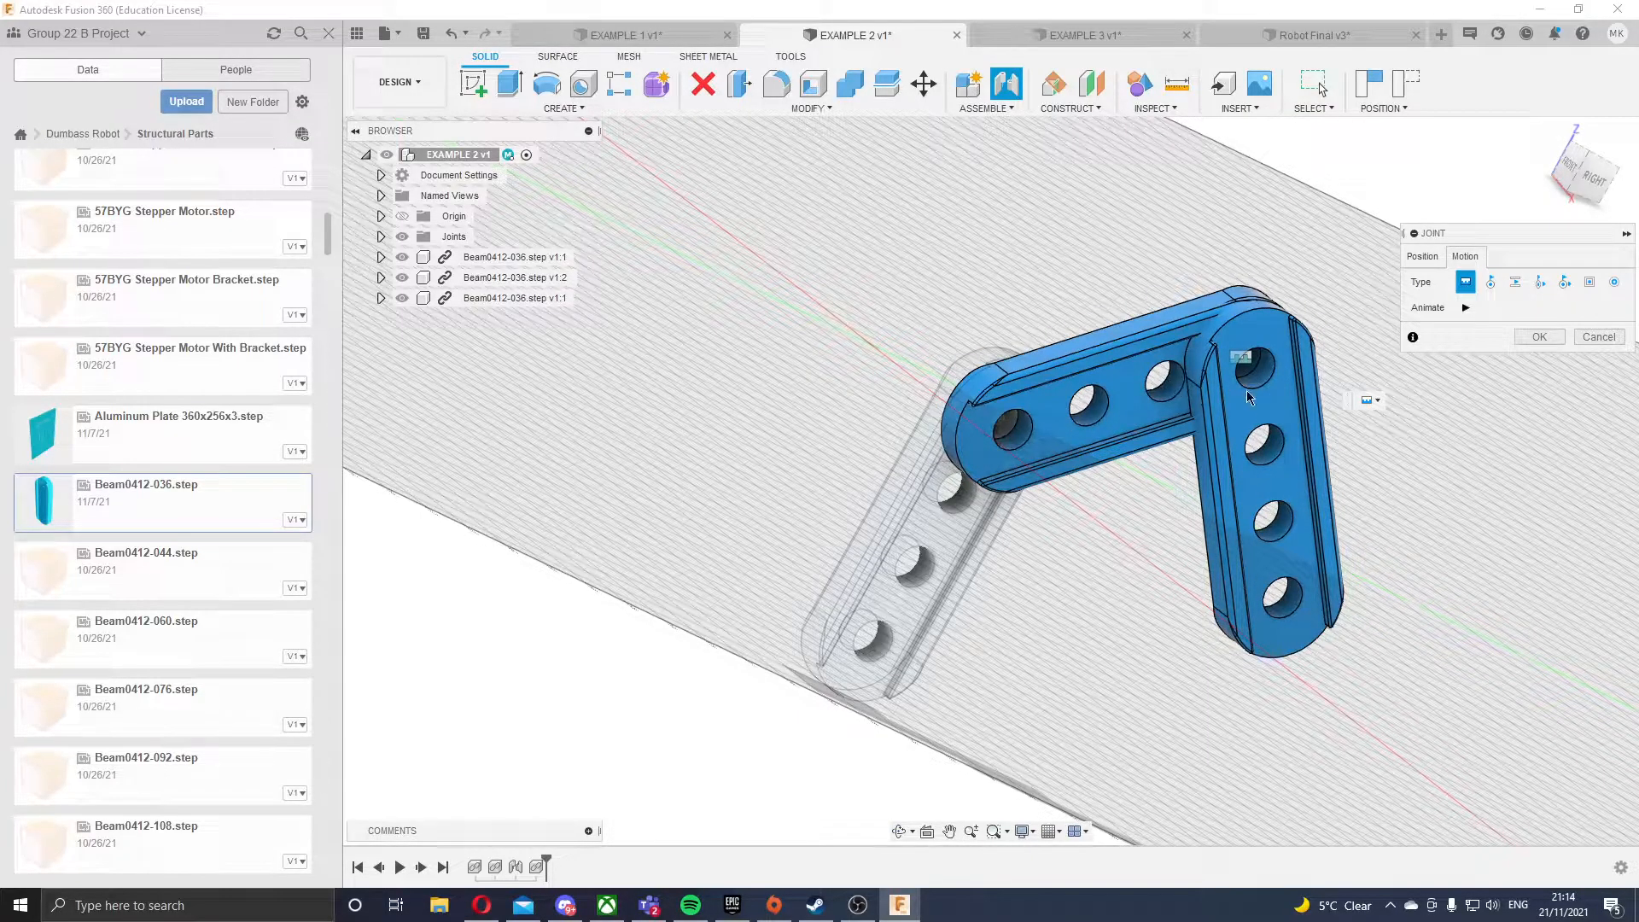
click(1539, 337)
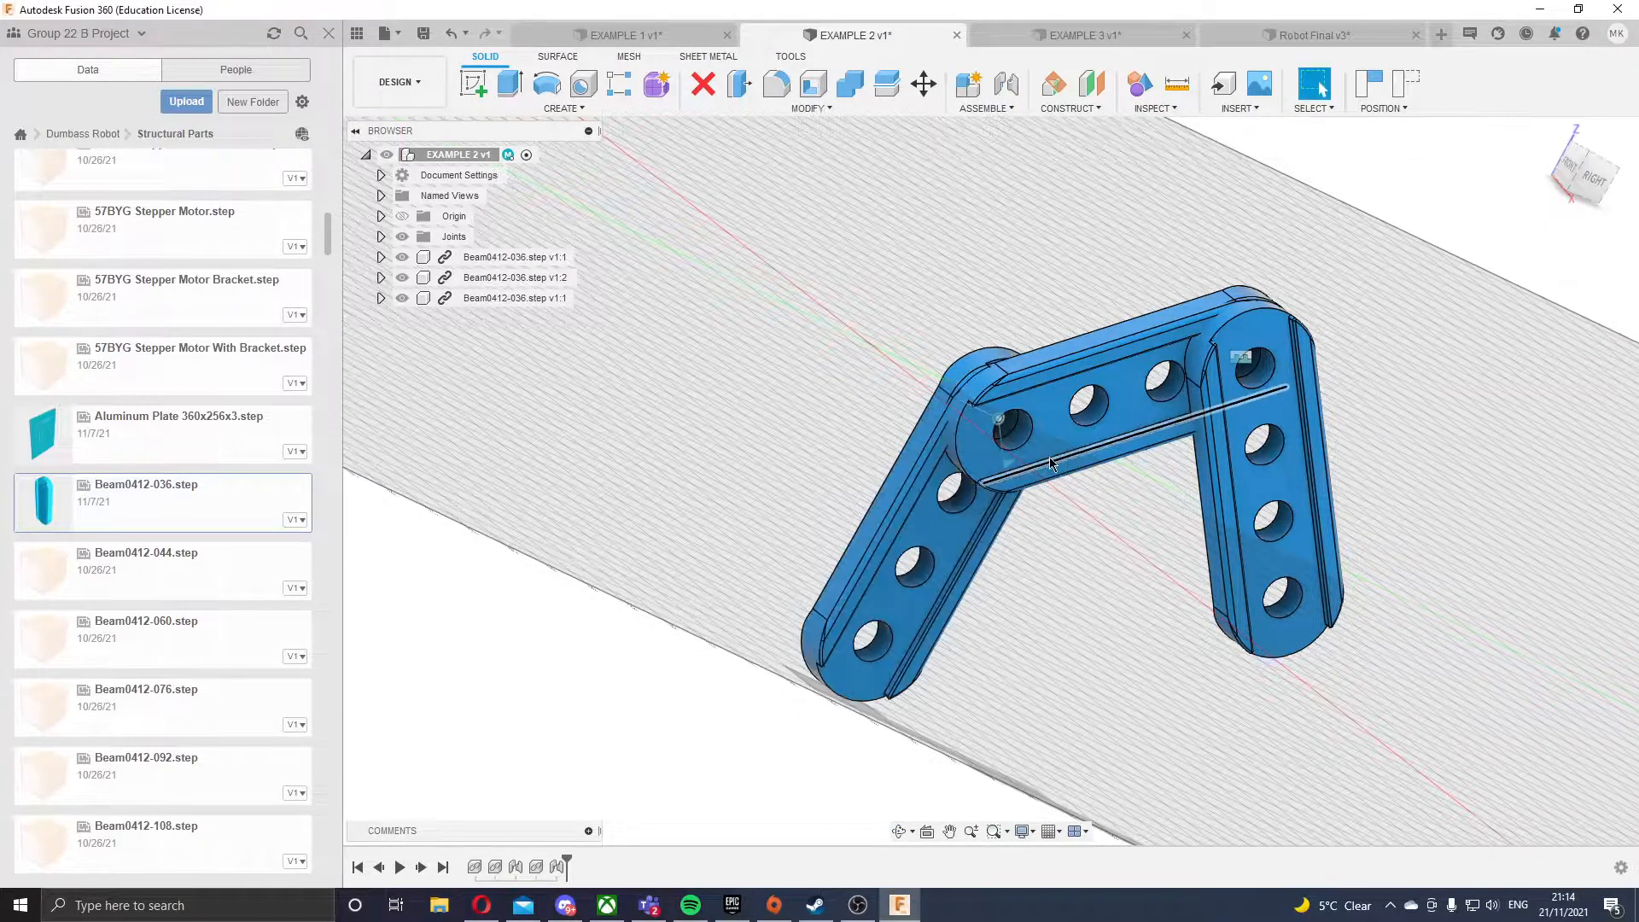
- Swing the two rigidly joined beams around the revolute joint and return to the EXAMPLE 3 design
drag(1008, 499, 1093, 399)
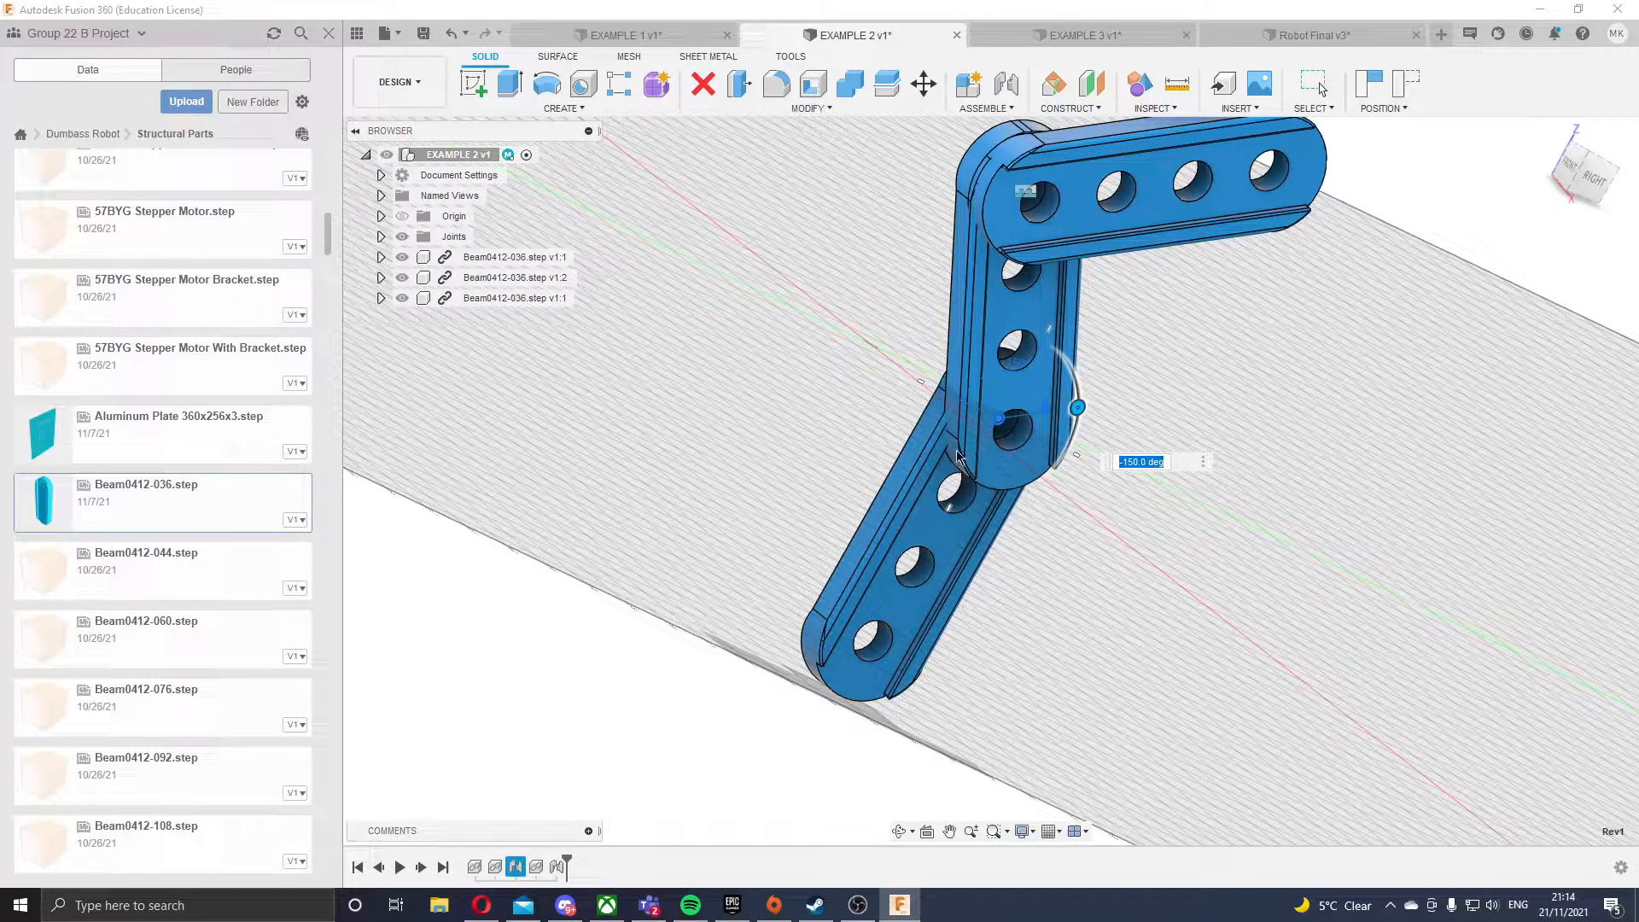
drag(1058, 448, 1069, 400)
click(1073, 41)
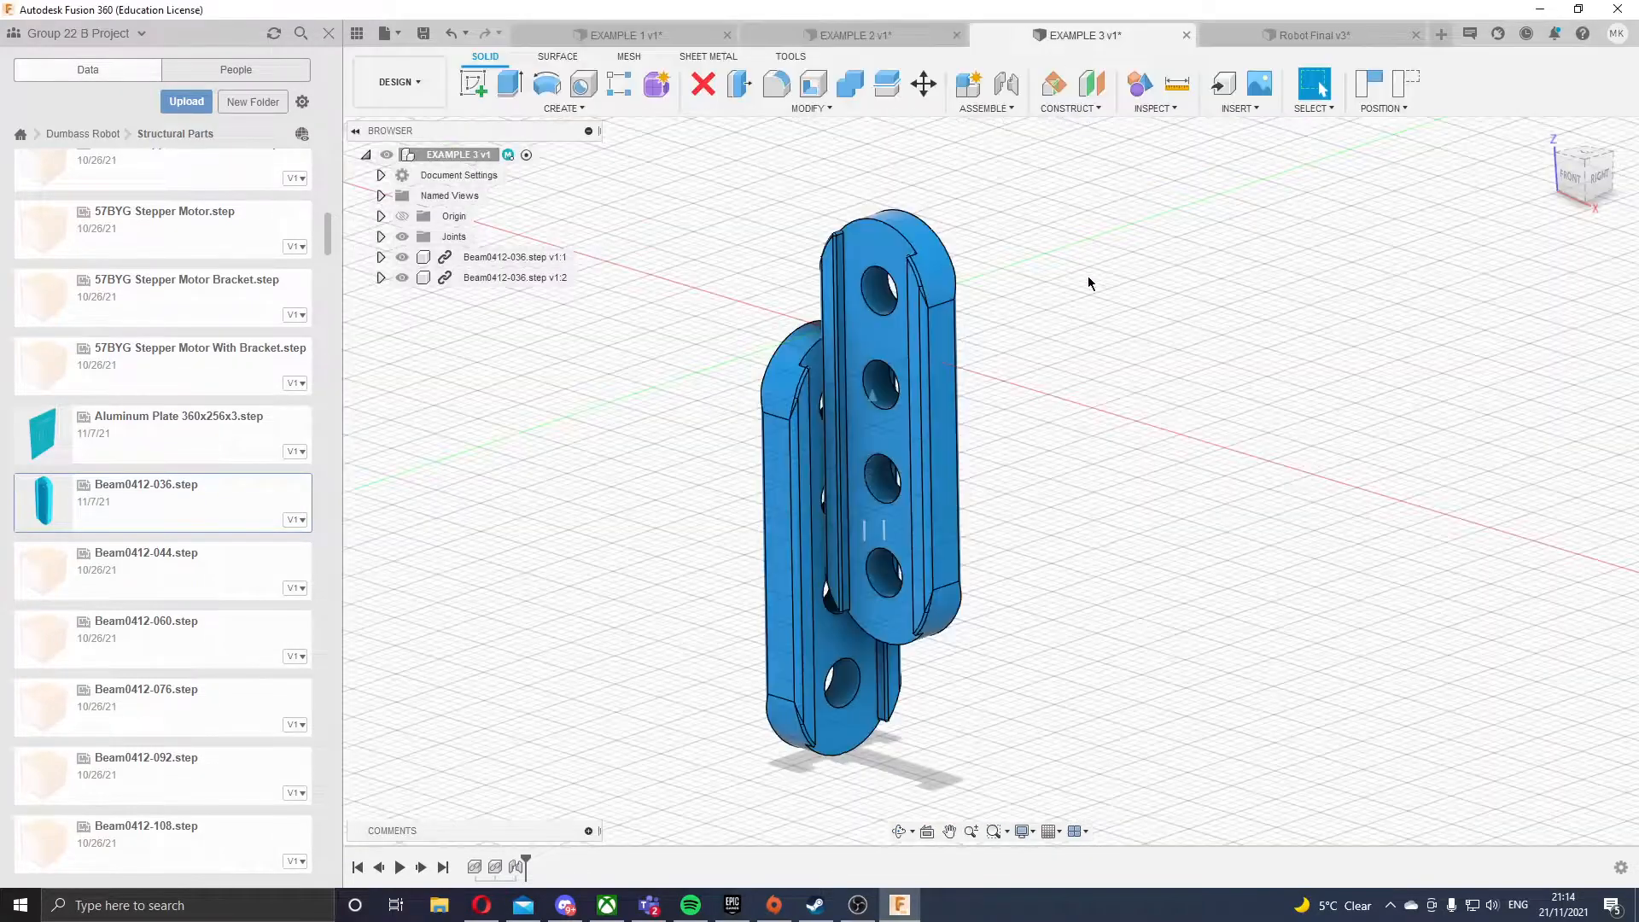
- Slide the front beam along the slider joint and insert a third beam, Beam0412-036.step, beside the two joined beams
drag(881, 396, 889, 433)
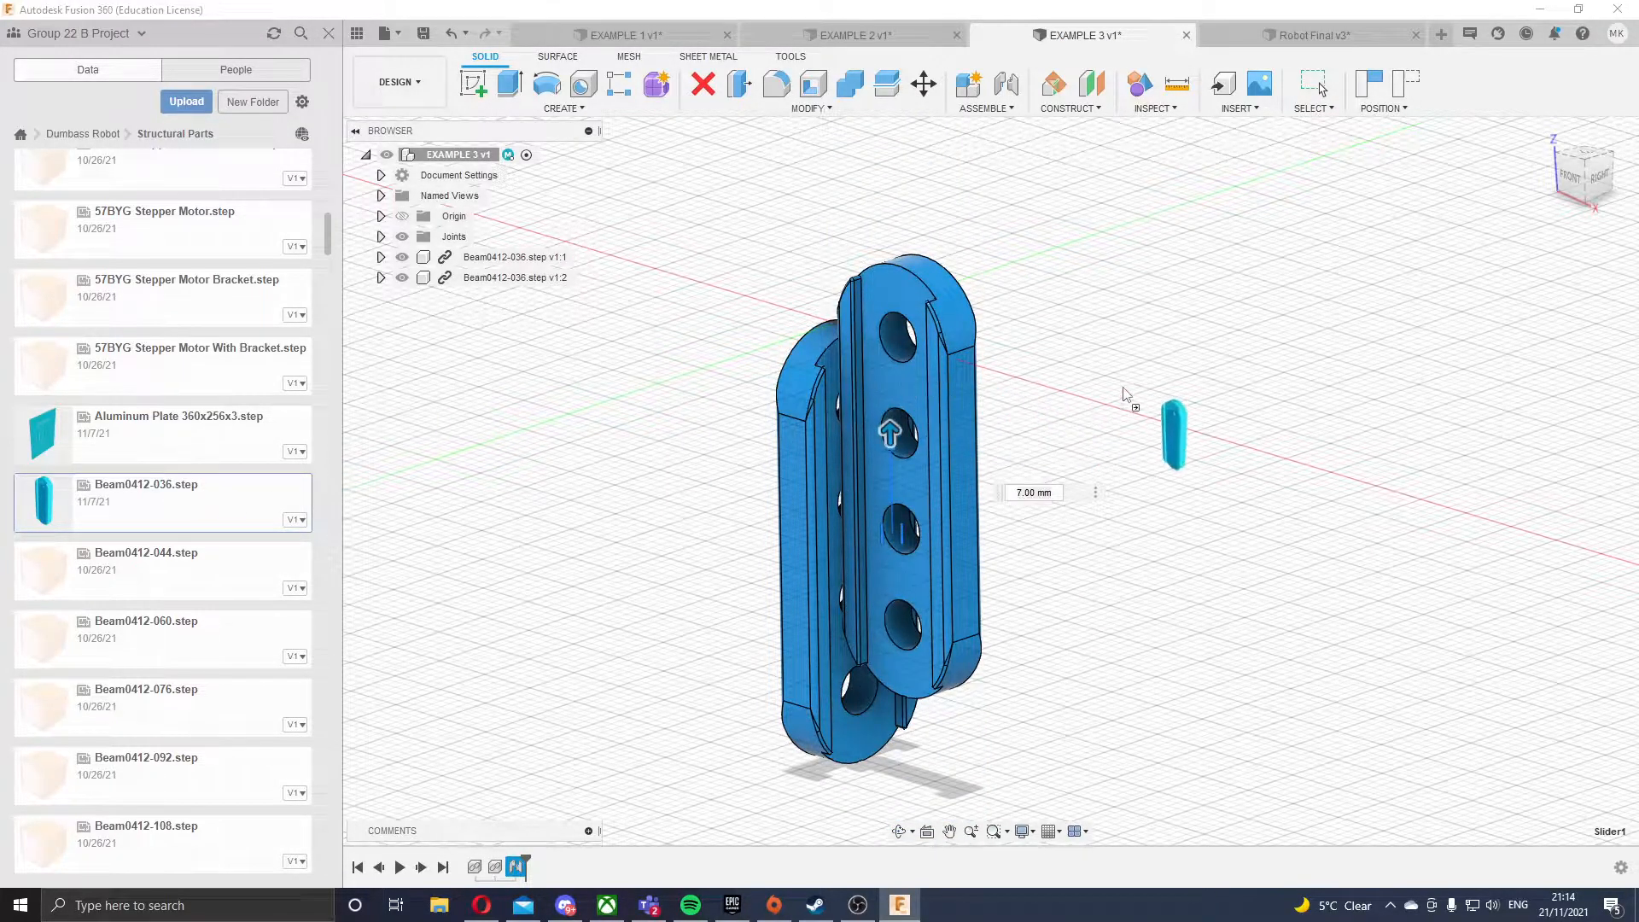
drag(1126, 395, 1167, 331)
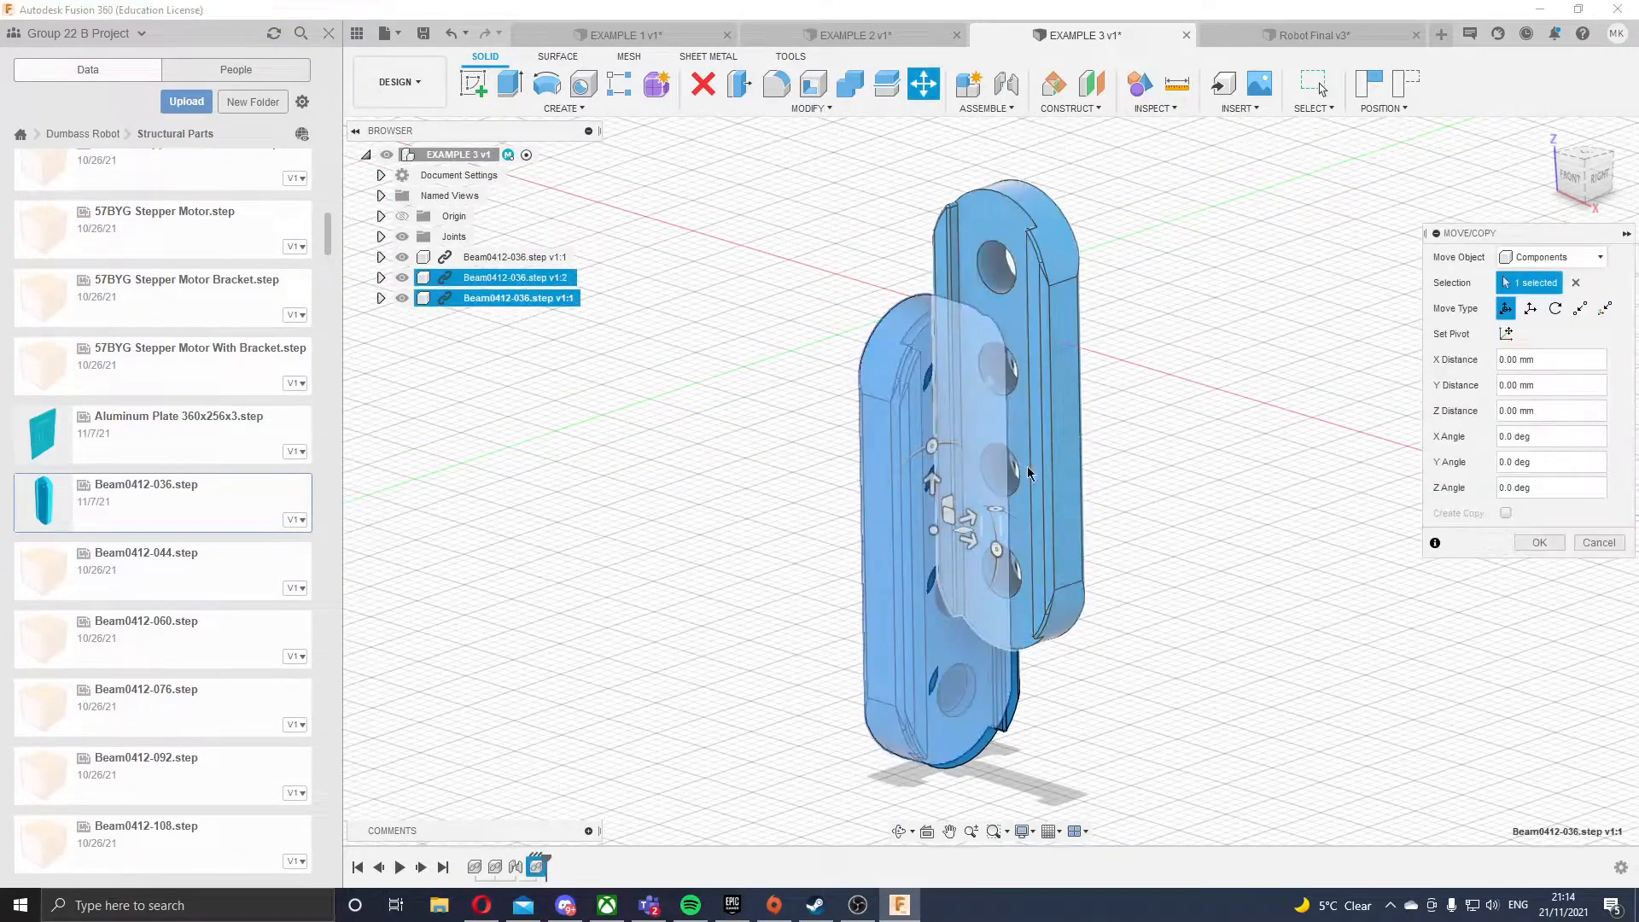
drag(967, 518, 775, 581)
- Join the new beam's end hole to the sliding beam's upper end hole with a rigid joint offset 16 mm in X
shift+middle_drag(620, 232, 759, 212)
key(j)
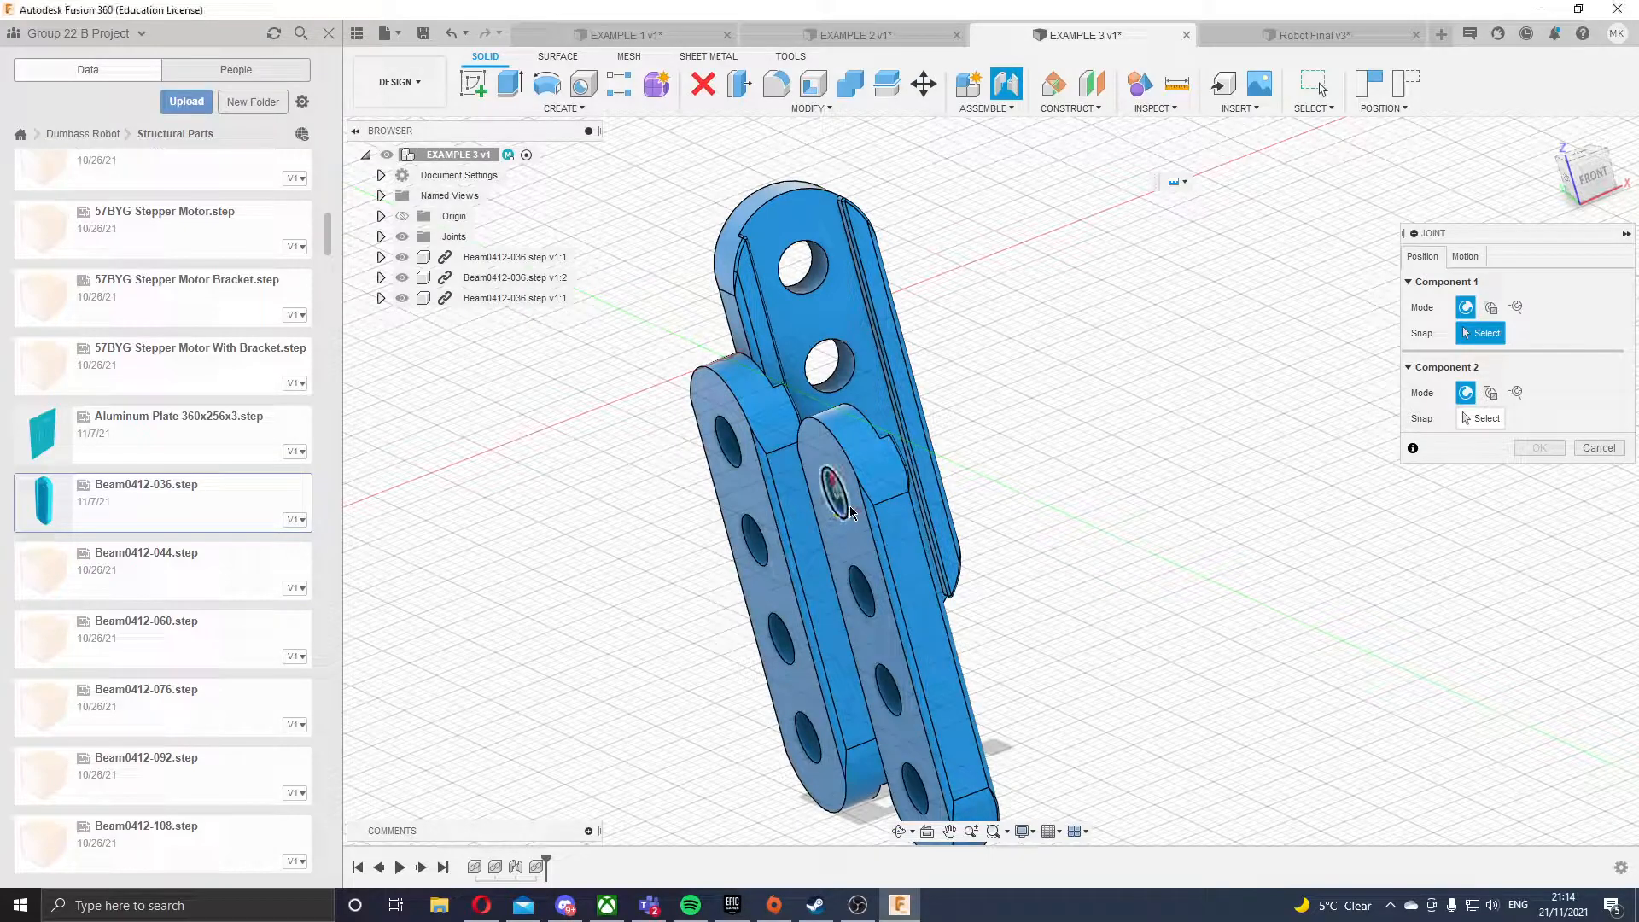
click(851, 512)
click(835, 275)
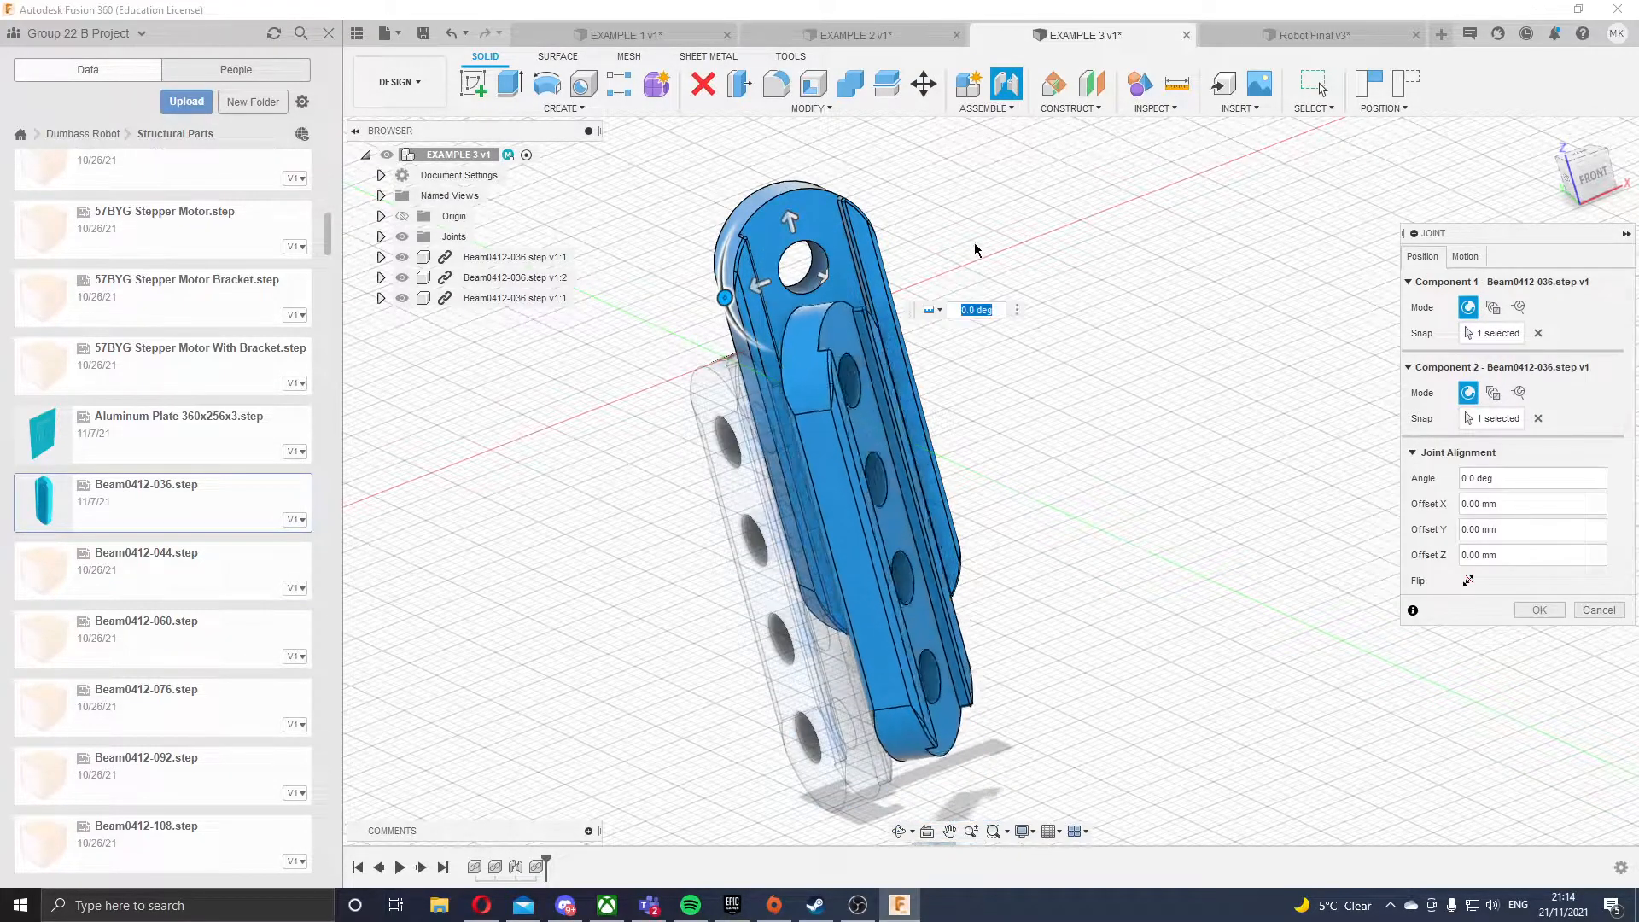
drag(798, 226, 759, 43)
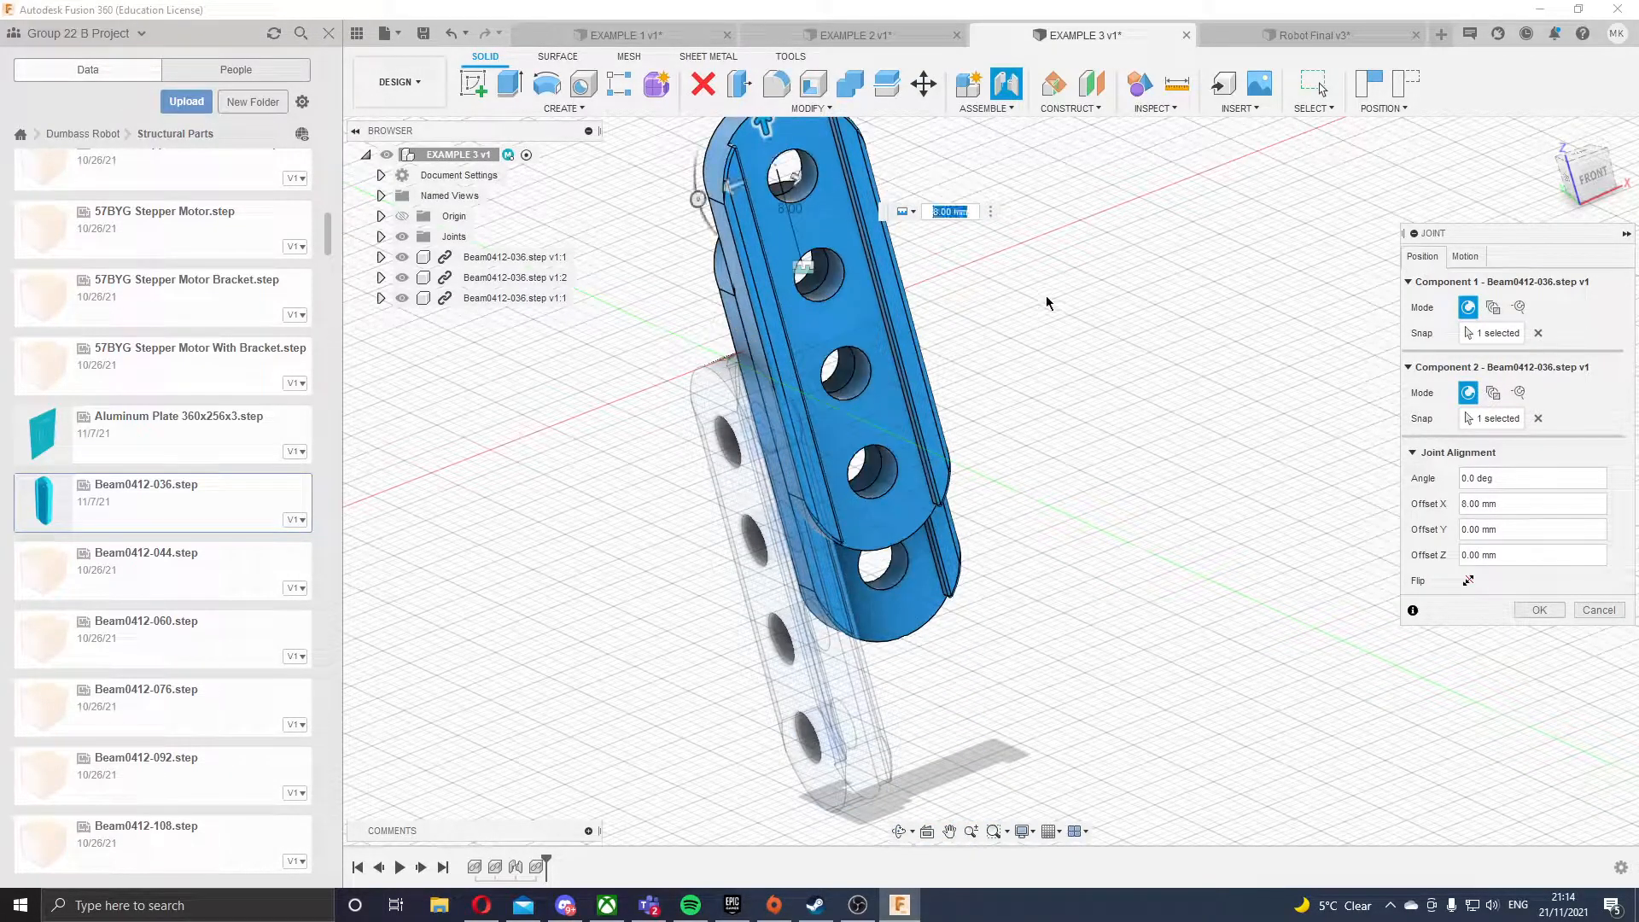
scroll(1018, 285, down, 3)
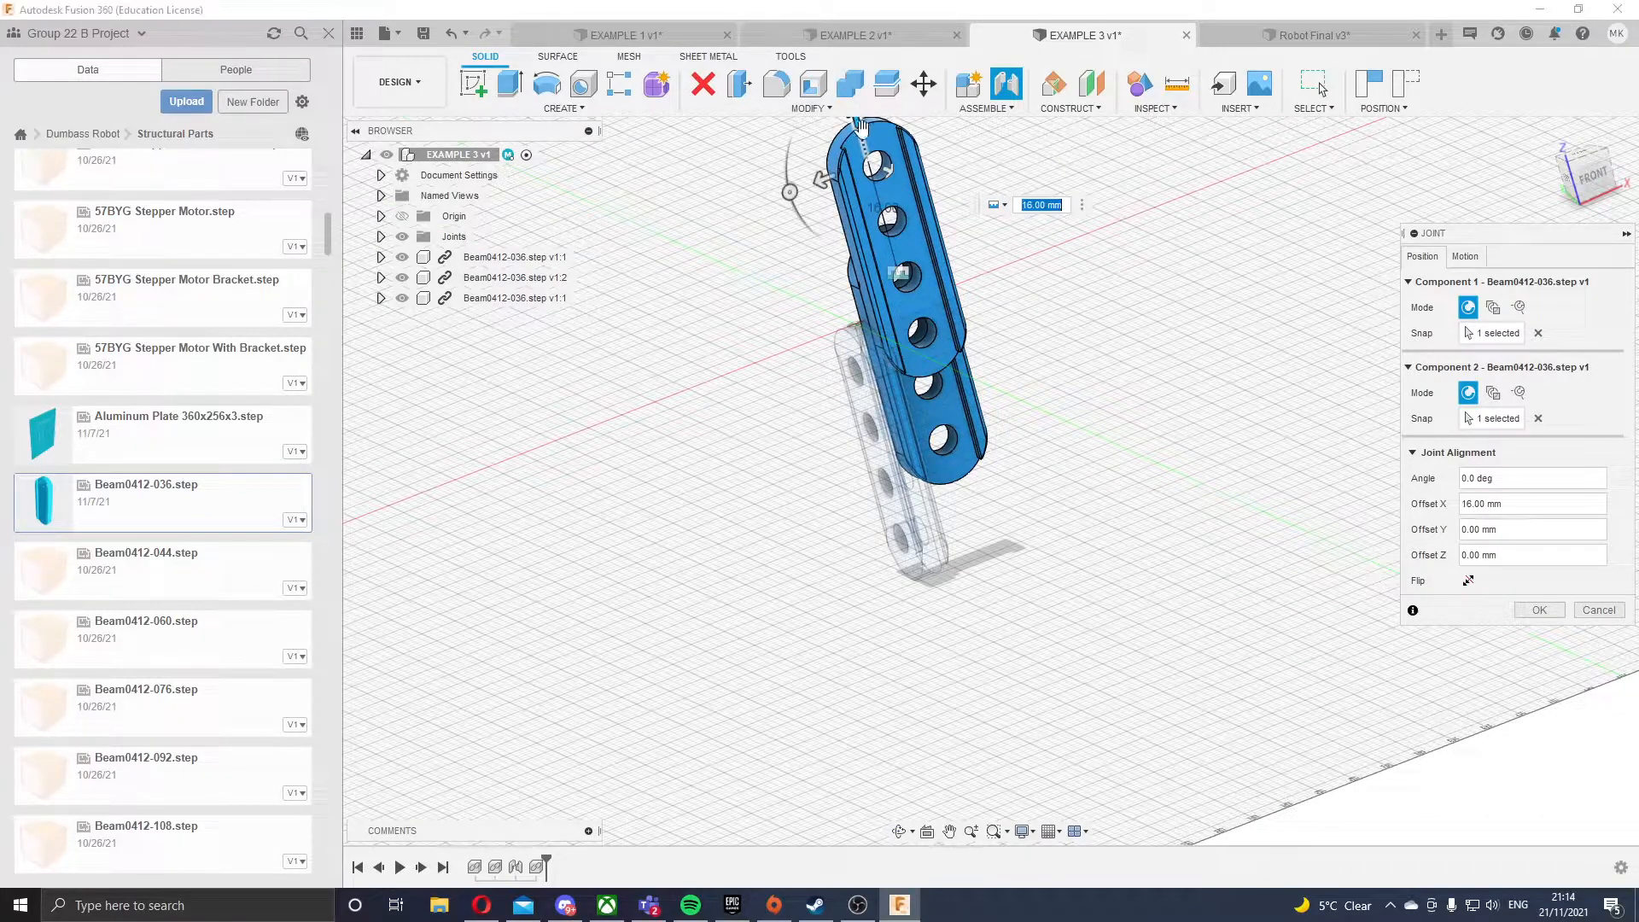
scroll(936, 213, up, 3)
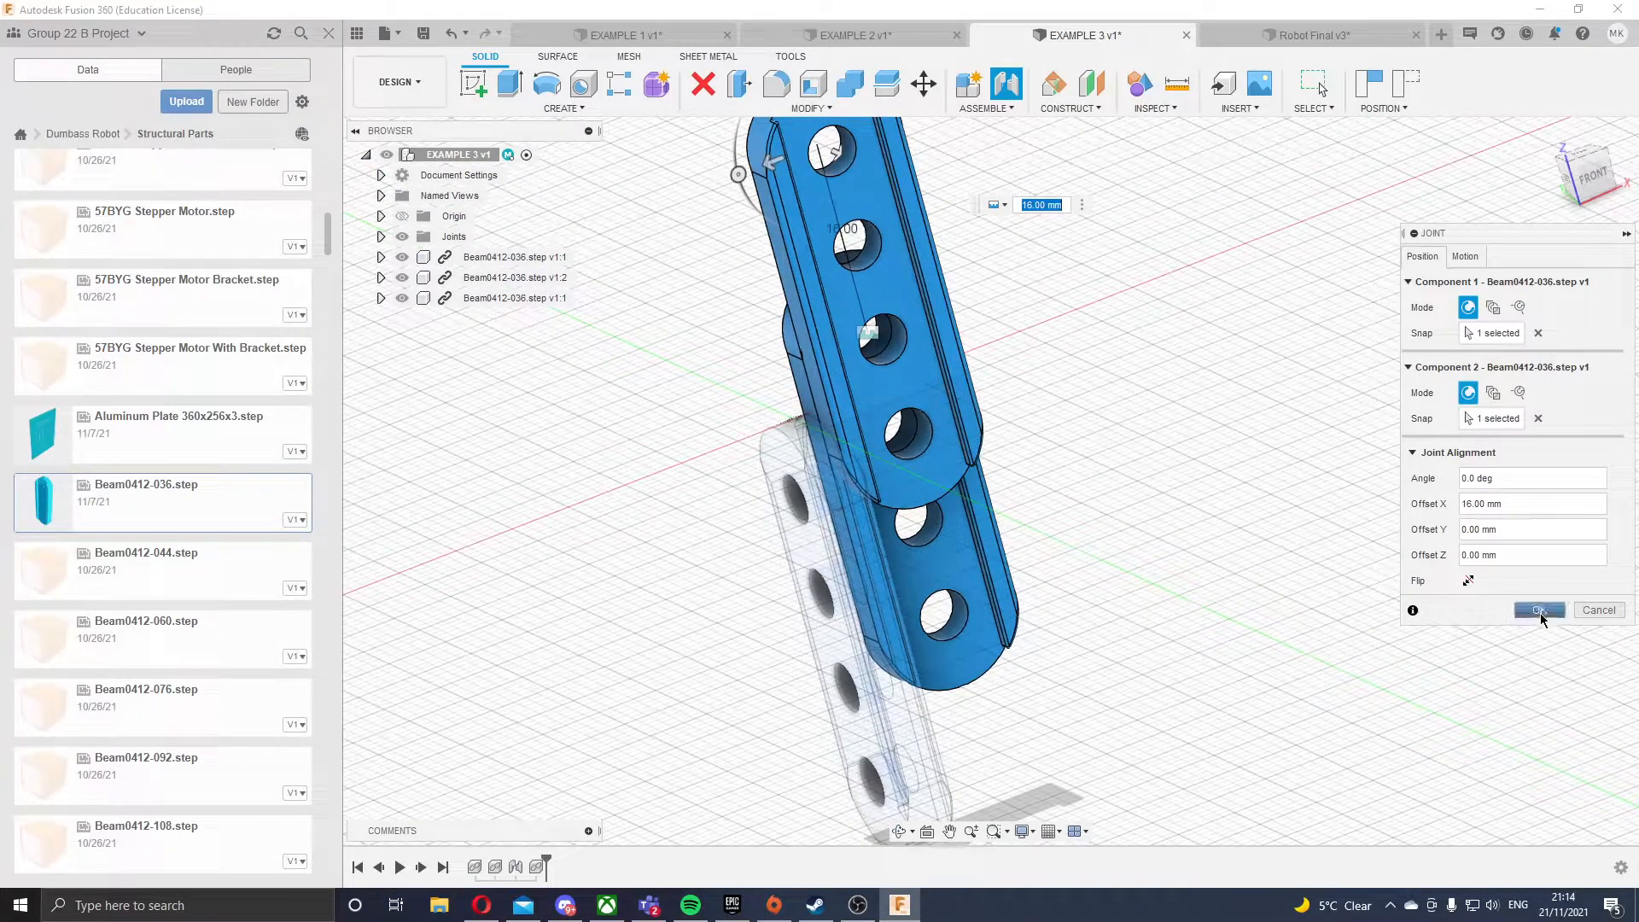
click(1464, 256)
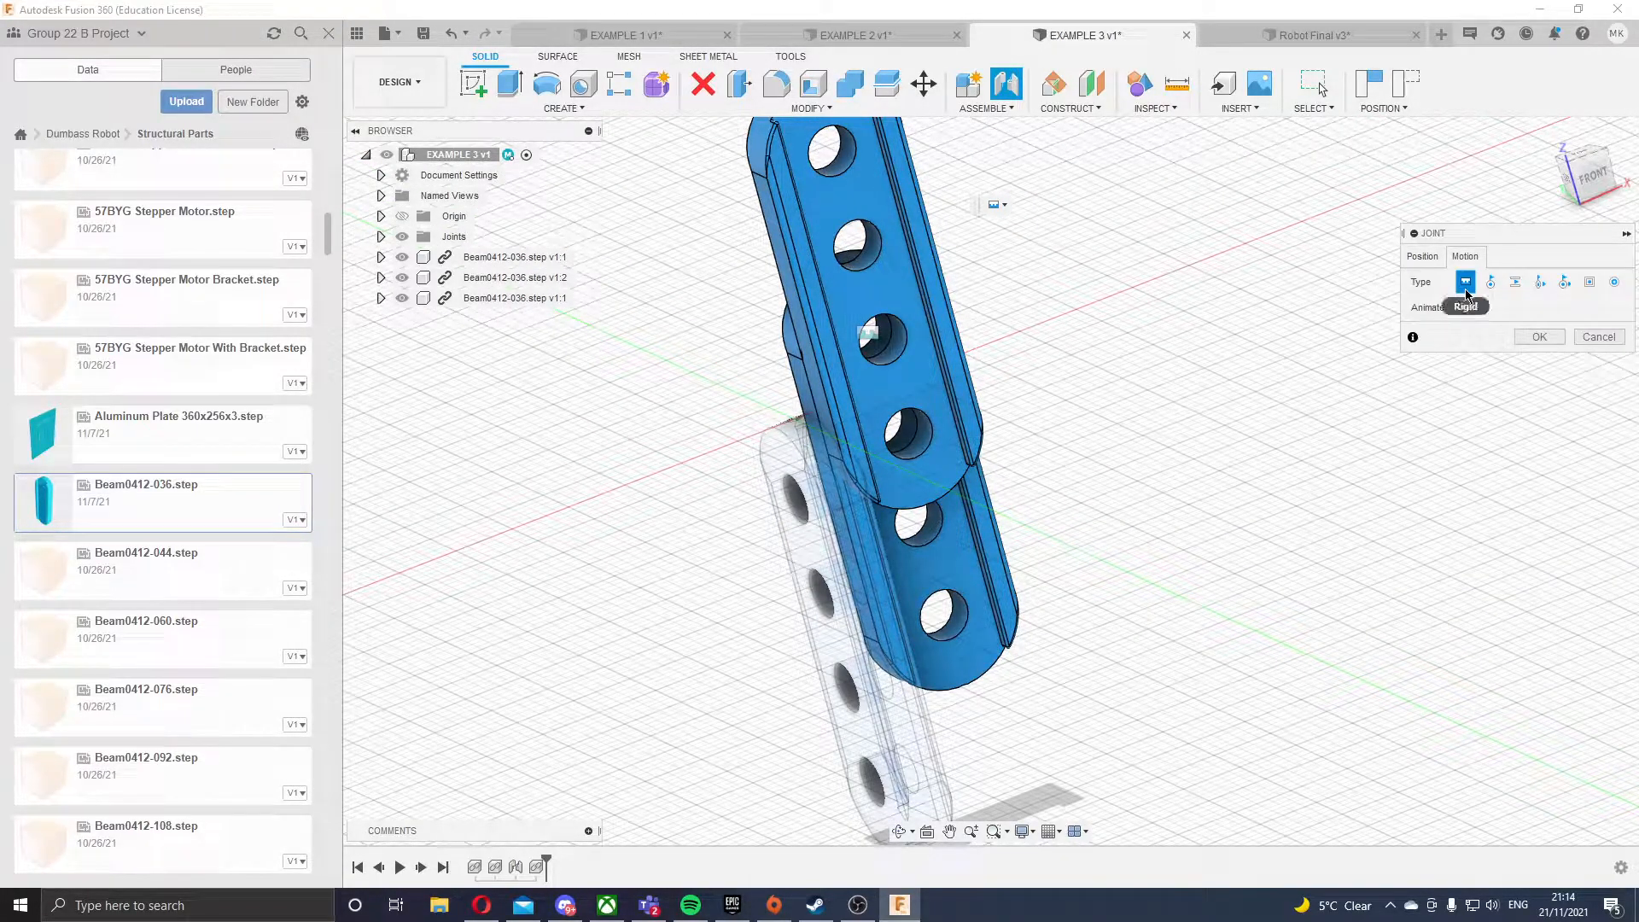
click(1421, 256)
click(1539, 609)
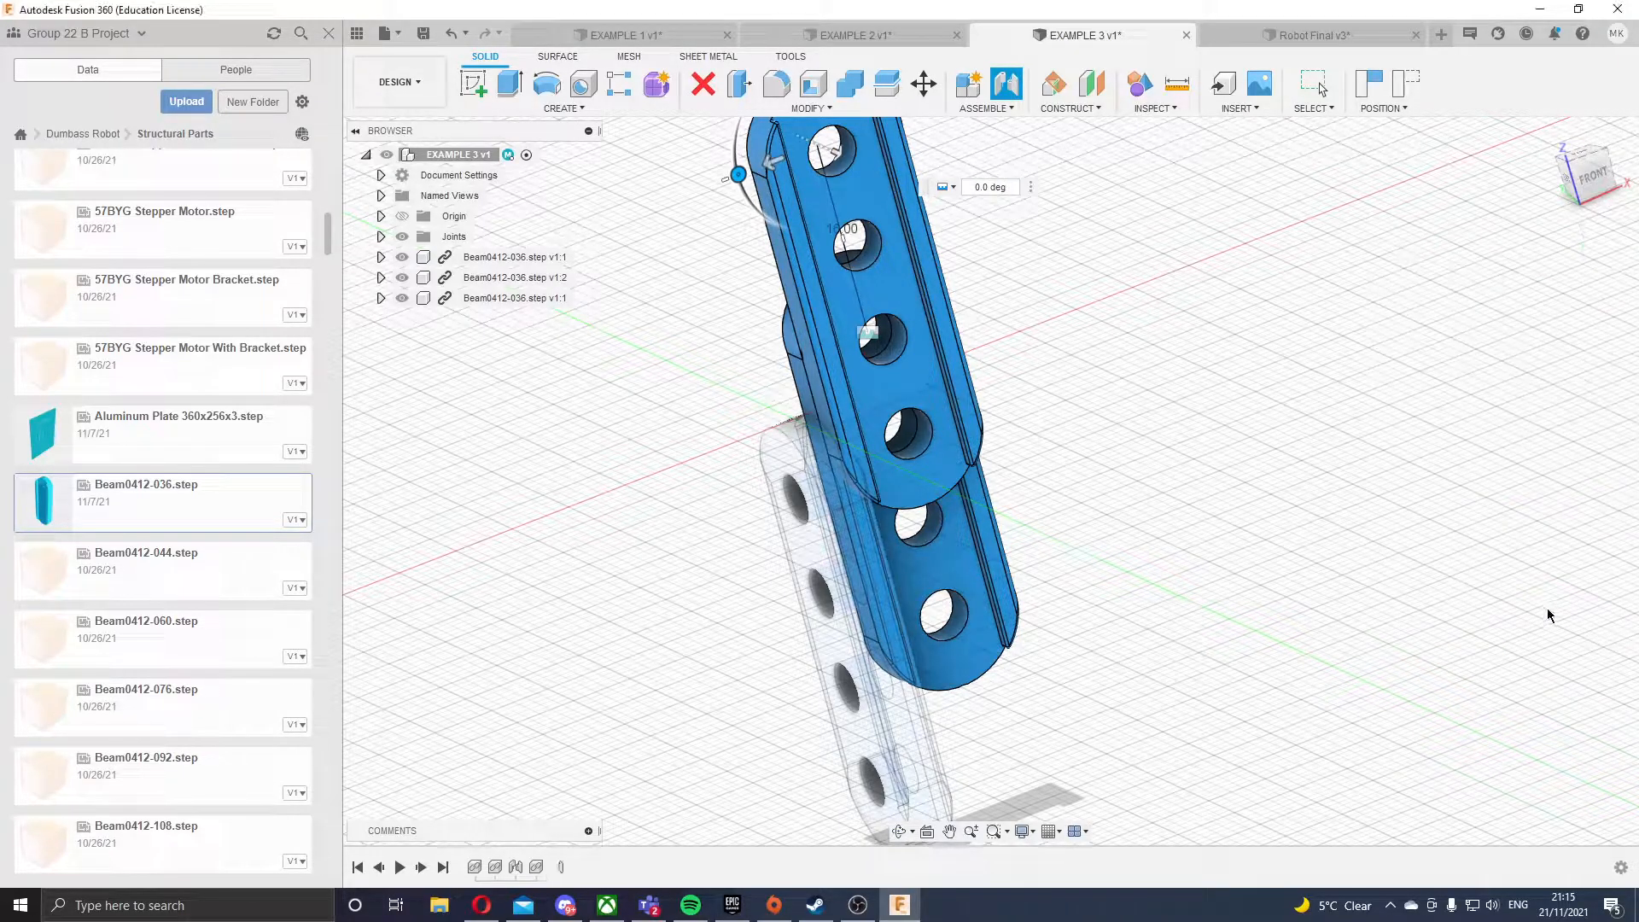
- Slide the two rigidly joined beams together along the slider joint
shift+middle_drag(1110, 478, 1047, 453)
scroll(1048, 461, down, 2)
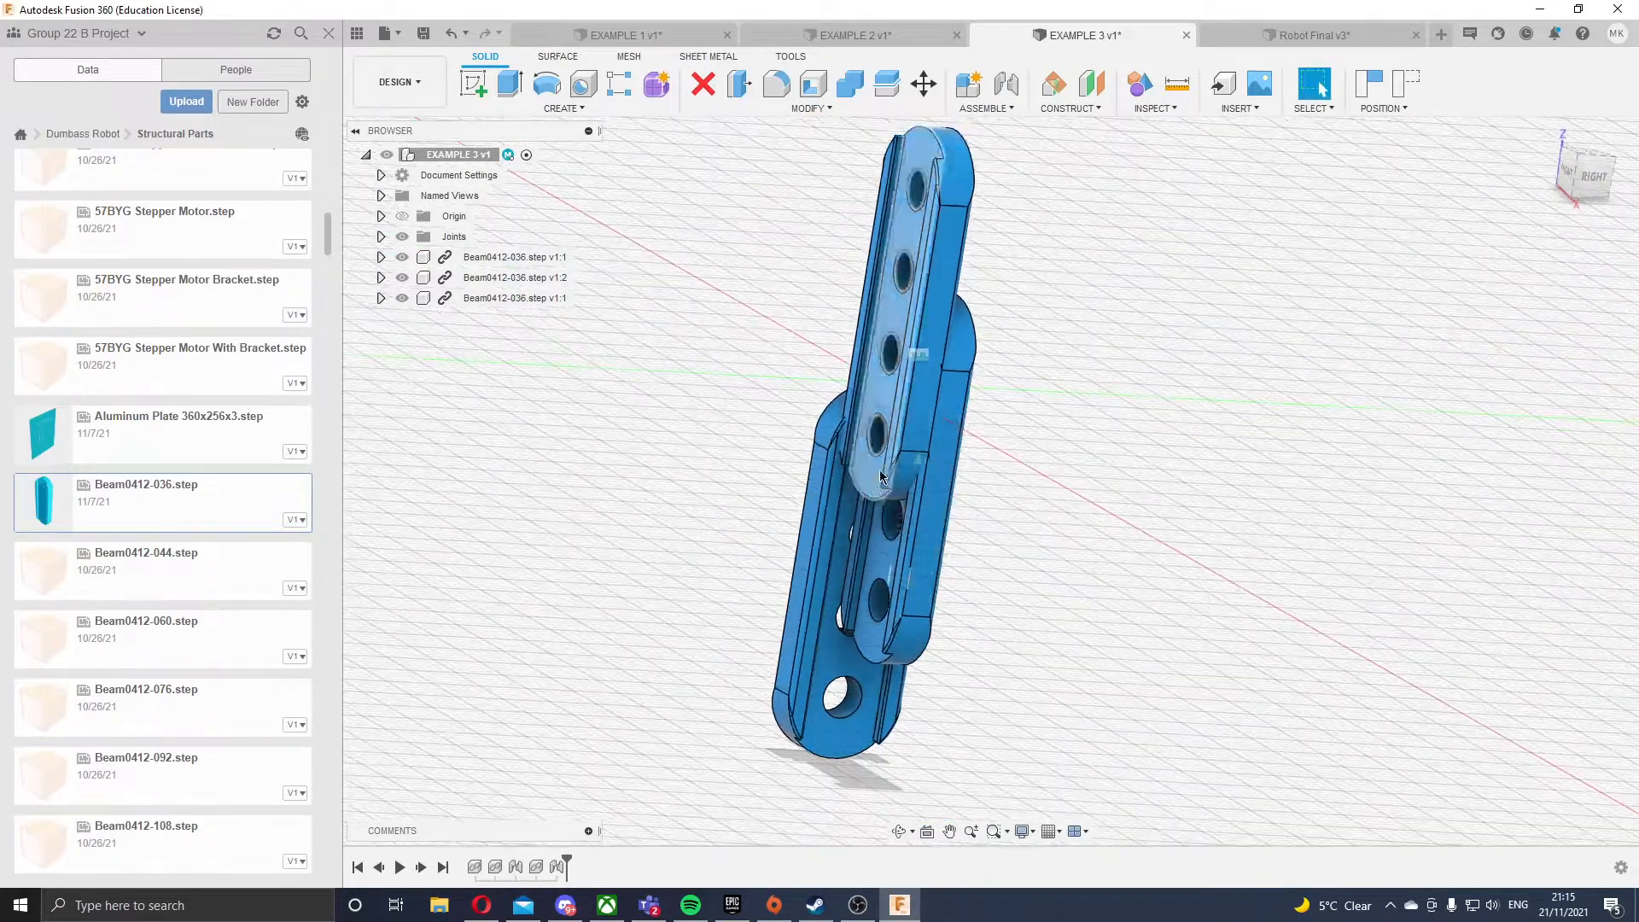
drag(918, 485, 979, 602)
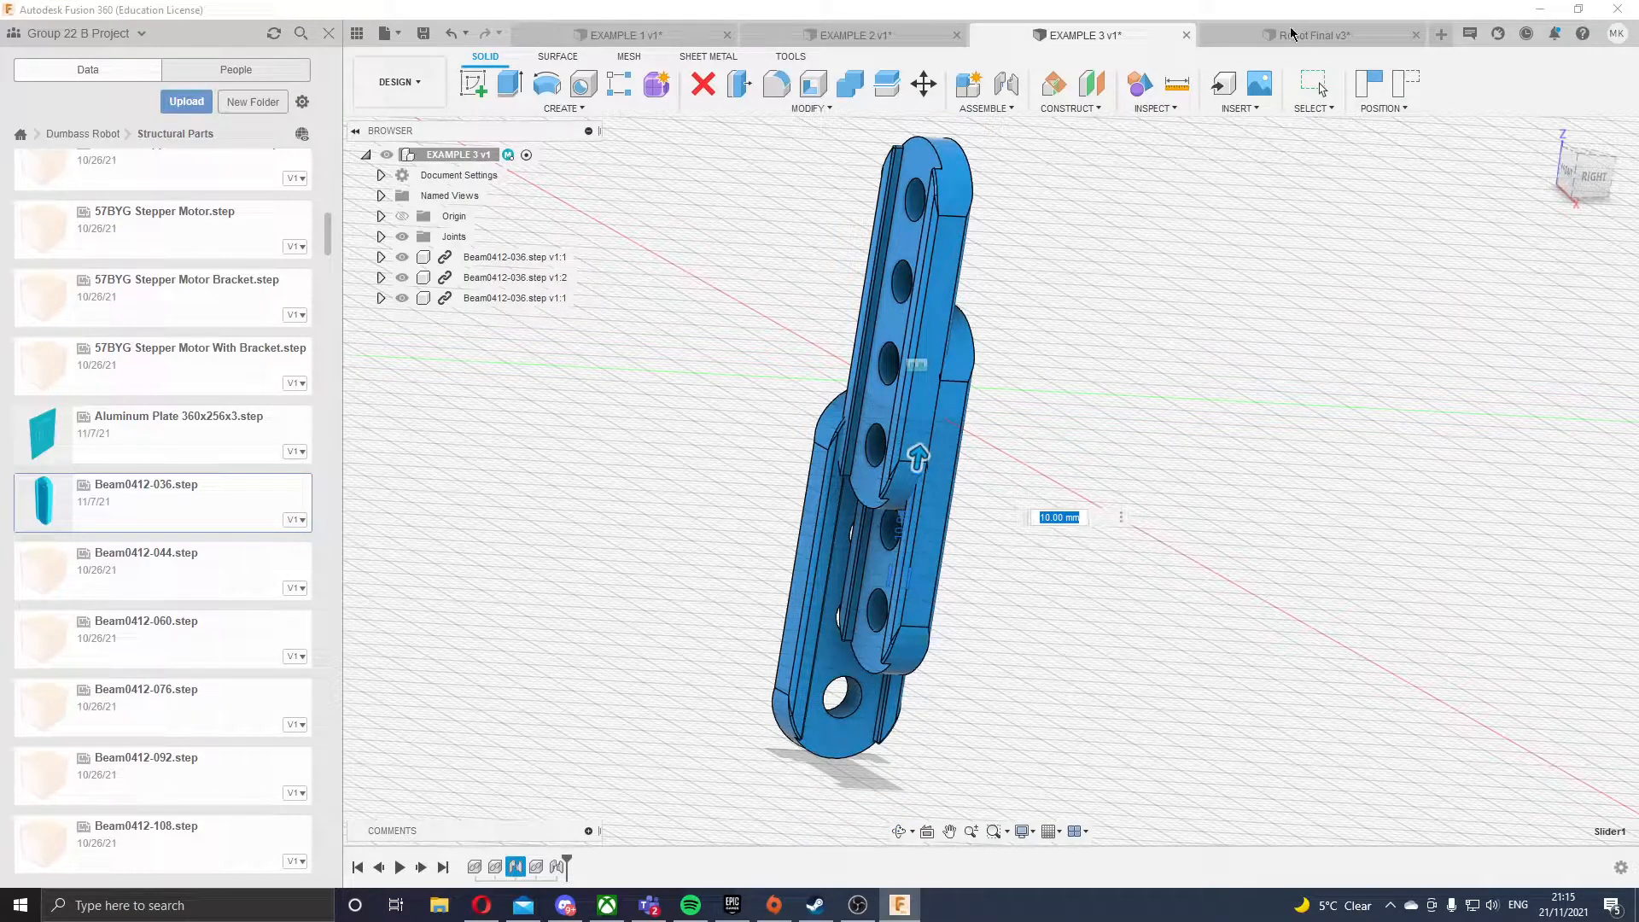
- Switch to the Robot Final v3 design and slide the central motor carriage along the robot's upper beams
click(1291, 38)
scroll(1266, 545, up, 2)
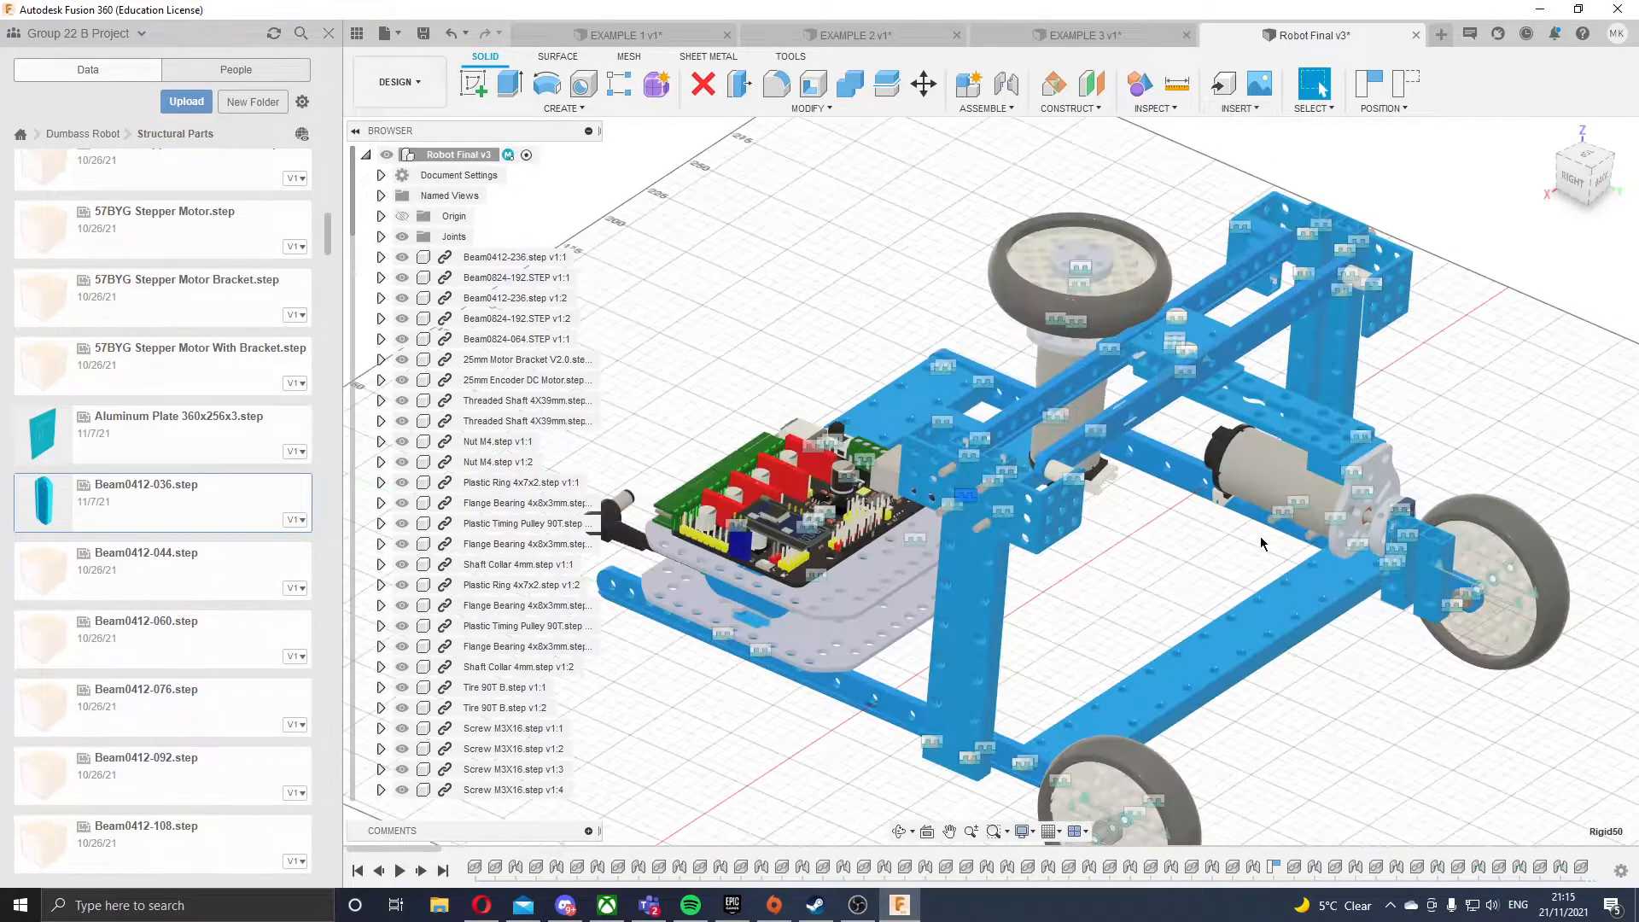
scroll(1151, 579, up, 6)
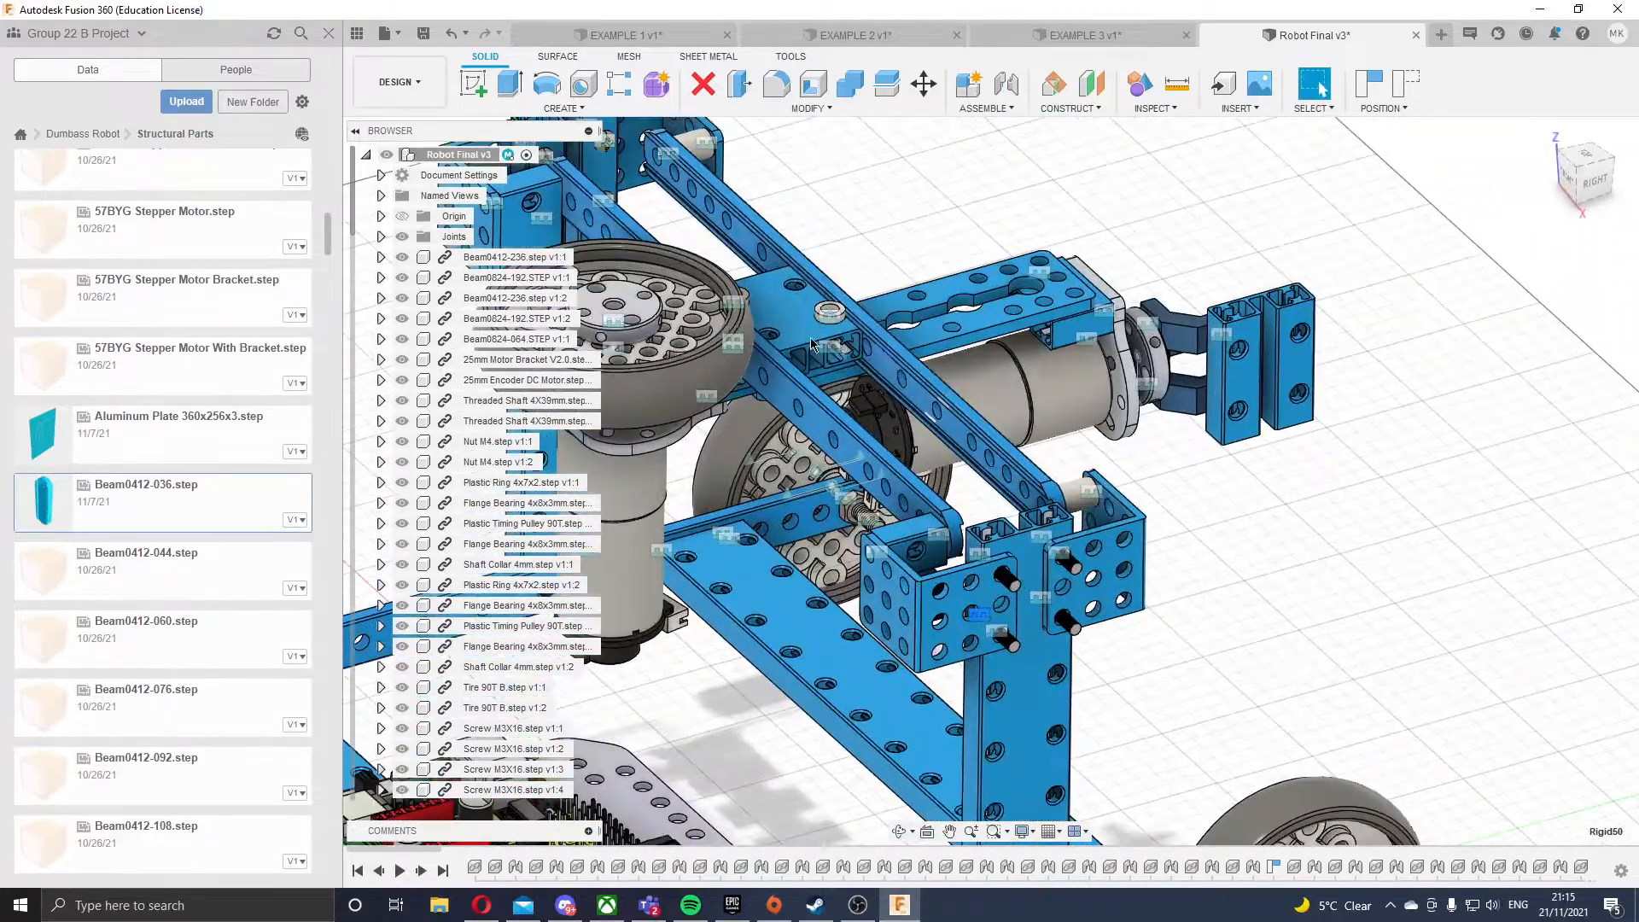
scroll(802, 333, up, 4)
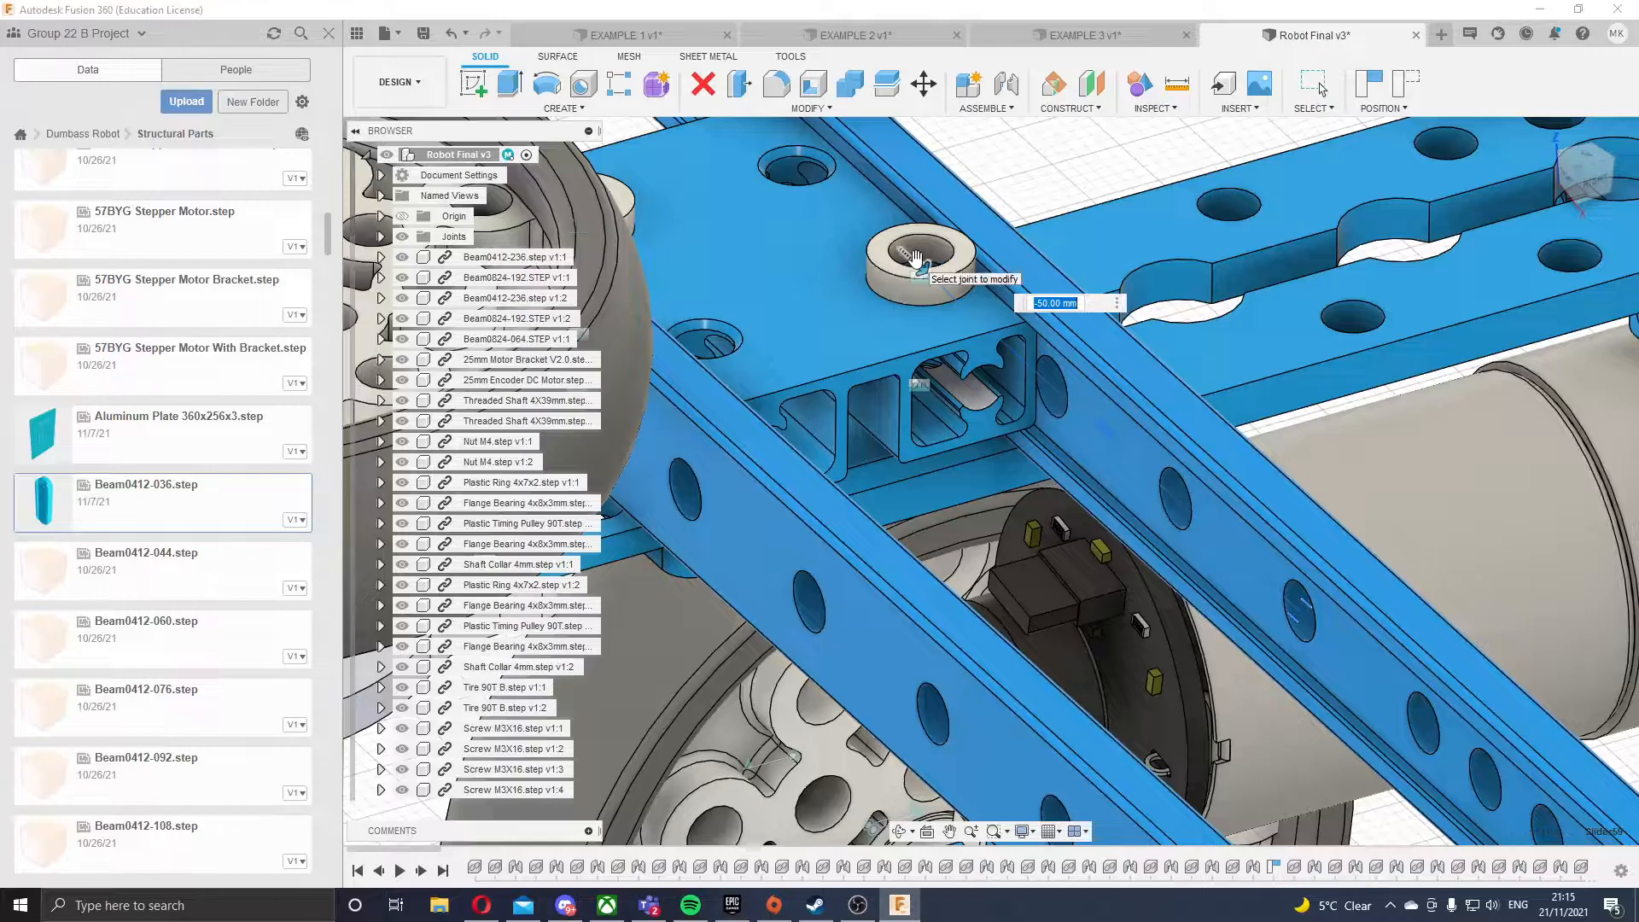
scroll(930, 261, down, 5)
shift+middle_drag(1001, 244, 978, 143)
scroll(978, 143, up, 1)
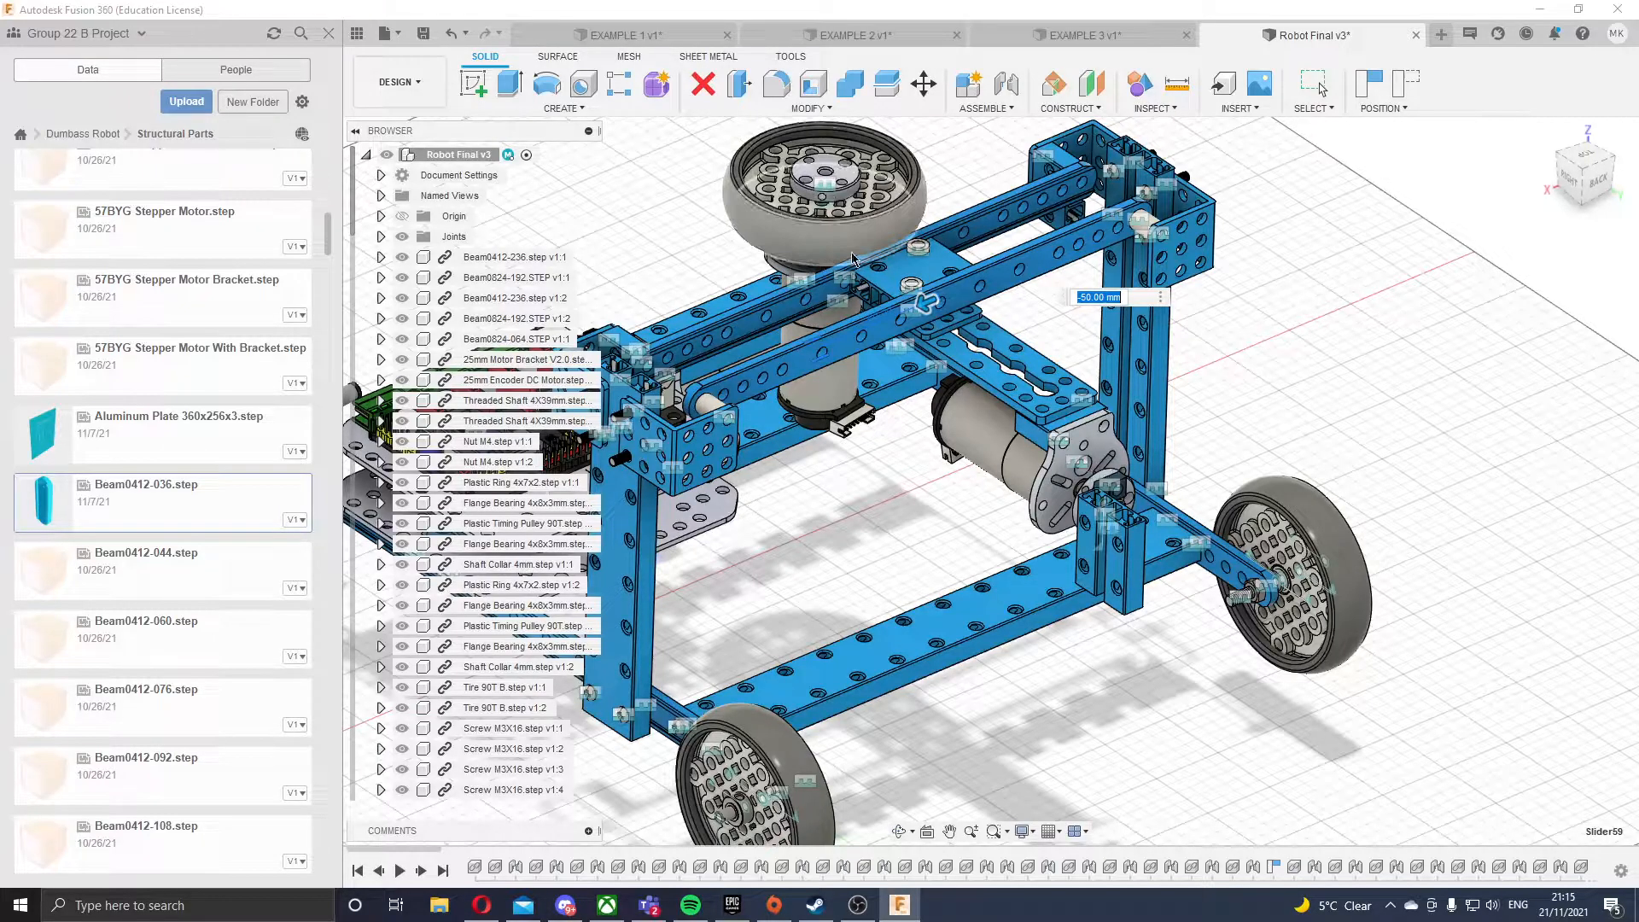
mouse_move(933, 316)
mouse_down()
mouse_move(832, 329)
mouse_move(1037, 209)
mouse_move(811, 290)
mouse_move(755, 345)
mouse_move(918, 307)
mouse_up()
- Rotate the beam assembly on the carriage motor's shaft around its revolute joint
scroll(972, 536, up, 8)
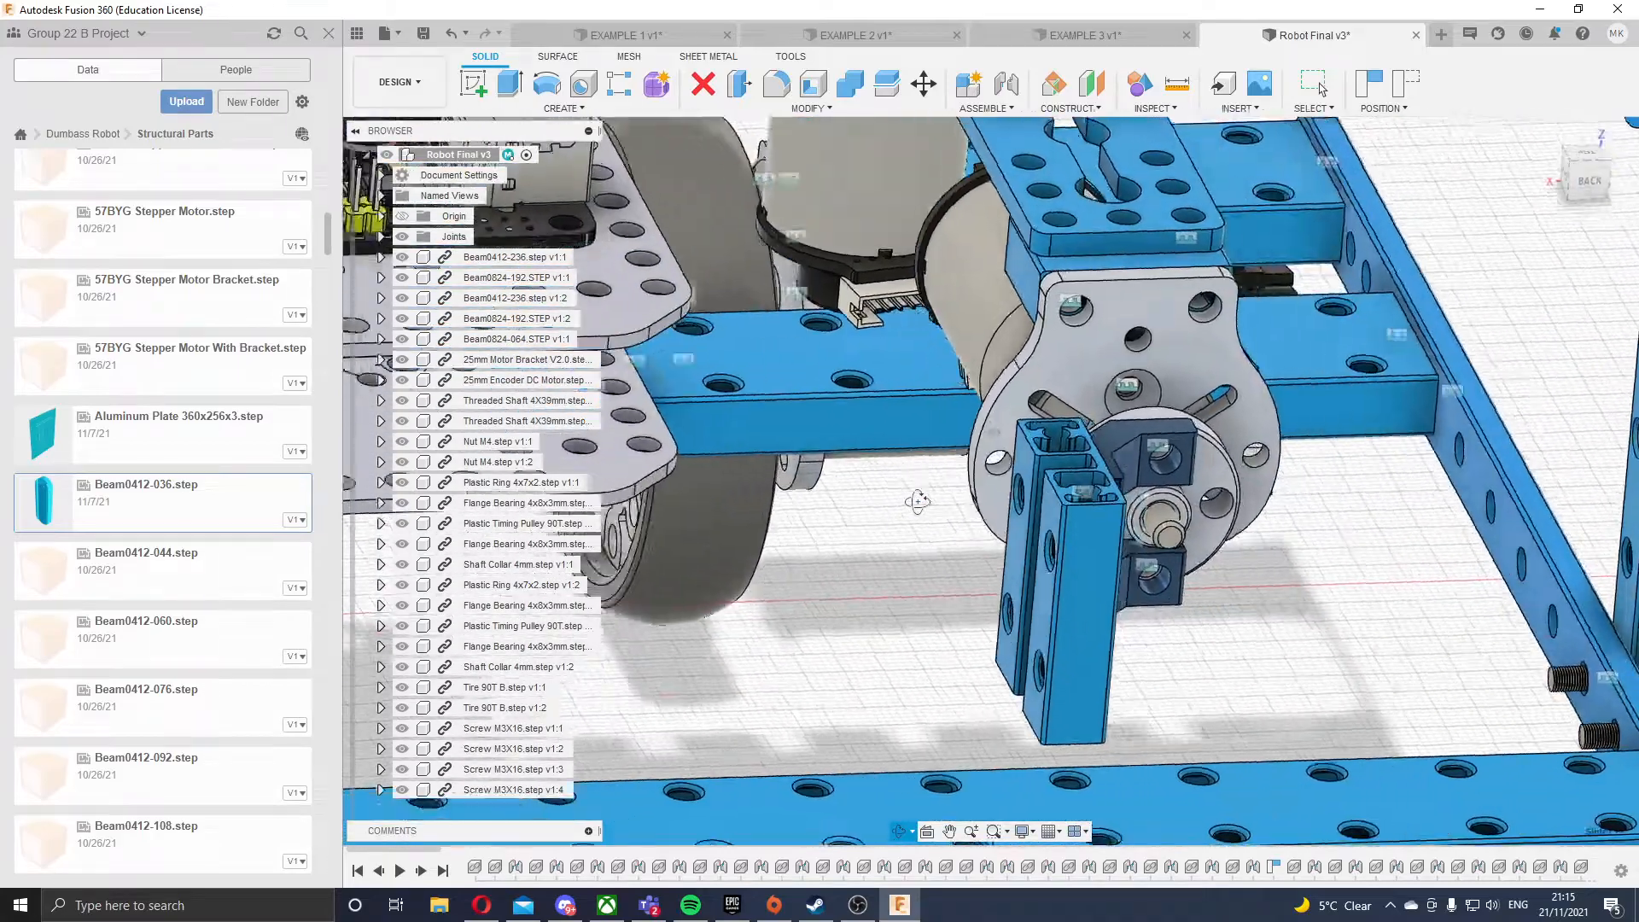
shift+middle_drag(917, 501, 1037, 553)
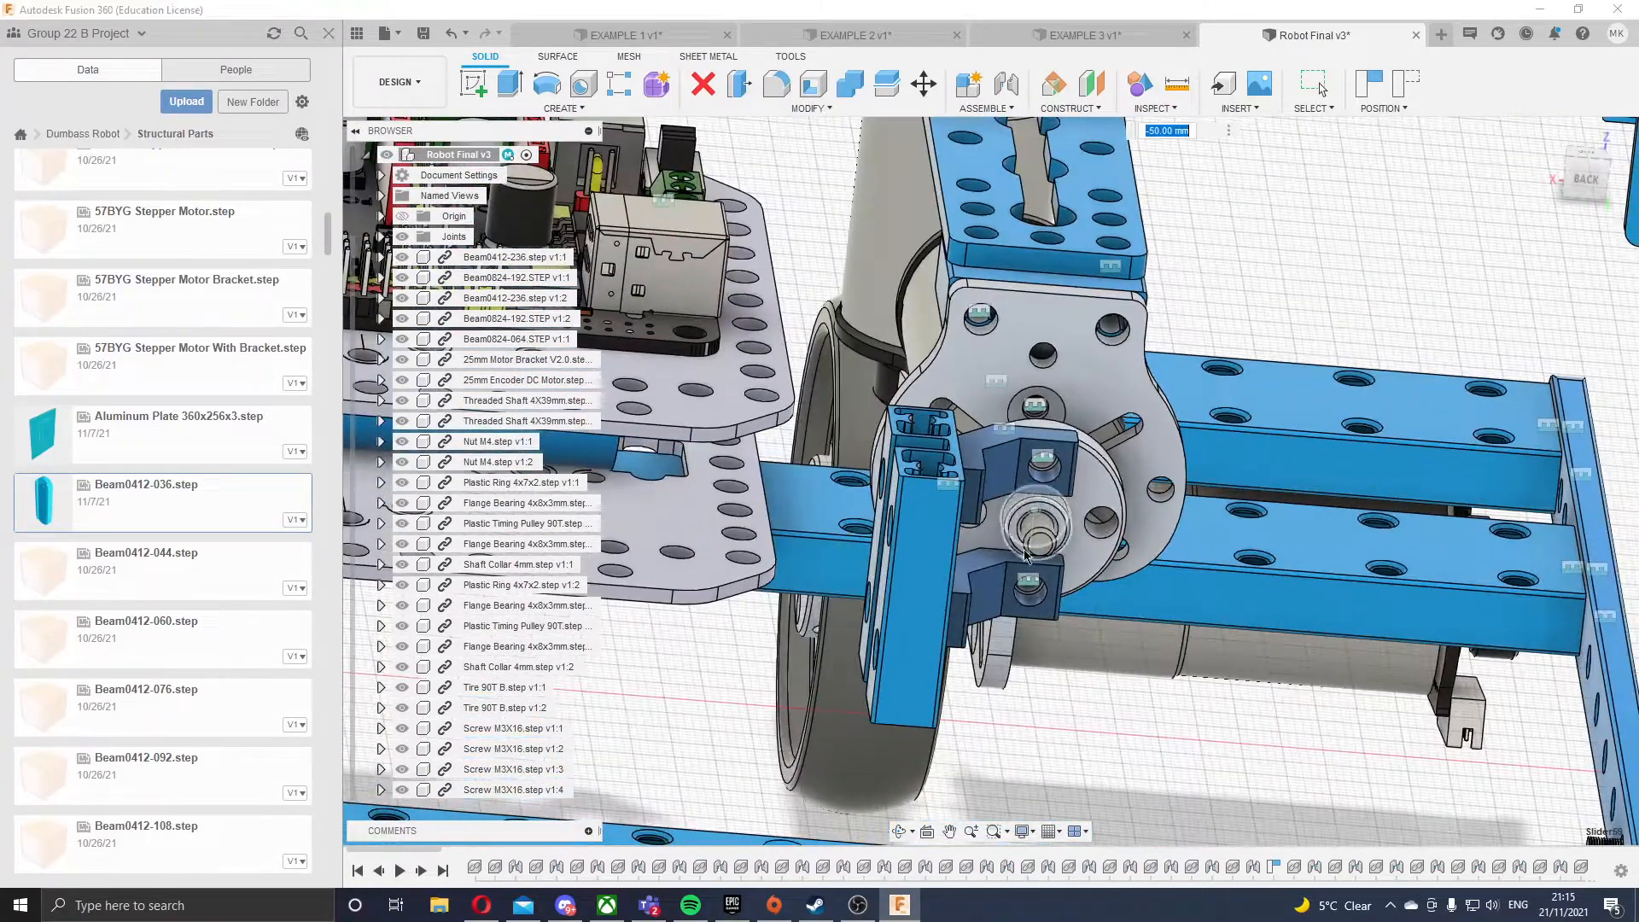
drag(1005, 582, 962, 485)
click(1014, 563)
mouse_move(1007, 570)
mouse_down()
mouse_move(977, 555)
mouse_move(965, 513)
mouse_move(1017, 567)
mouse_up()
scroll(1022, 546, down, 6)
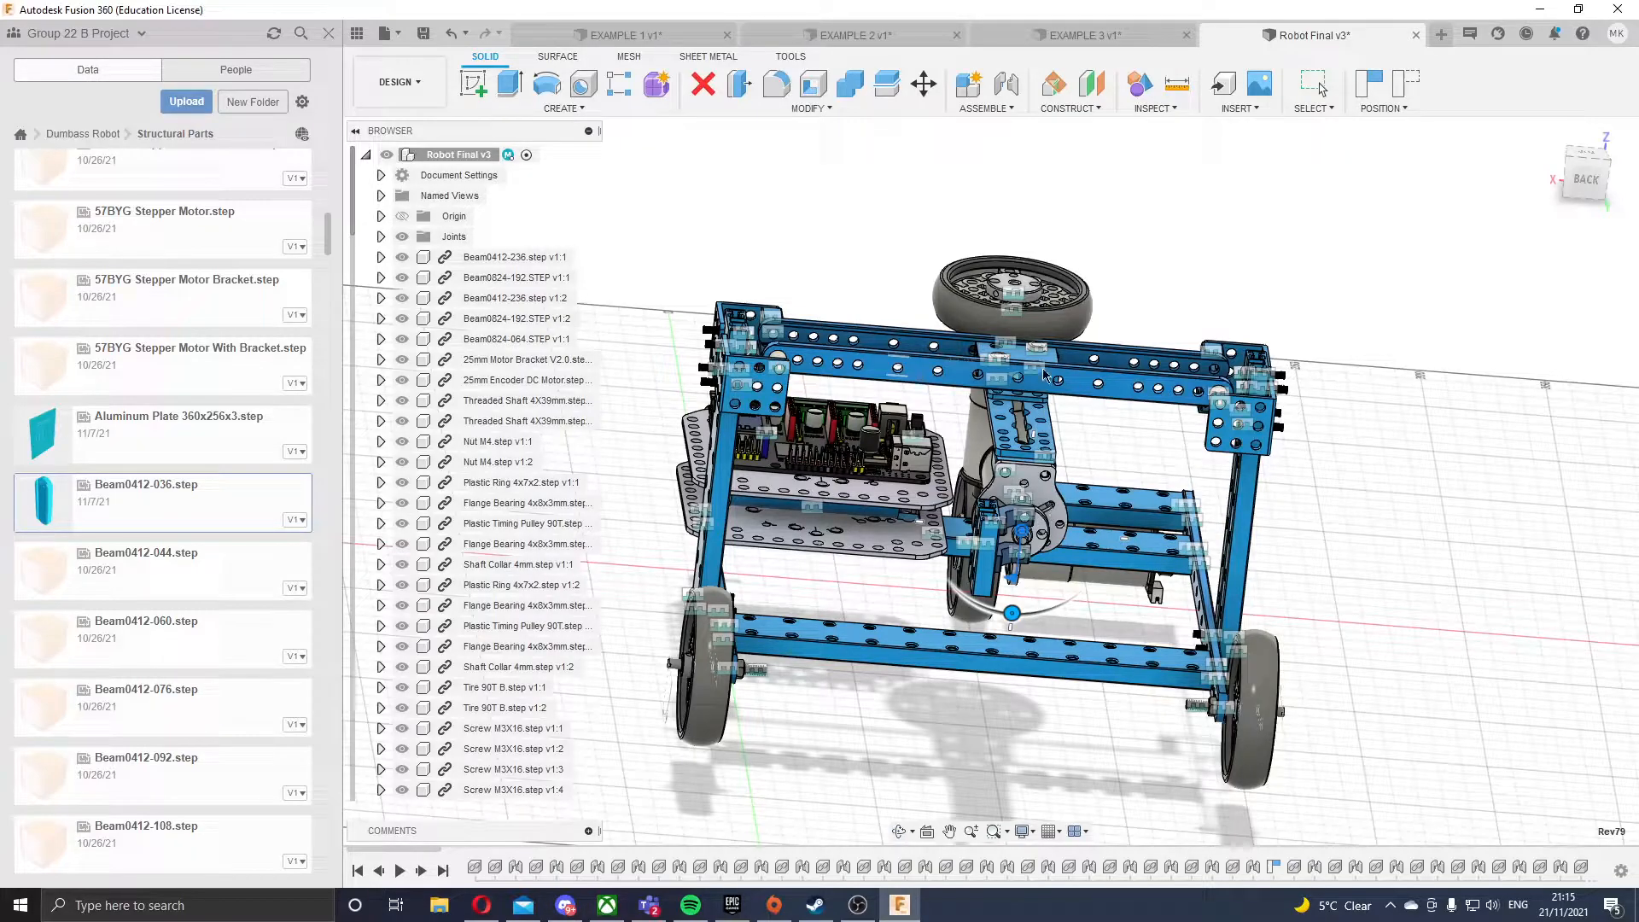
scroll(869, 261, down, 2)
shift+middle_drag(869, 261, 957, 244)
scroll(957, 244, up, 1)
scroll(948, 243, down, 2)
scroll(864, 231, up, 2)
scroll(865, 227, up, 2)
scroll(868, 223, down, 2)
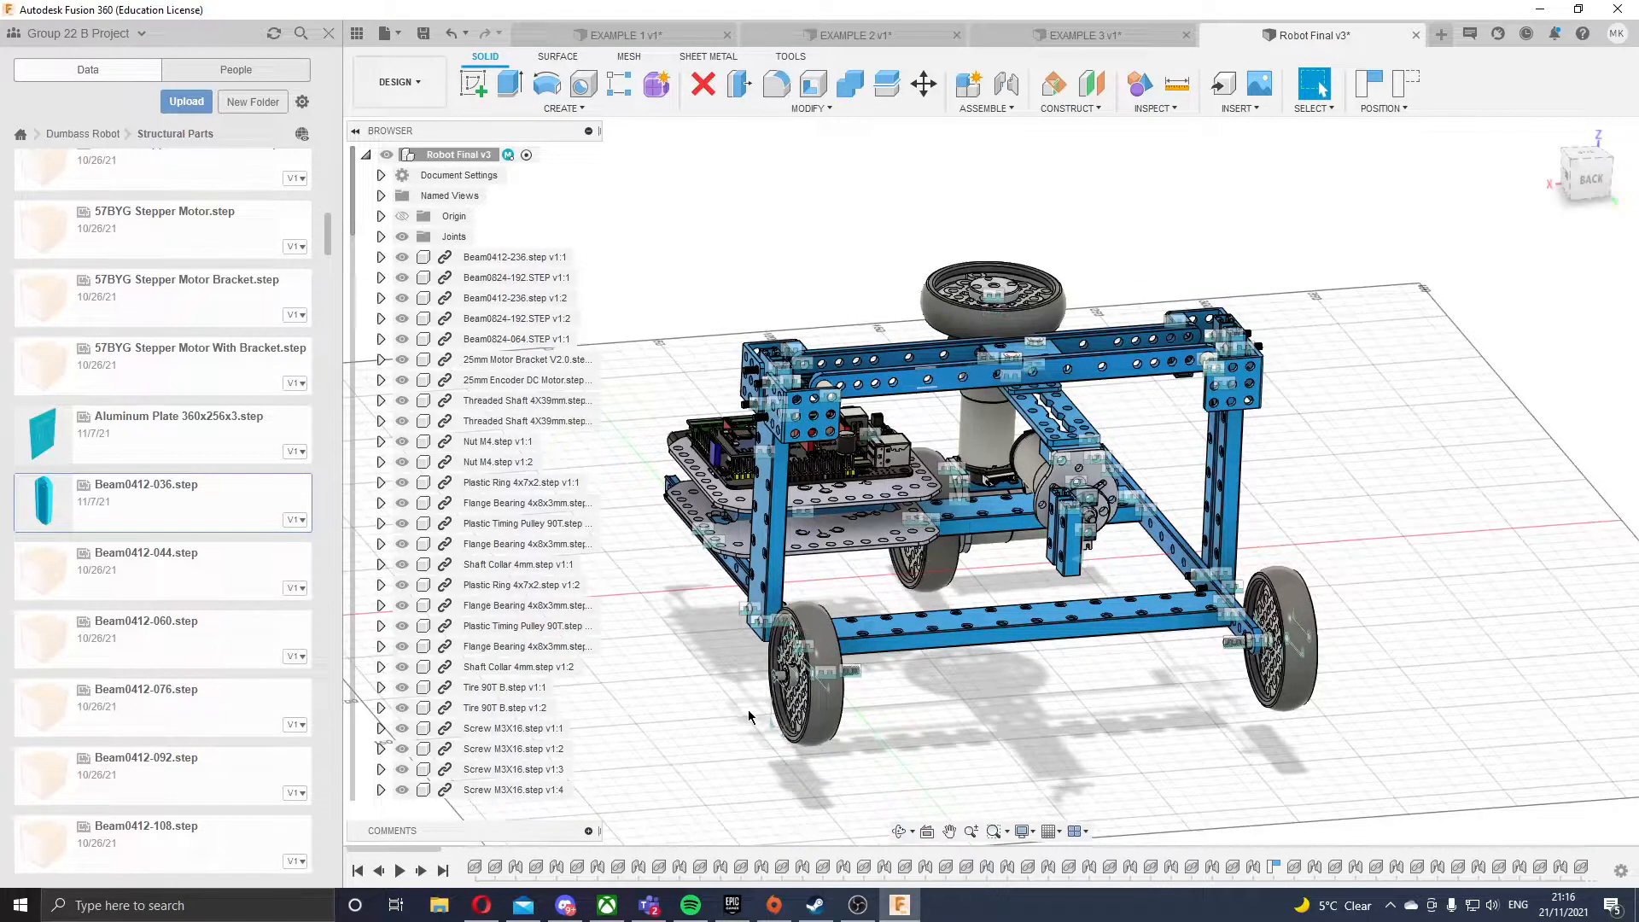
- Switch to the Opera browser, search for BS8888 in a new tab, and view the image results for drawing examples
click(482, 905)
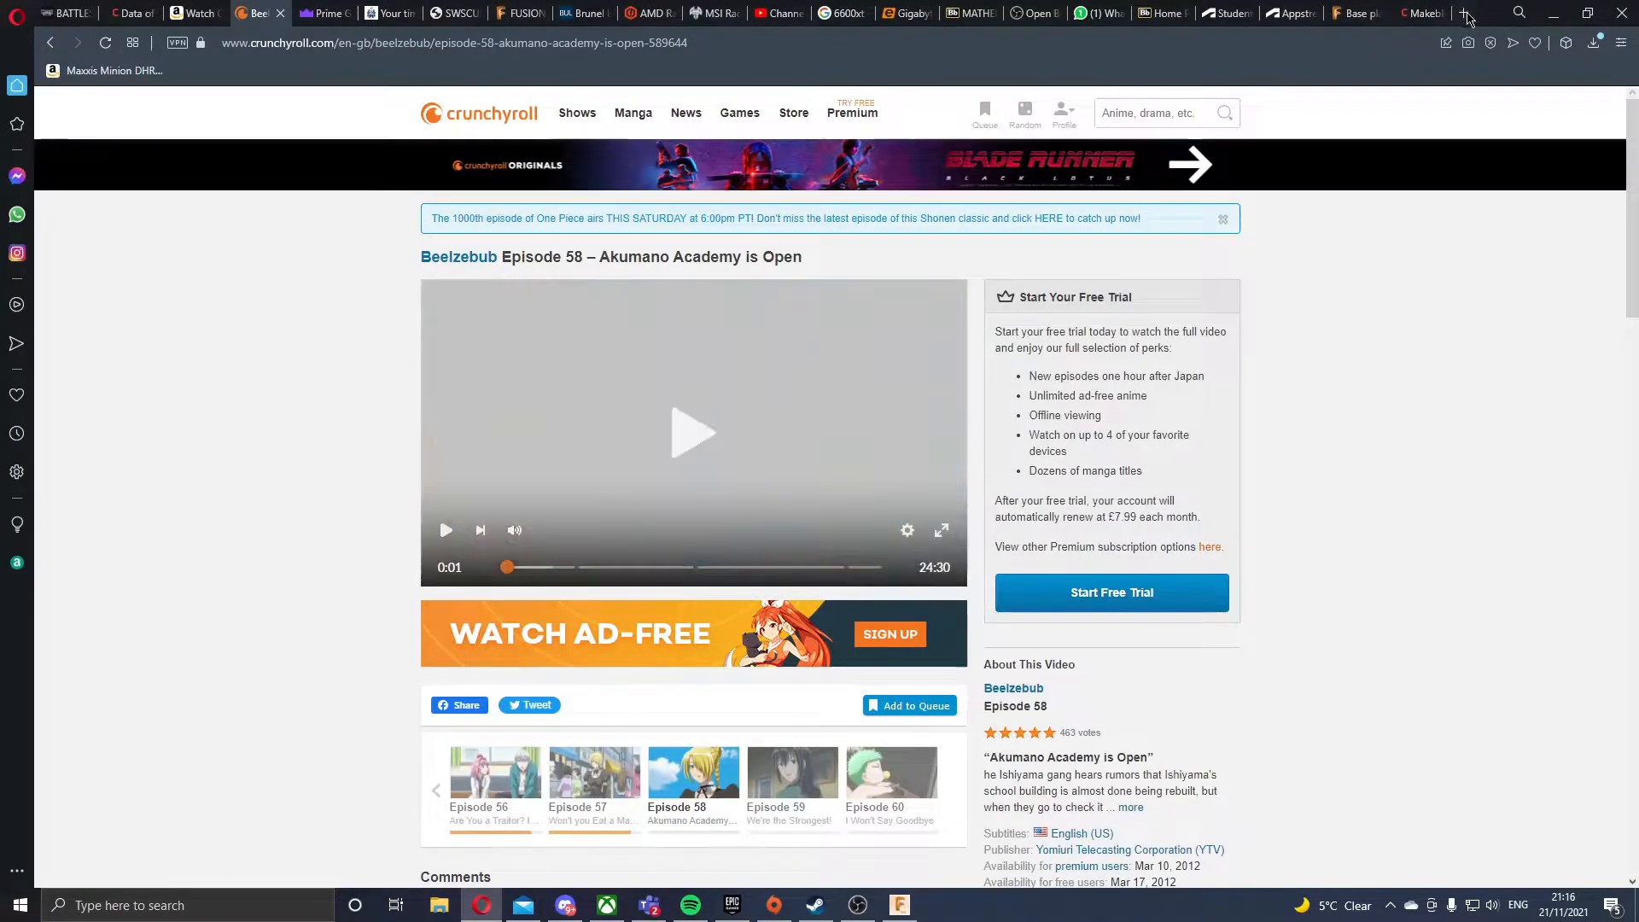
click(1464, 14)
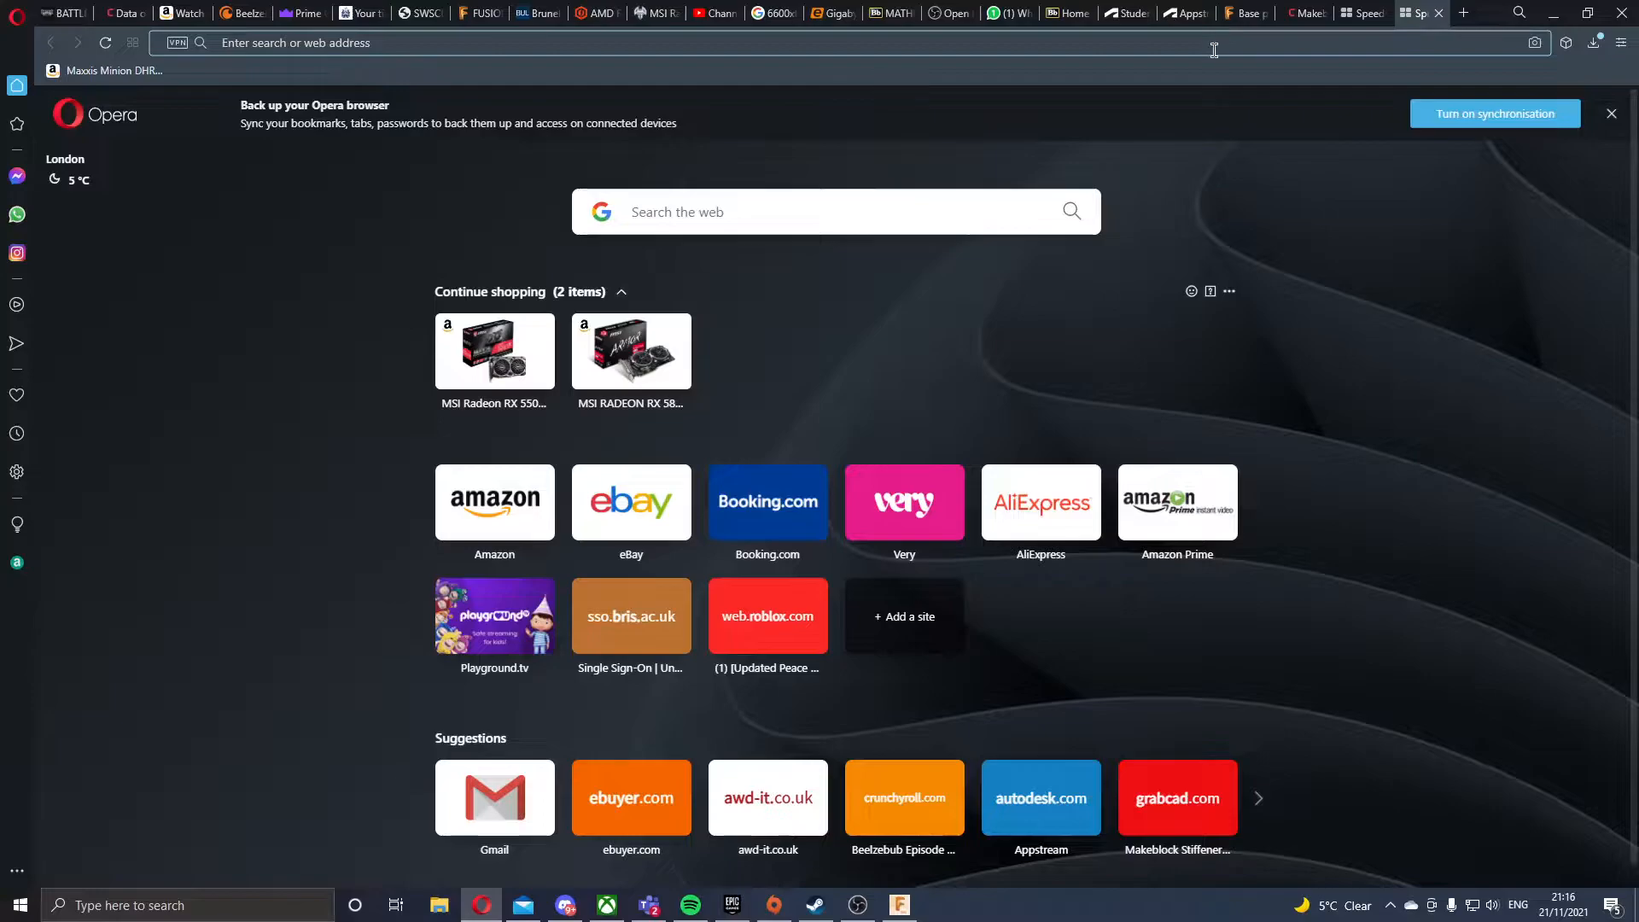
text(B)
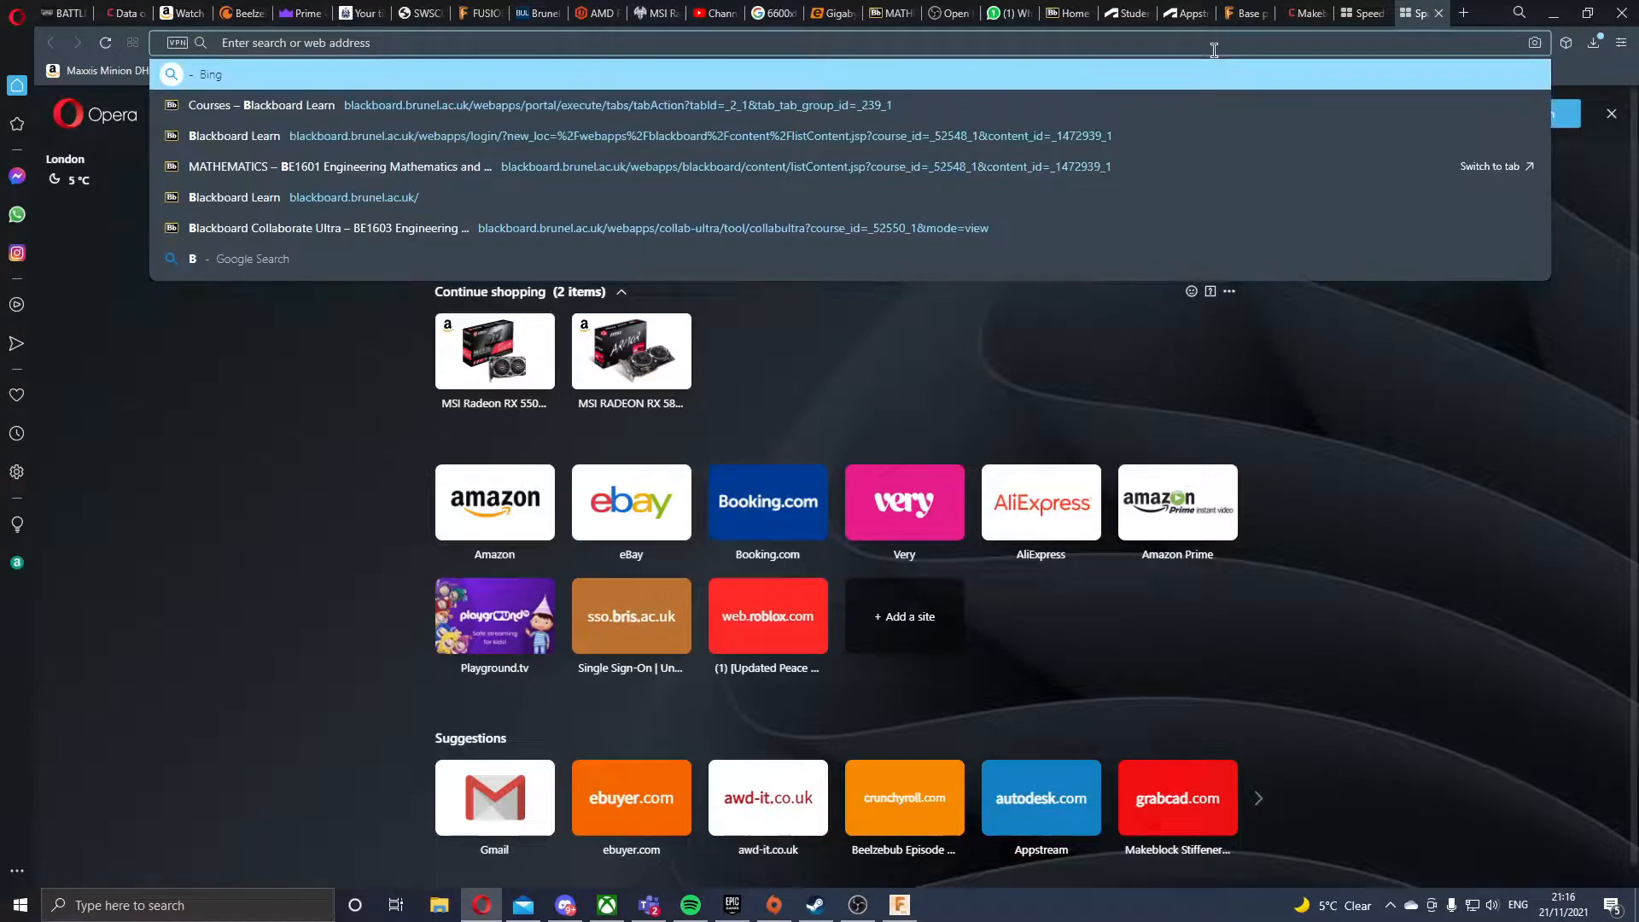
text(S88)
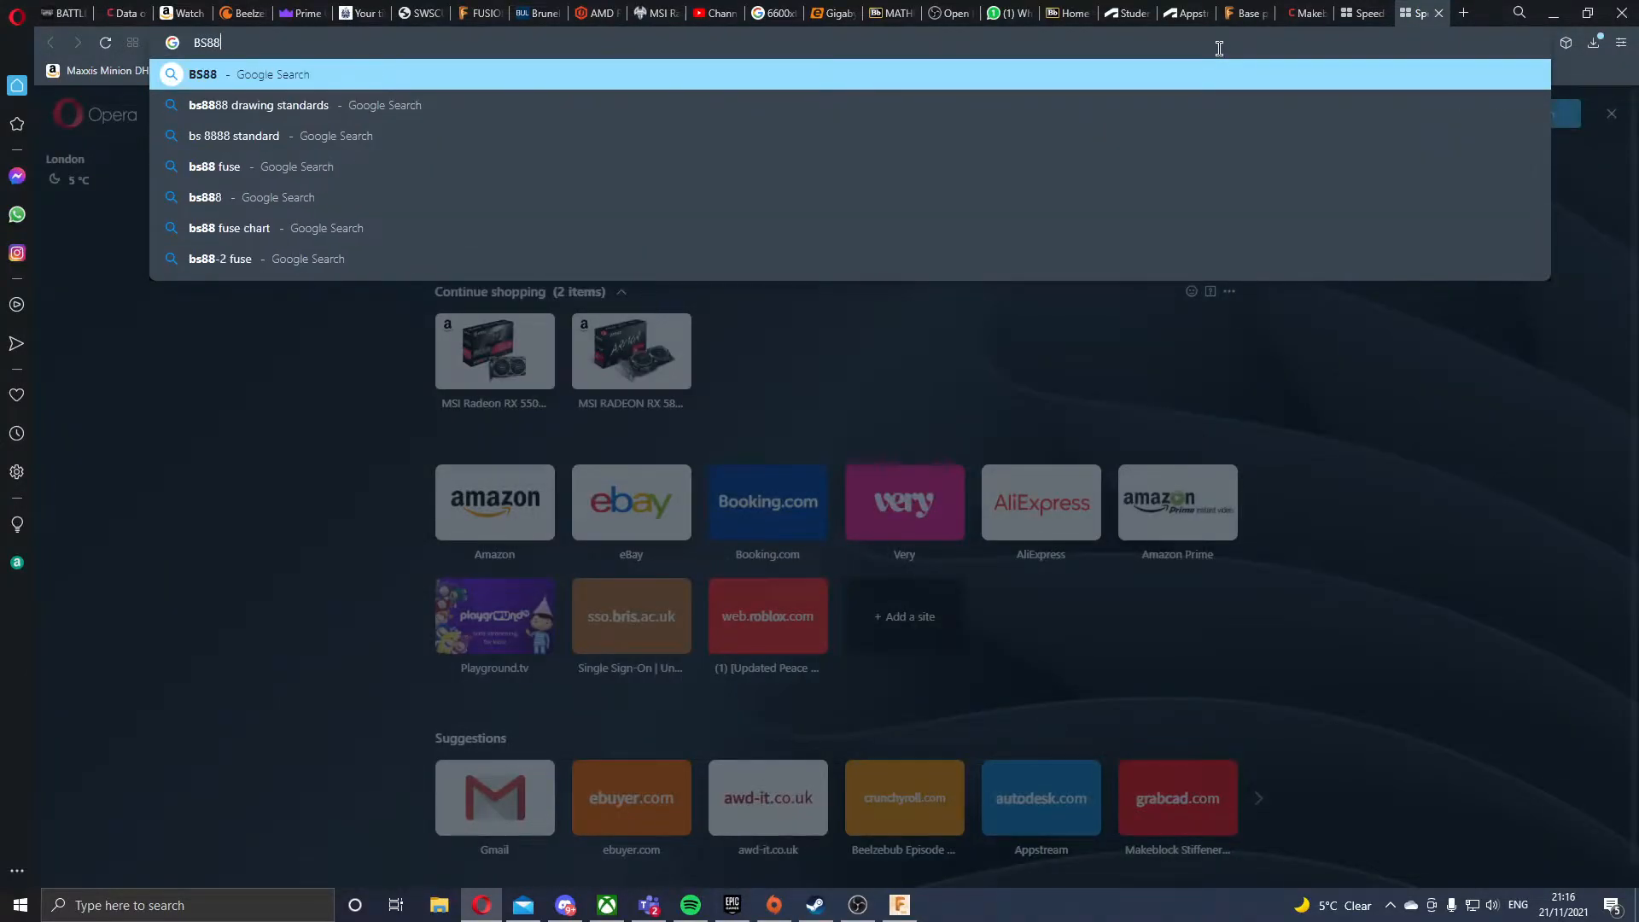
text(88)
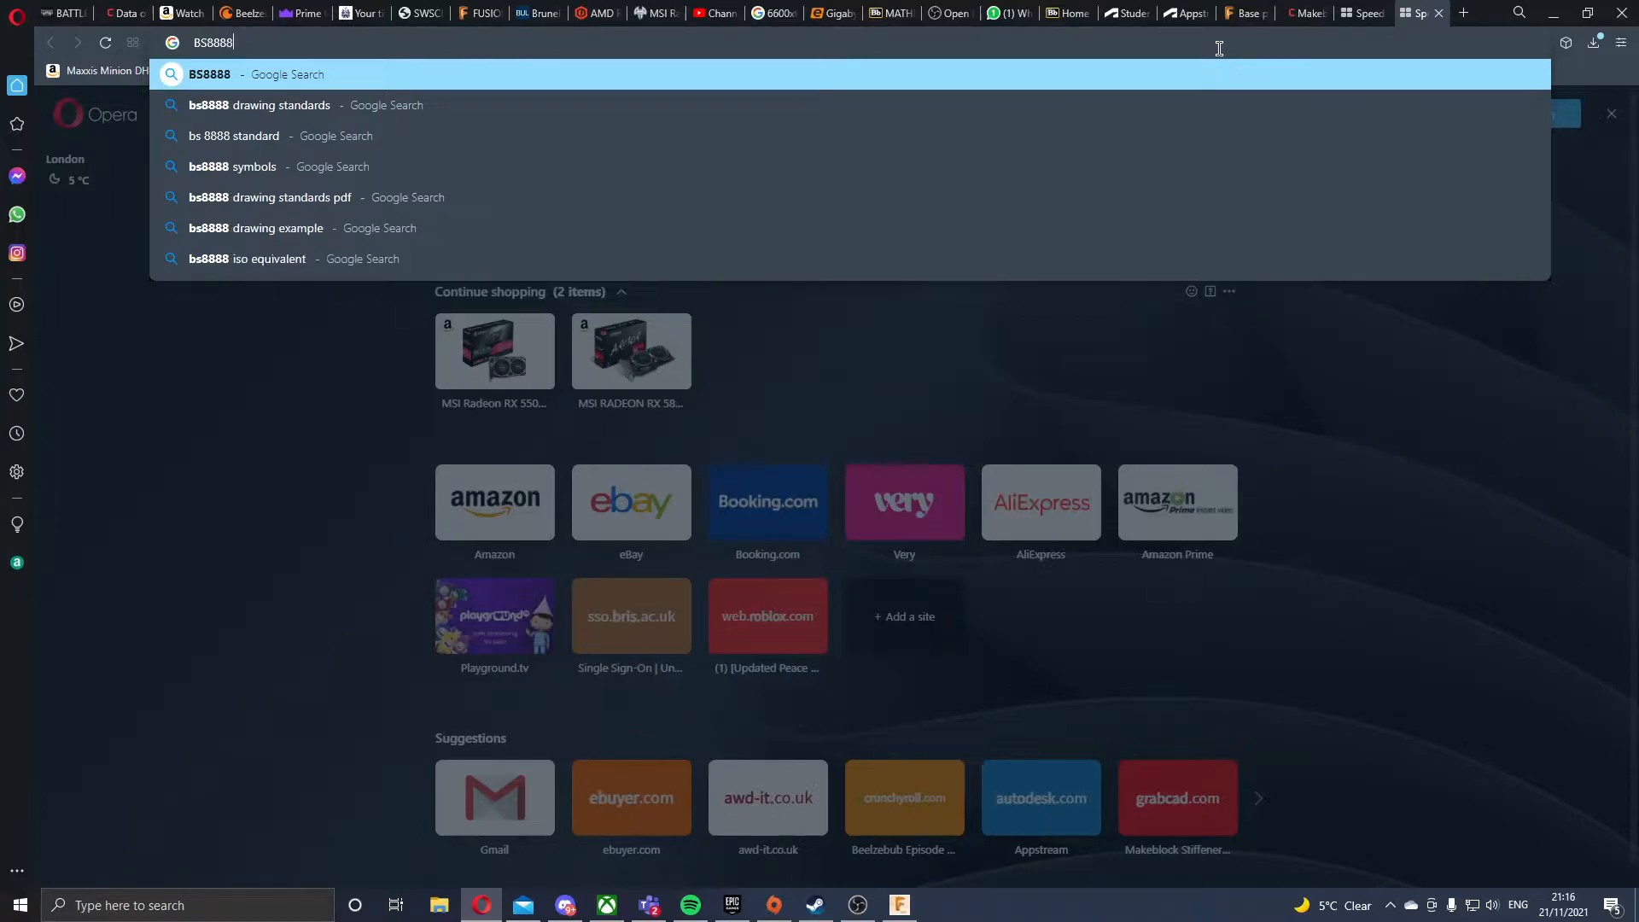
key(Return)
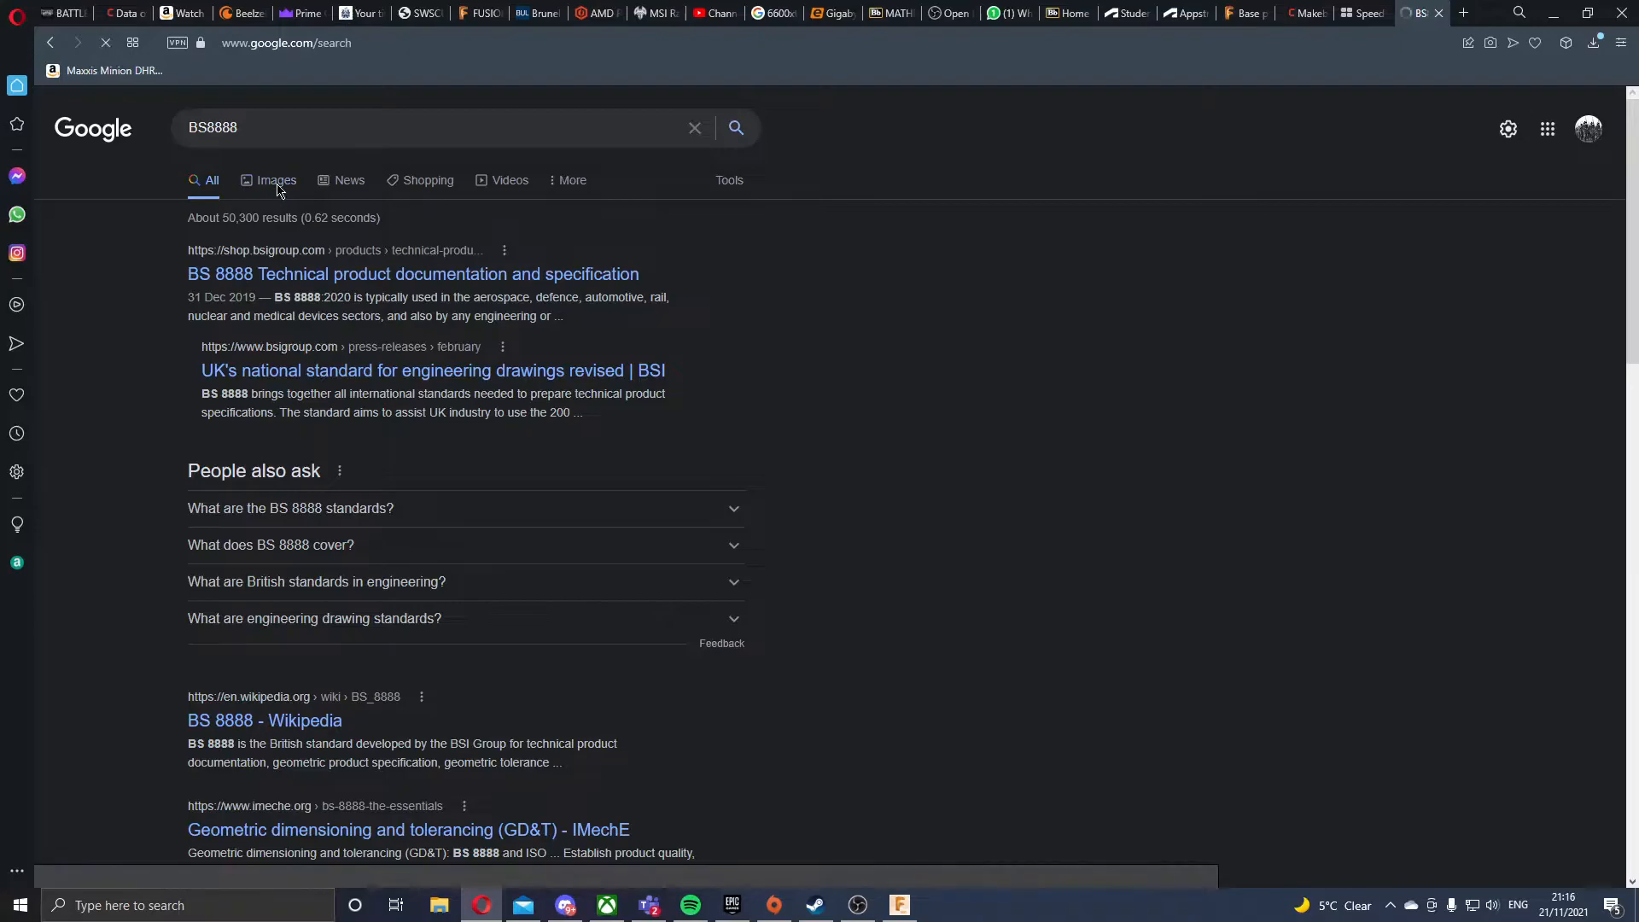
click(276, 181)
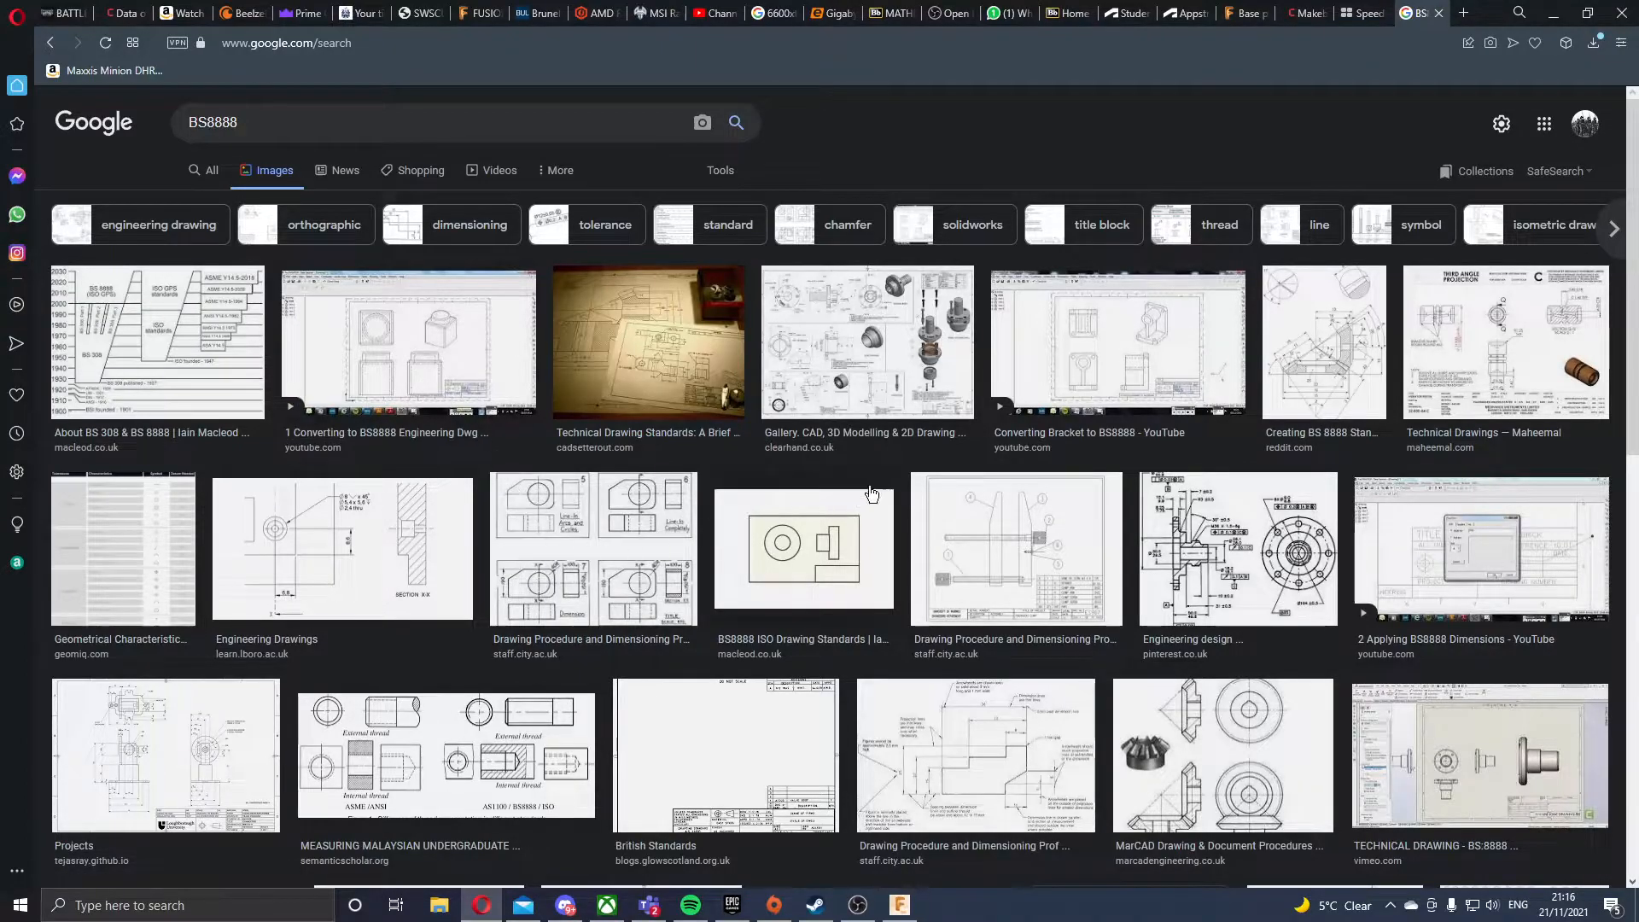
click(1100, 365)
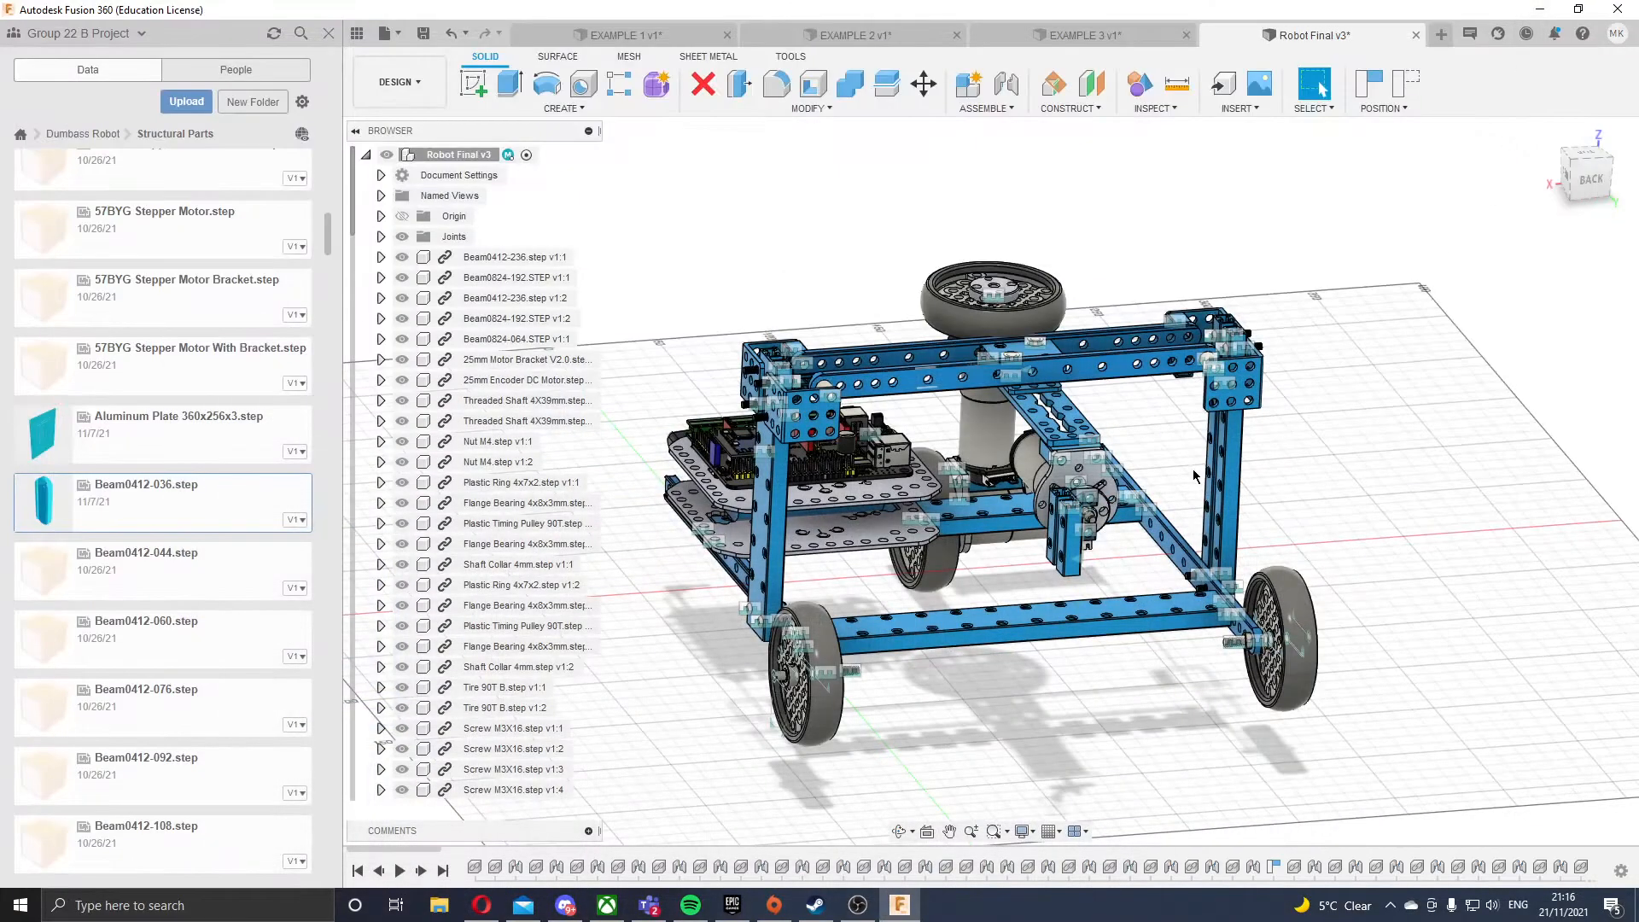
- Return to the EXAMPLE 1 design in Fusion 360 and start a new drawing from the design
click(641, 35)
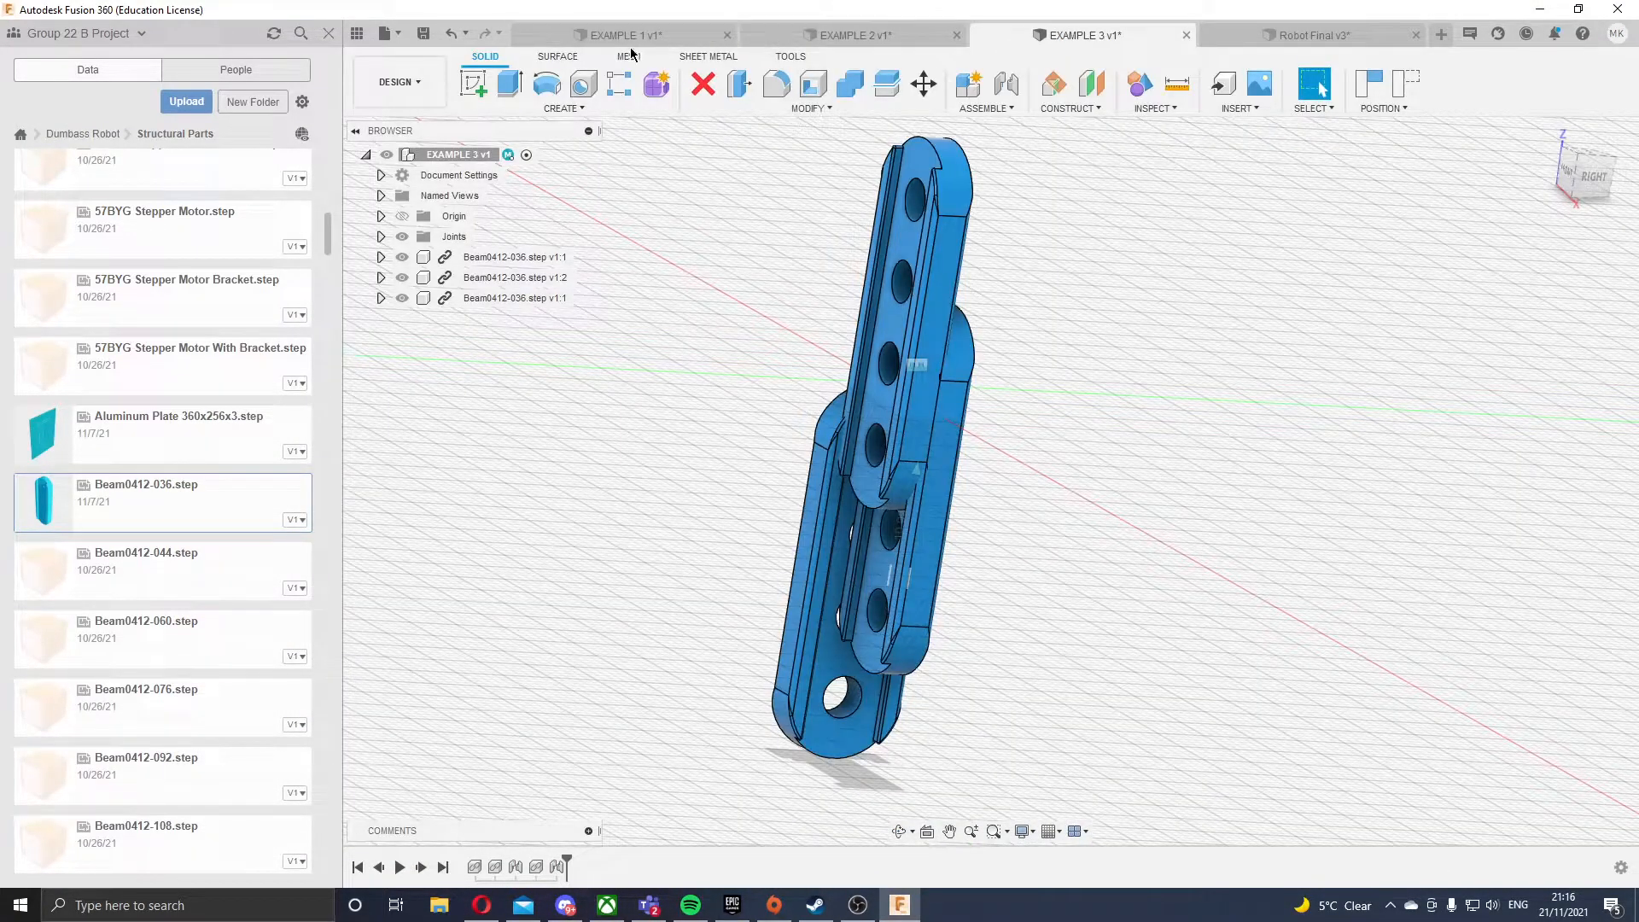
shift+middle_drag(937, 330, 963, 296)
click(399, 35)
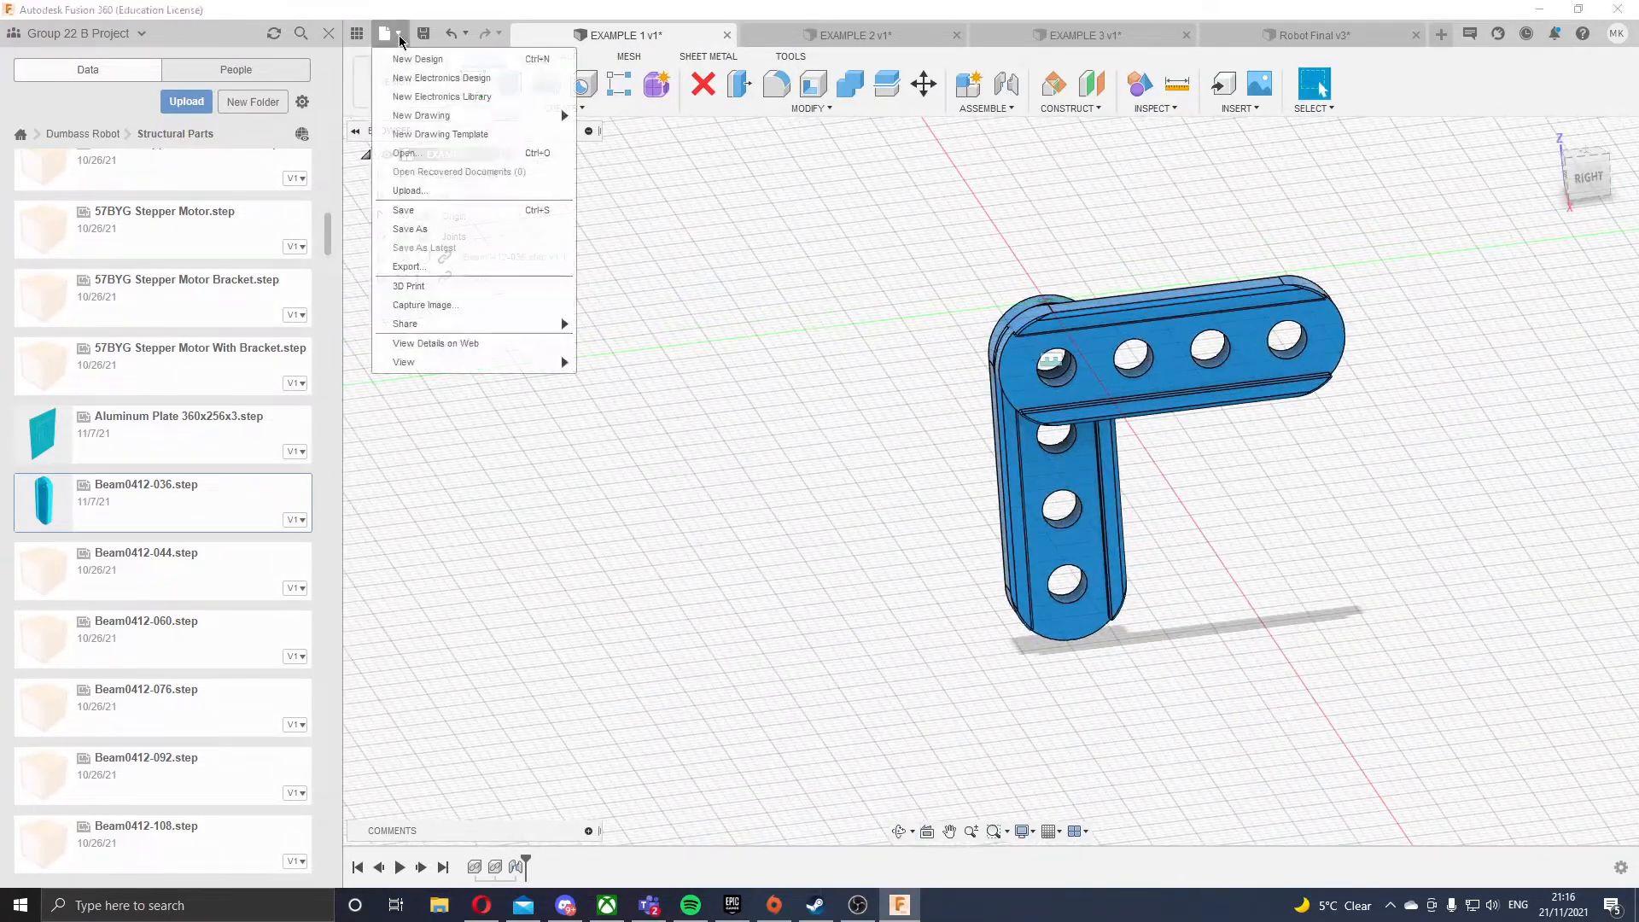
mouse_move(419, 123)
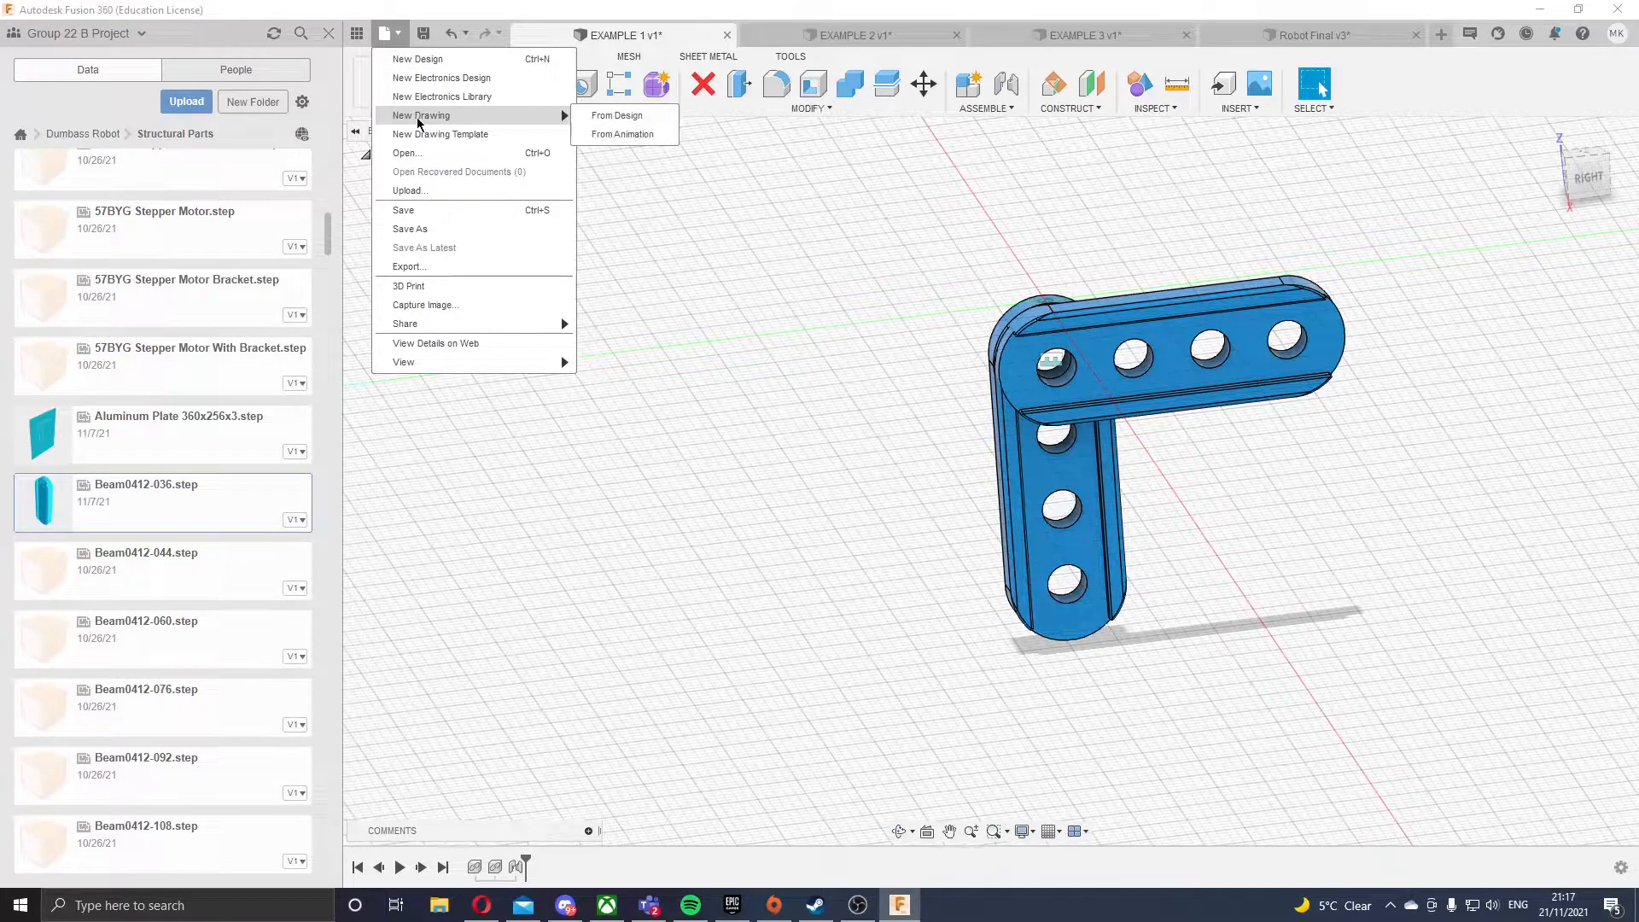
click(637, 119)
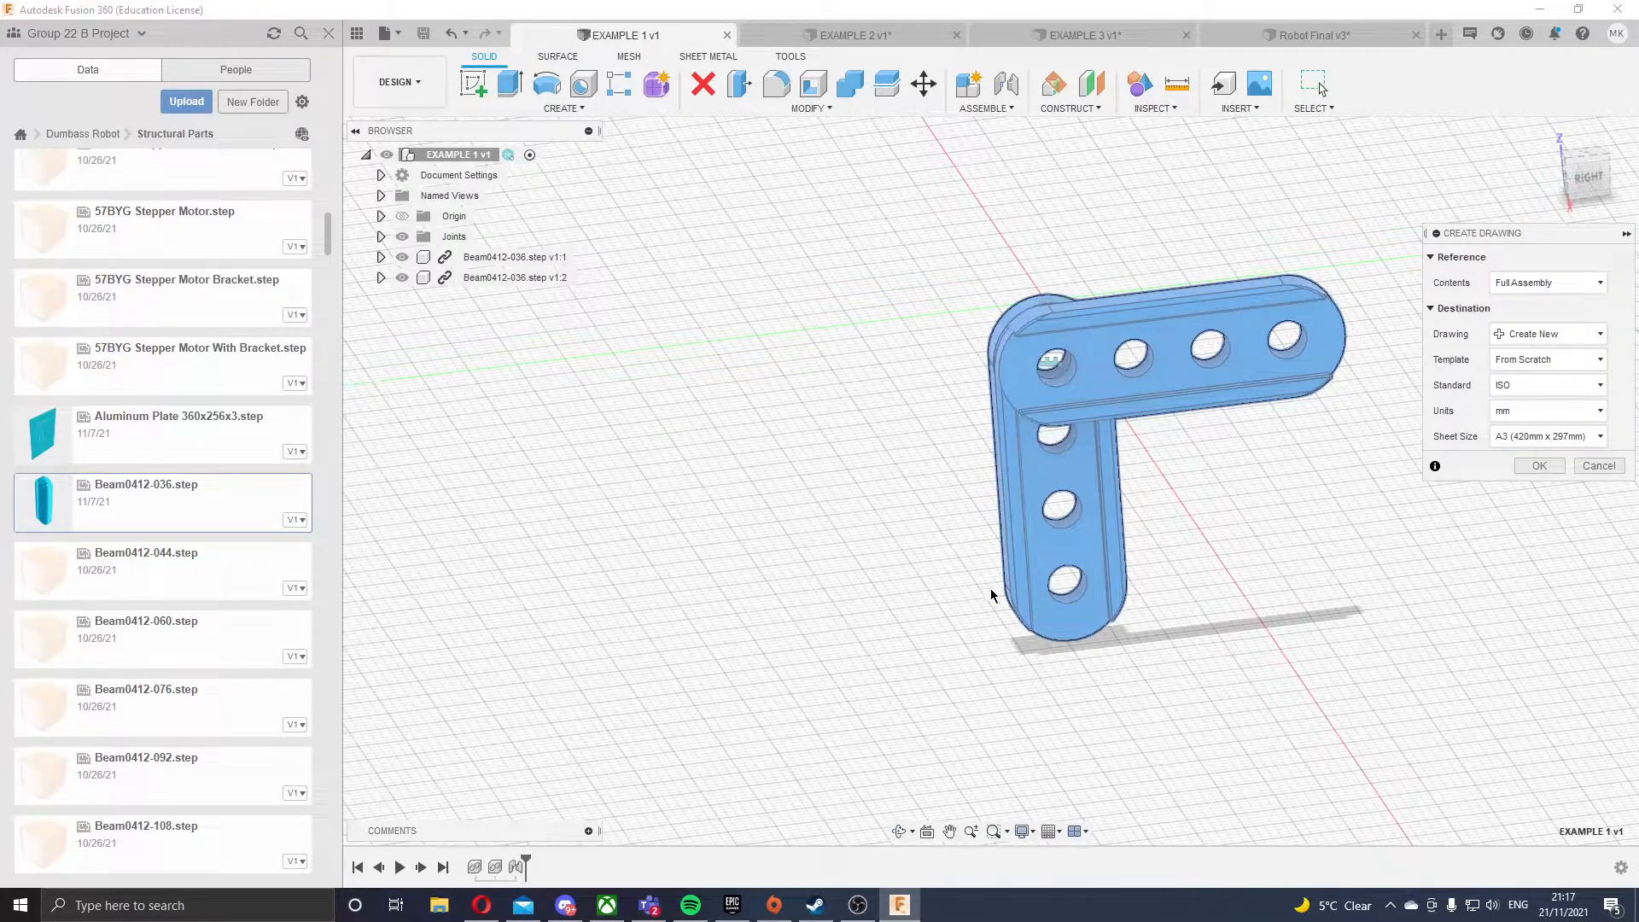
- Create a full-assembly drawing from scratch using the ISO standard, millimetre units and an A3 (420mm x 297mm) sheet
click(1554, 285)
click(1549, 305)
click(1549, 334)
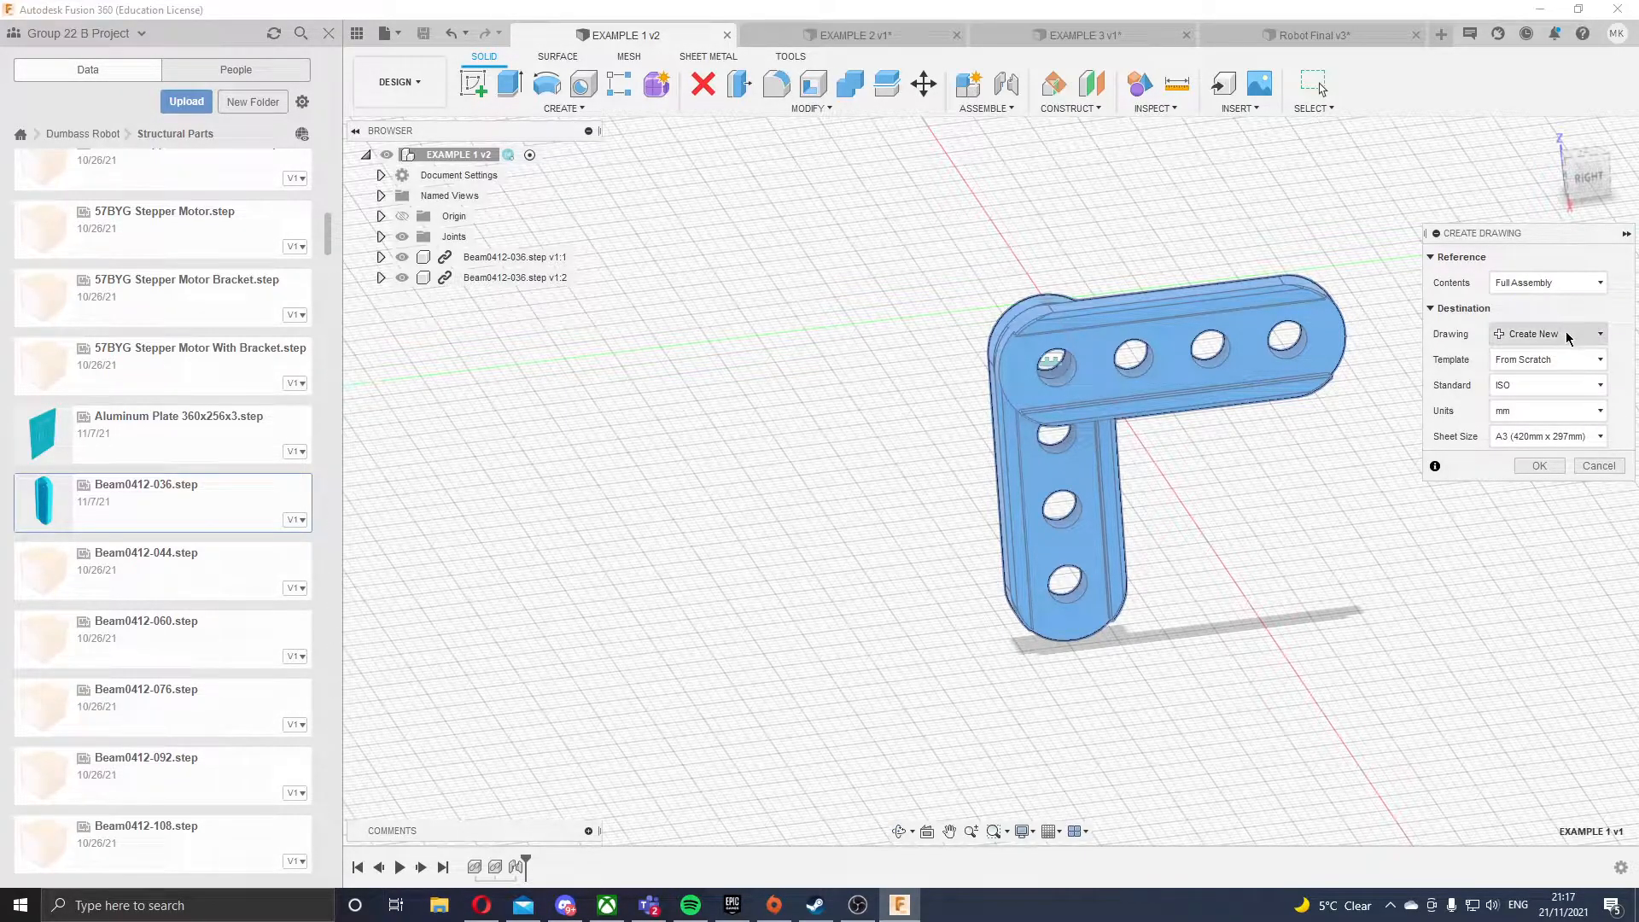
click(1553, 359)
click(1555, 361)
click(1558, 365)
click(1557, 386)
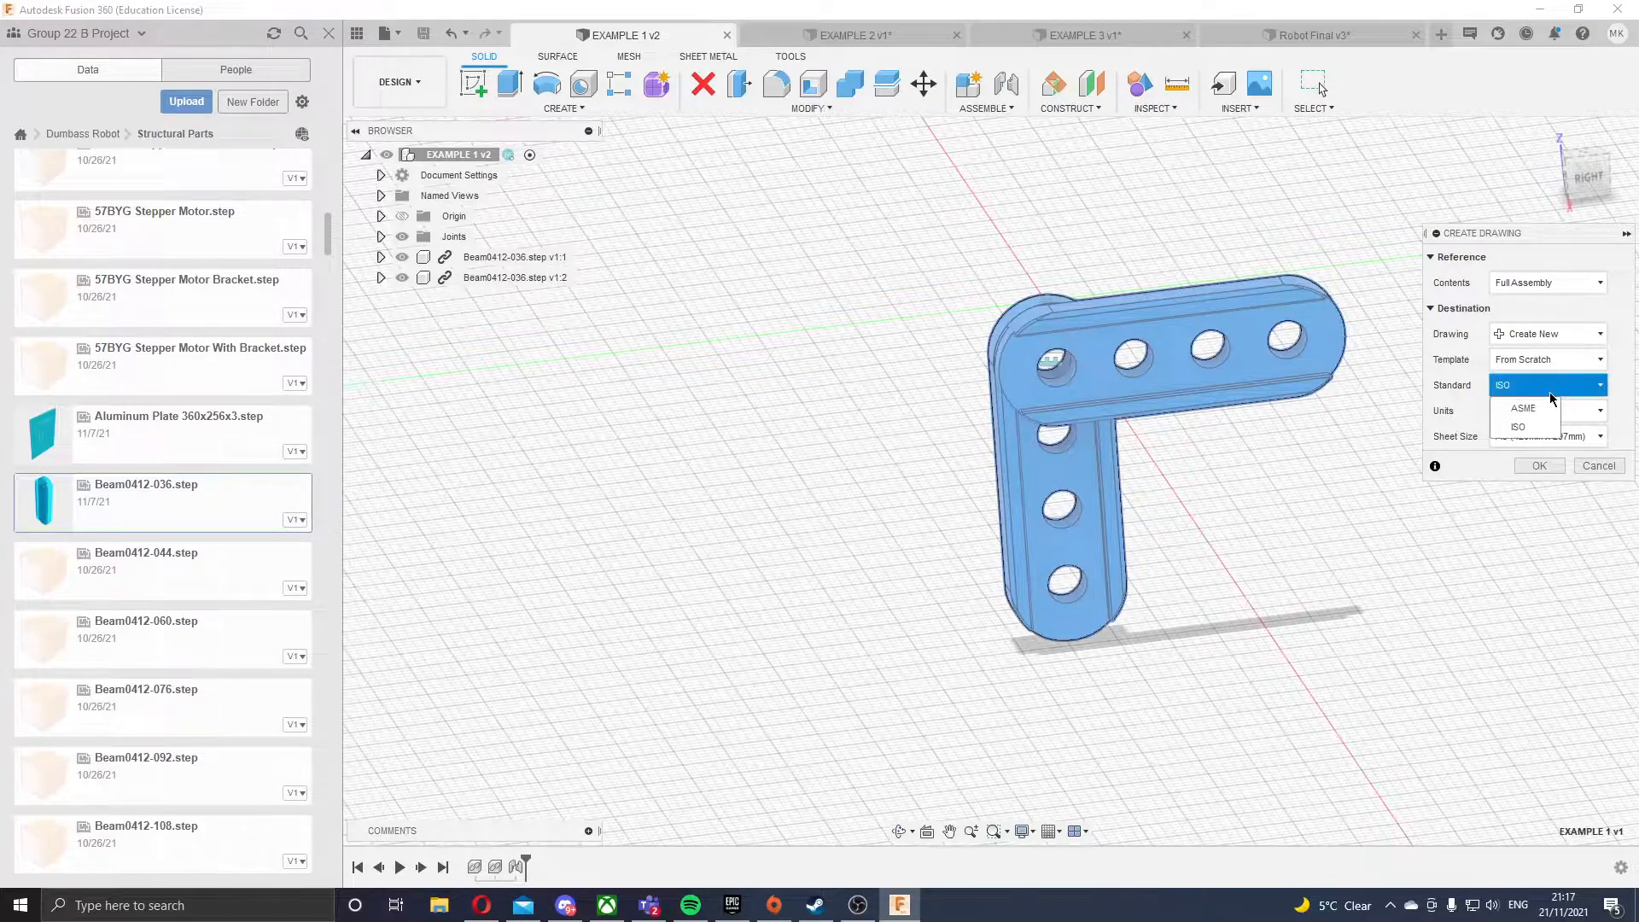
click(1539, 440)
click(1543, 412)
click(1528, 452)
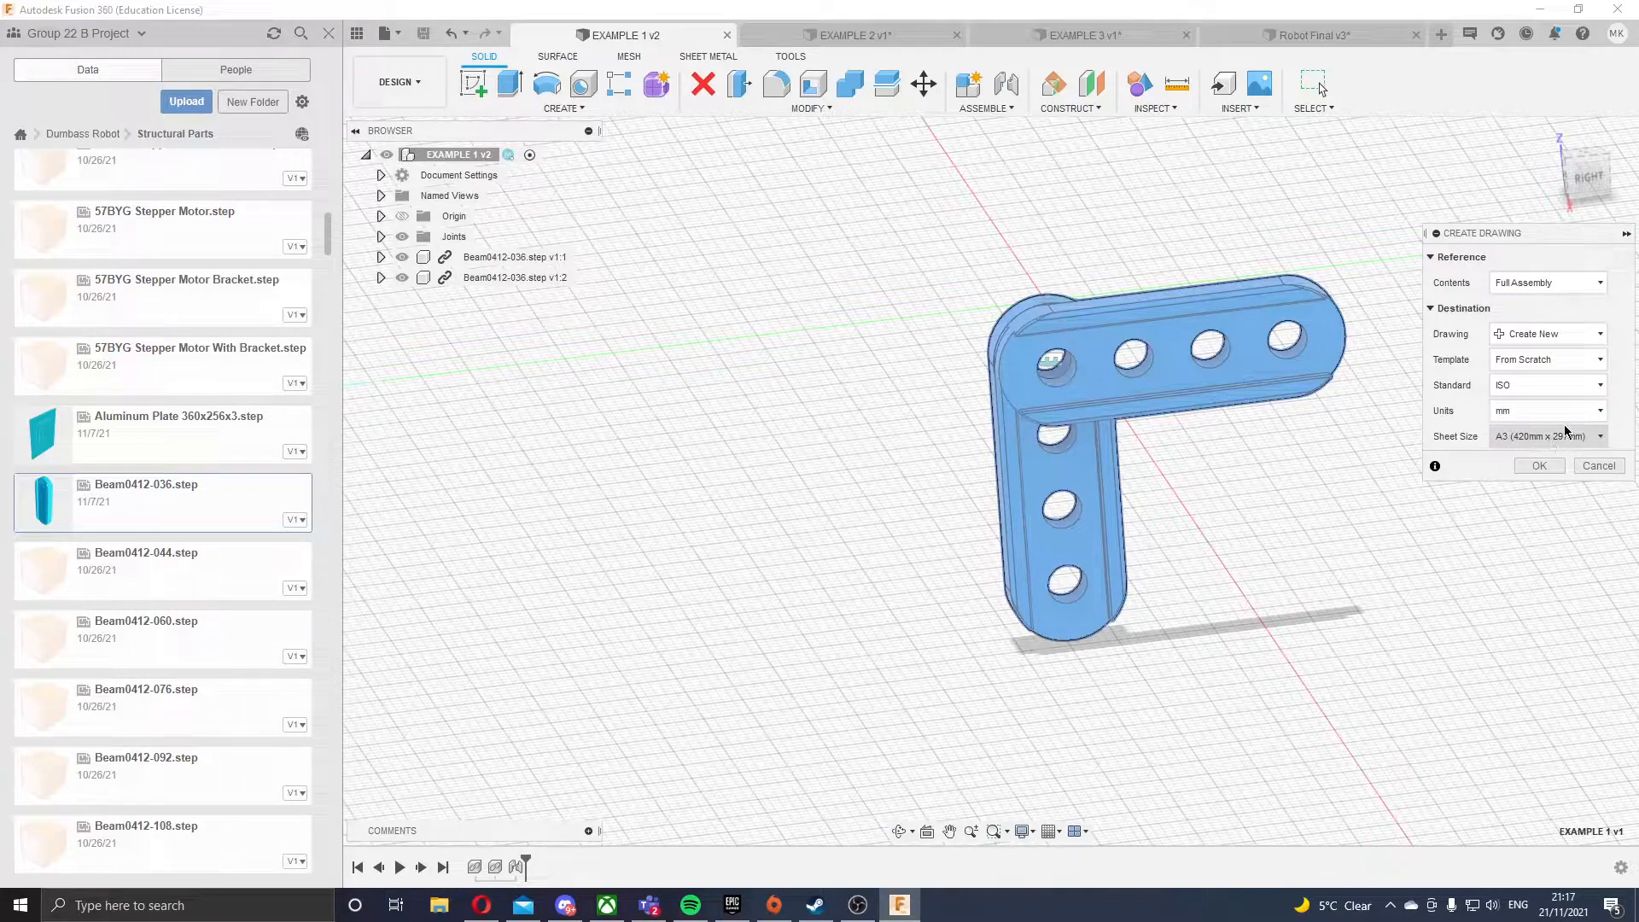
click(1566, 434)
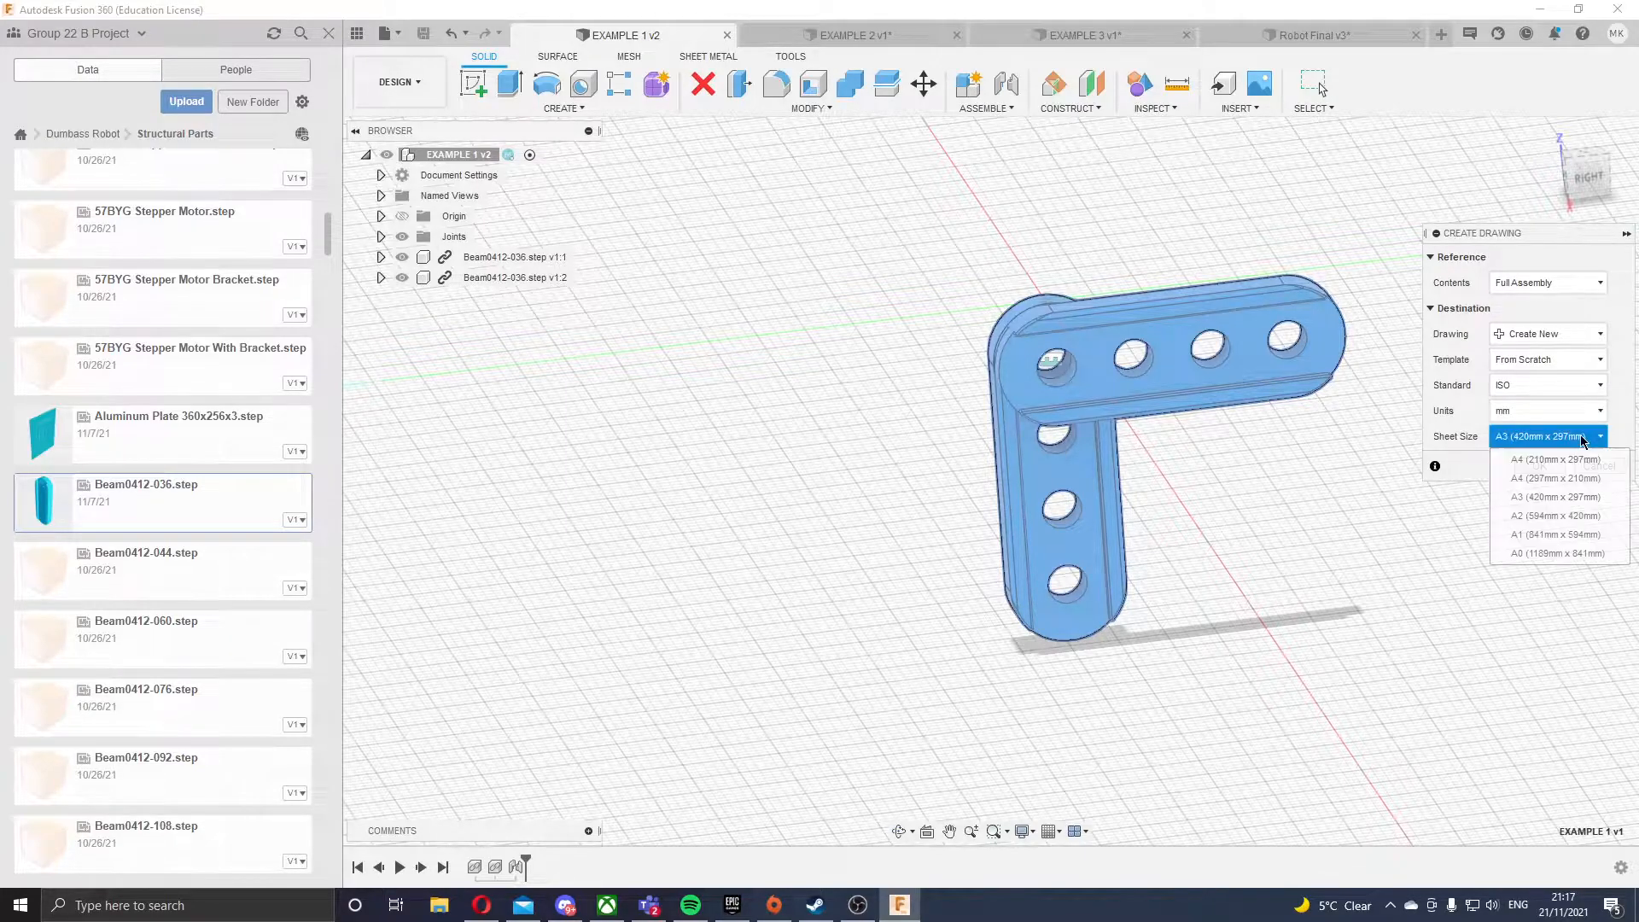
click(1566, 502)
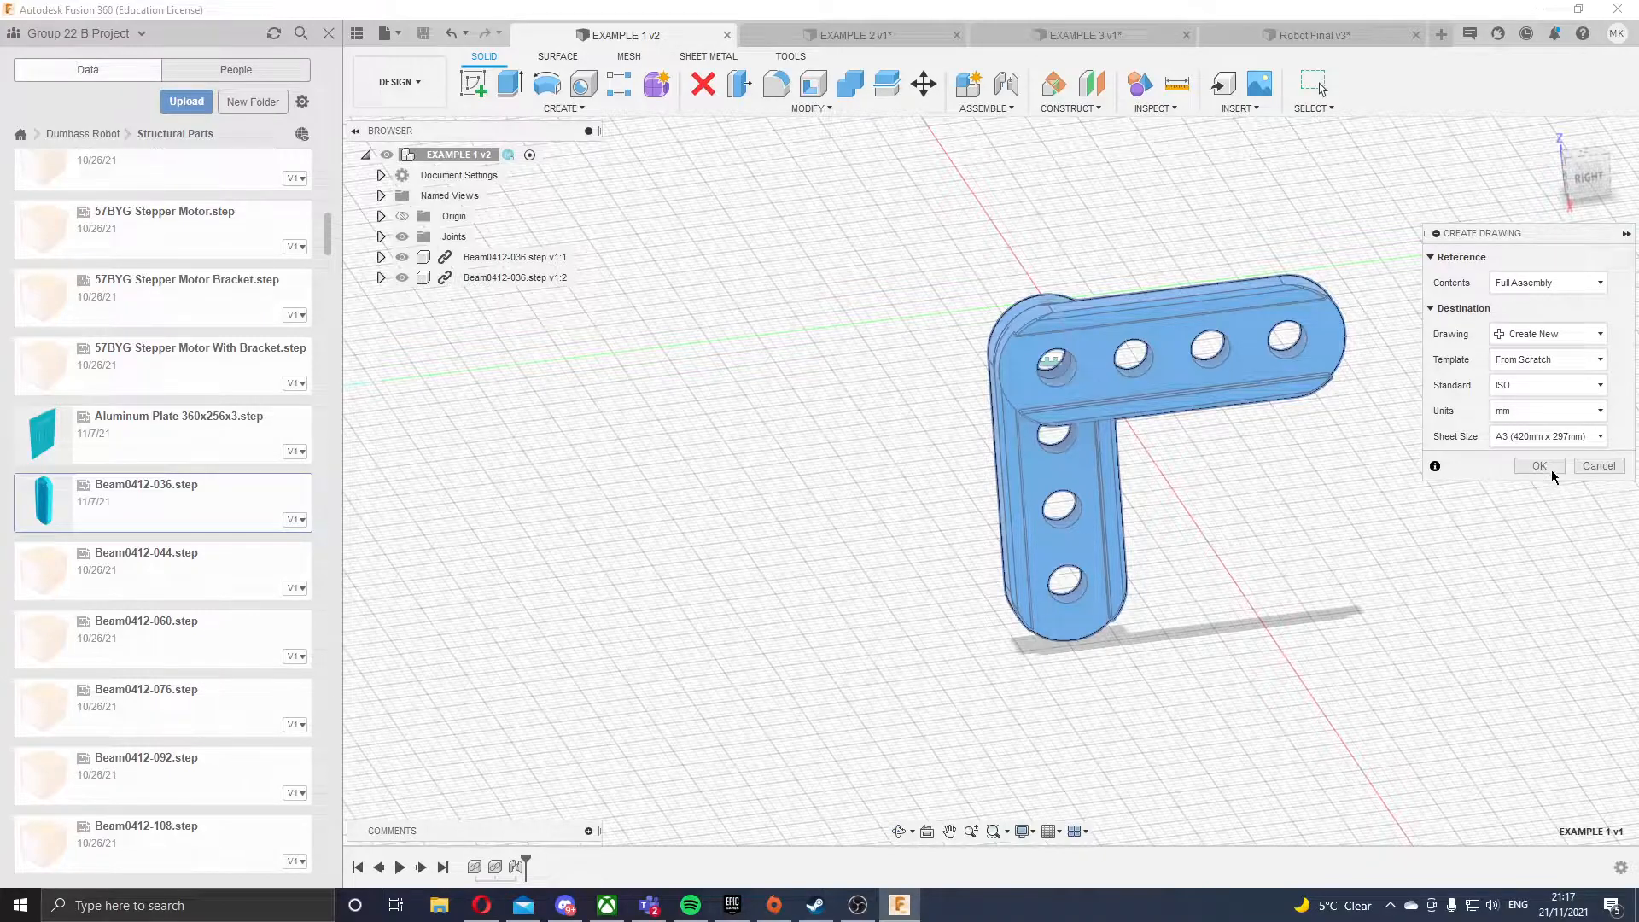
click(1541, 466)
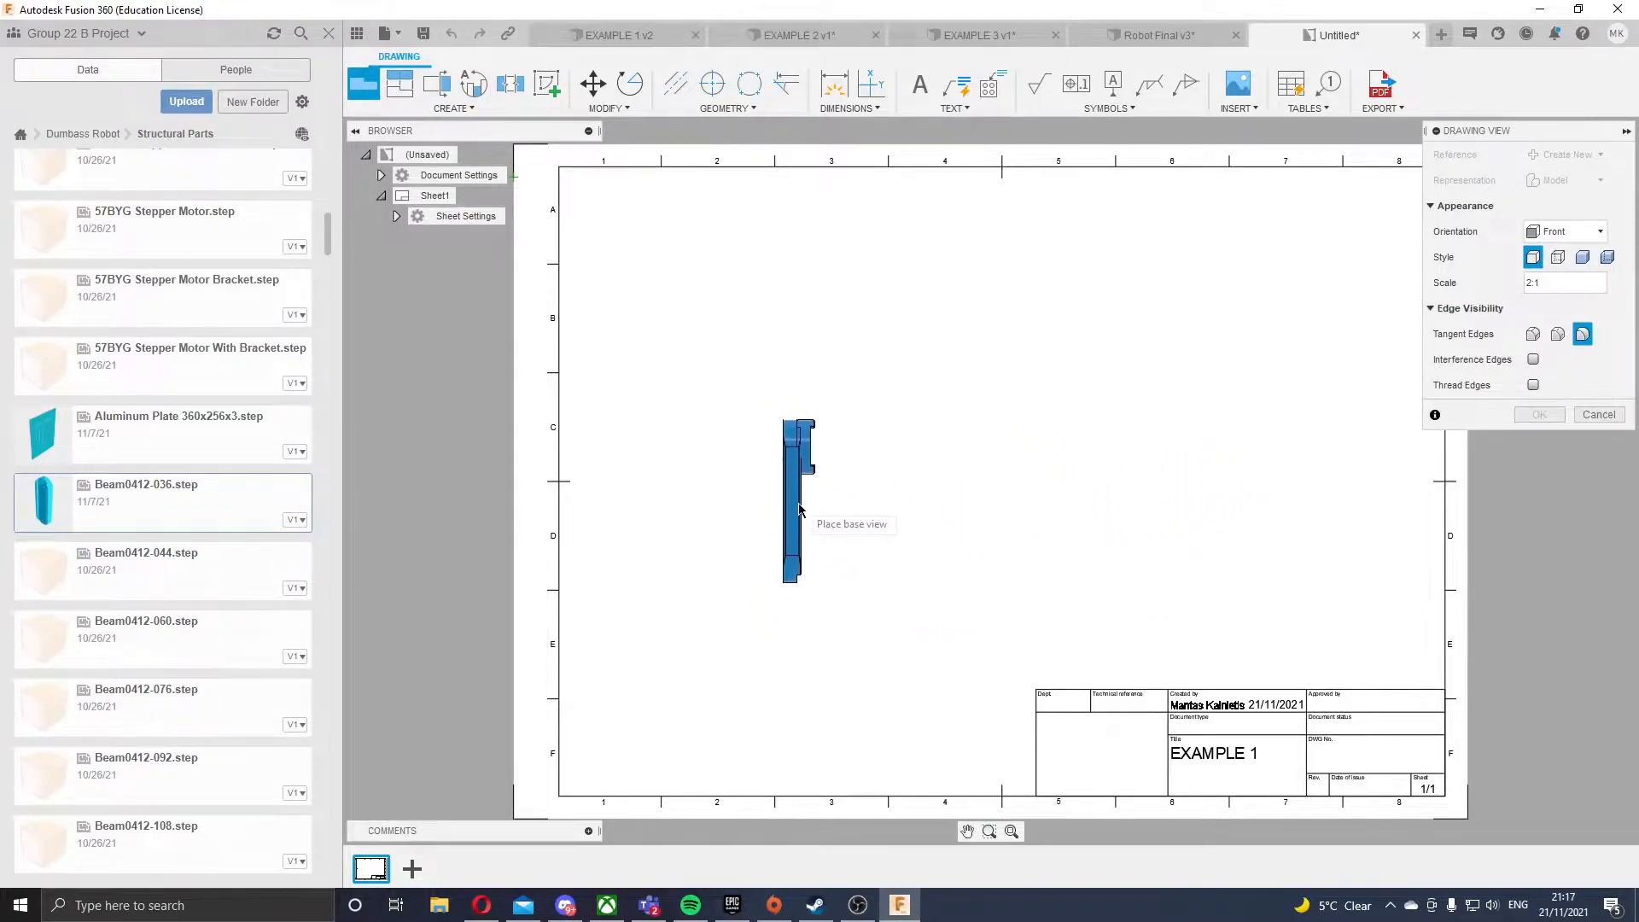
- Place the Front base view at 2:1 scale on the sheet's left side, with projected views above it and to its right
click(786, 532)
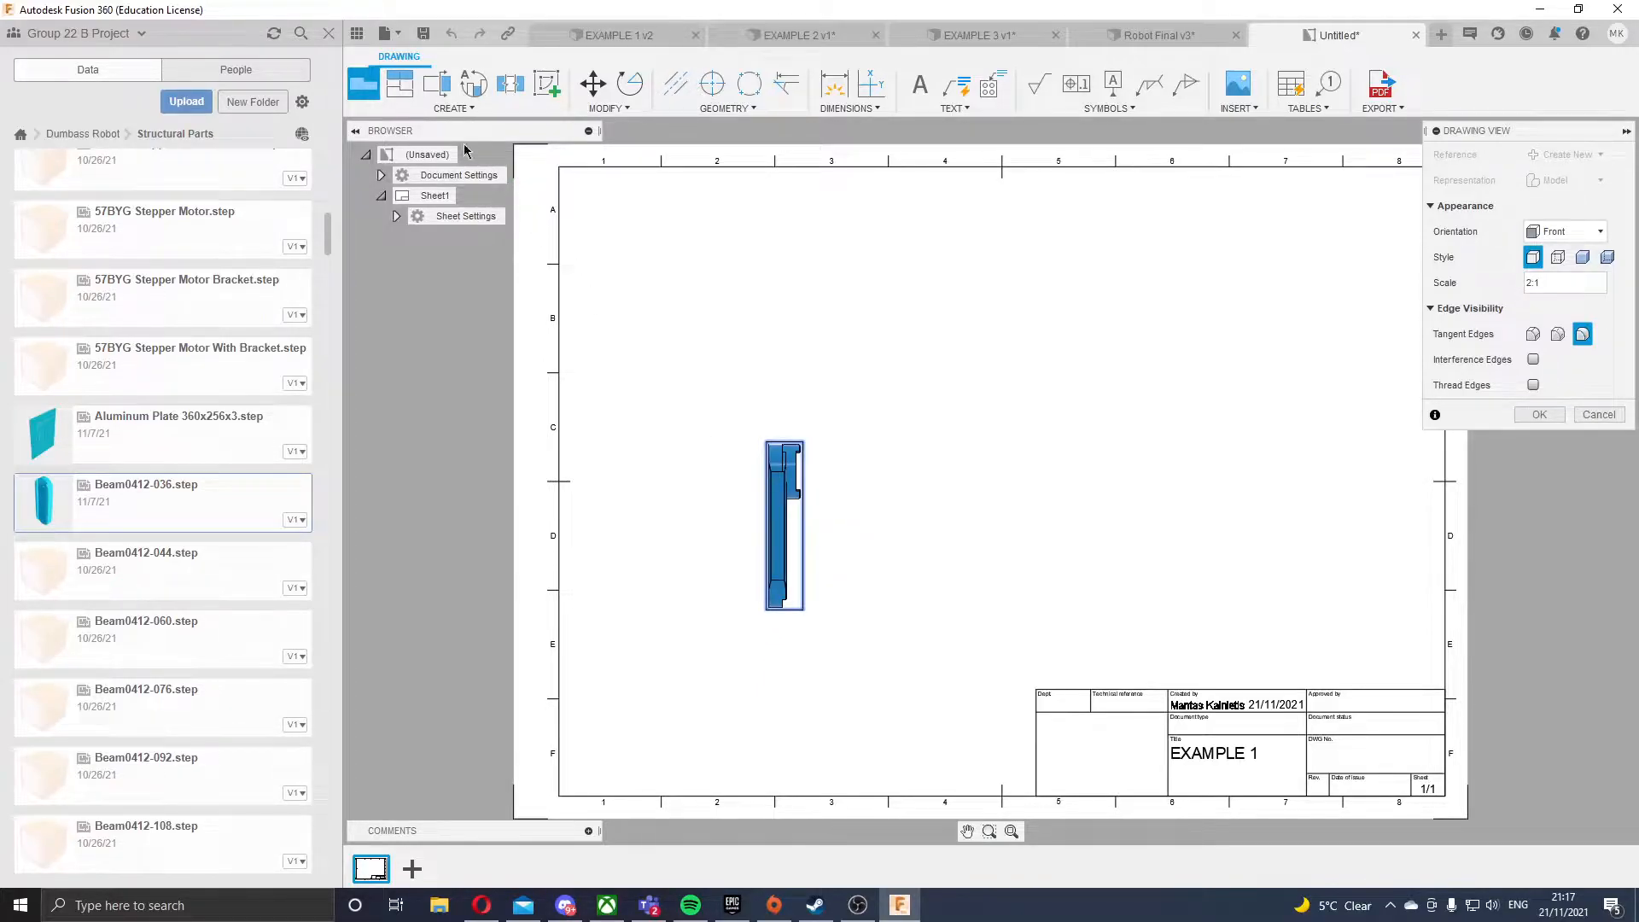
click(398, 84)
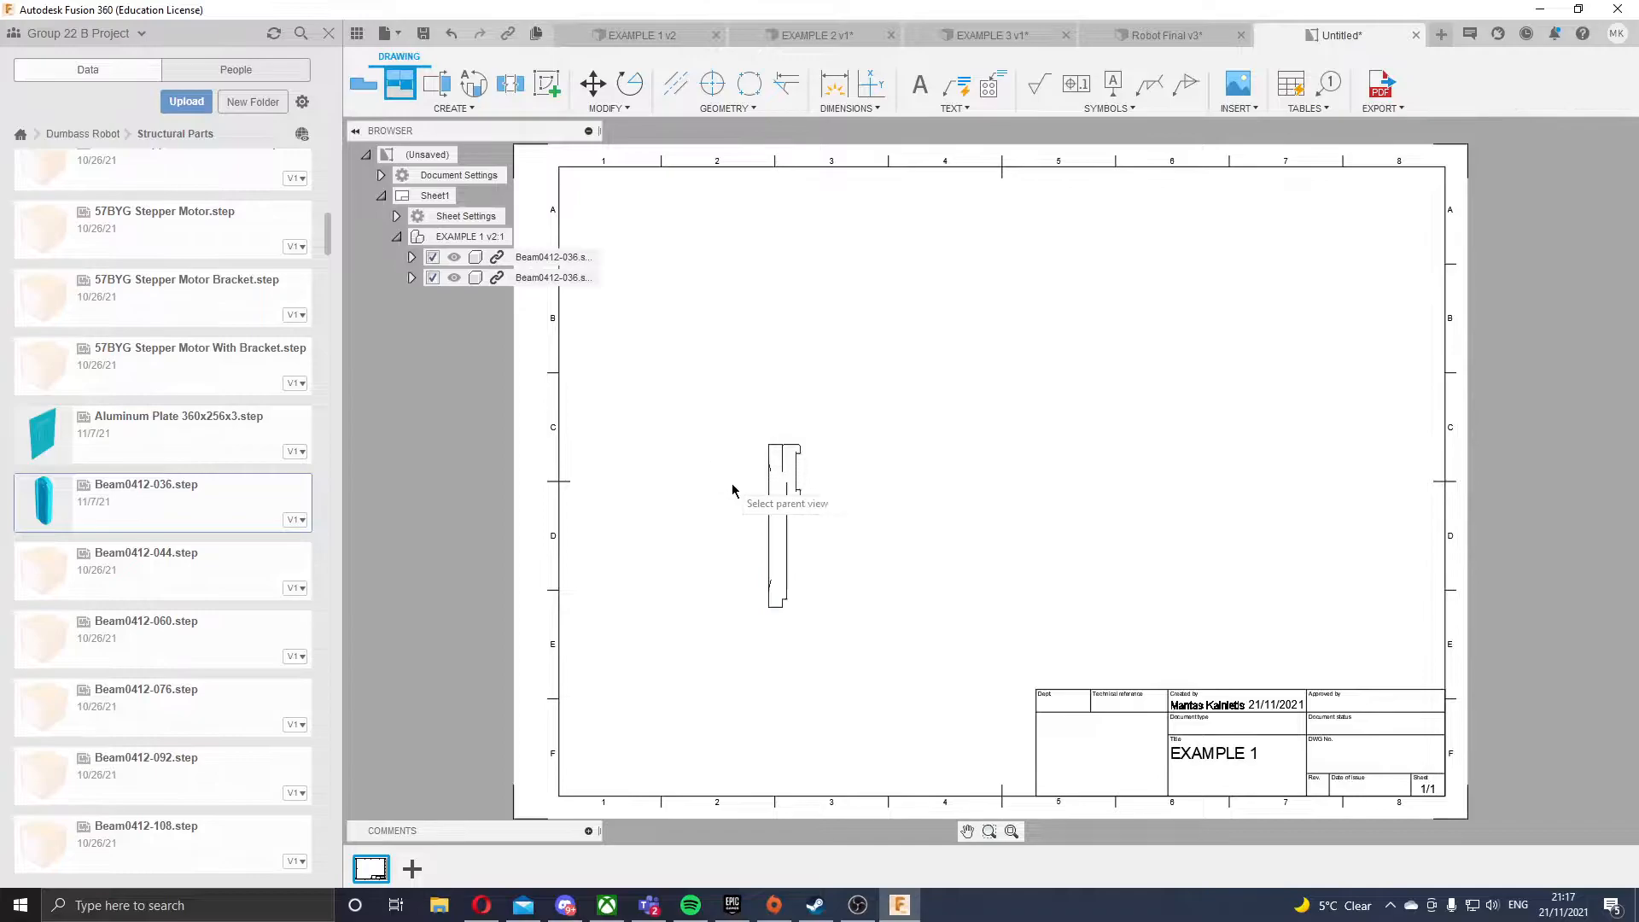
click(782, 510)
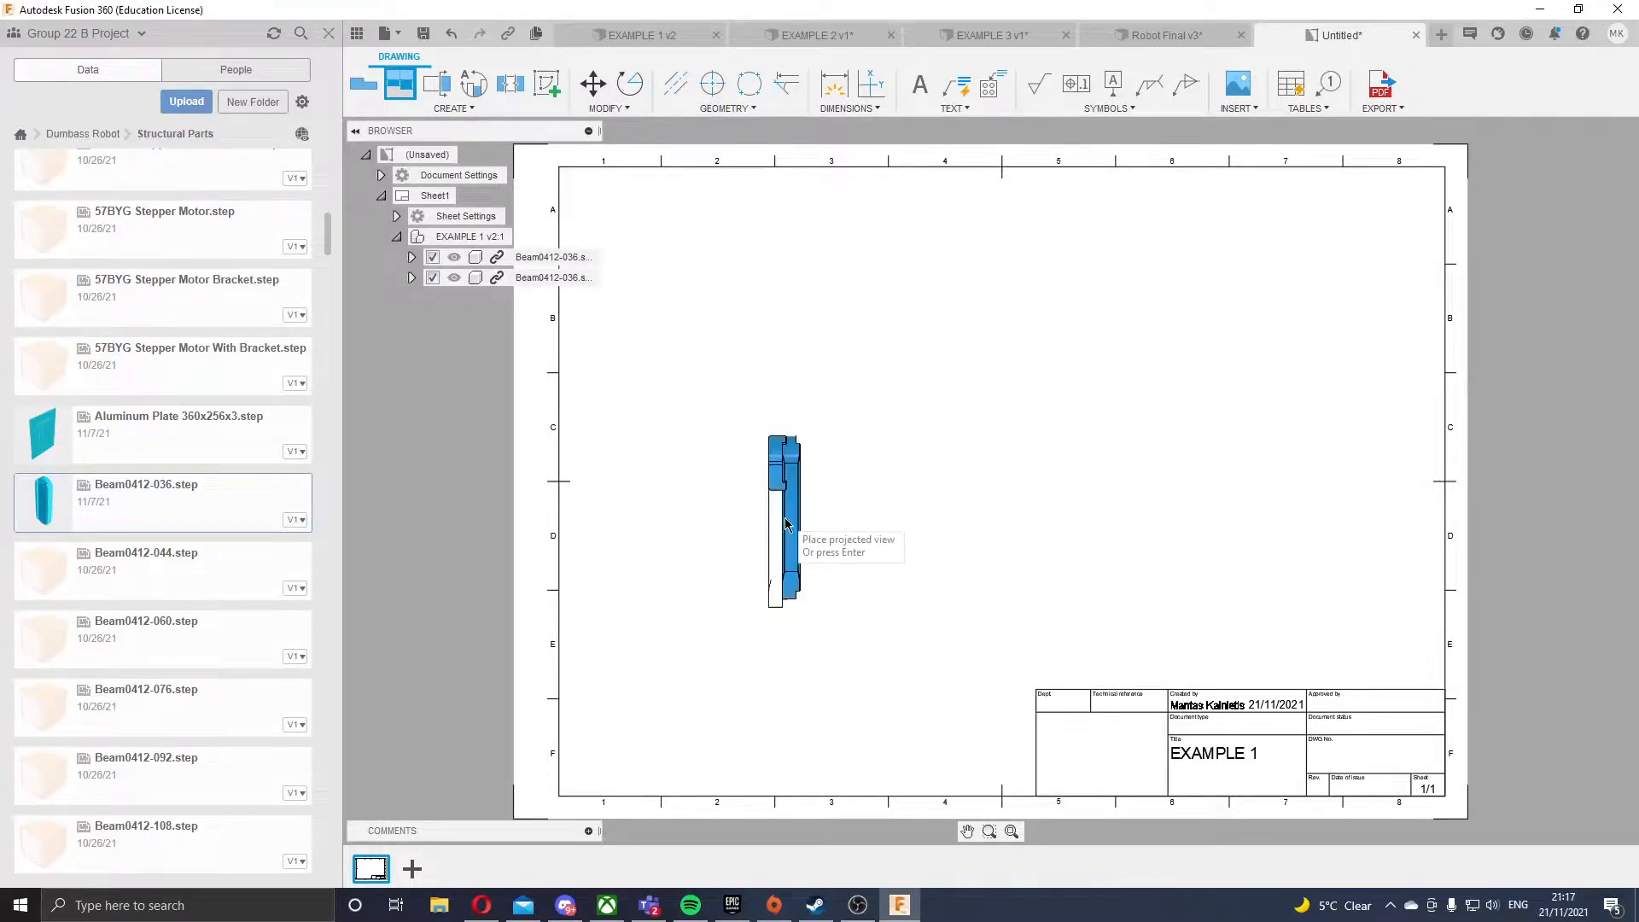
click(784, 309)
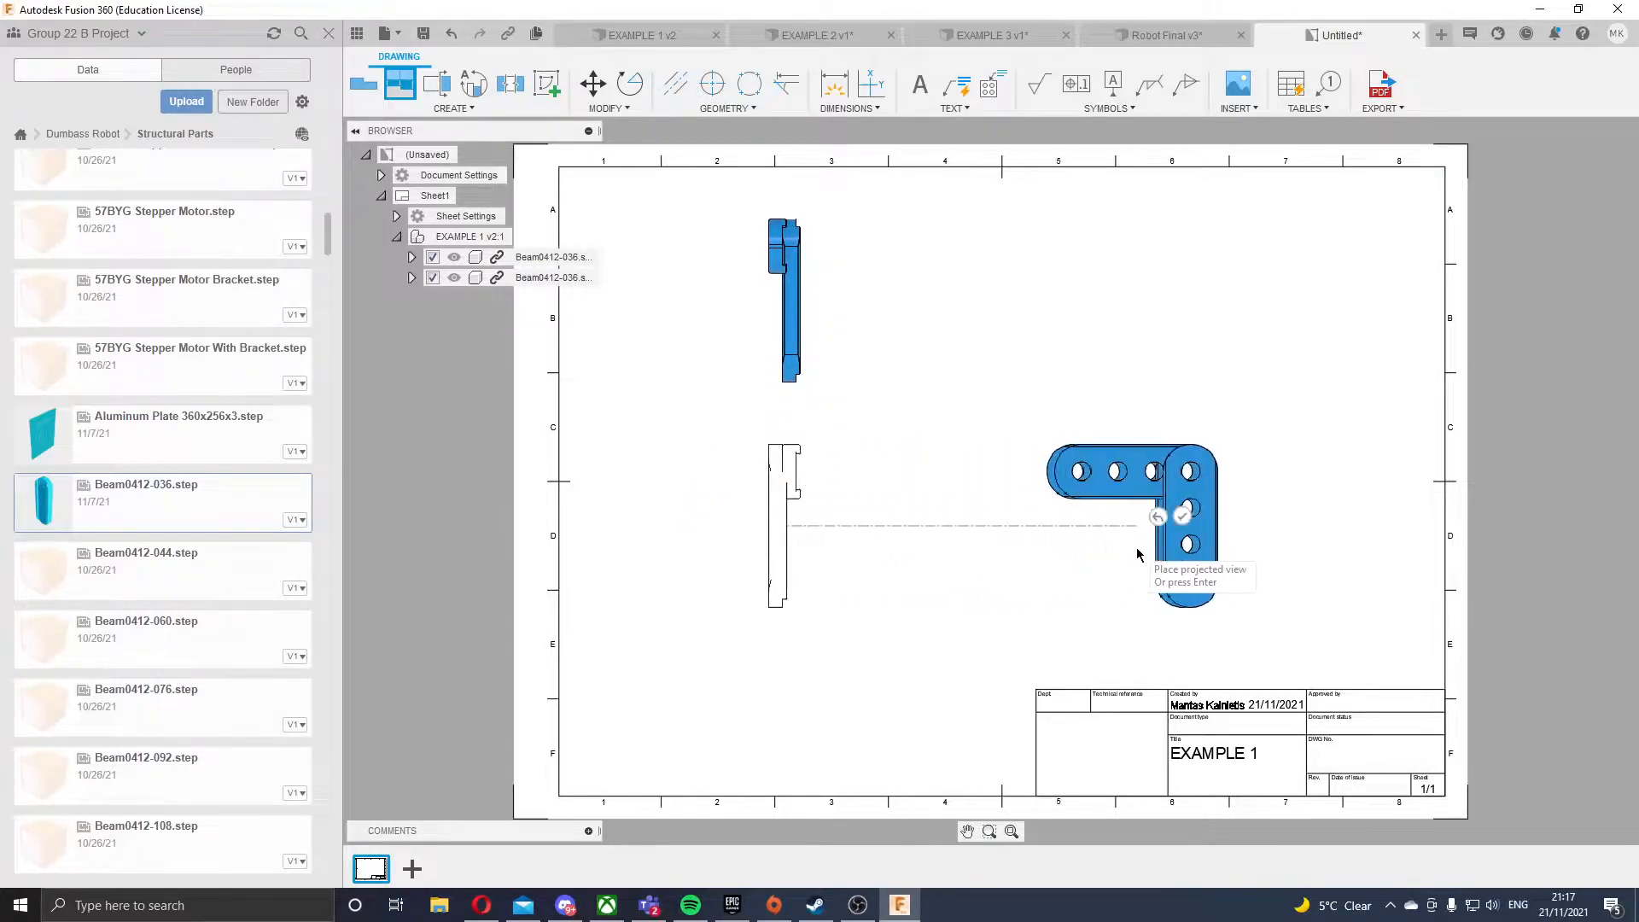
click(1183, 516)
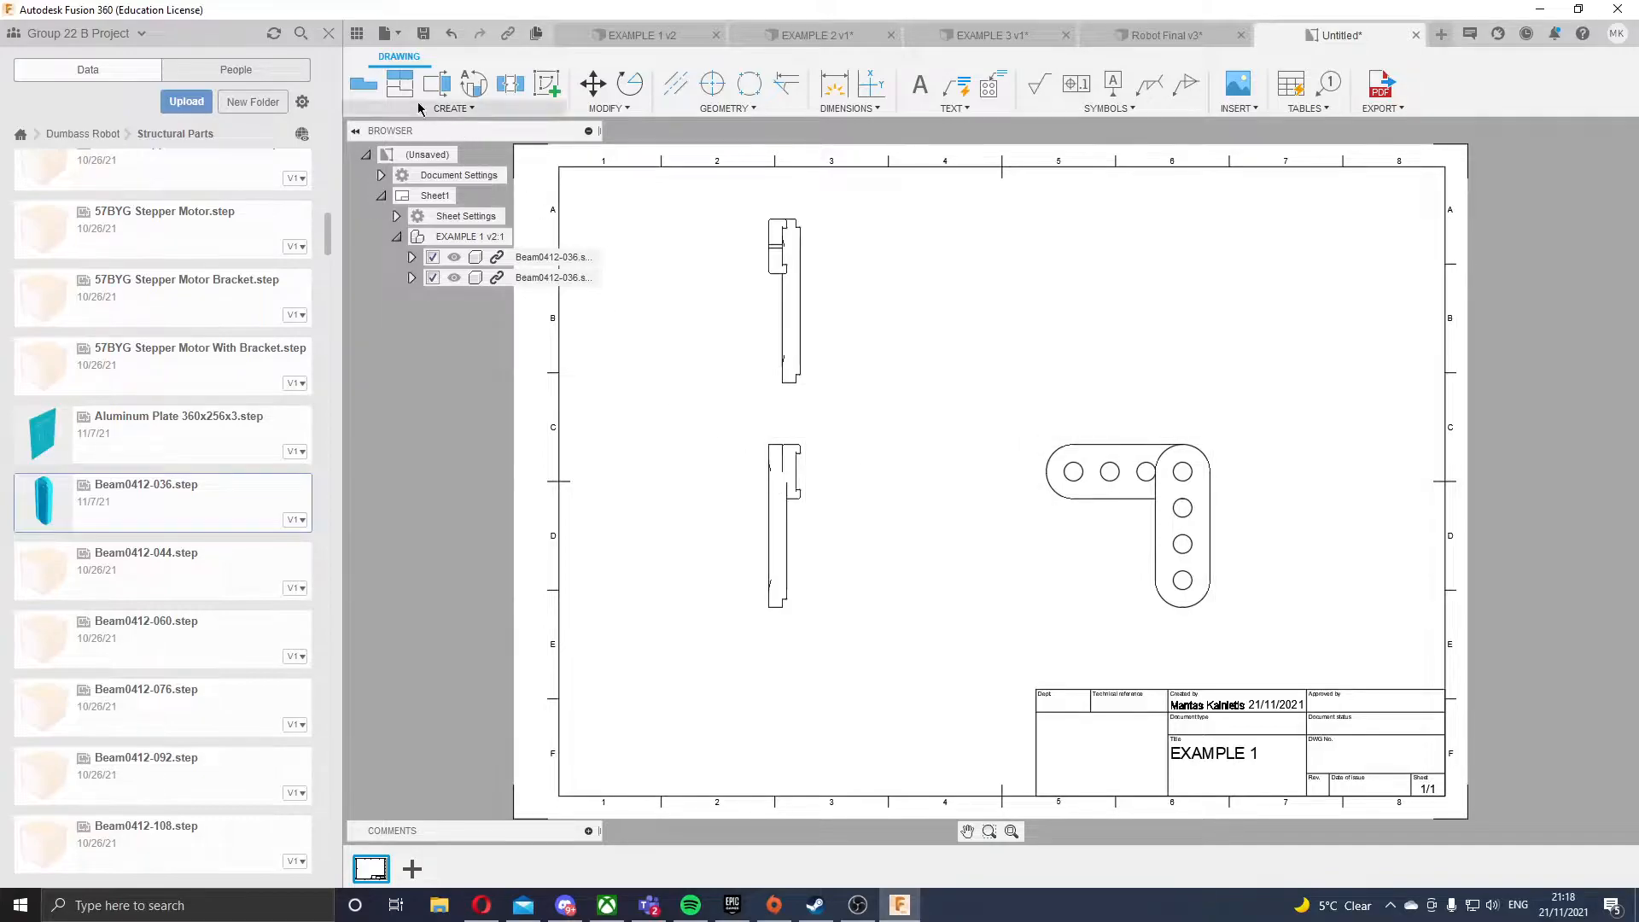
- Project an isometric view from the front base view into the sheet's lower-left corner
click(401, 86)
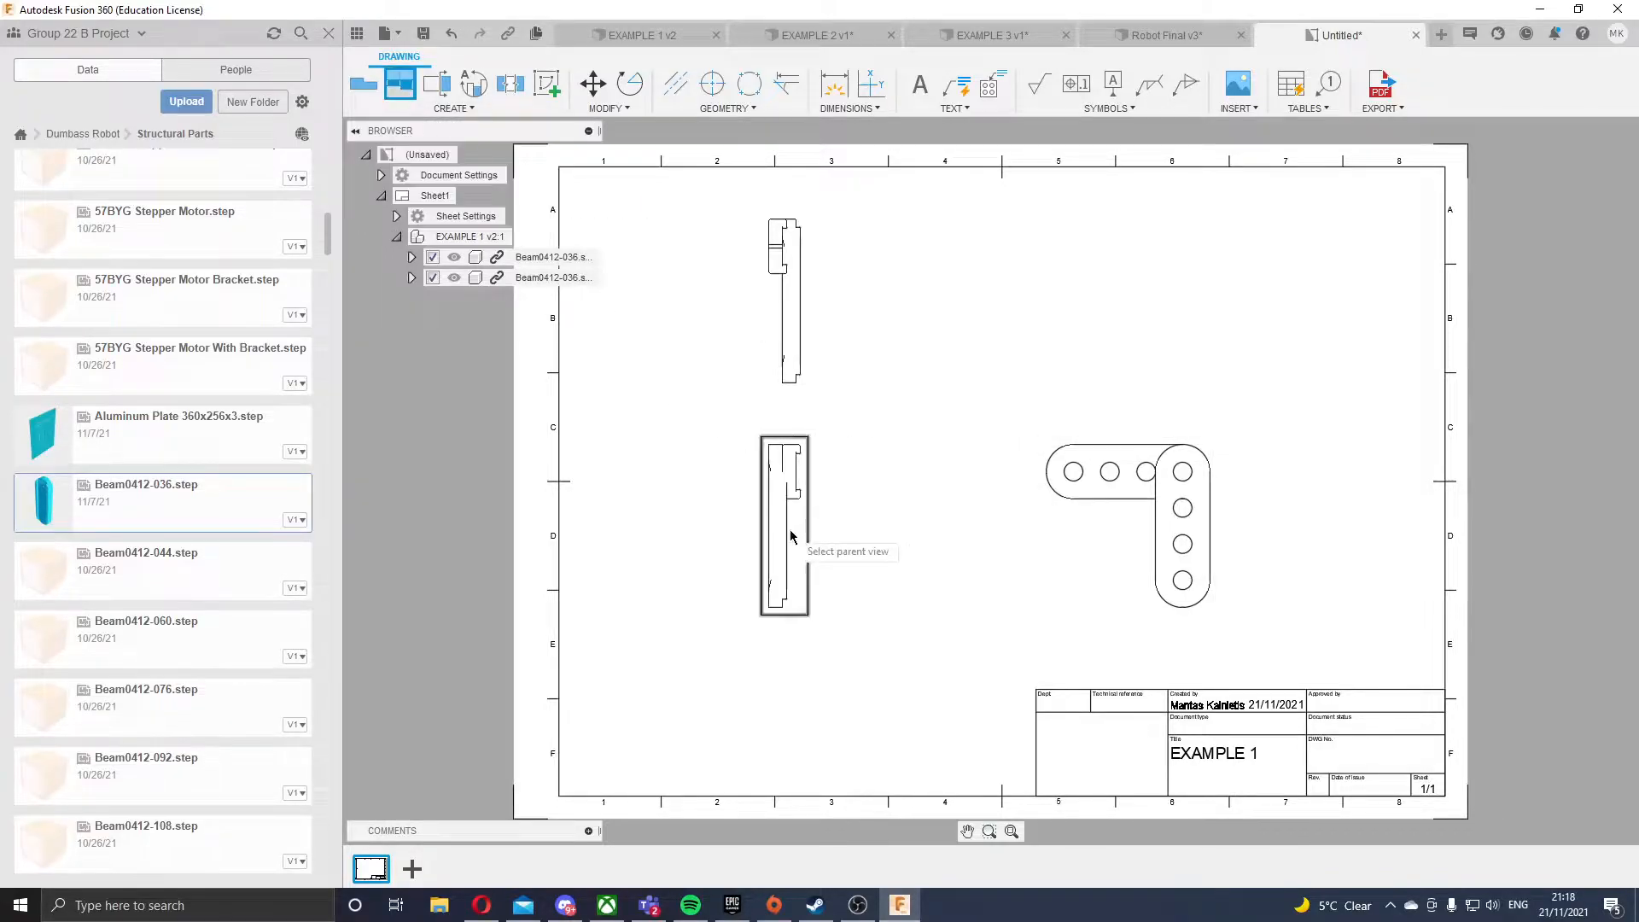
click(808, 503)
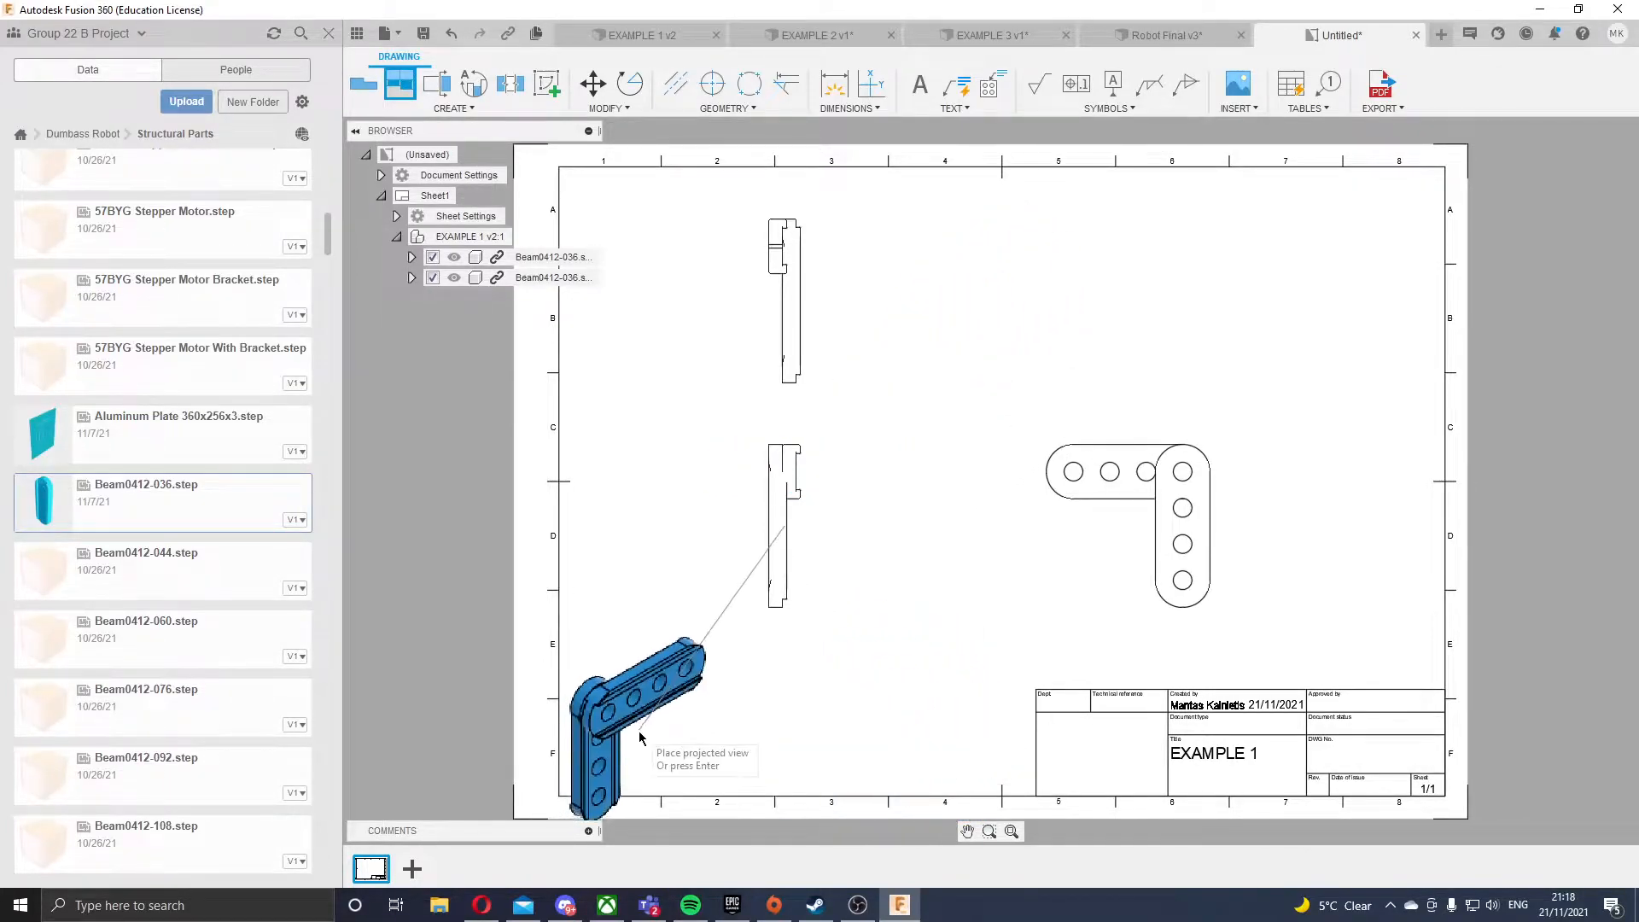
click(636, 687)
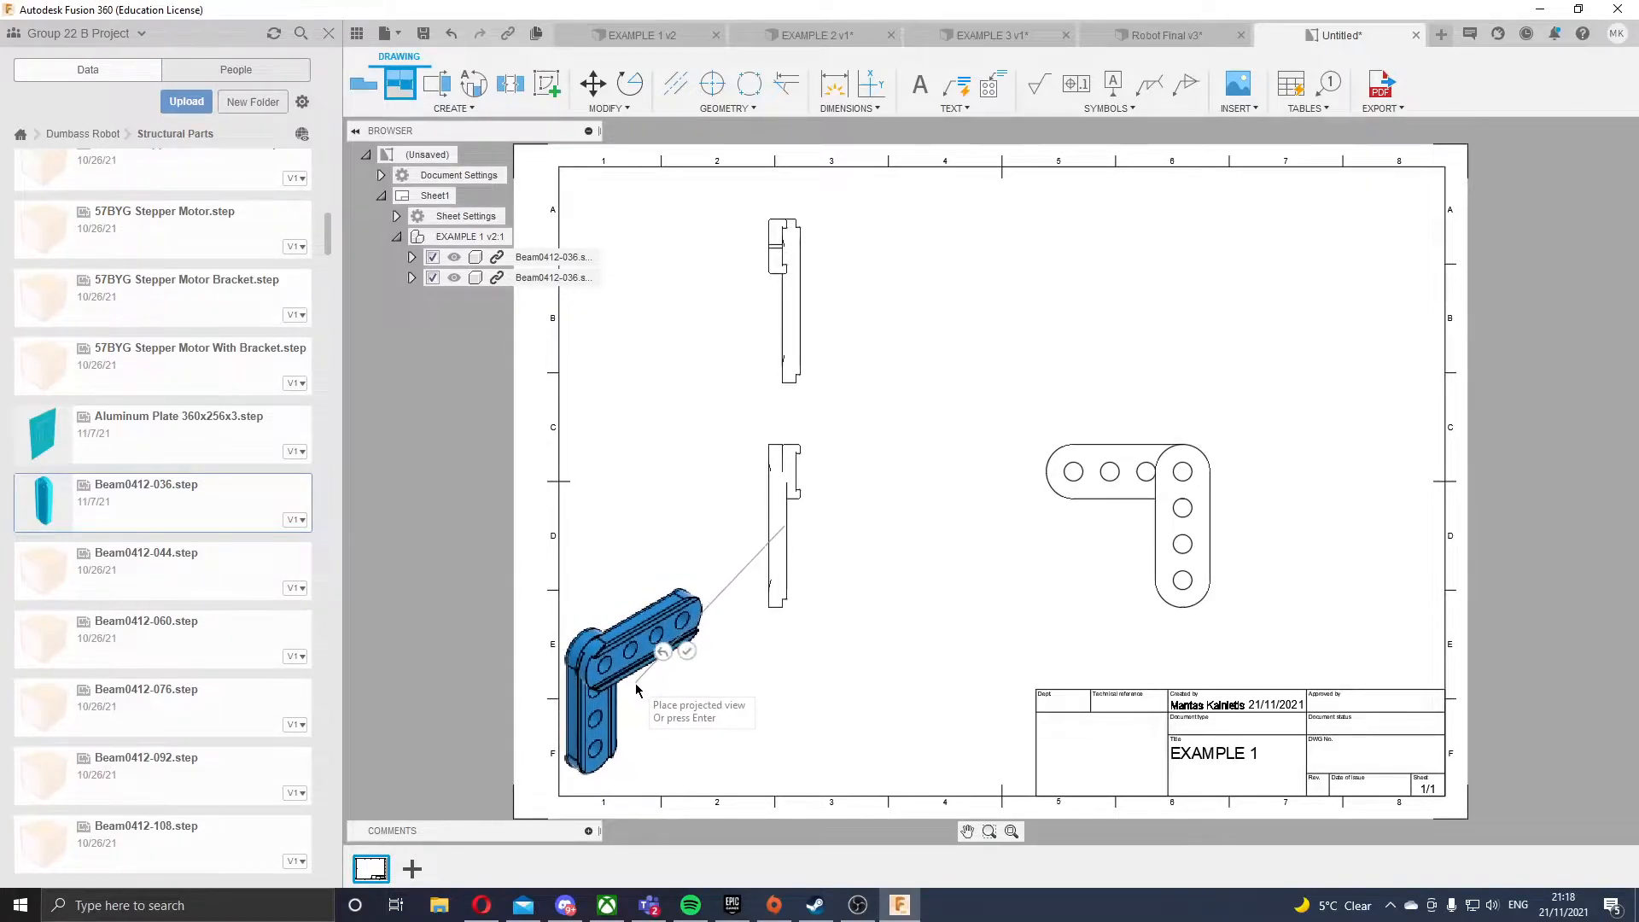
click(687, 652)
- Move the isometric view to the sheet's upper right, above the projected side view of the L-shaped beams
drag(631, 663, 1143, 280)
click(1140, 285)
click(1135, 290)
click(1131, 286)
click(907, 636)
click(909, 632)
click(910, 628)
click(1136, 332)
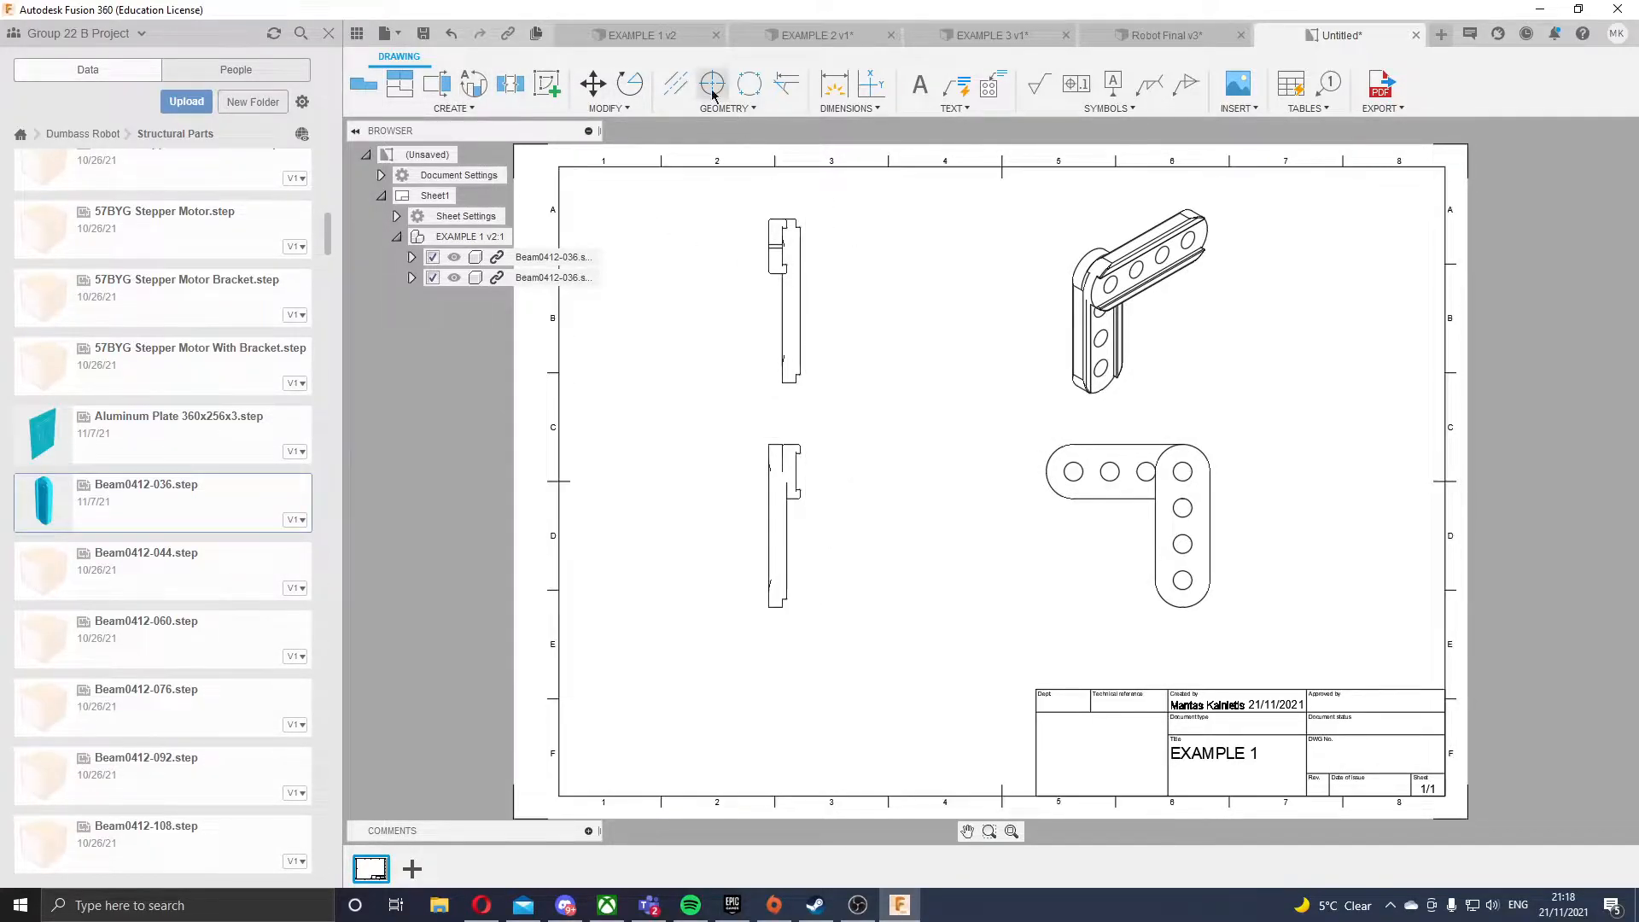
click(835, 89)
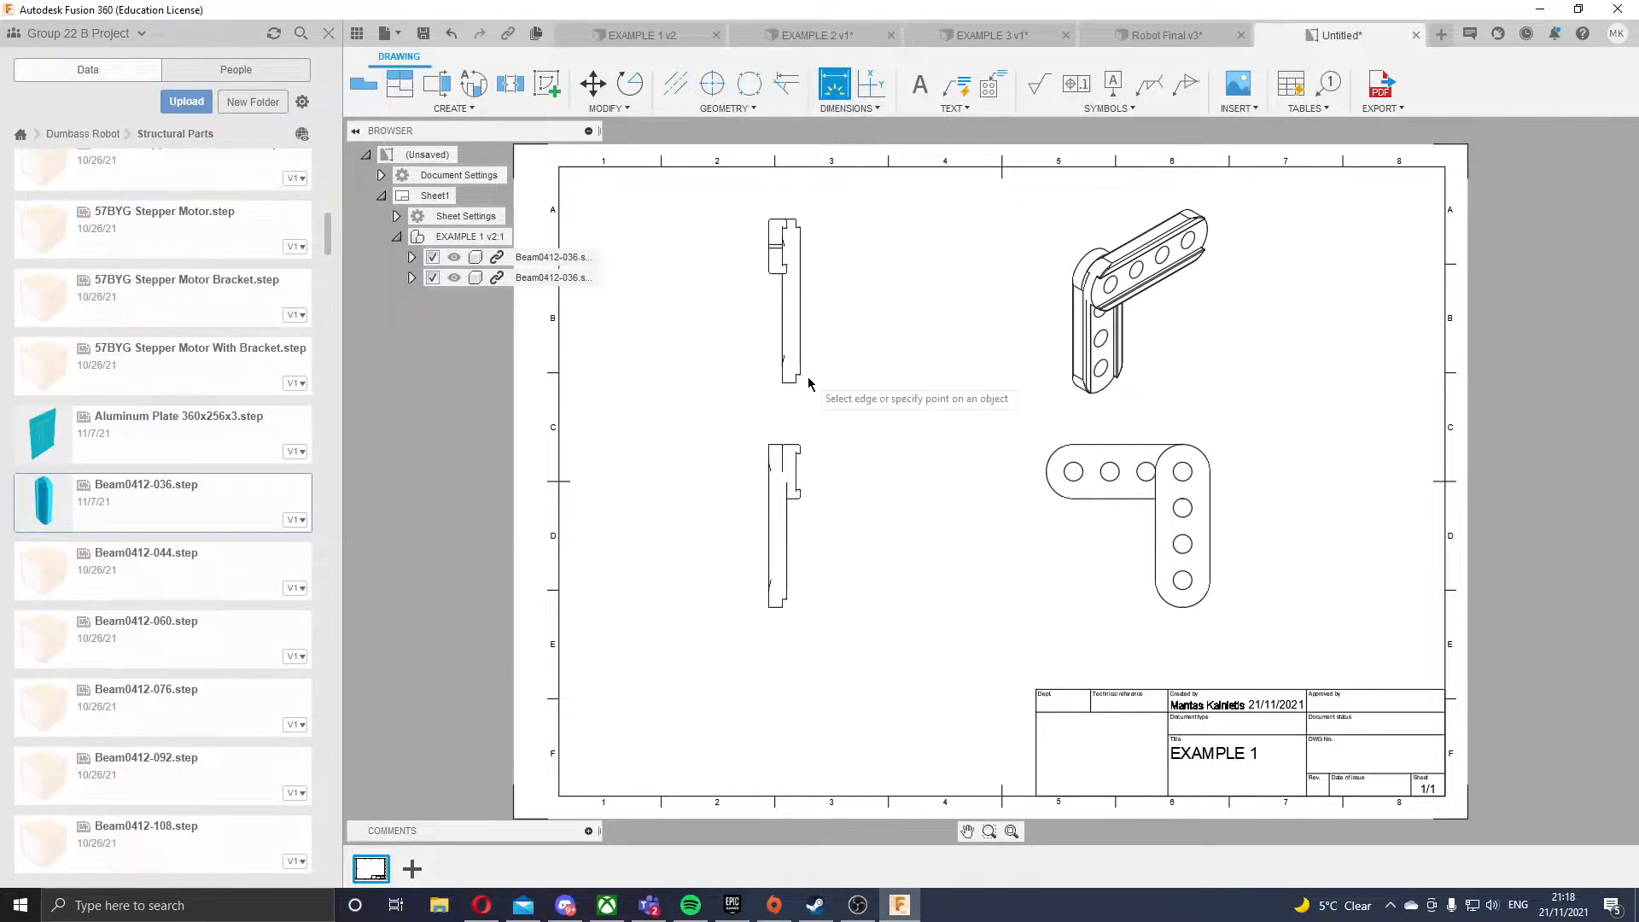
scroll(809, 381, up, 2)
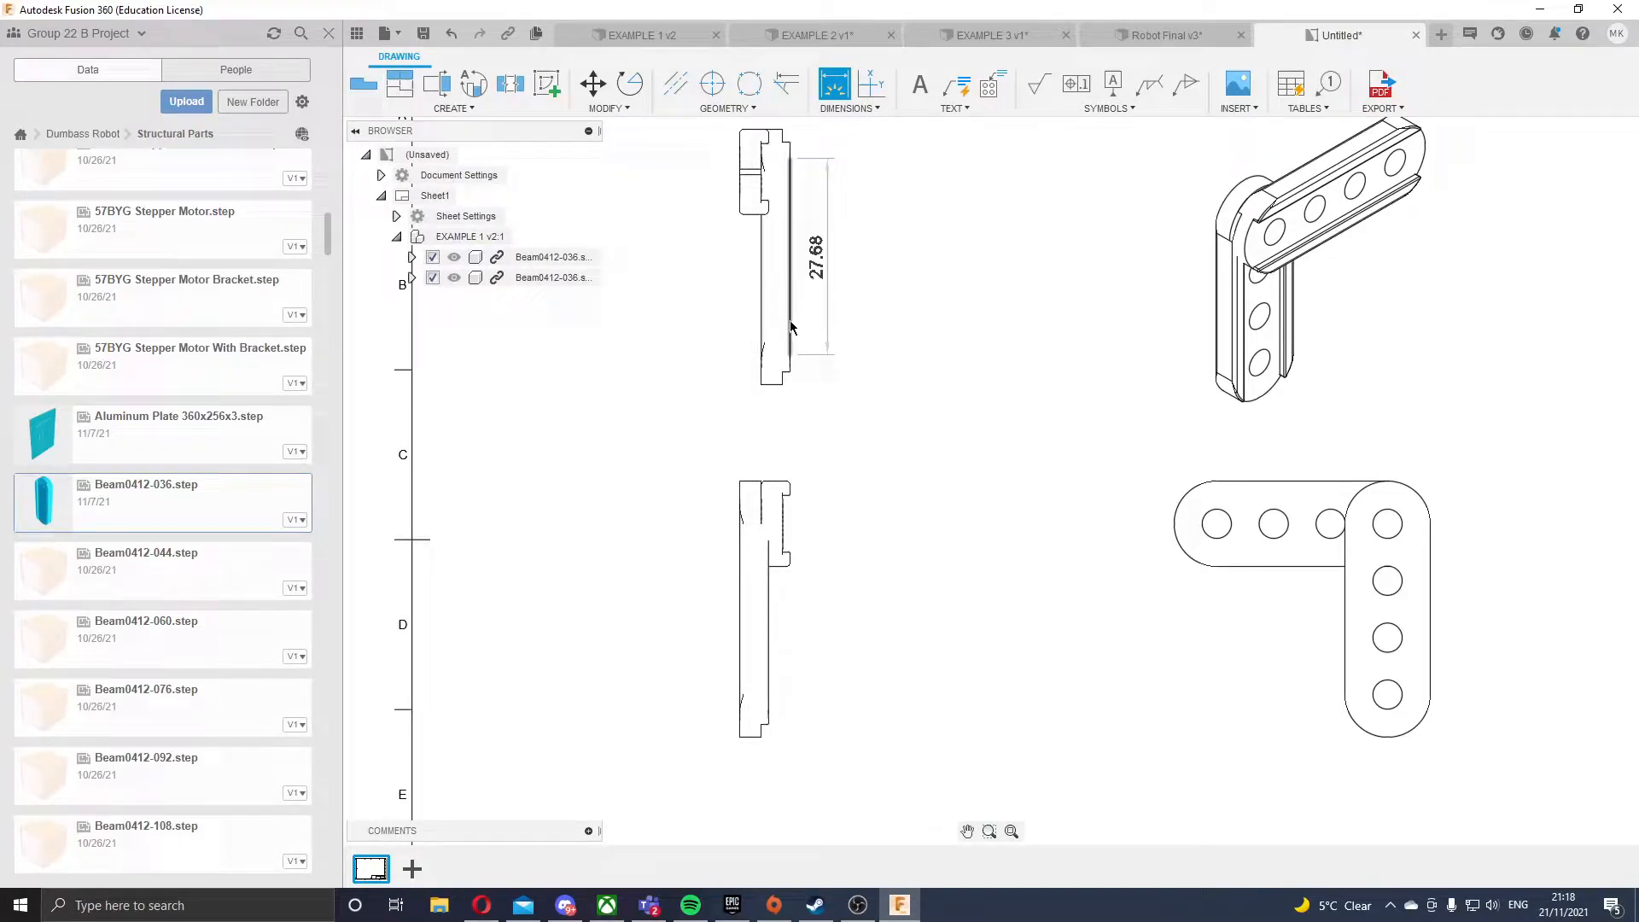
scroll(791, 323, up, 1)
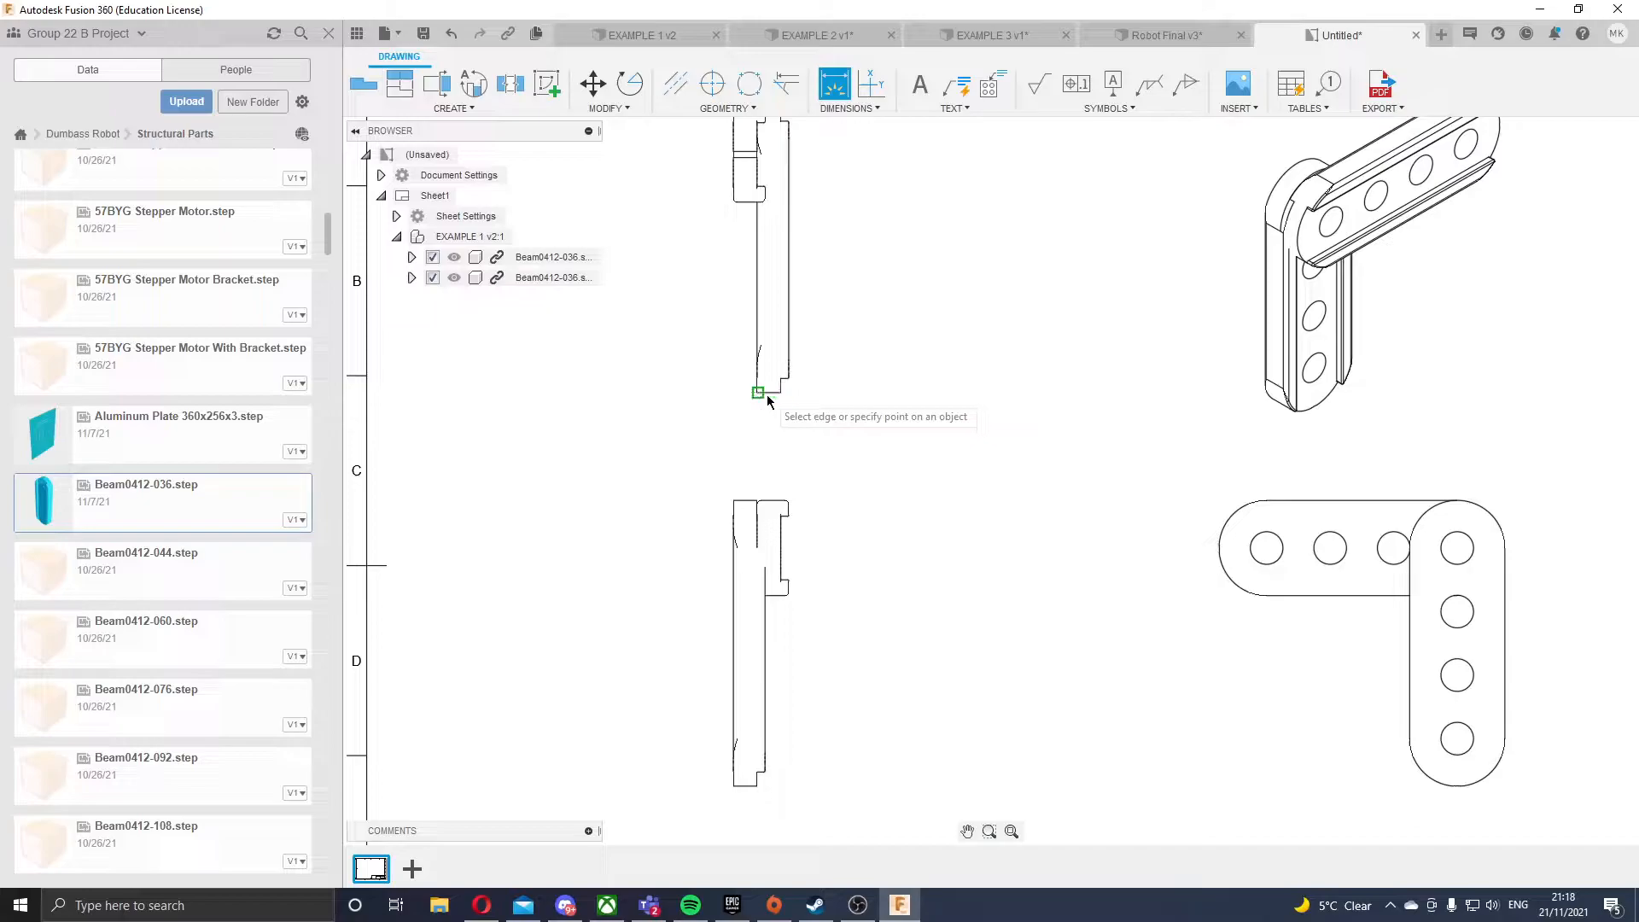
scroll(762, 408, up, 3)
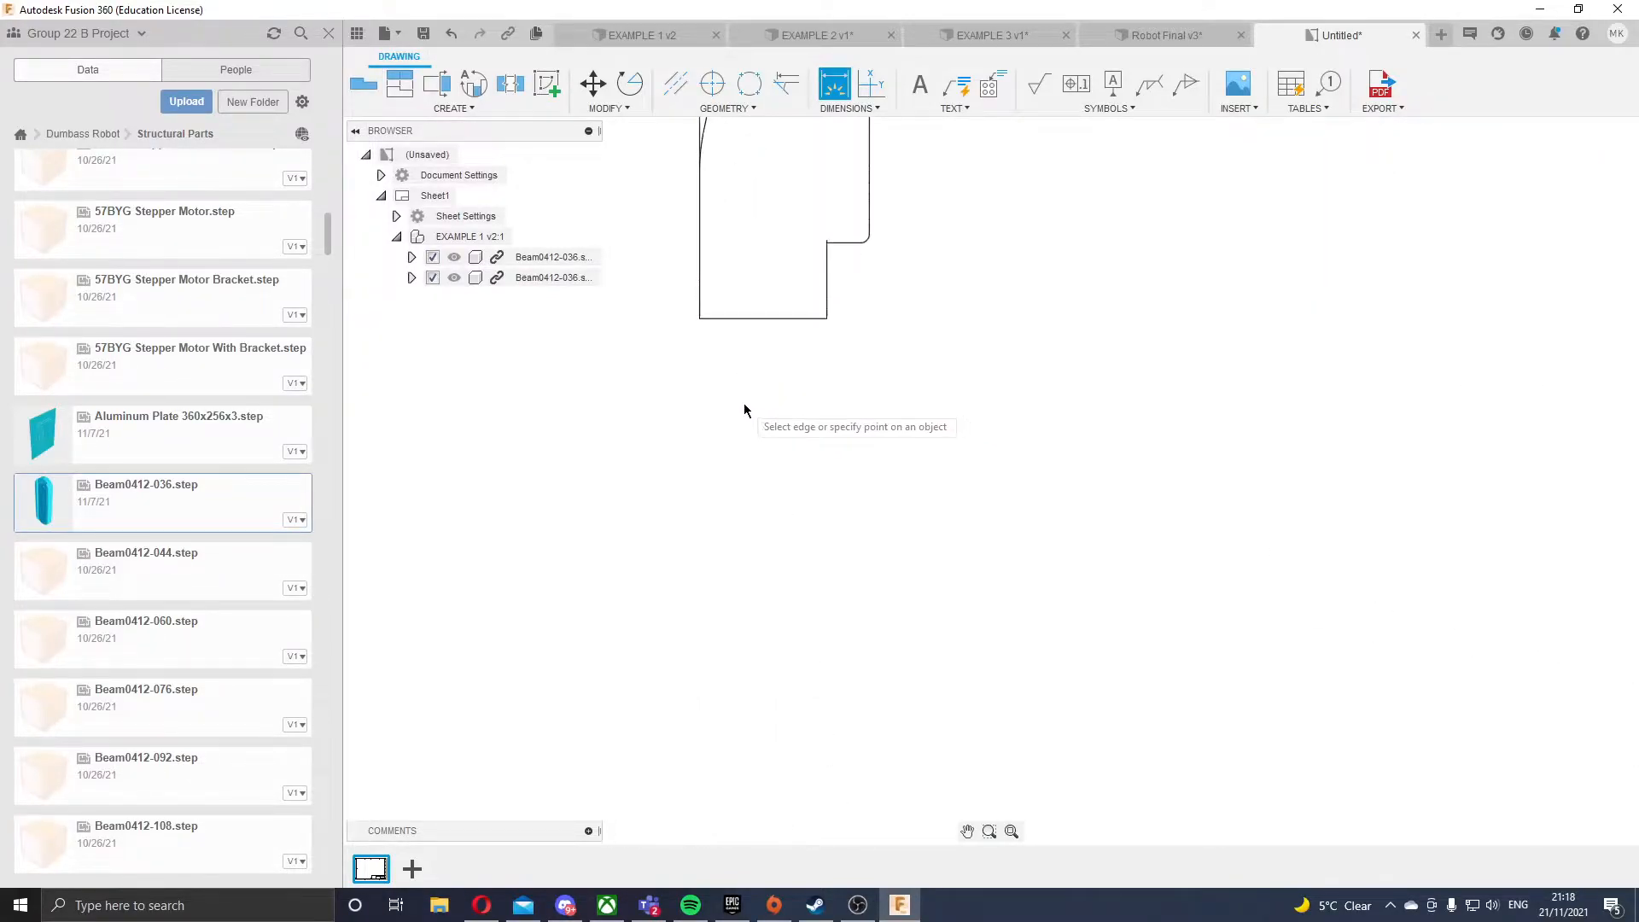
click(700, 319)
scroll(868, 243, down, 2)
scroll(871, 243, down, 2)
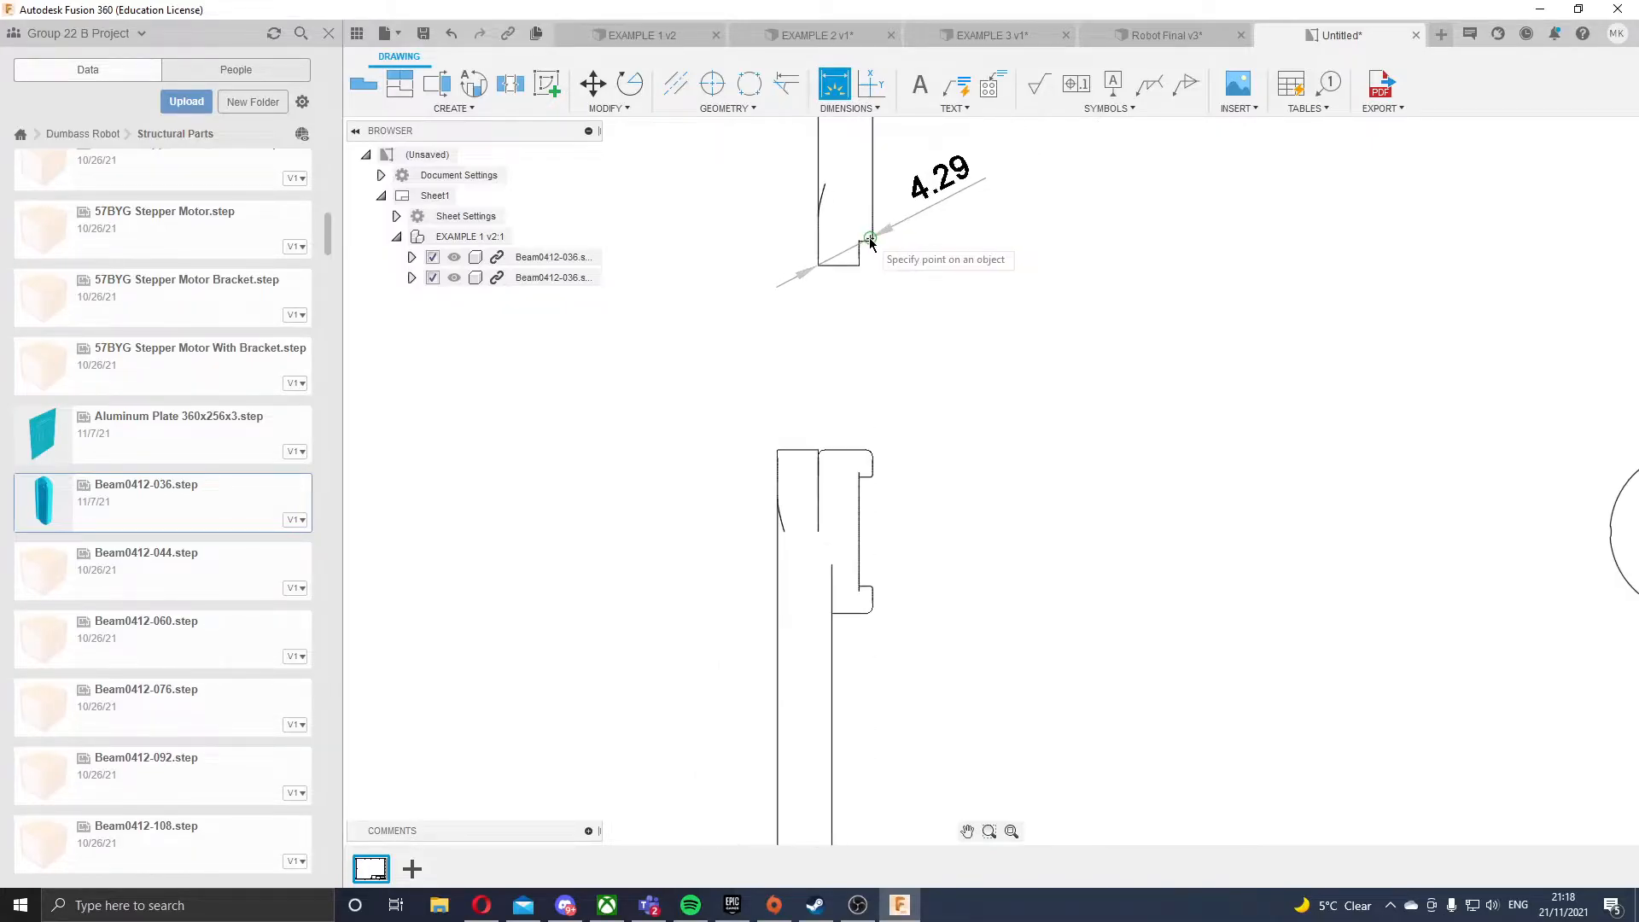
right_click(853, 298)
click(801, 282)
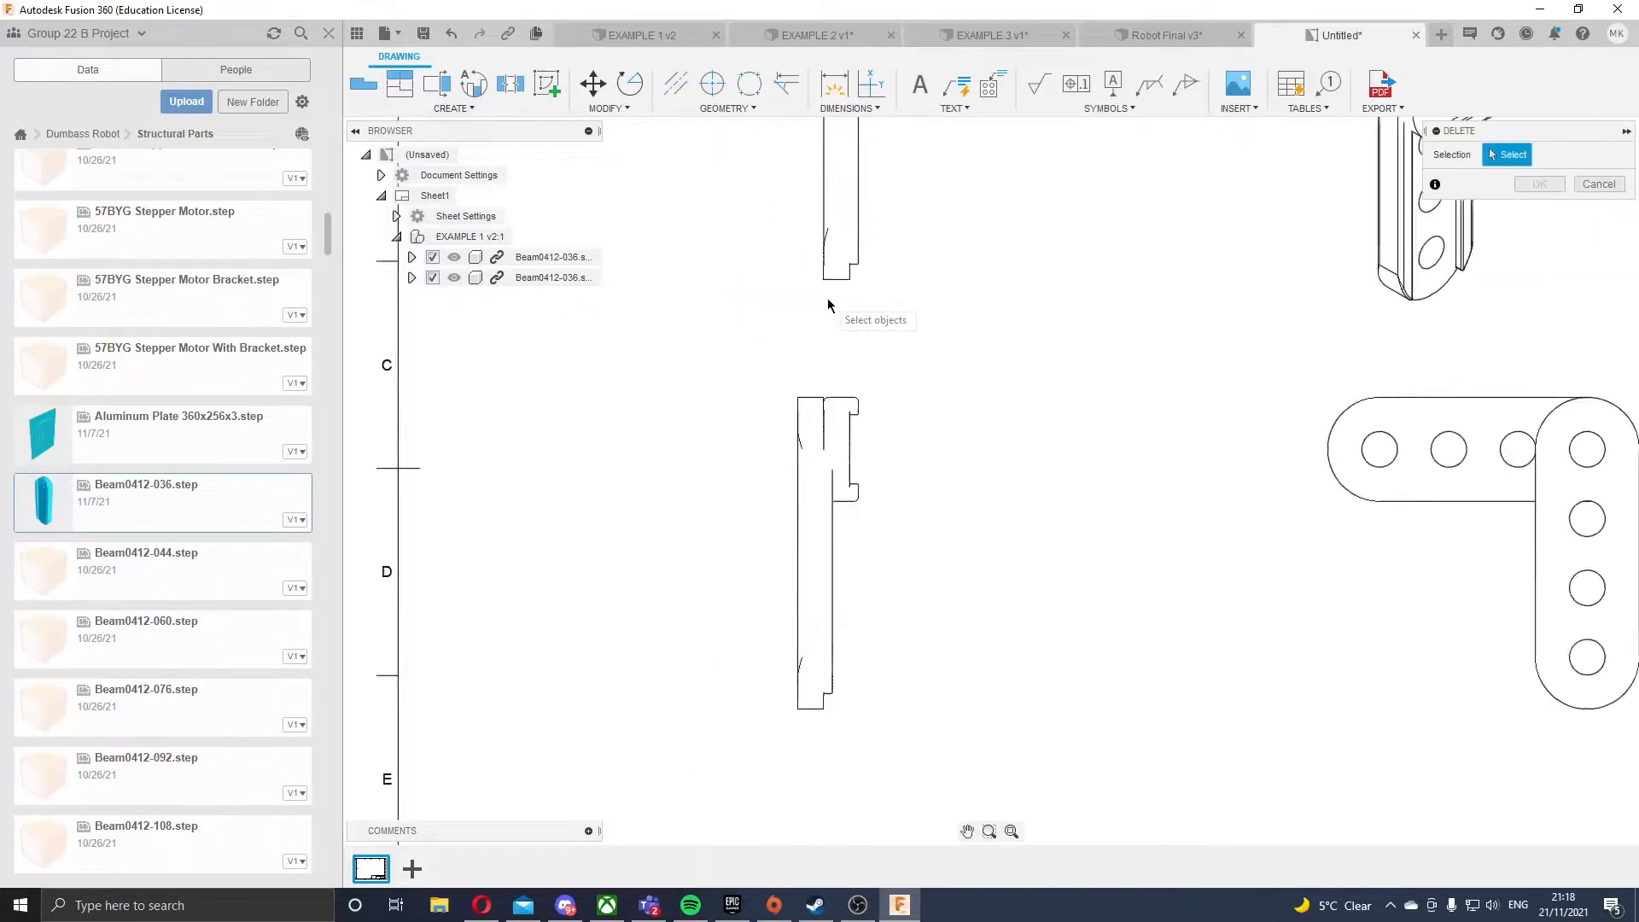
scroll(833, 297, down, 3)
scroll(845, 299, up, 4)
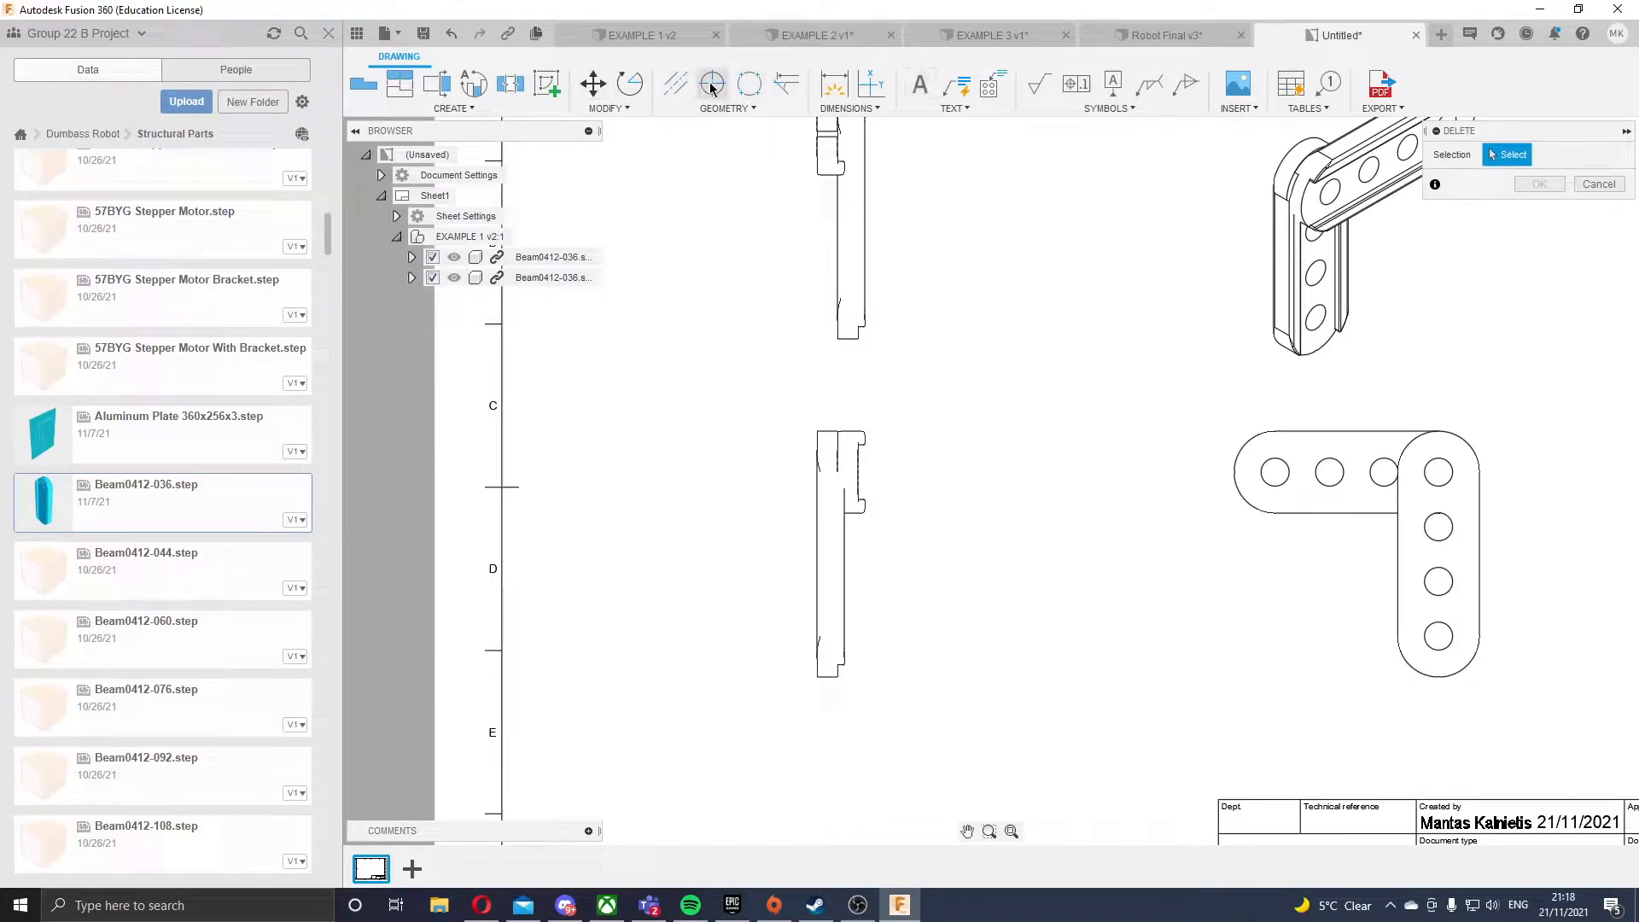
- Dimension the overall height of the front base view, placing the dimension to its left
click(834, 84)
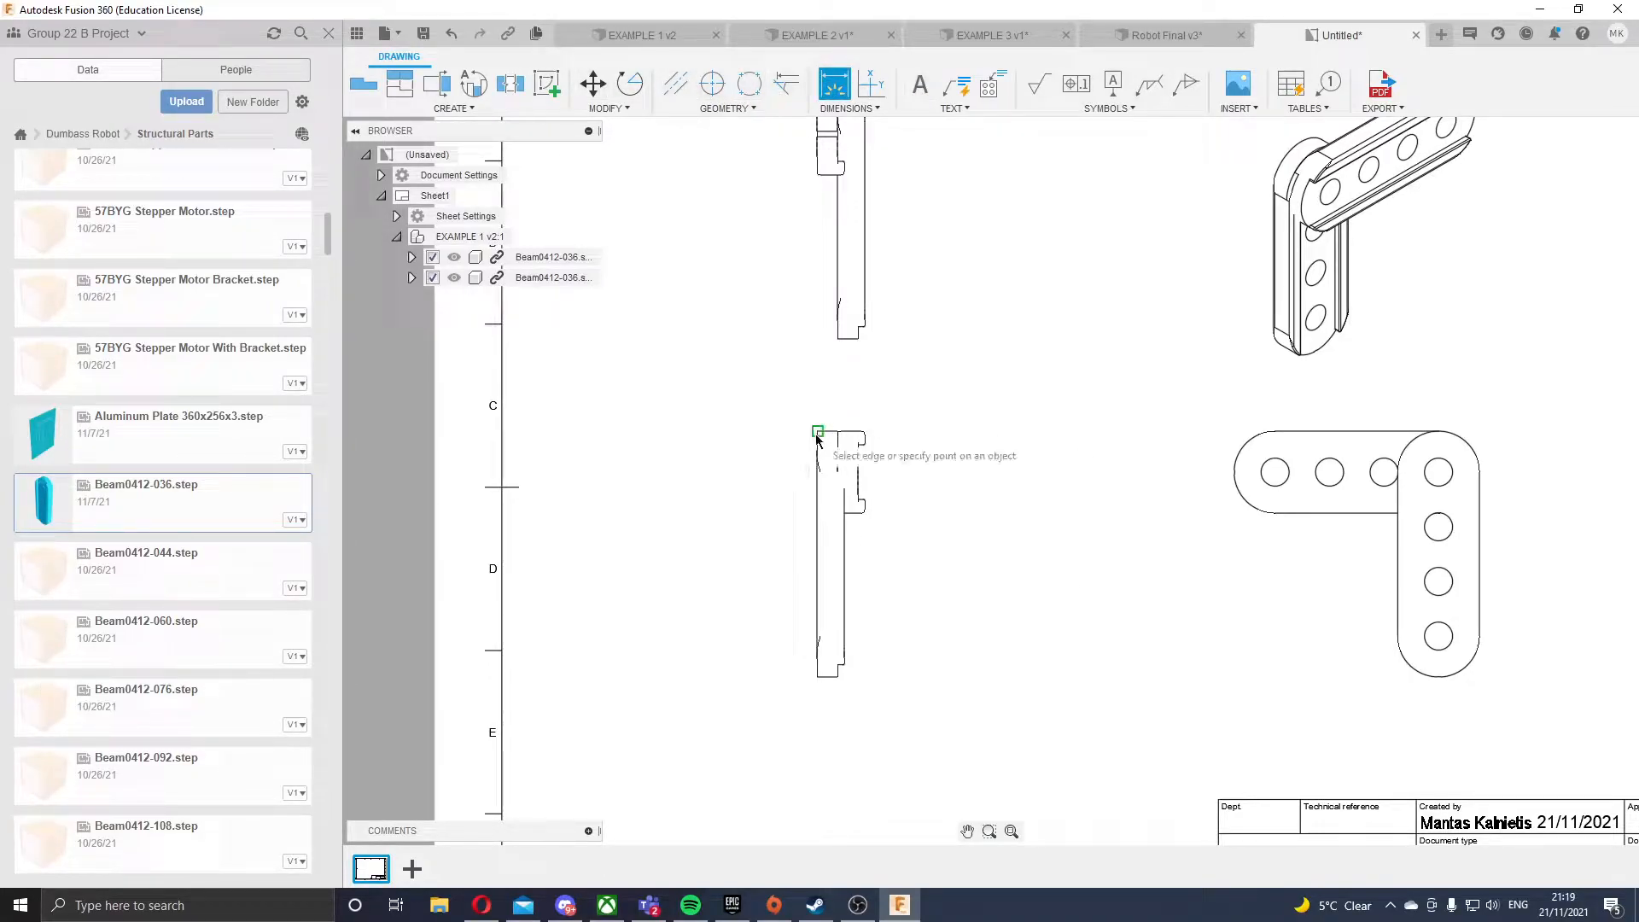
click(817, 676)
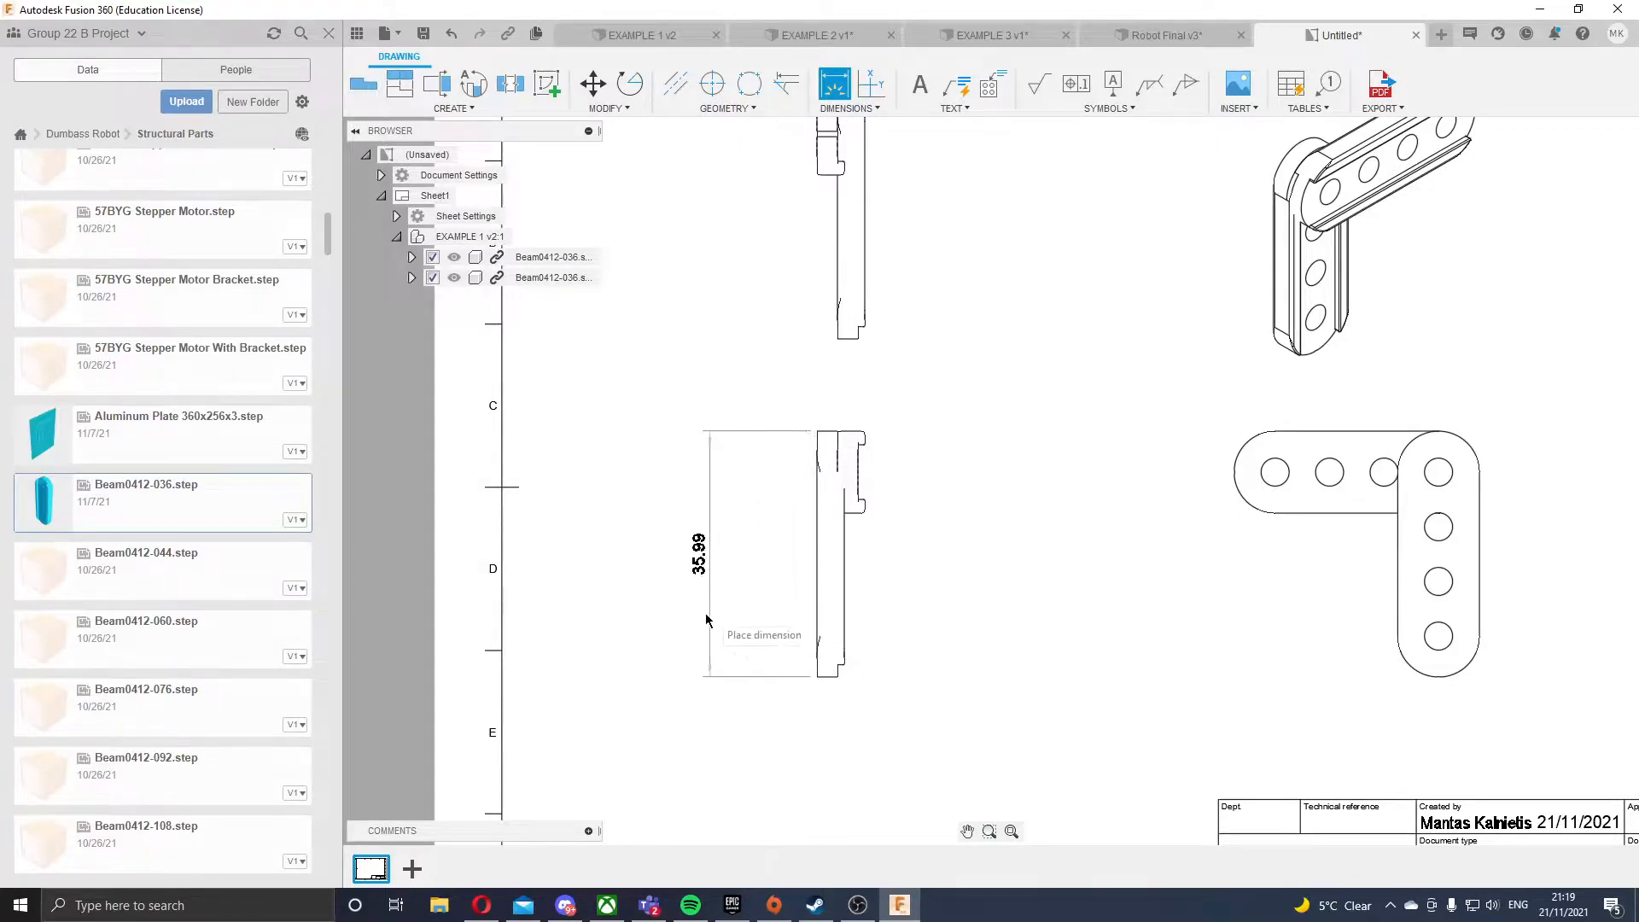
click(683, 613)
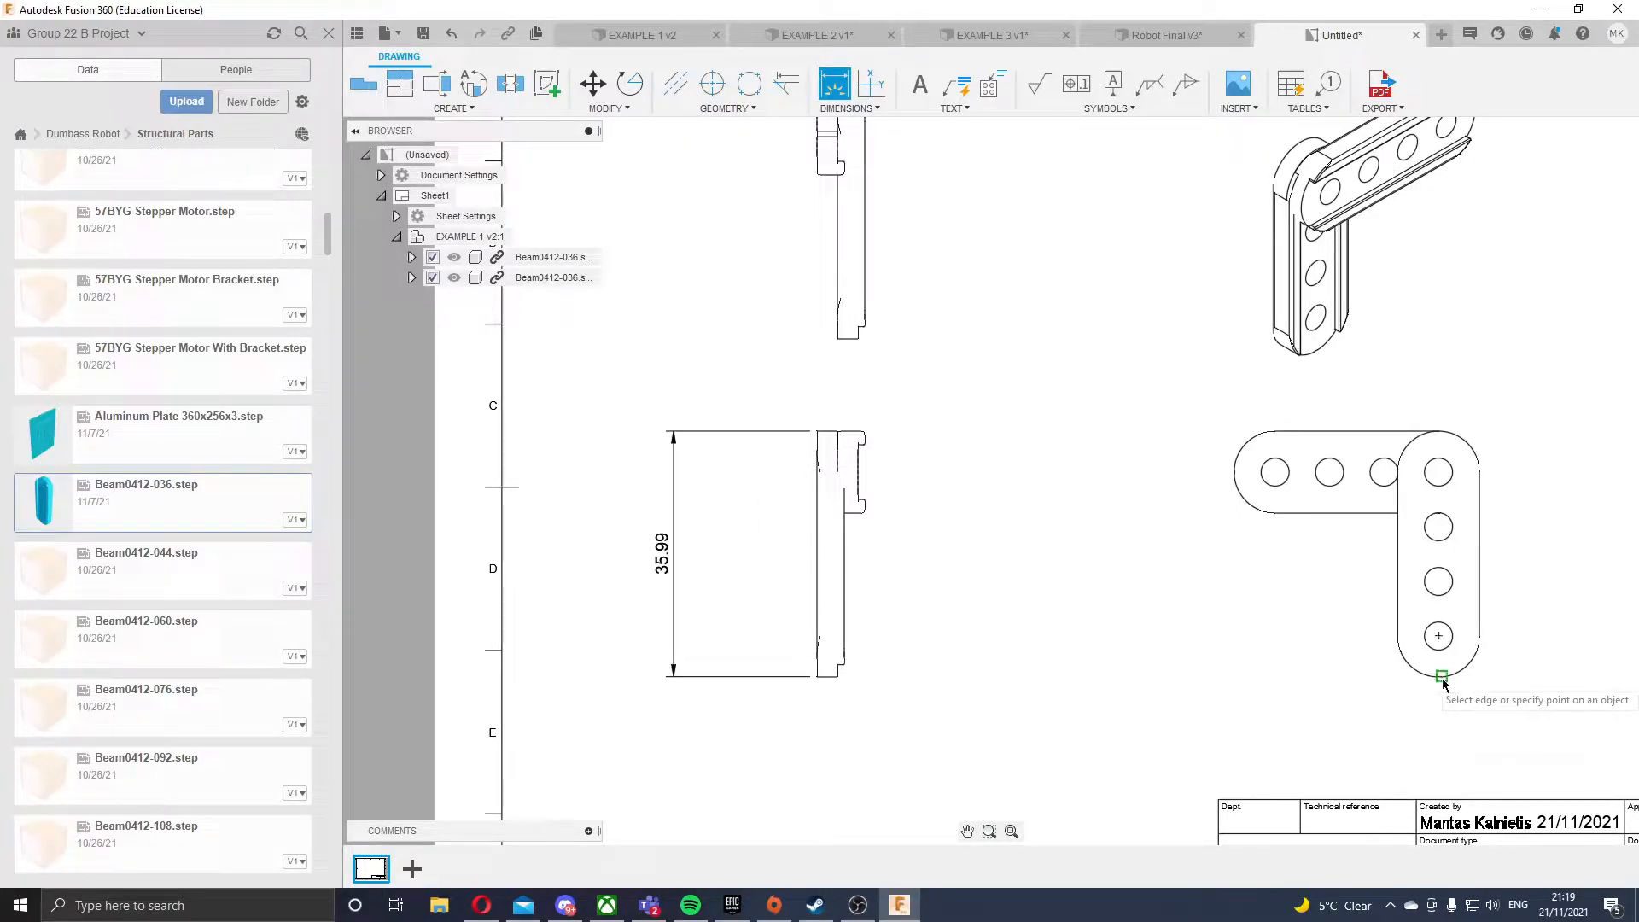
- Dimension the vertical beam's lower end radius and the diameter of its lowest hole in the projected side view
scroll(1467, 670, up, 3)
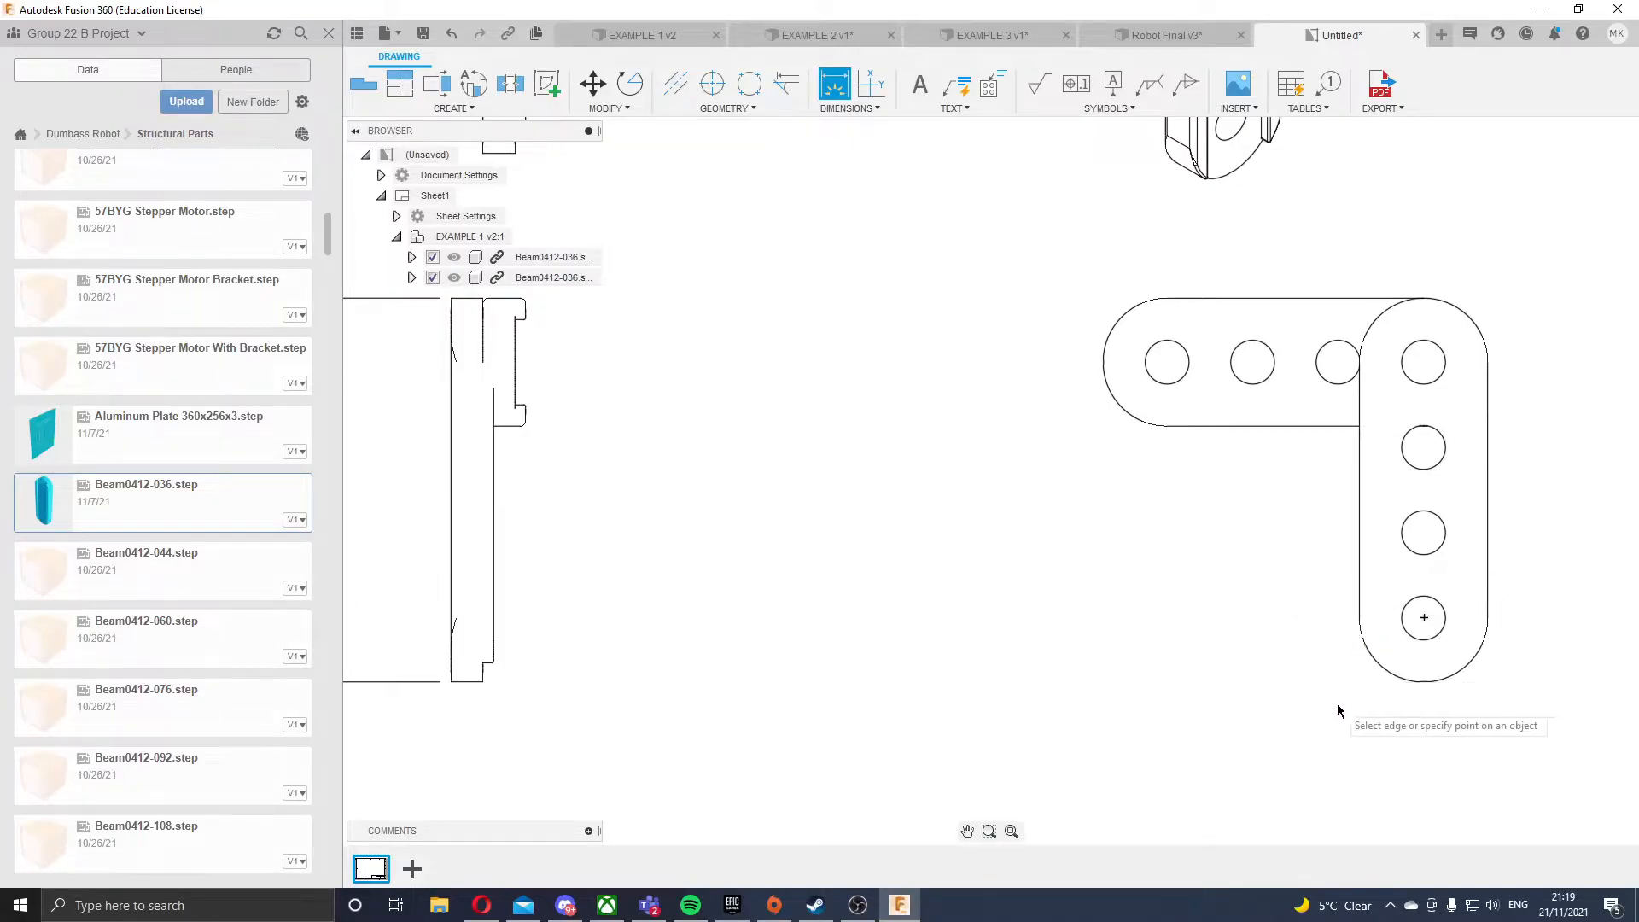
click(1387, 676)
click(1383, 682)
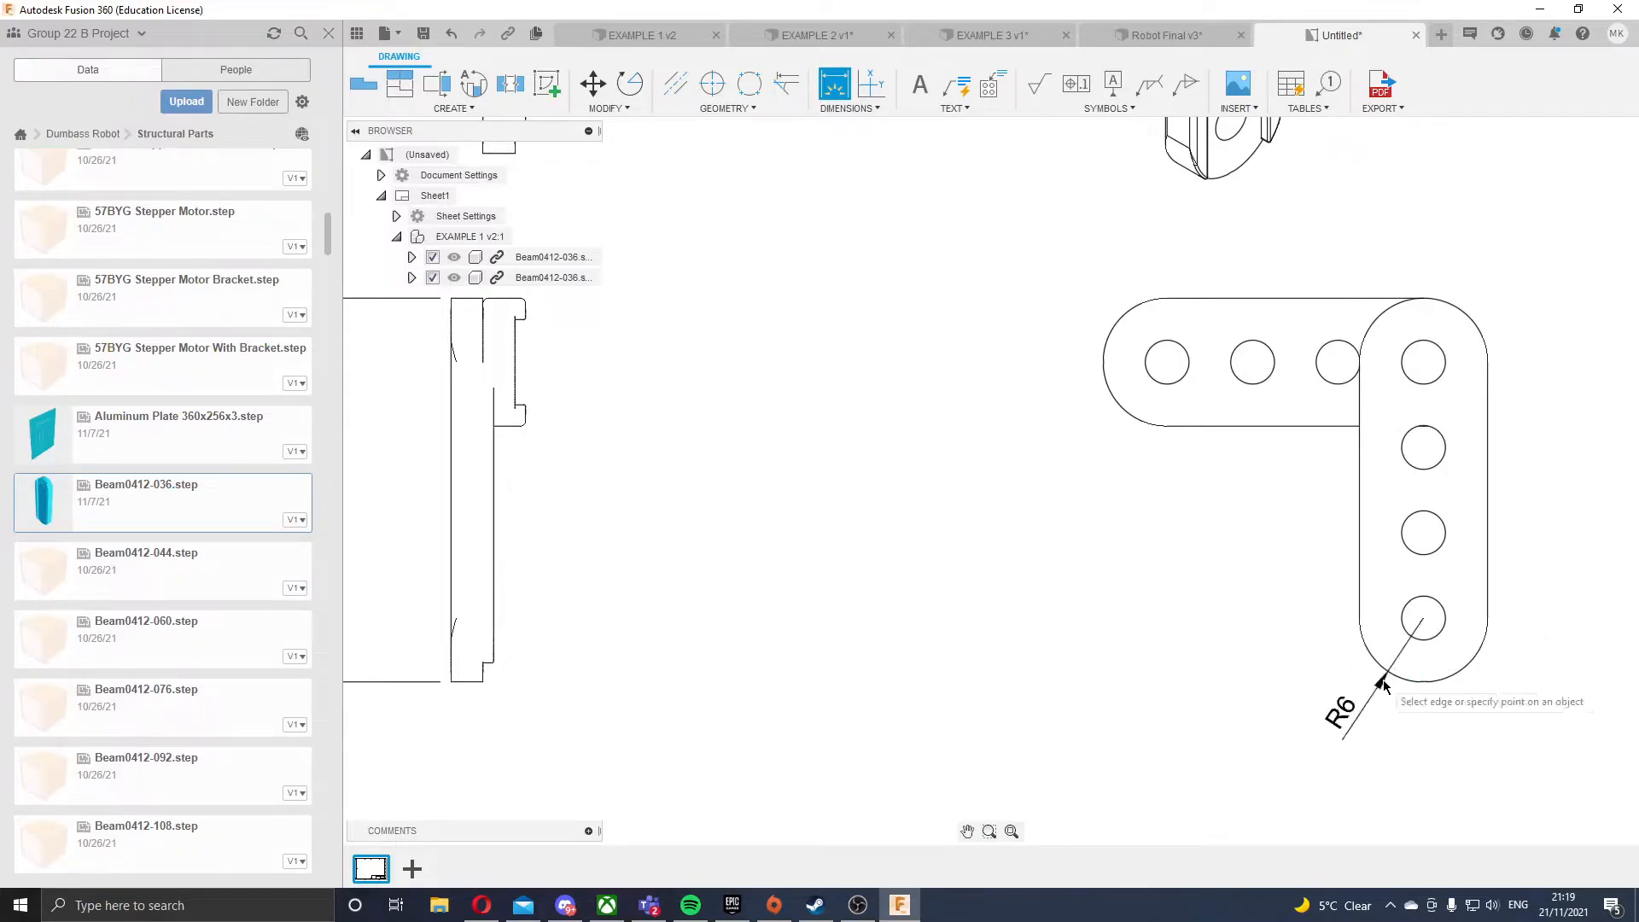
click(1446, 625)
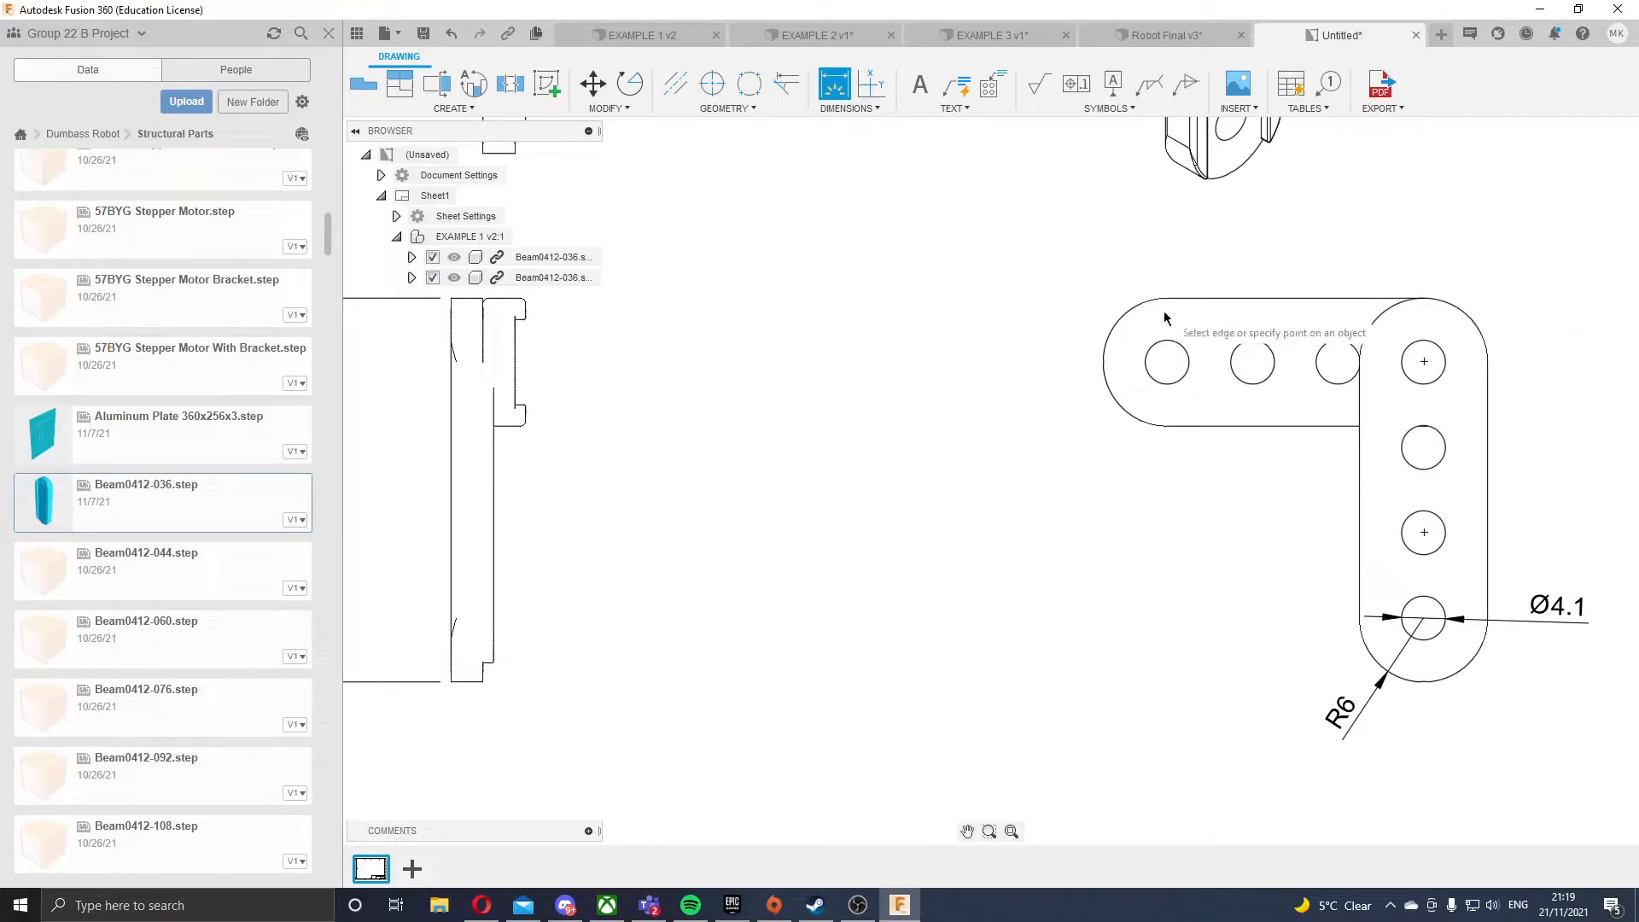
- Dimension the overall width of the L-shaped beam assembly above the projected side view
click(1104, 366)
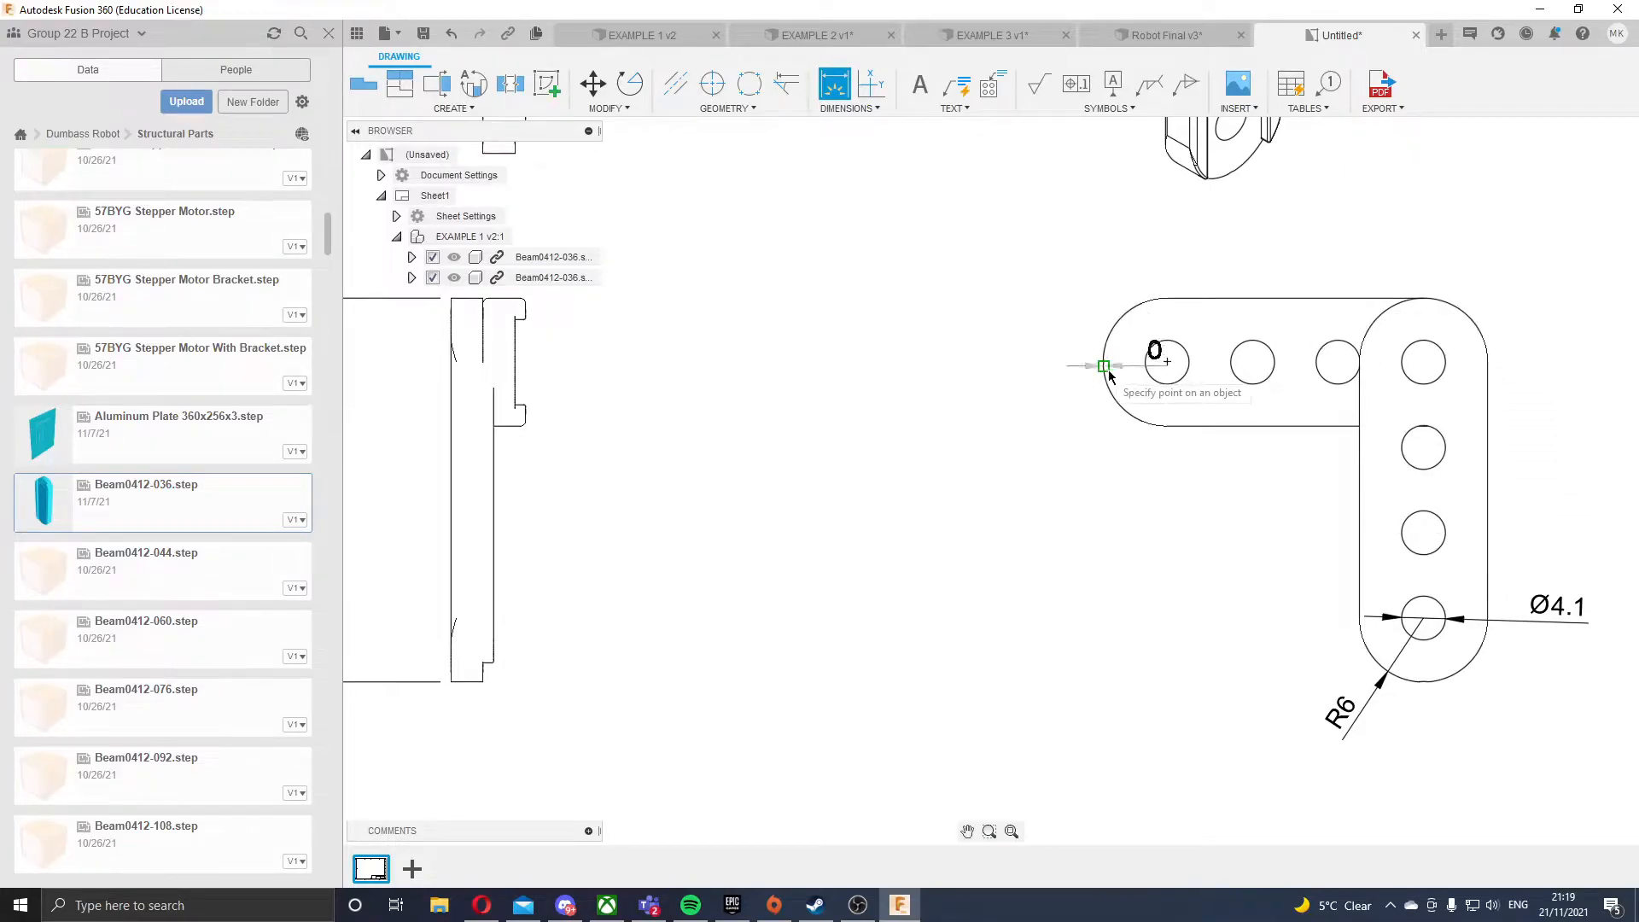
click(1487, 362)
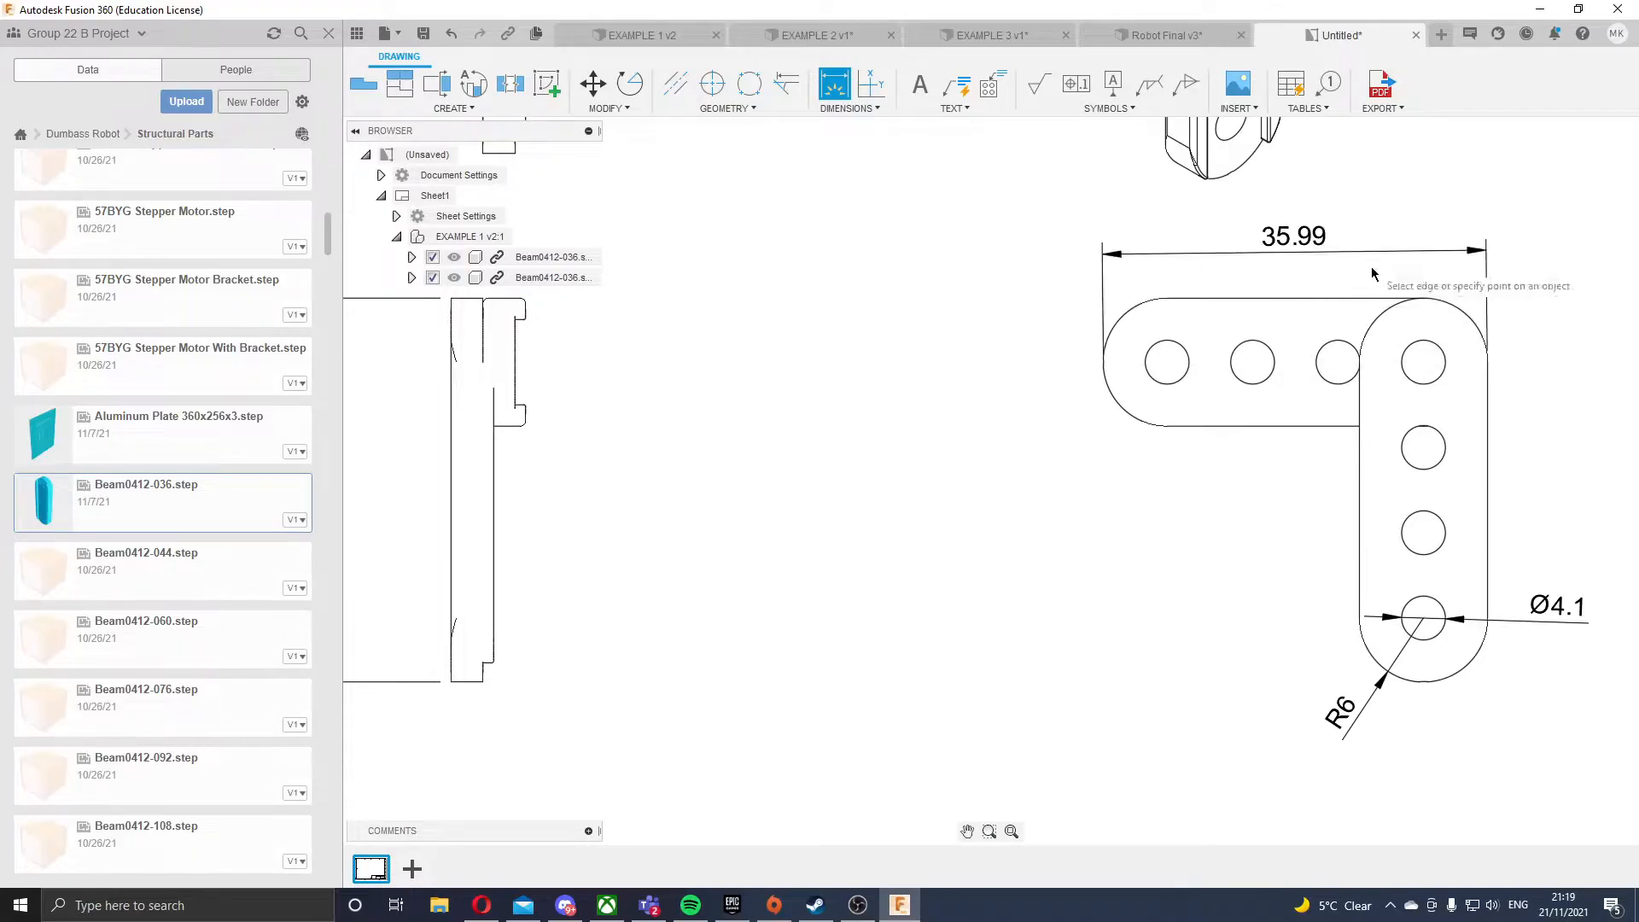
click(1375, 248)
- Examine the whole drawing sheet and inspect the fields of its title block
key(F6)
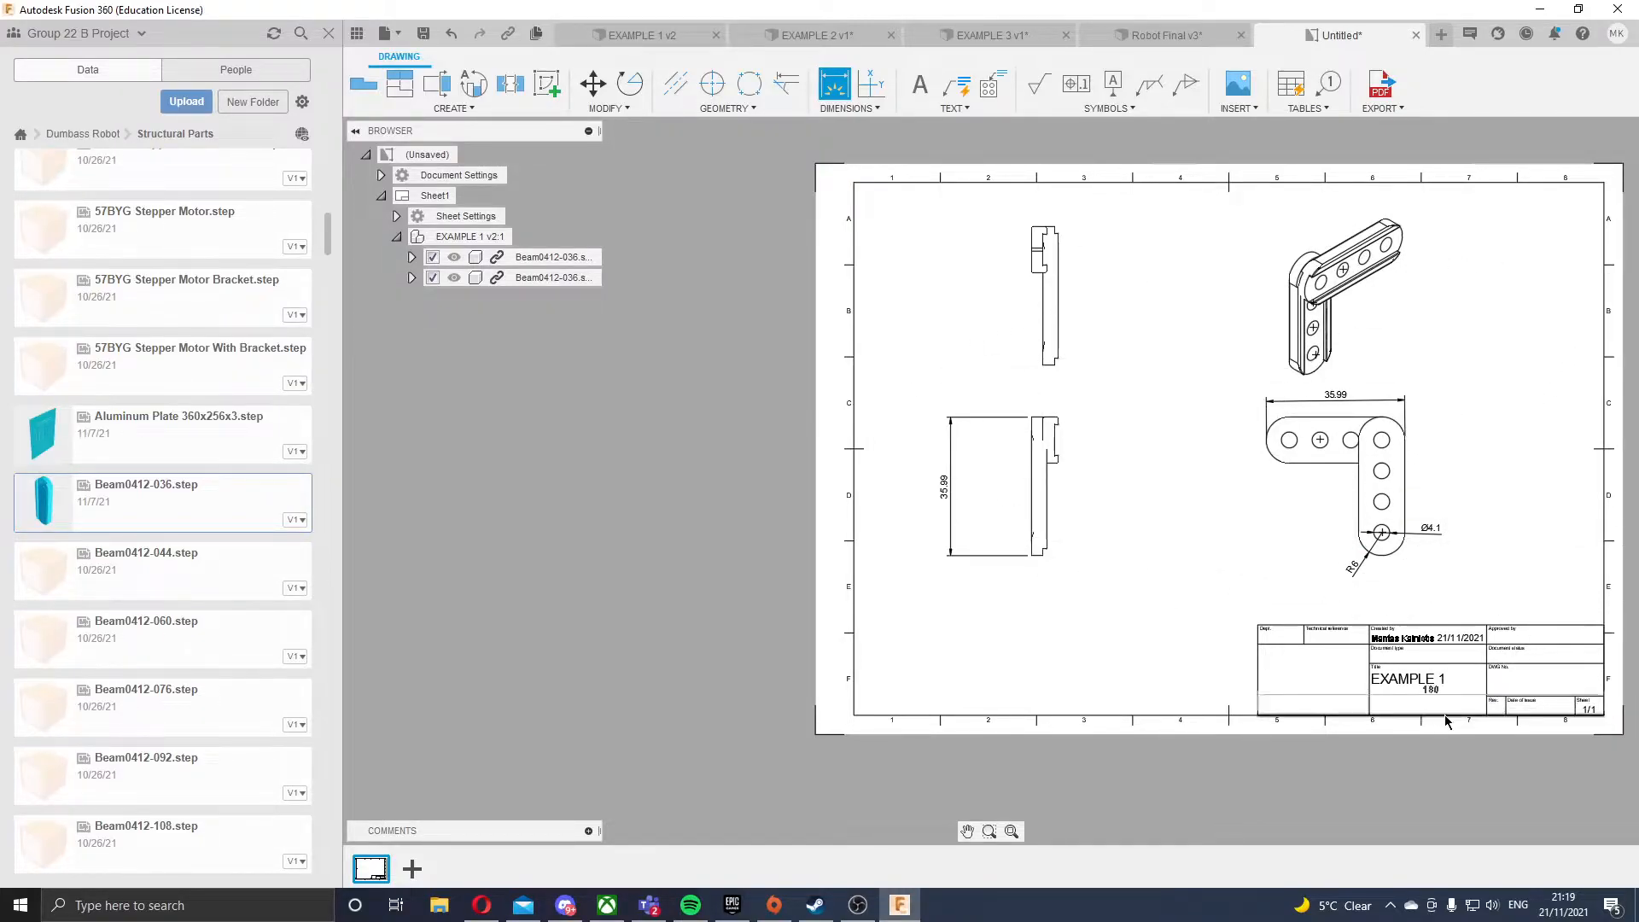
scroll(1506, 729, up, 3)
scroll(1567, 649, up, 2)
scroll(1574, 633, down, 4)
scroll(1609, 600, down, 3)
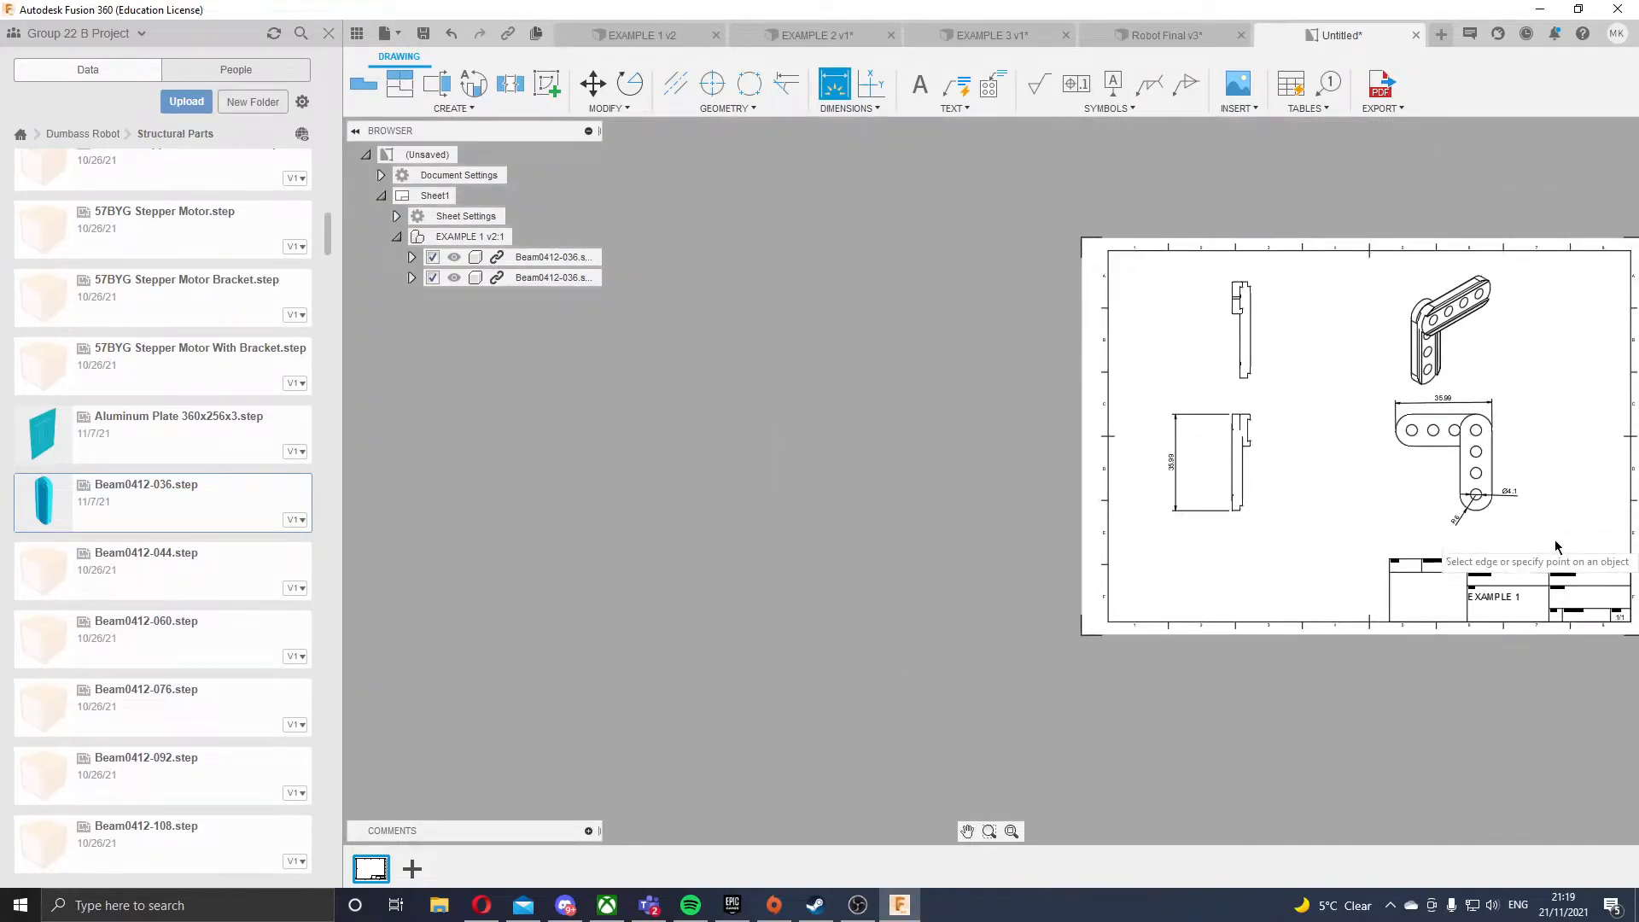
scroll(1545, 551, up, 2)
click(968, 832)
mouse_move(1449, 609)
mouse_down()
mouse_move(1281, 631)
mouse_move(1170, 598)
mouse_up()
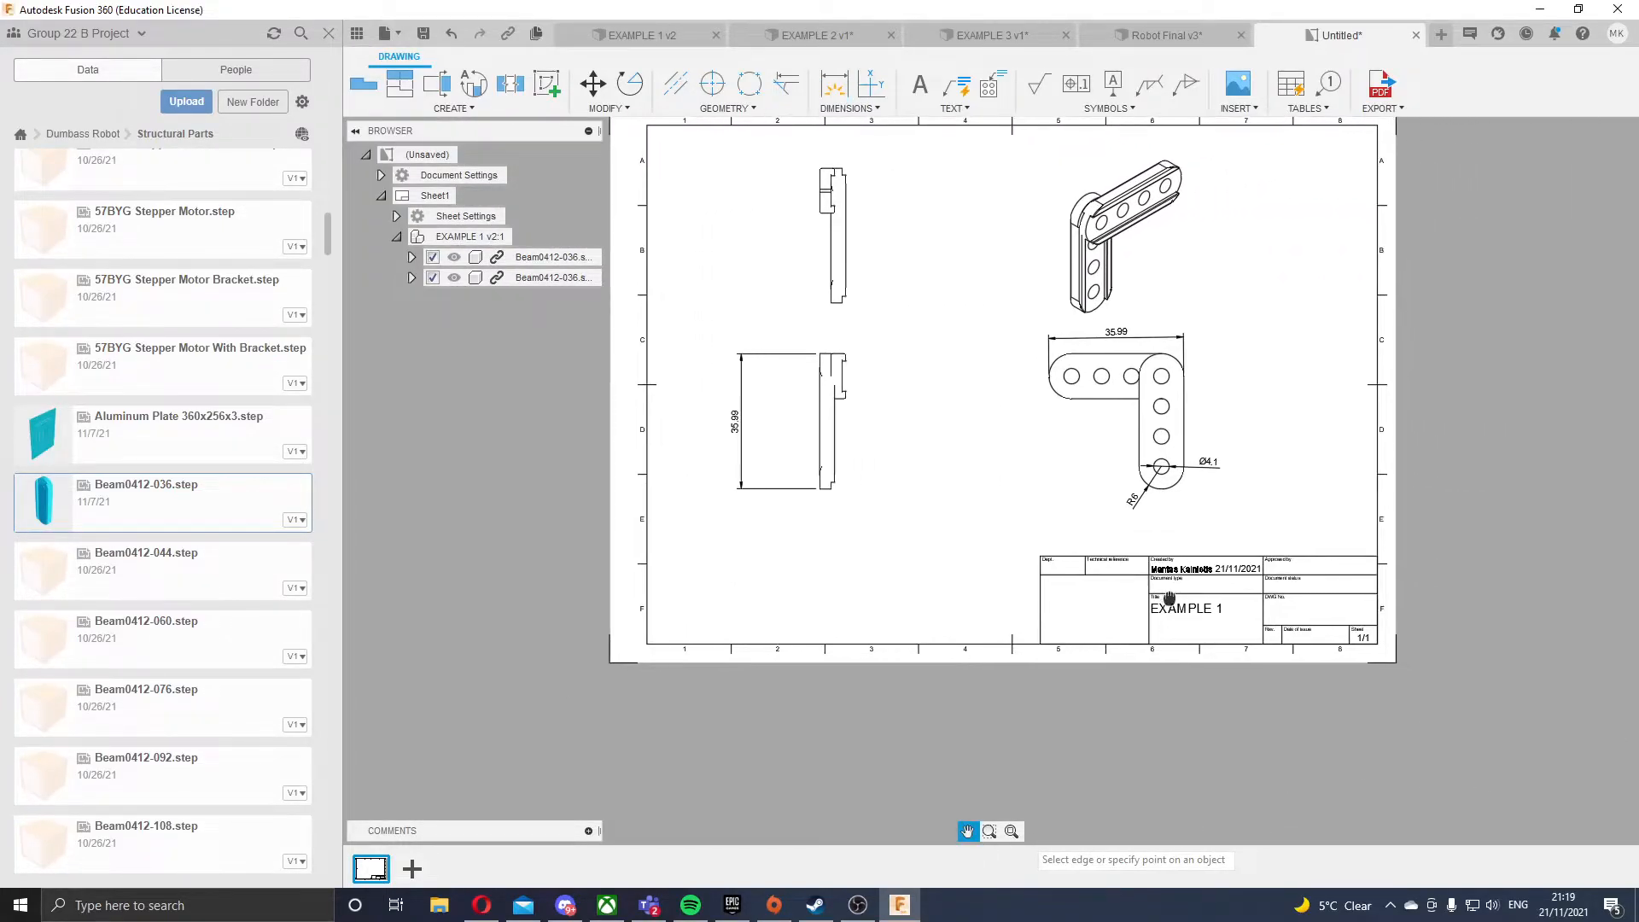
scroll(1159, 665, up, 2)
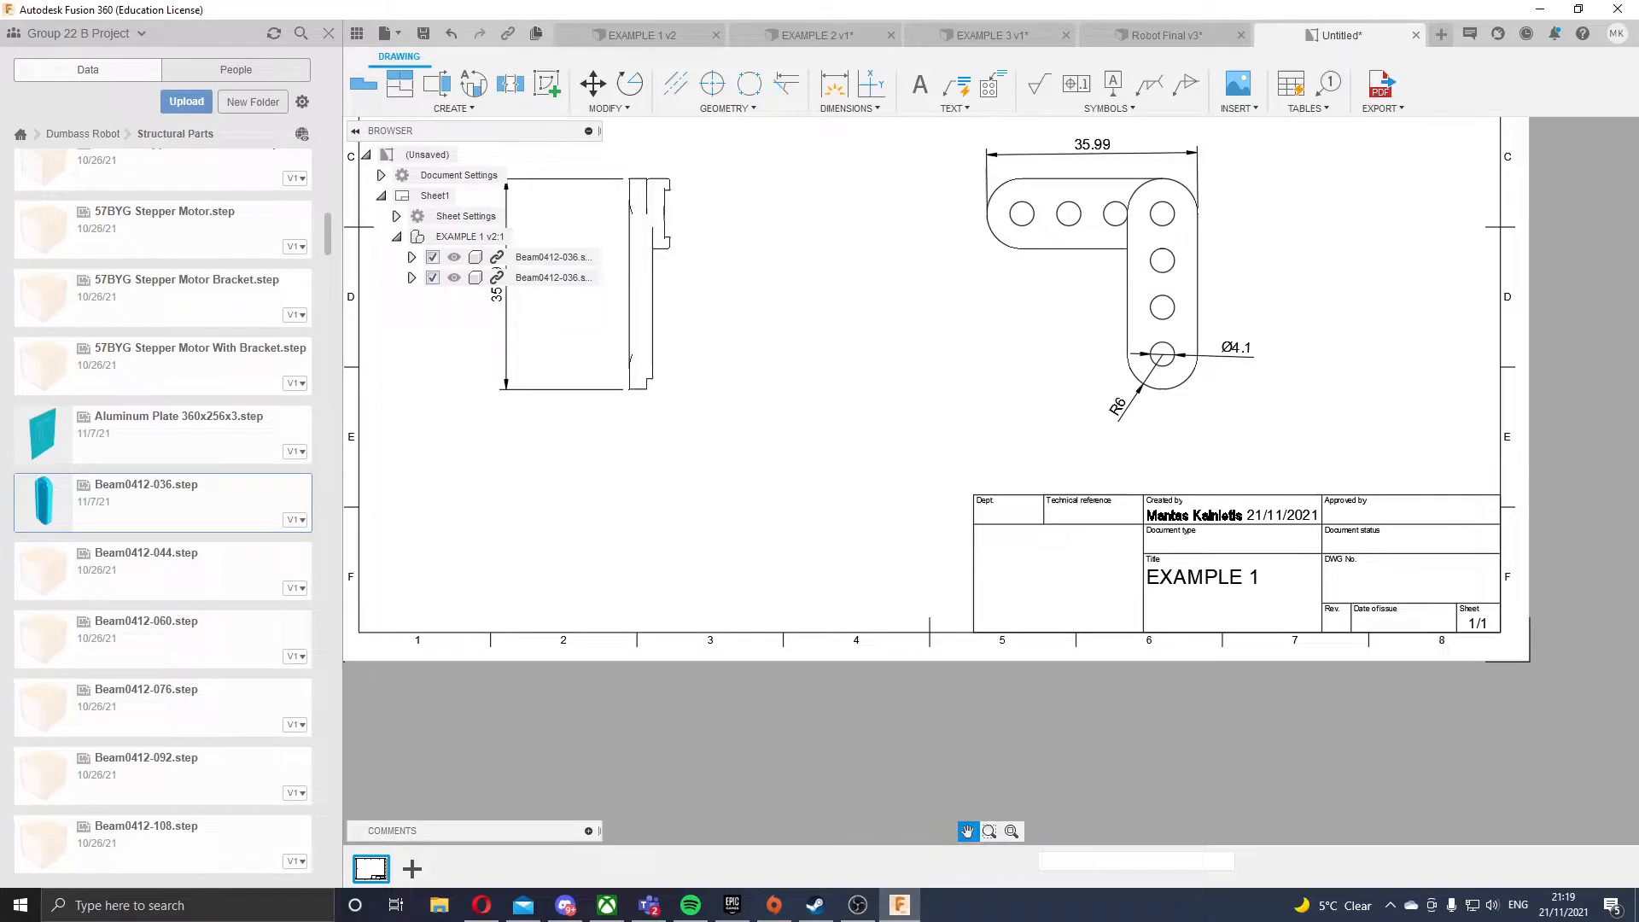
click(990, 832)
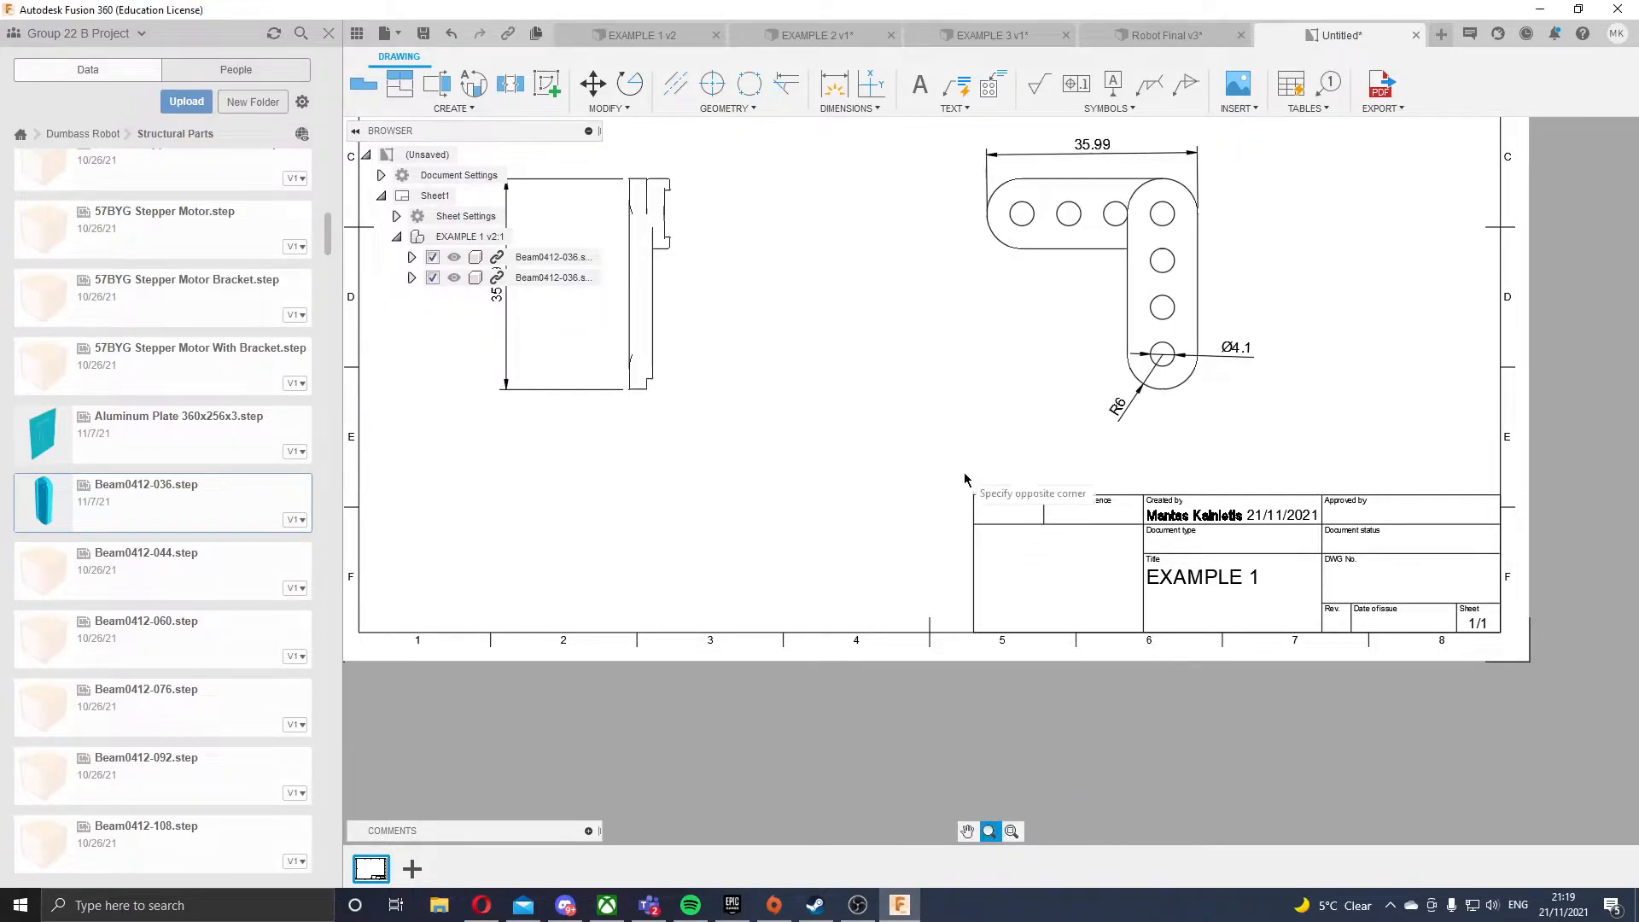
click(1517, 650)
scroll(1393, 646, down, 10)
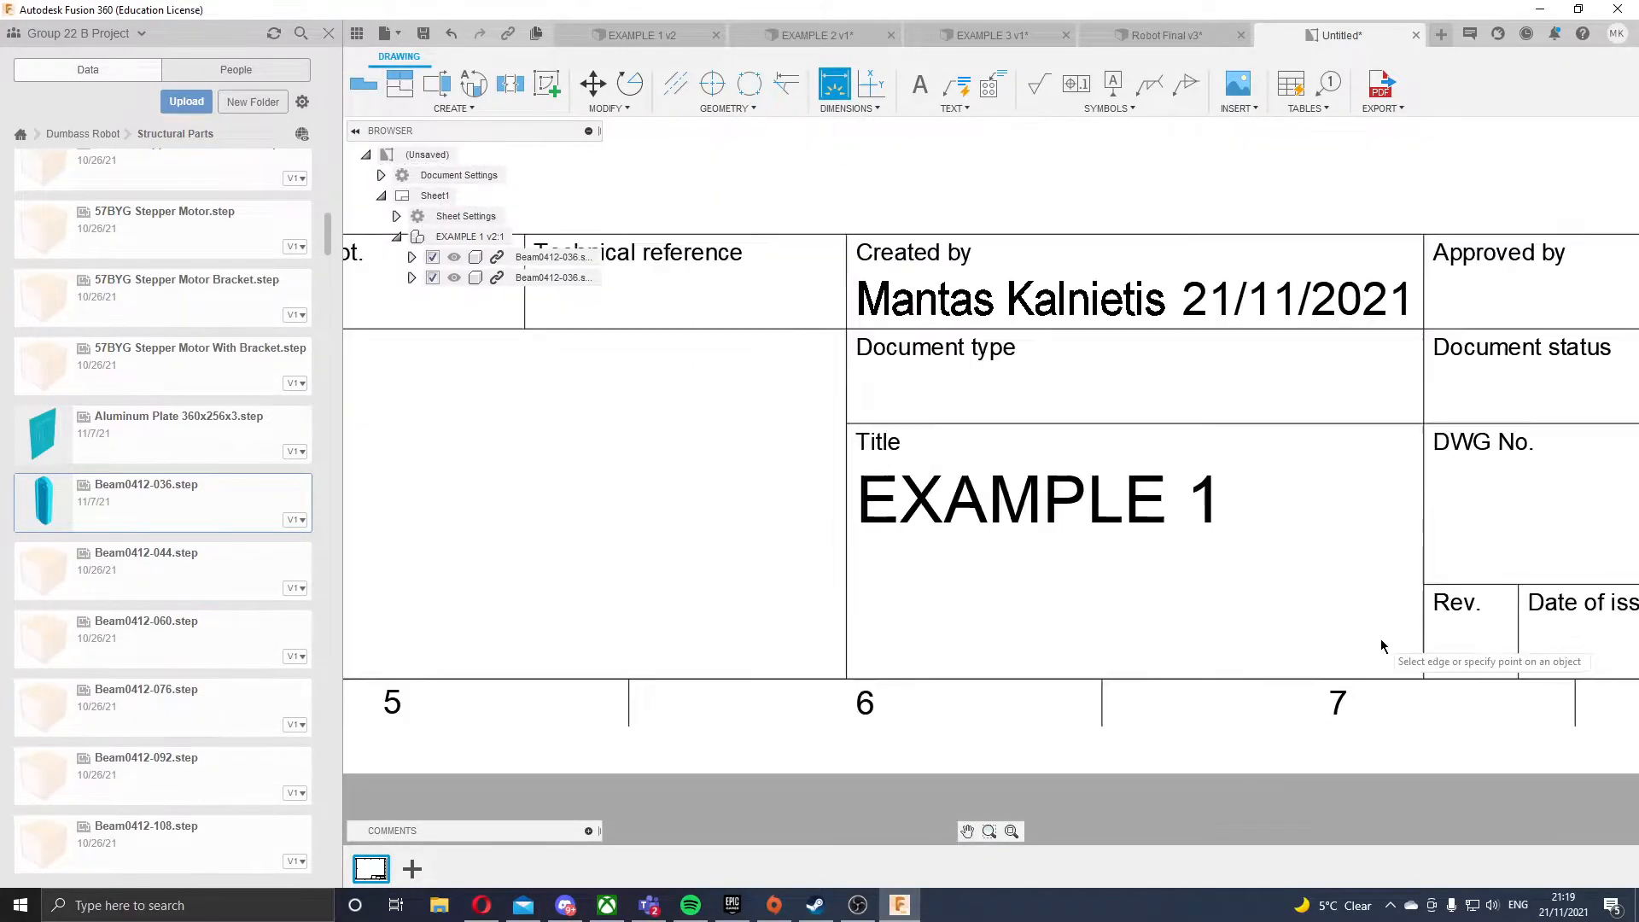
scroll(1627, 529, up, 2)
scroll(1621, 534, down, 5)
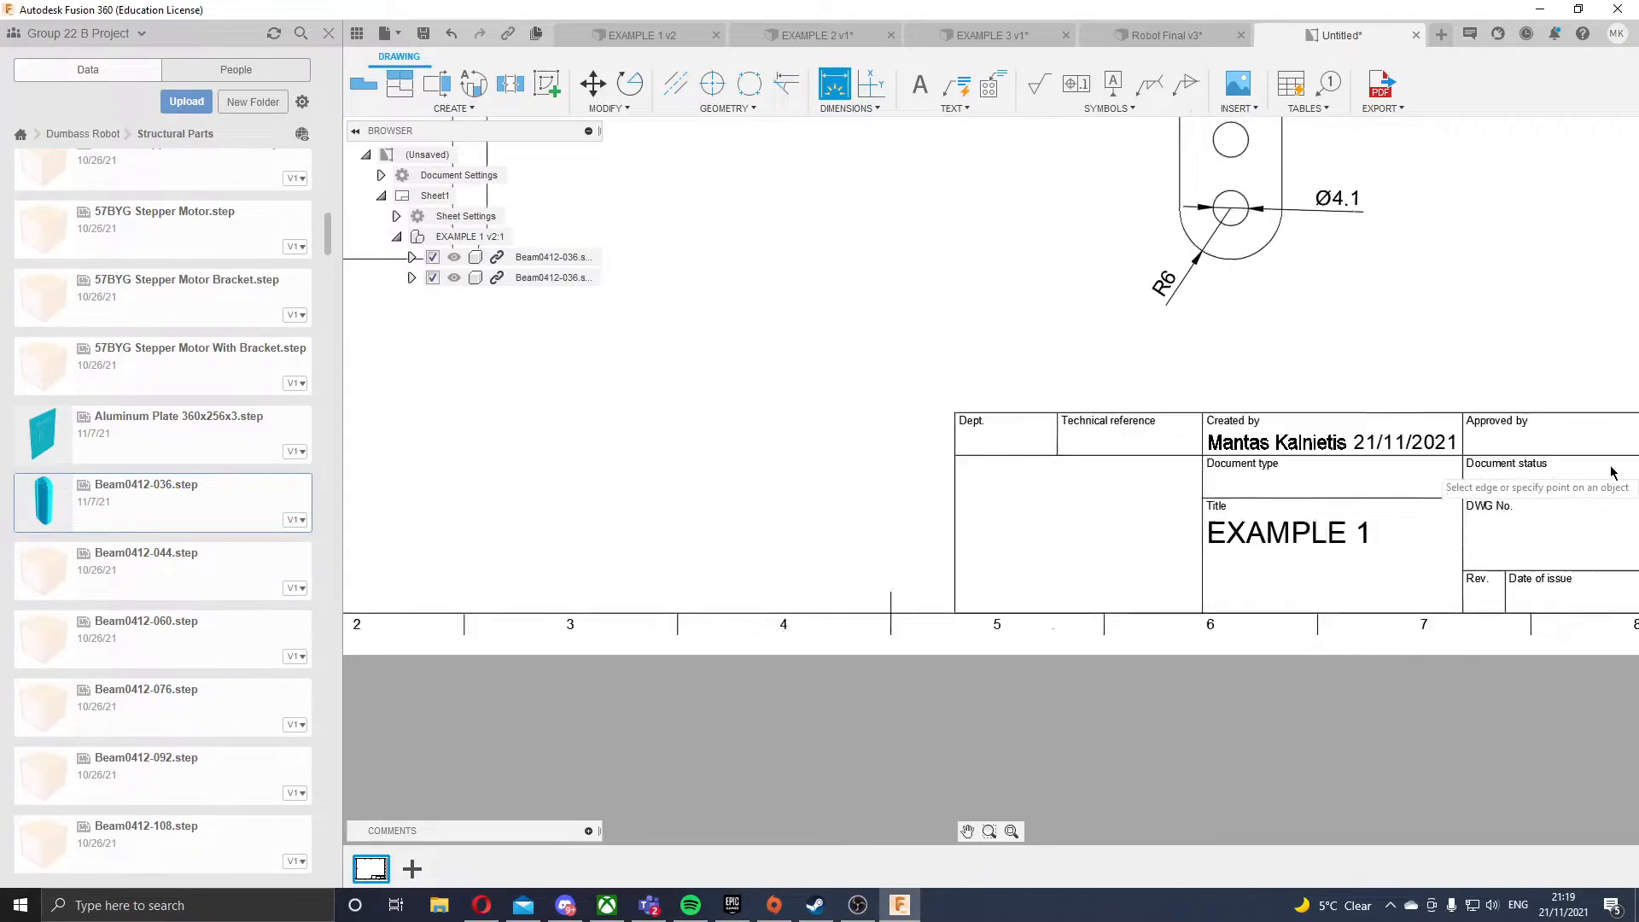
scroll(1135, 800, up, 1)
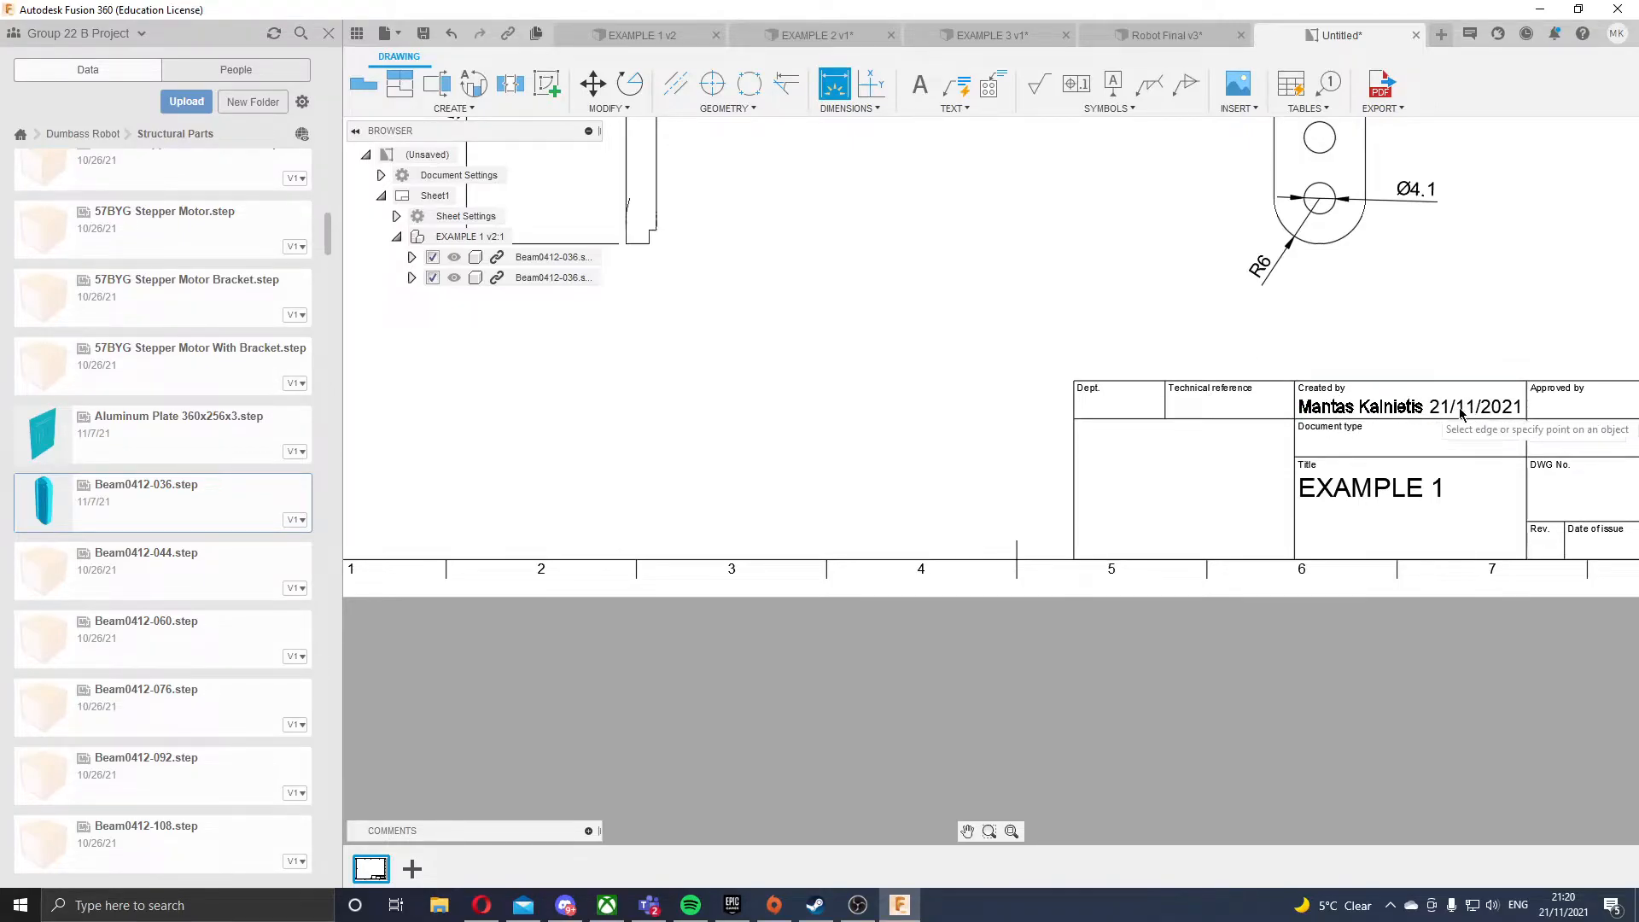
scroll(1439, 411, down, 2)
scroll(1438, 411, up, 4)
scroll(1537, 450, down, 3)
scroll(1626, 520, up, 3)
scroll(1626, 521, down, 2)
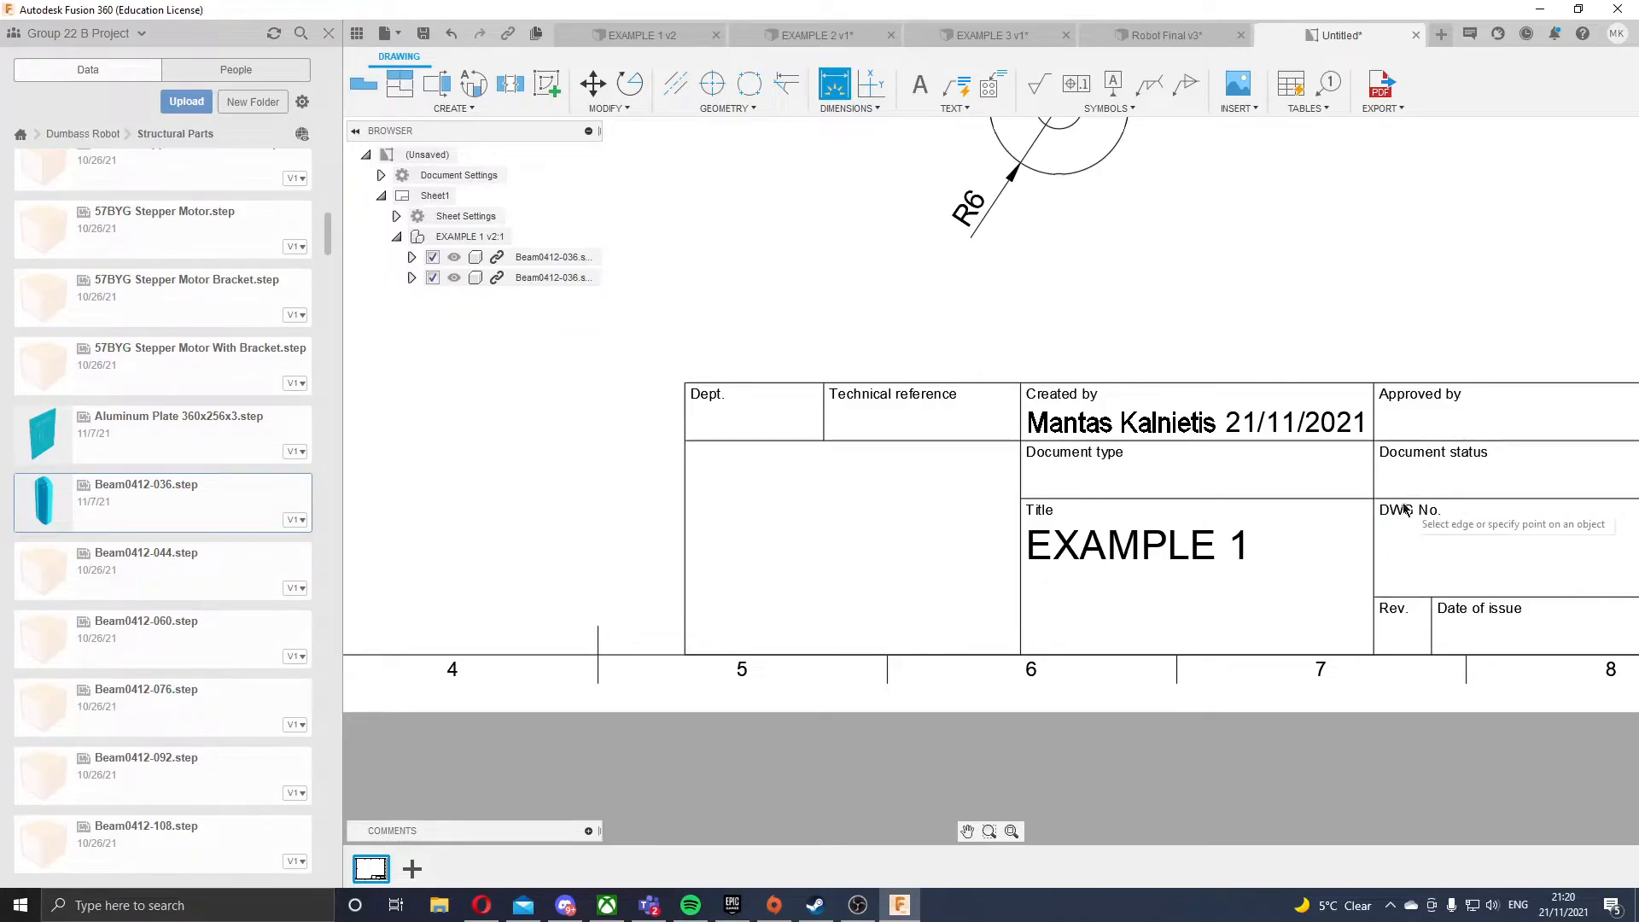
- Add the text 1 in the DWG No. field of the title block at 3.5 mm Arial
click(919, 84)
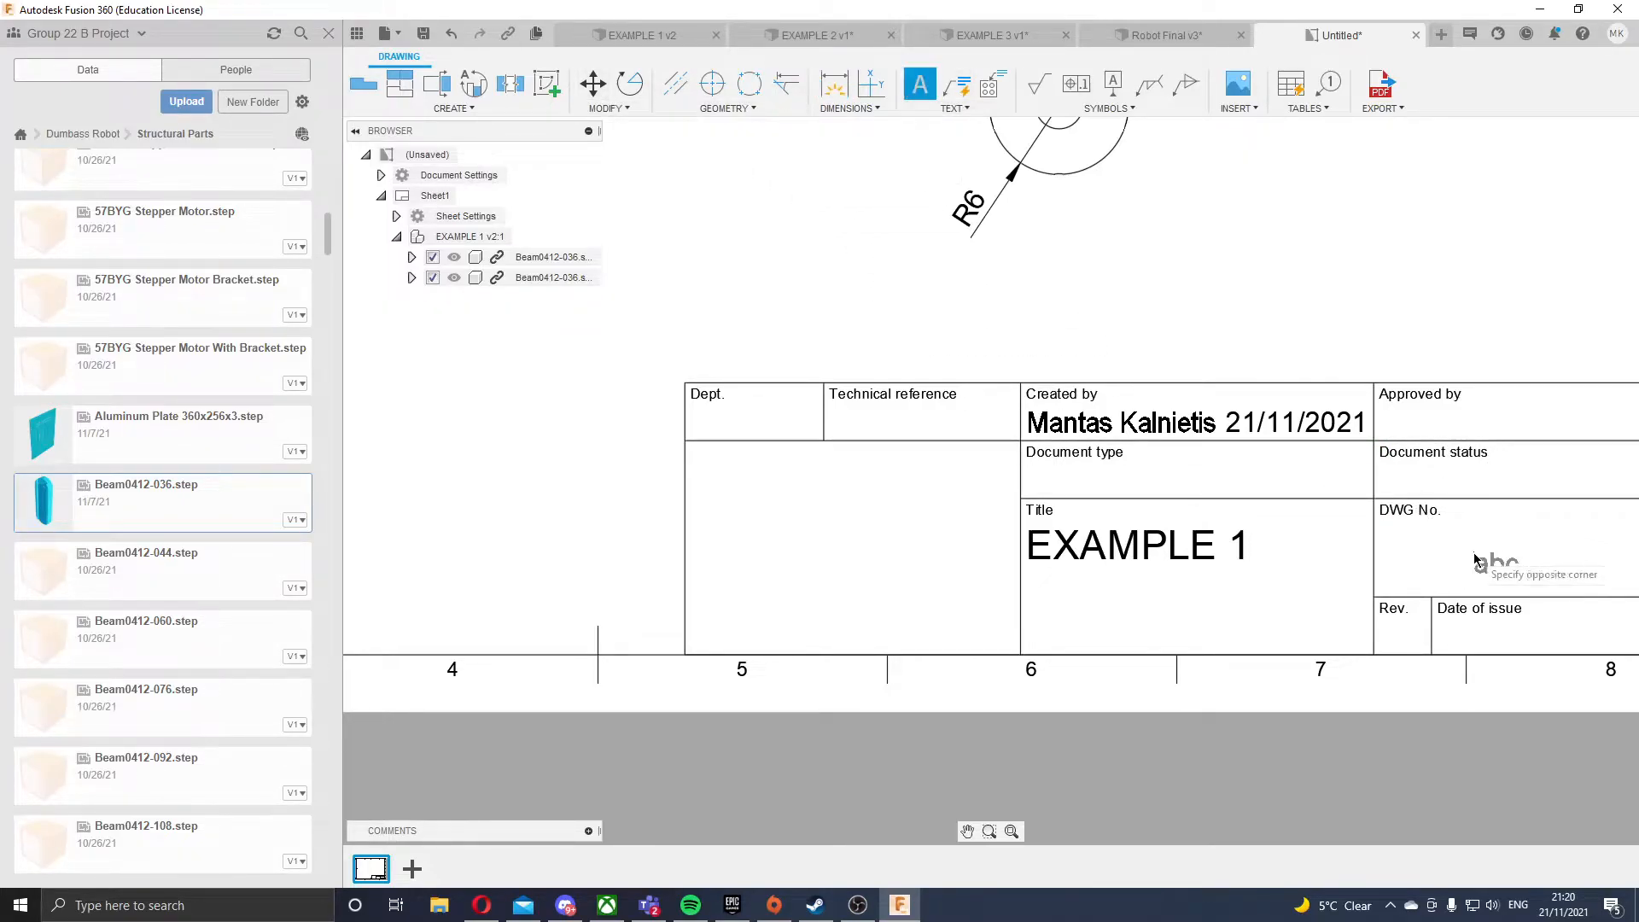
text(1)
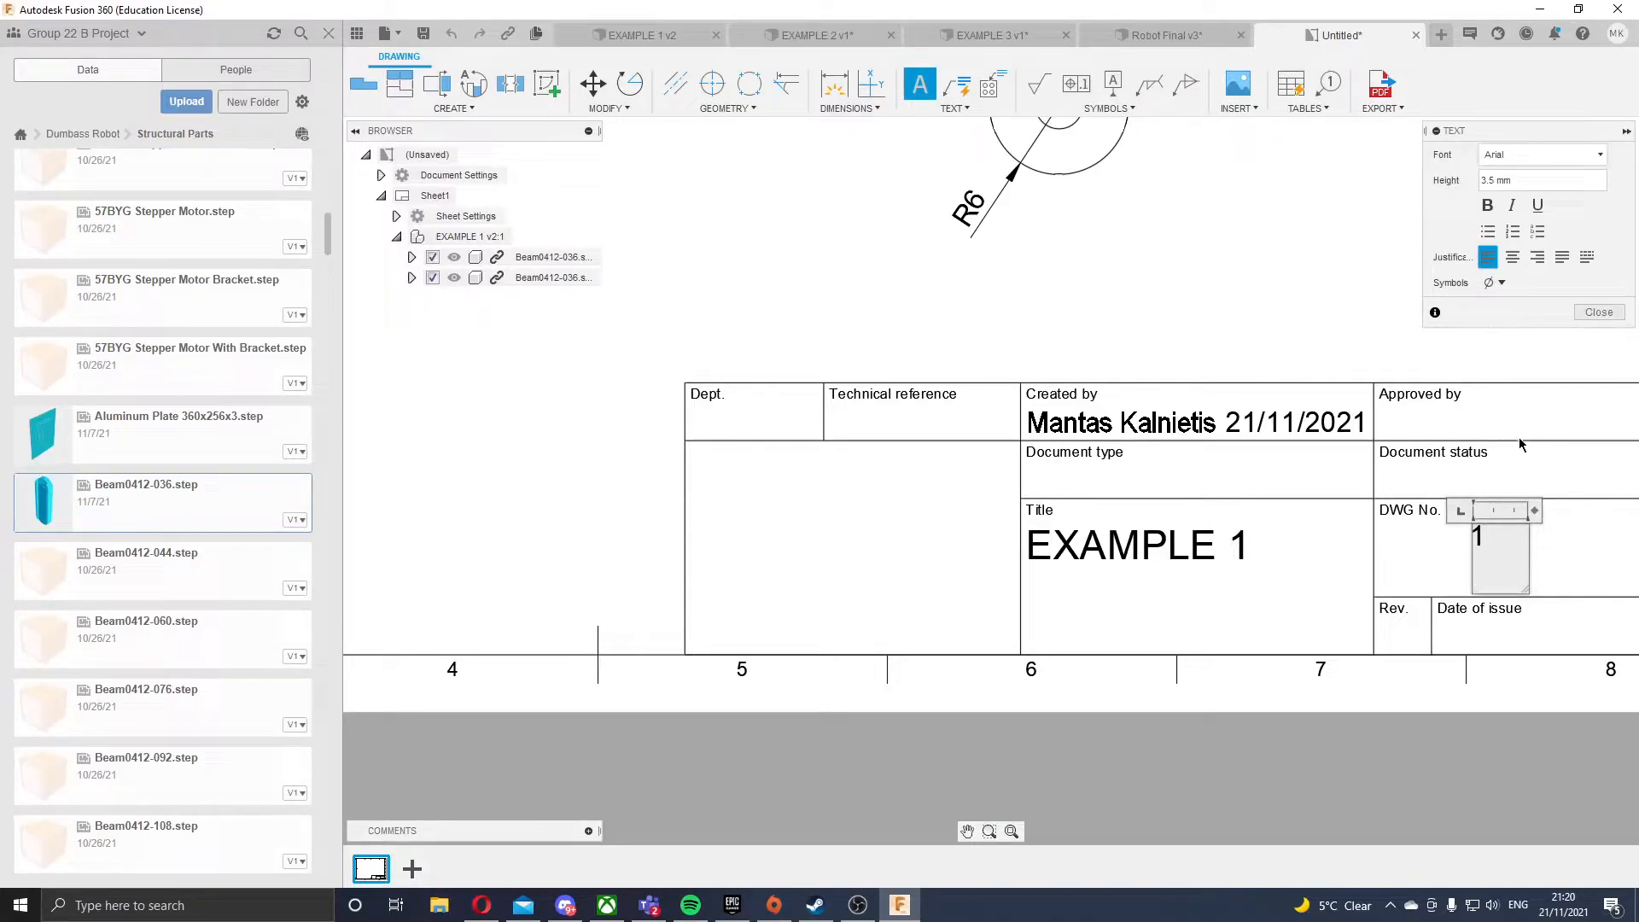
click(1579, 331)
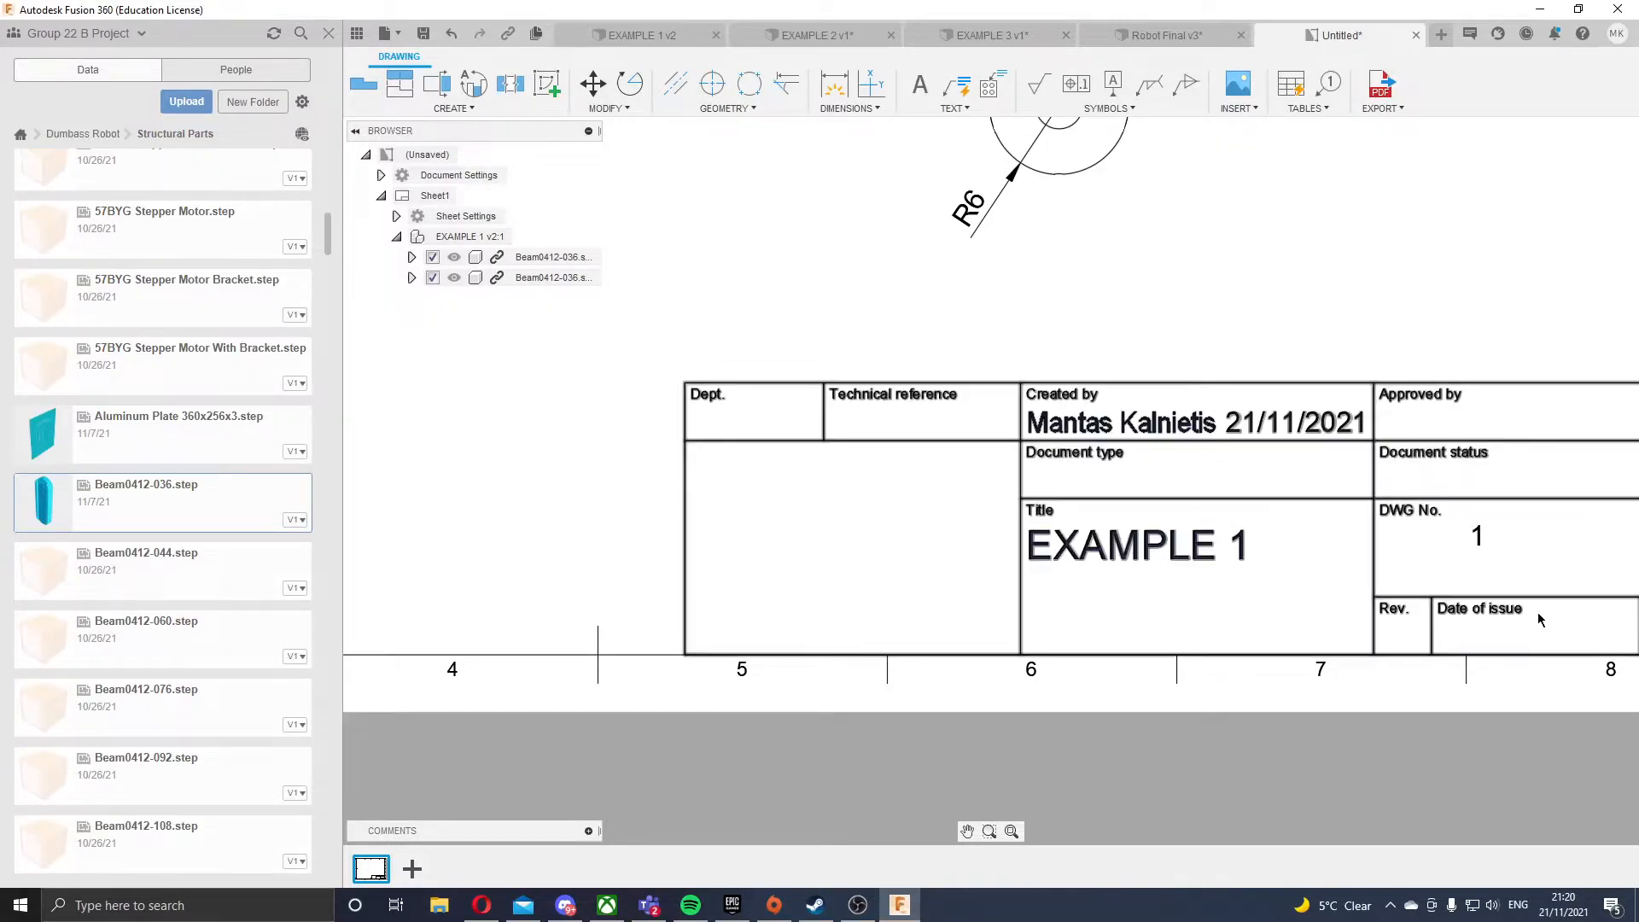
scroll(1537, 612, down, 5)
scroll(1609, 611, up, 3)
scroll(1609, 611, up, 2)
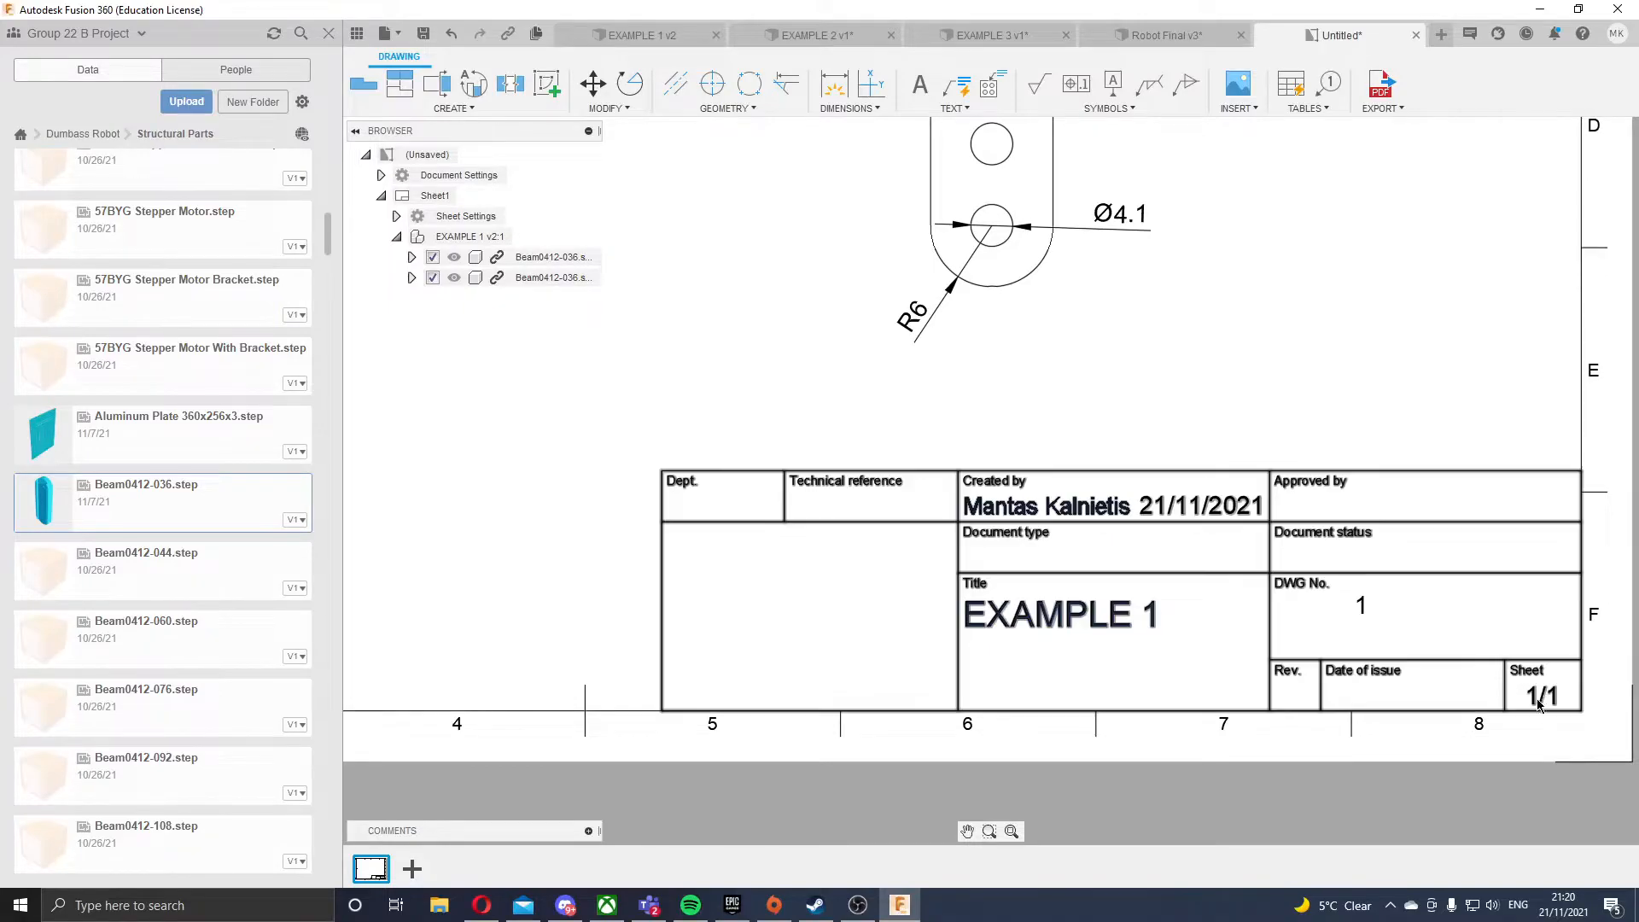
scroll(1547, 710, up, 1)
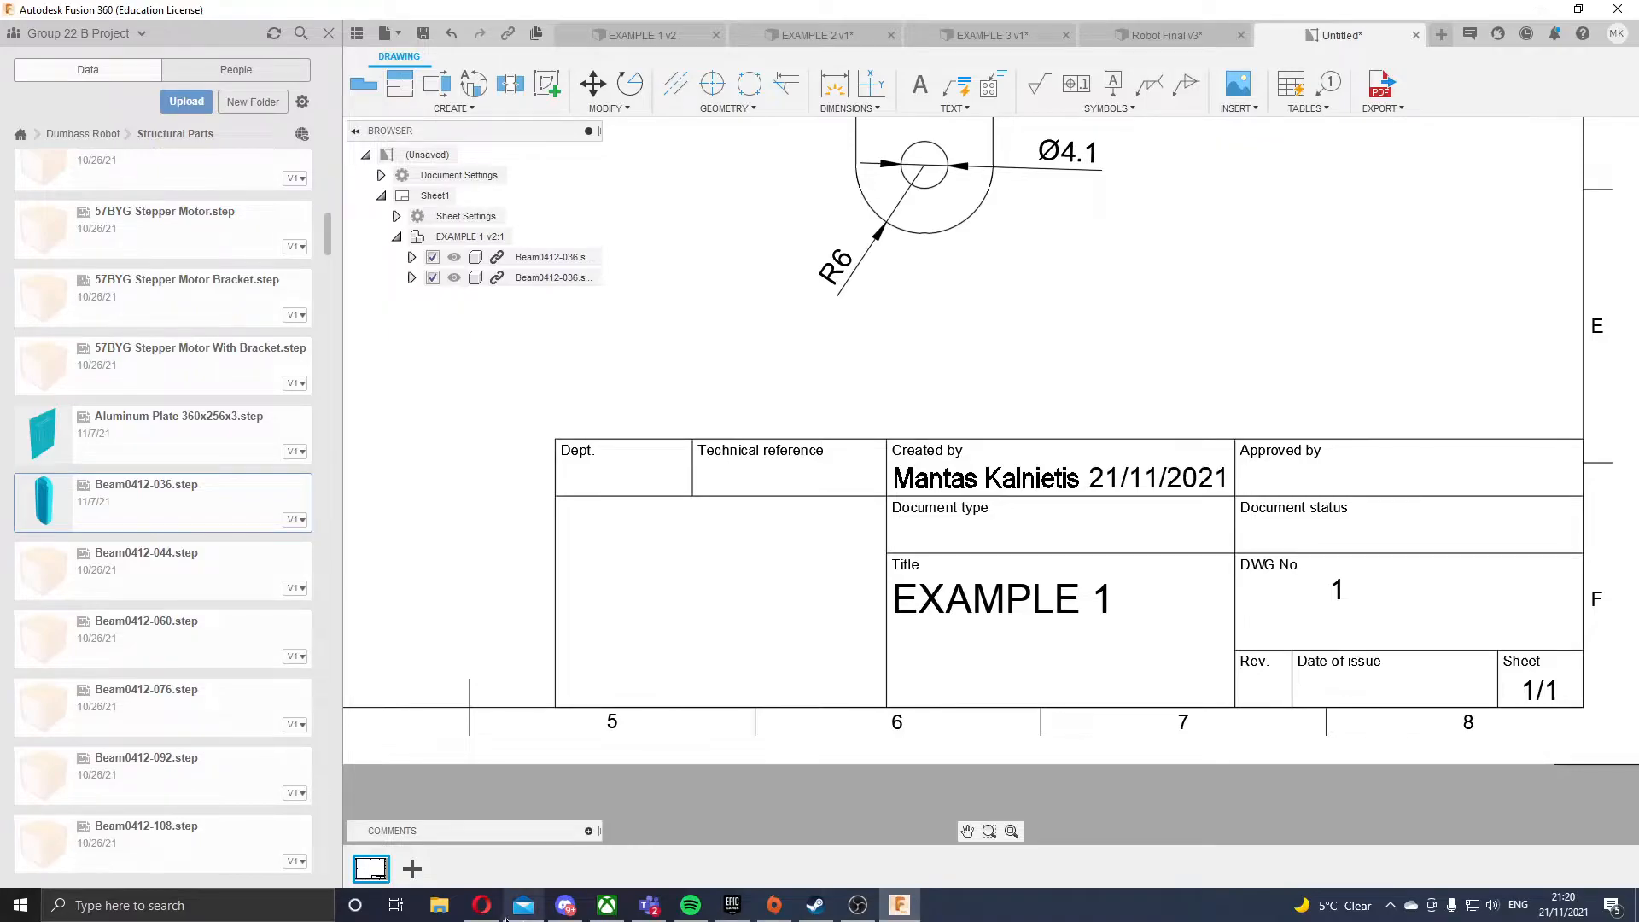
- Switch to the web browser and look through the BS8888 image results for drawing examples
click(481, 904)
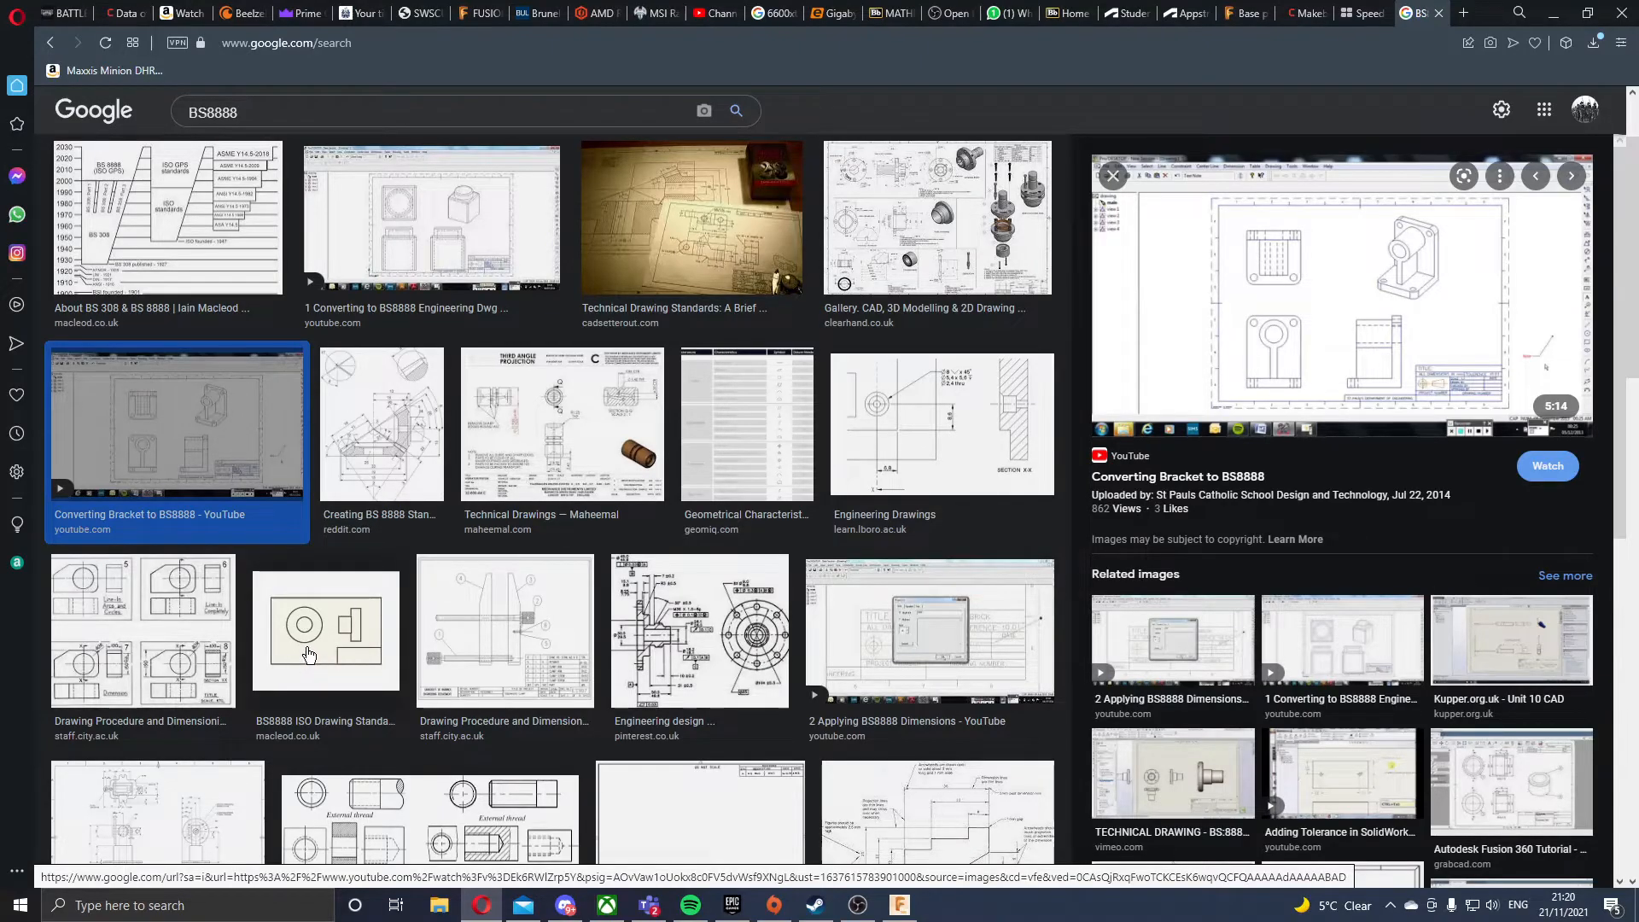
scroll(301, 632, down, 10)
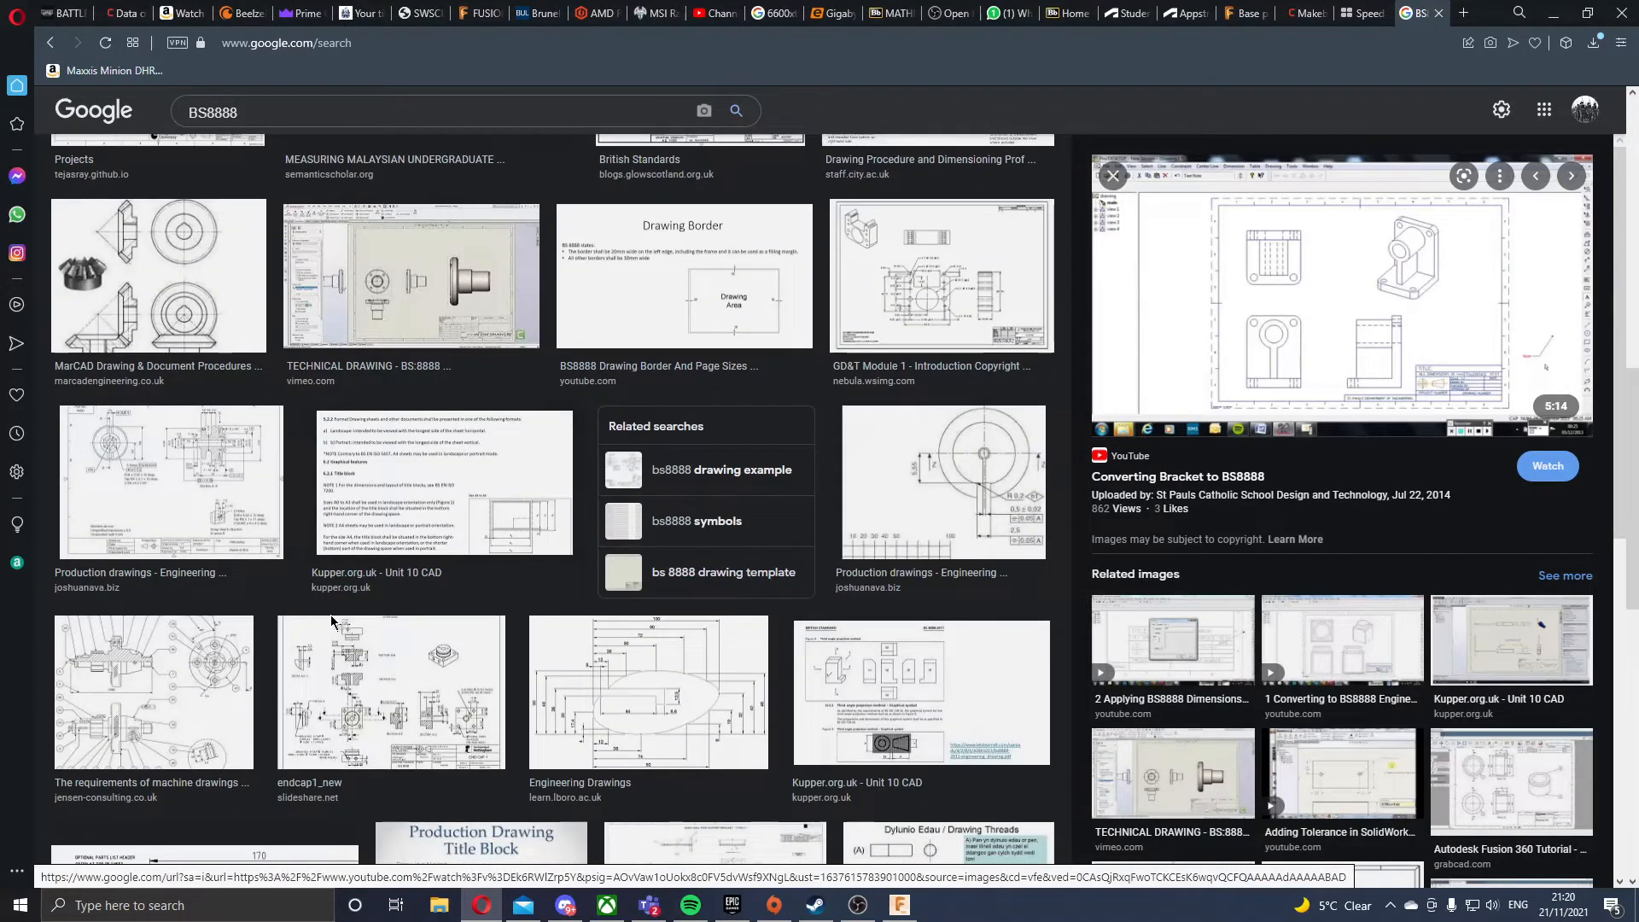
scroll(344, 606, up, 10)
right_click(1296, 446)
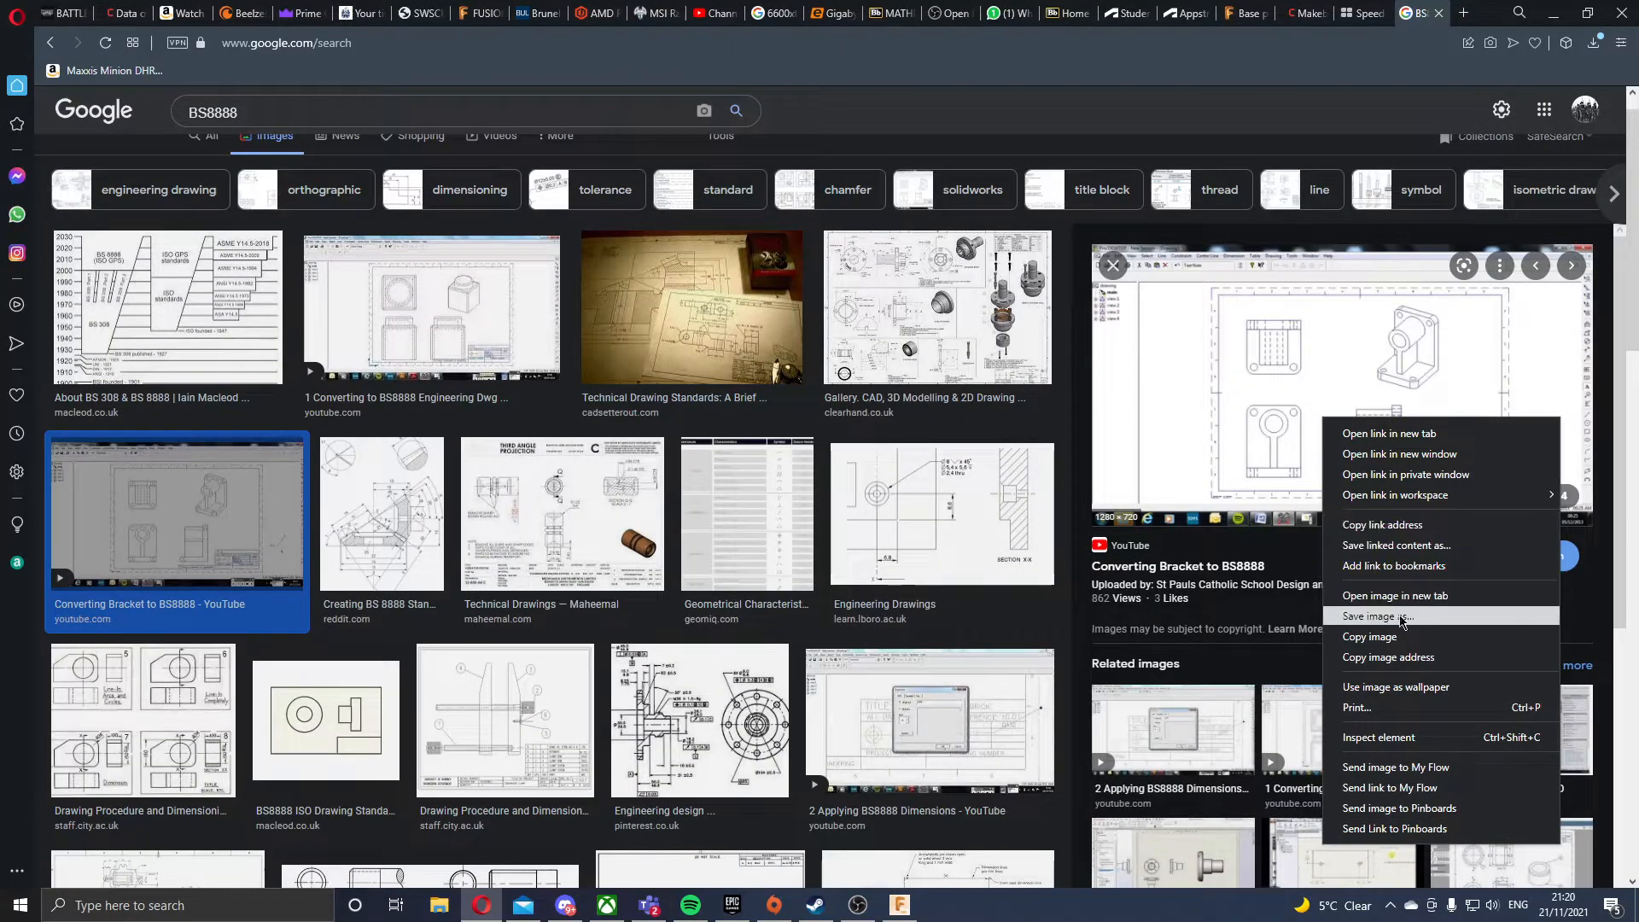
click(1302, 486)
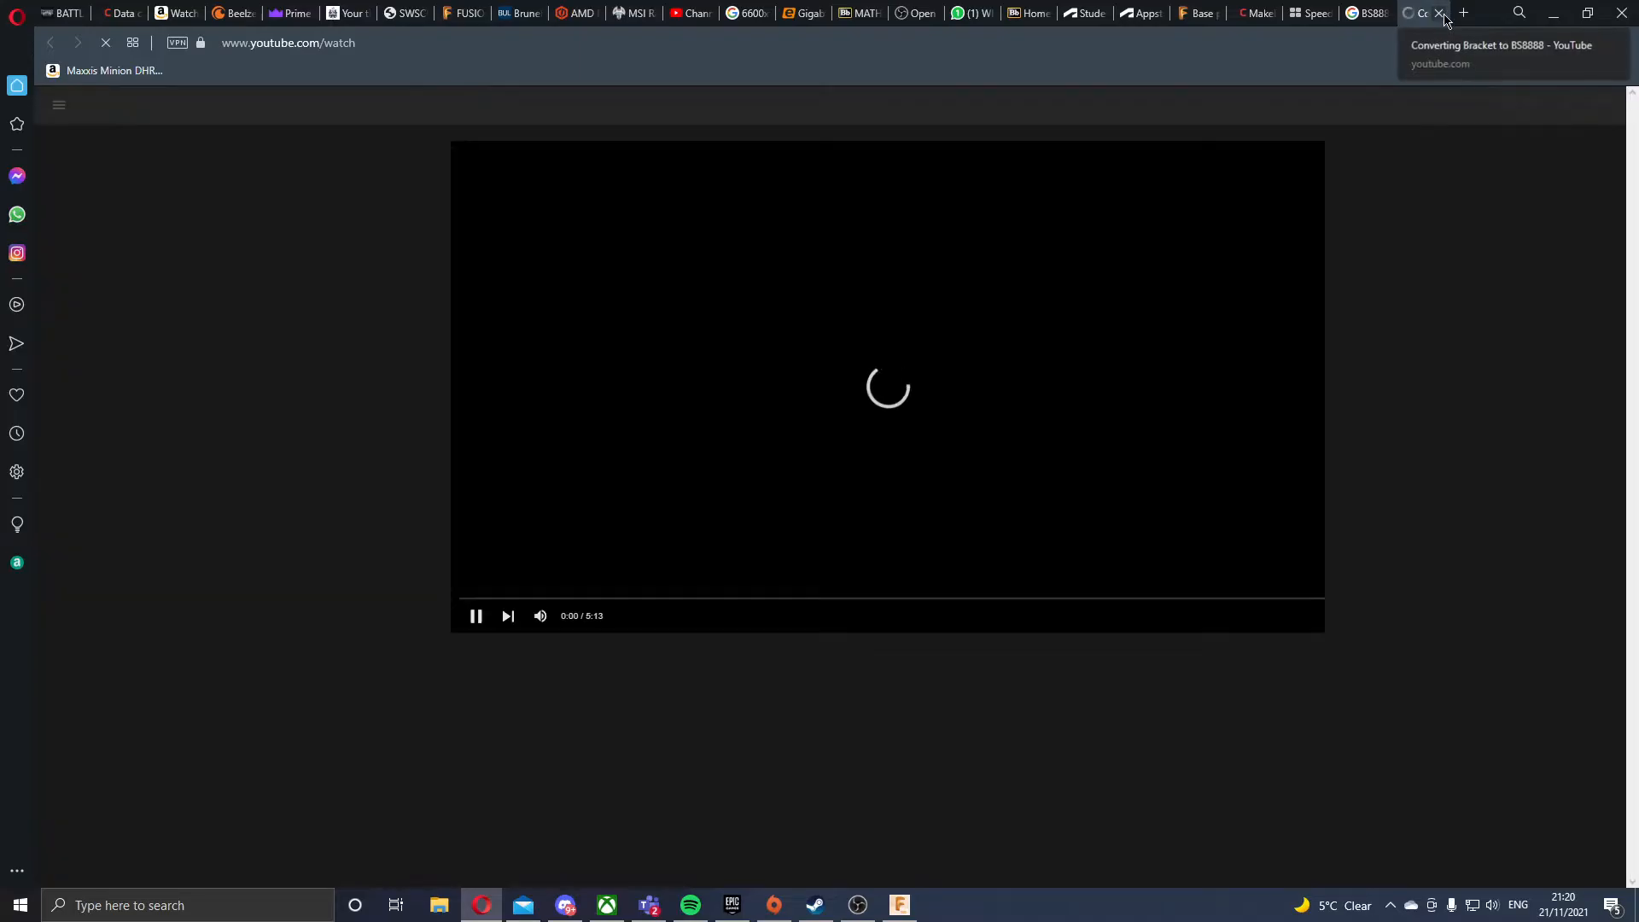
click(1441, 13)
- Open the preview image of Converting Bracket to BS8888 in its own browser tab and view it
right_click(1451, 390)
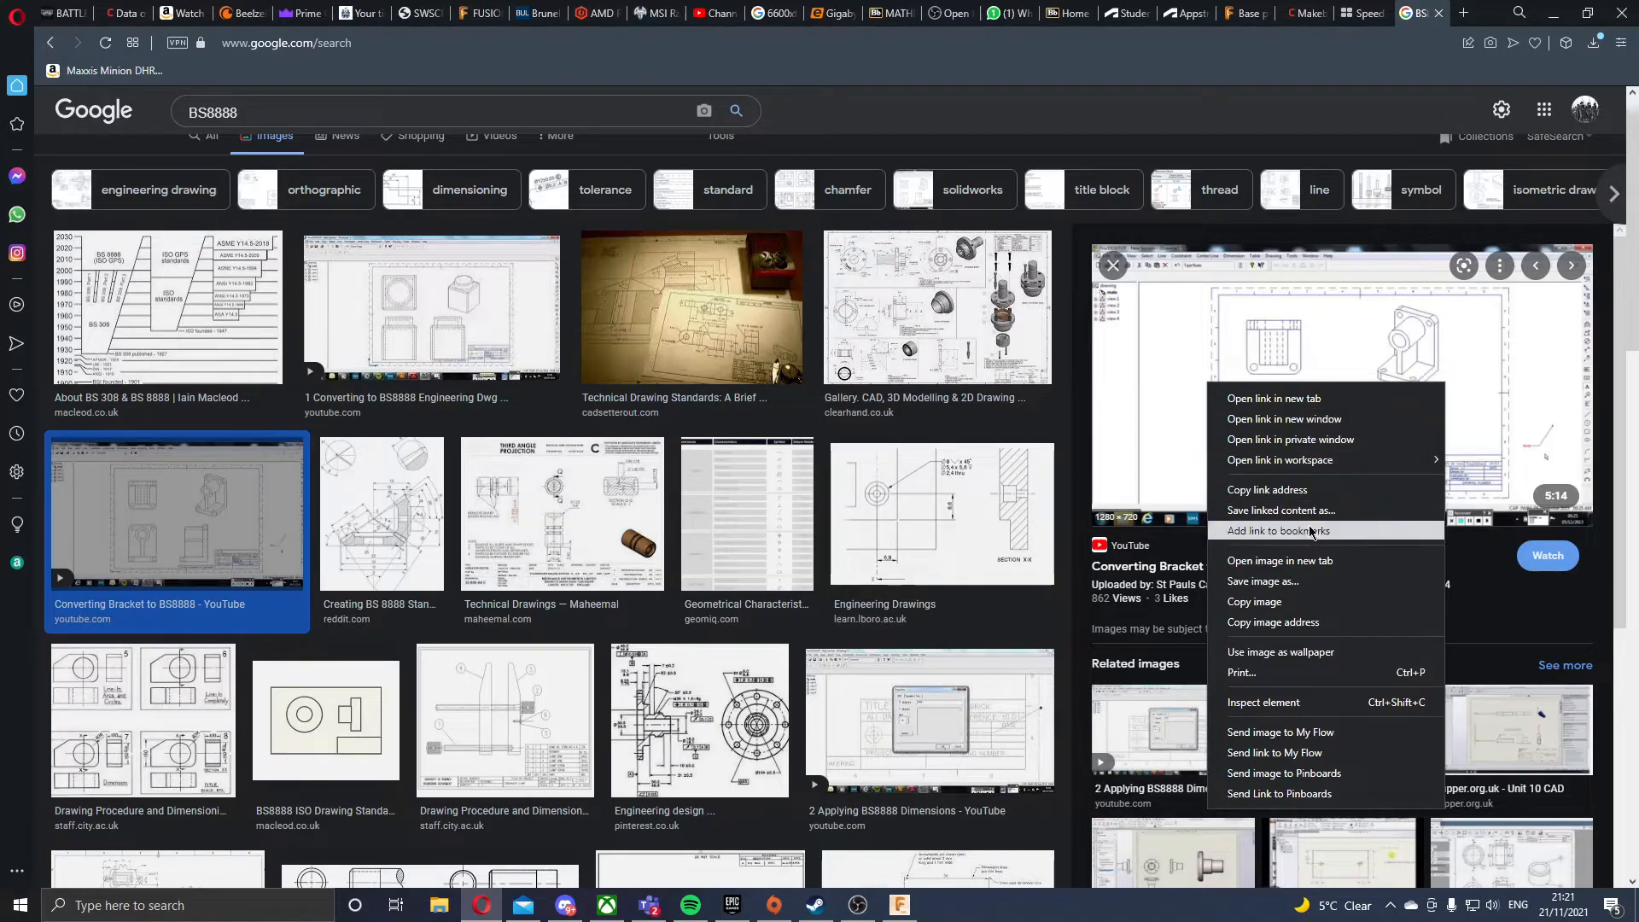
click(1303, 564)
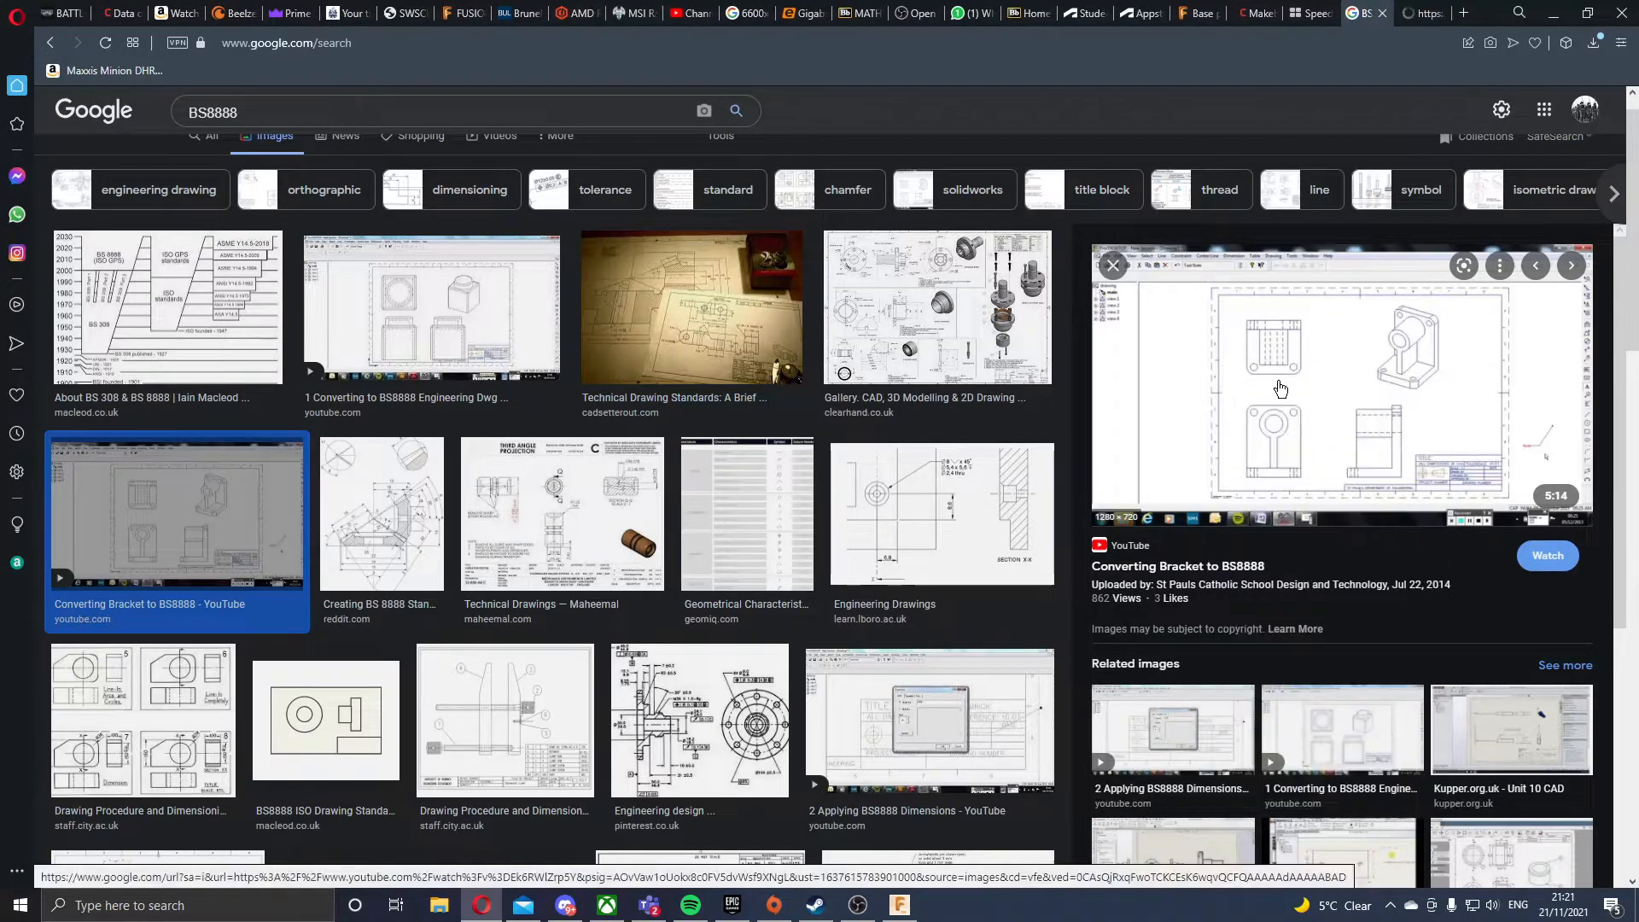
click(1422, 15)
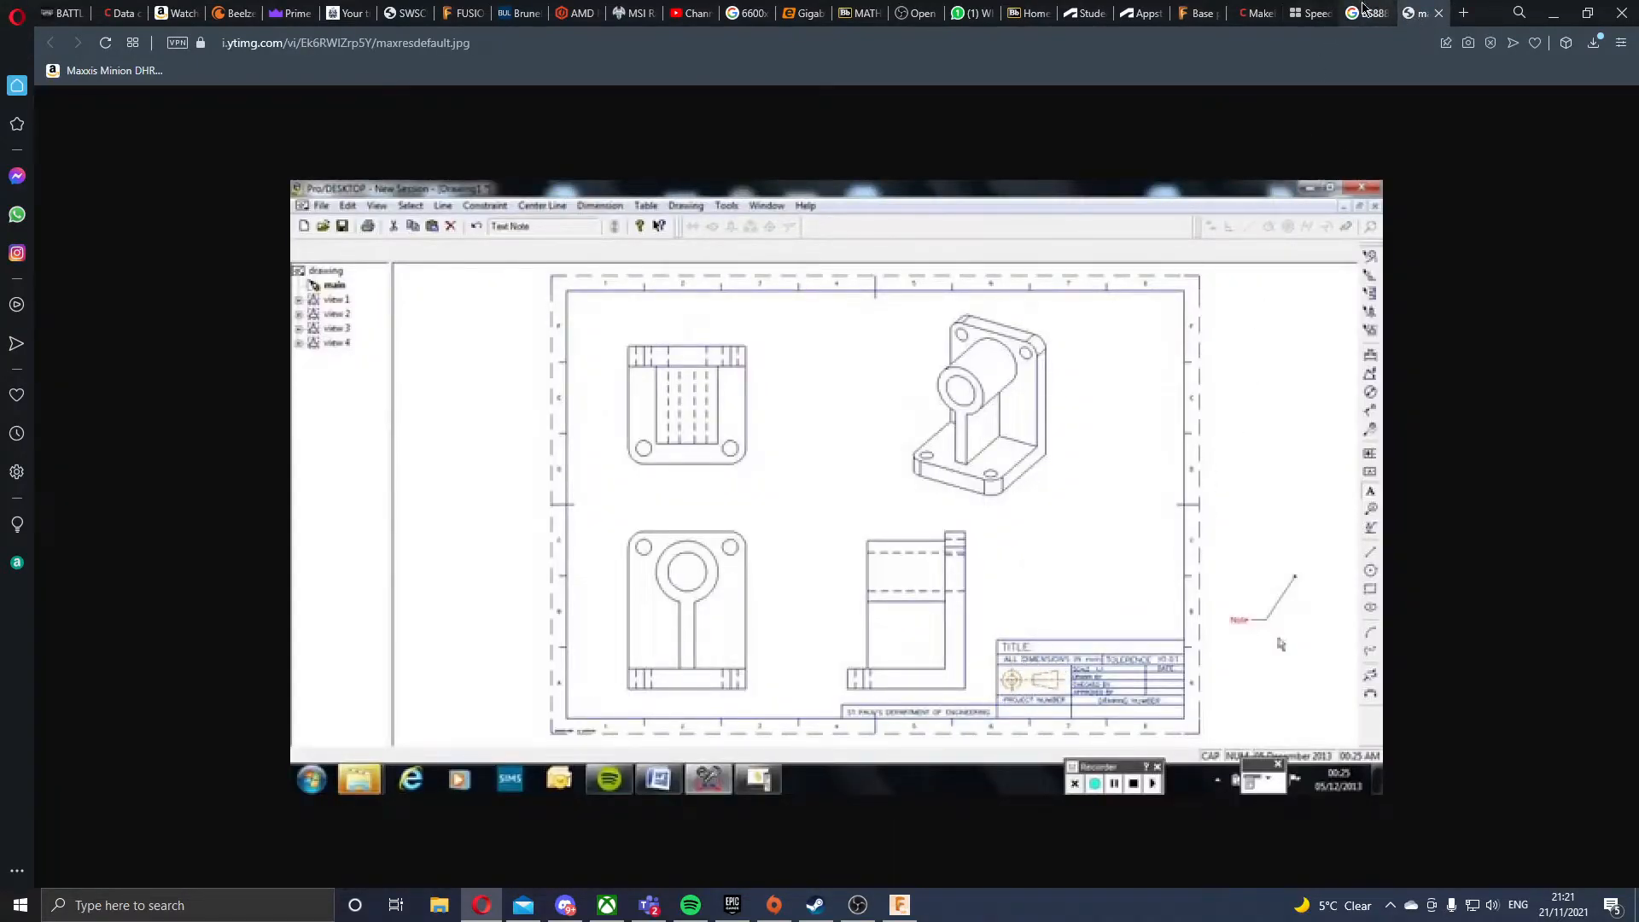
- Search images for third angle projection and open the result comparing first and third angle projection
click(1365, 14)
scroll(1149, 373, up, 1)
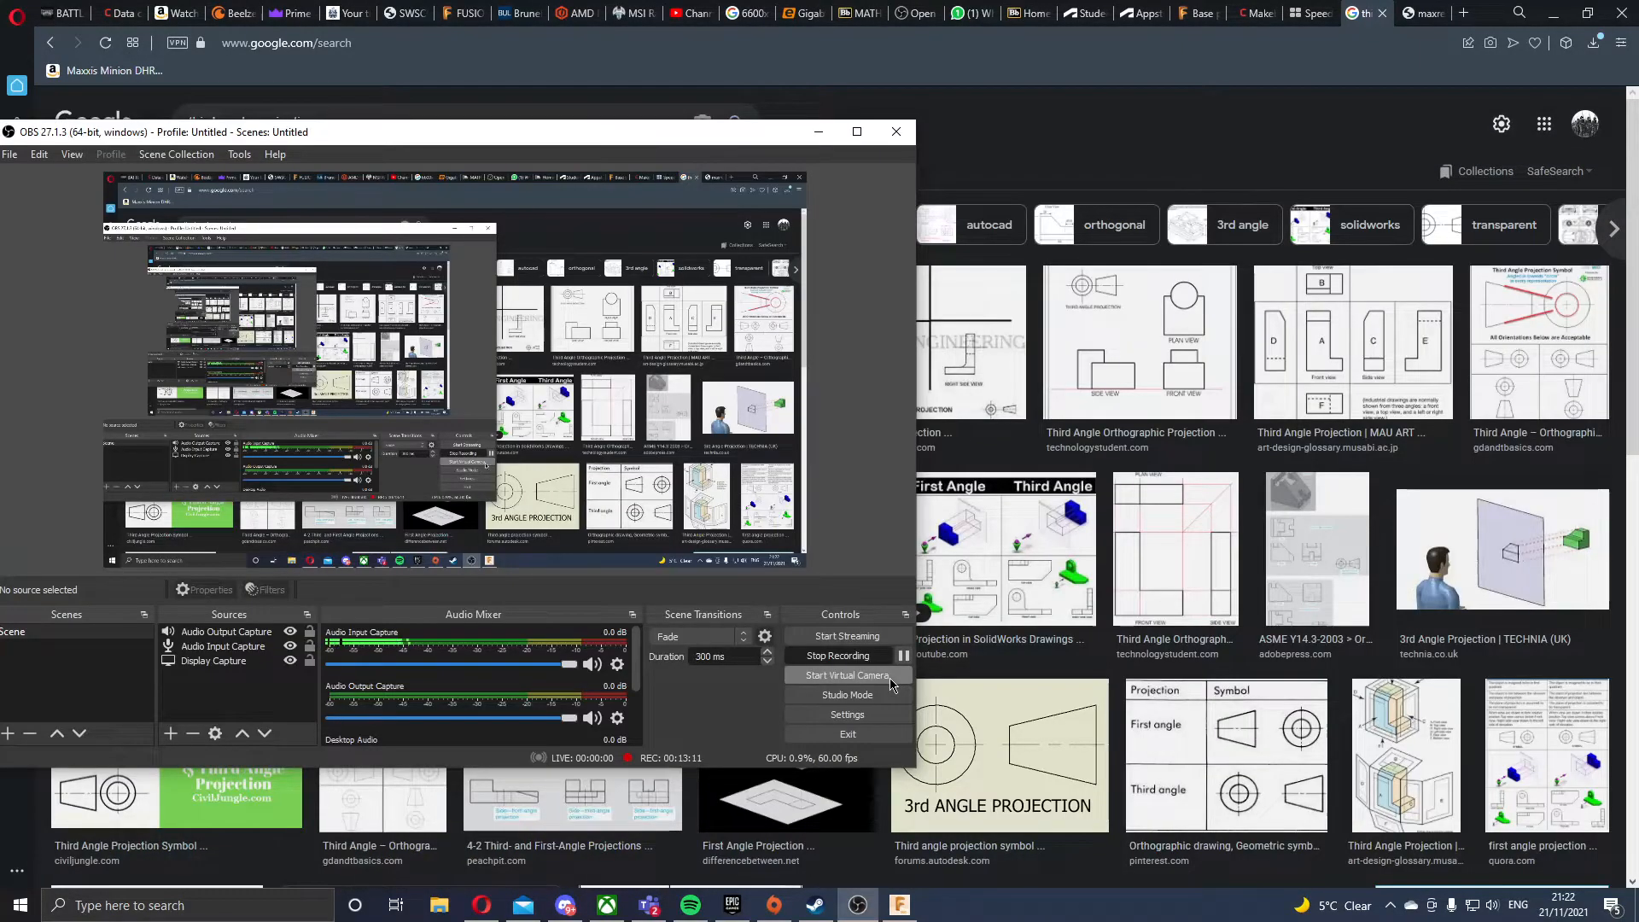
click(818, 132)
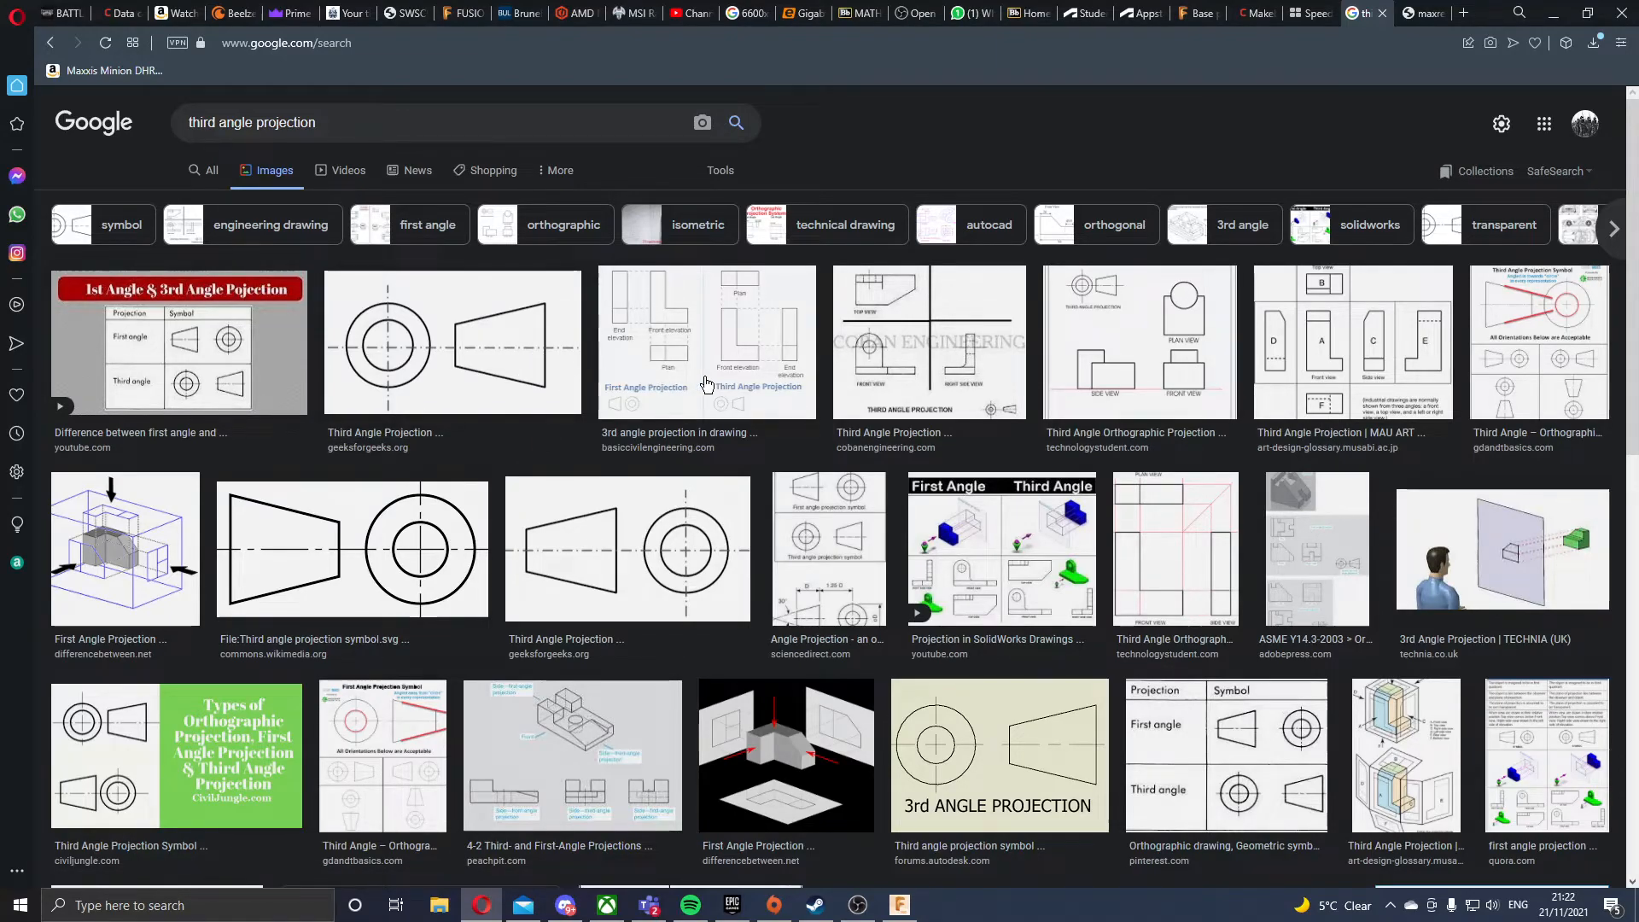
click(732, 408)
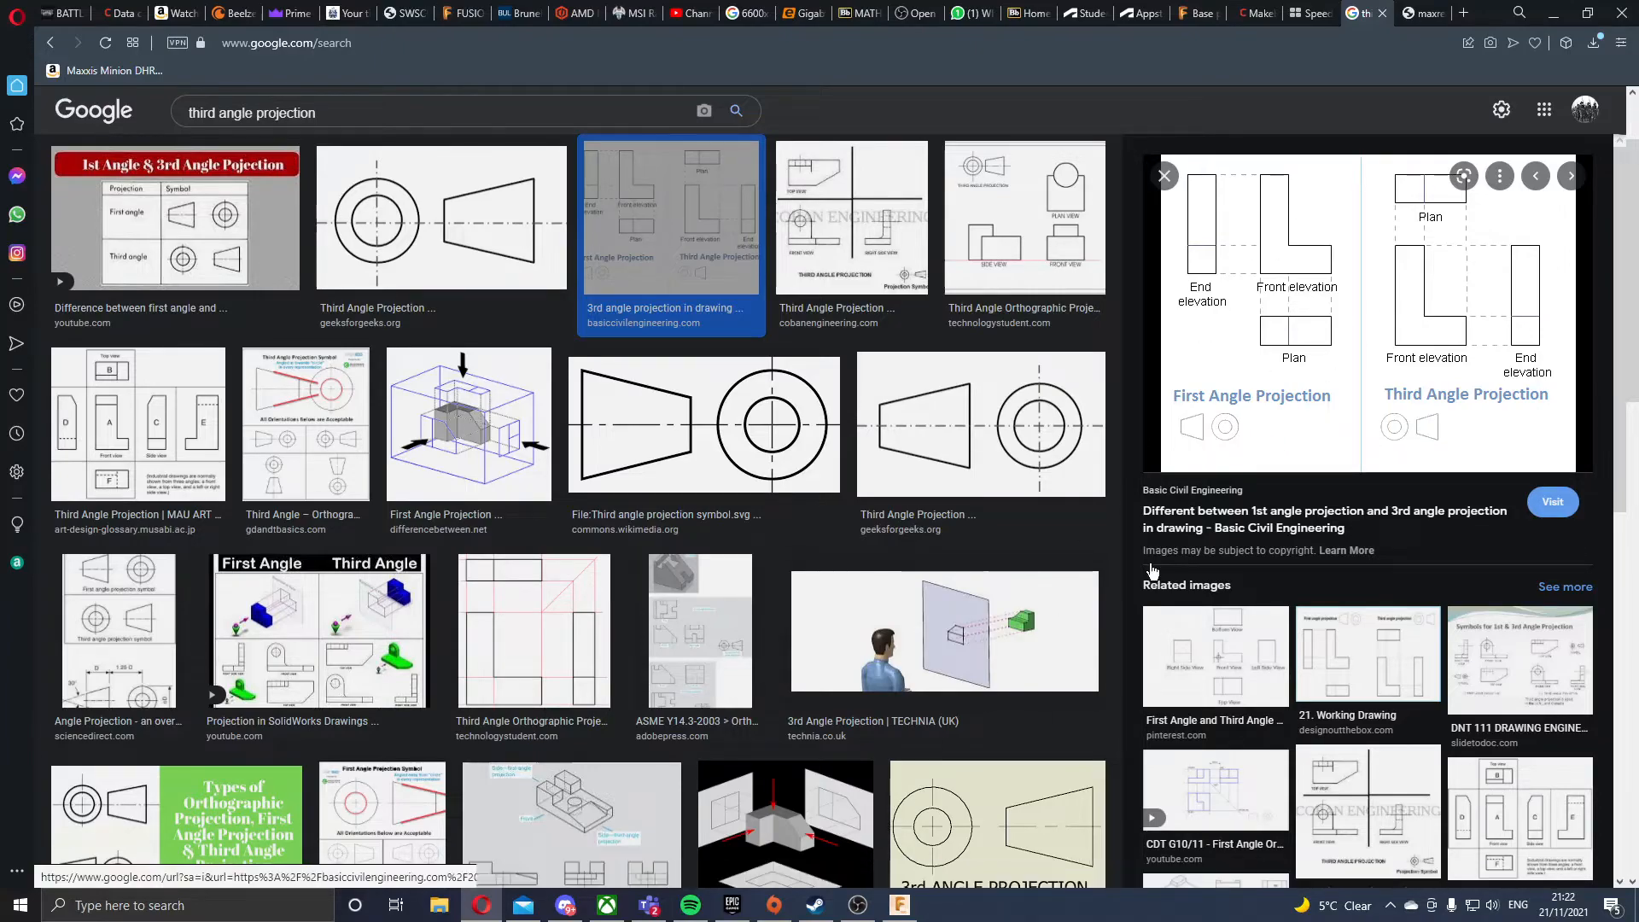
- Switch back to the Fusion 360 drawing and review the arrangement of its projected and isometric views
click(901, 910)
scroll(952, 570, down, 3)
scroll(711, 217, down, 3)
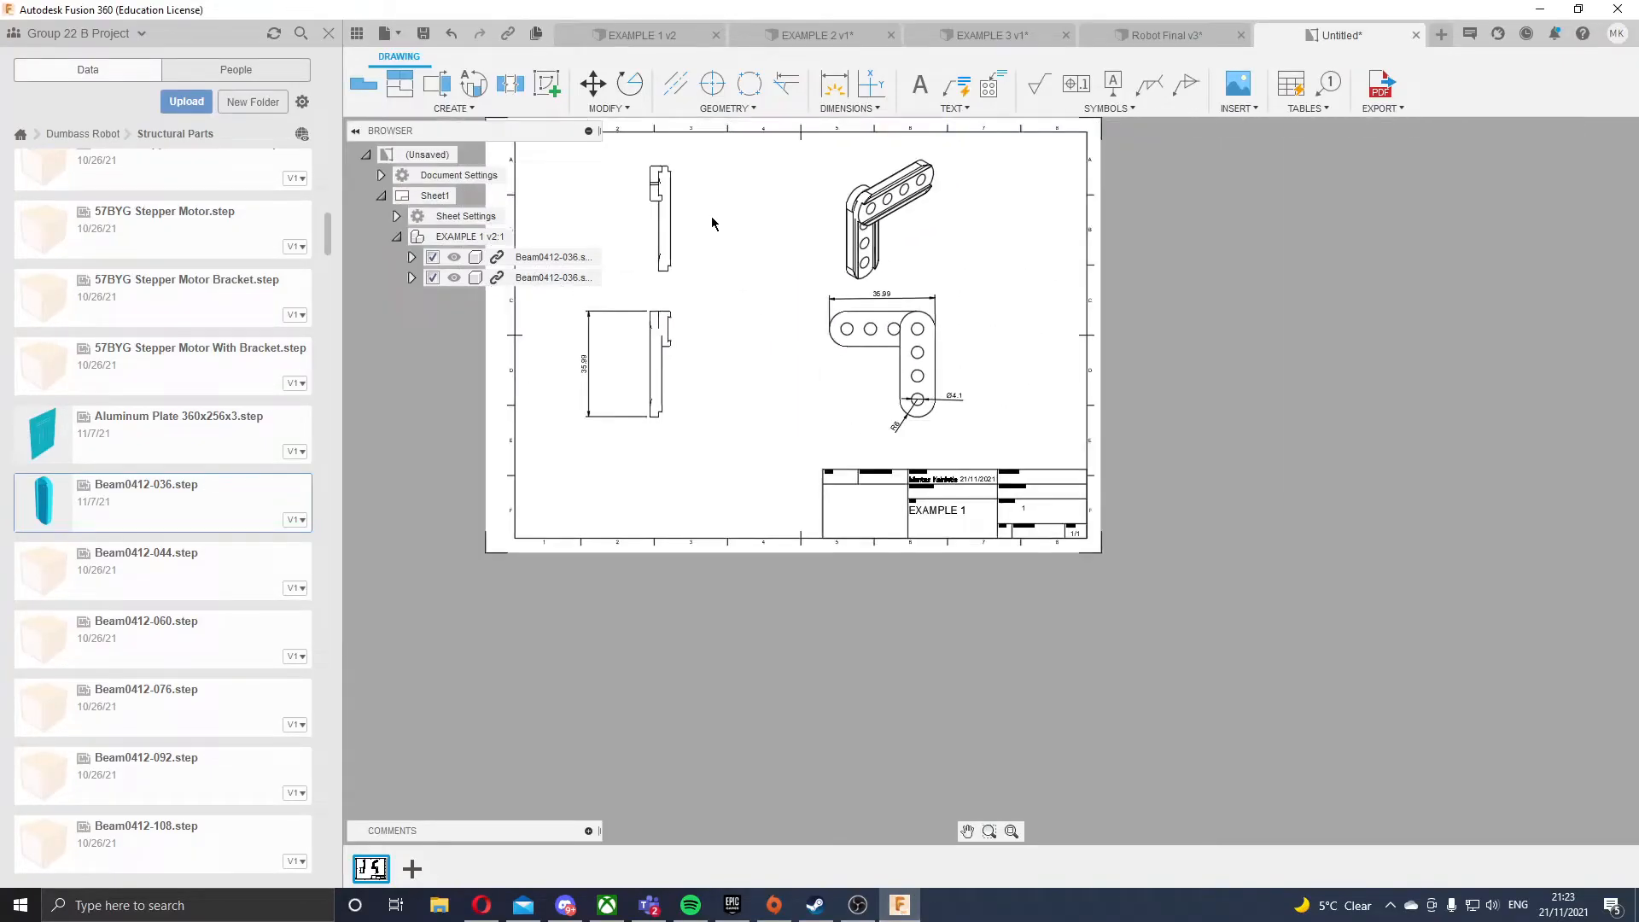
scroll(677, 142, up, 4)
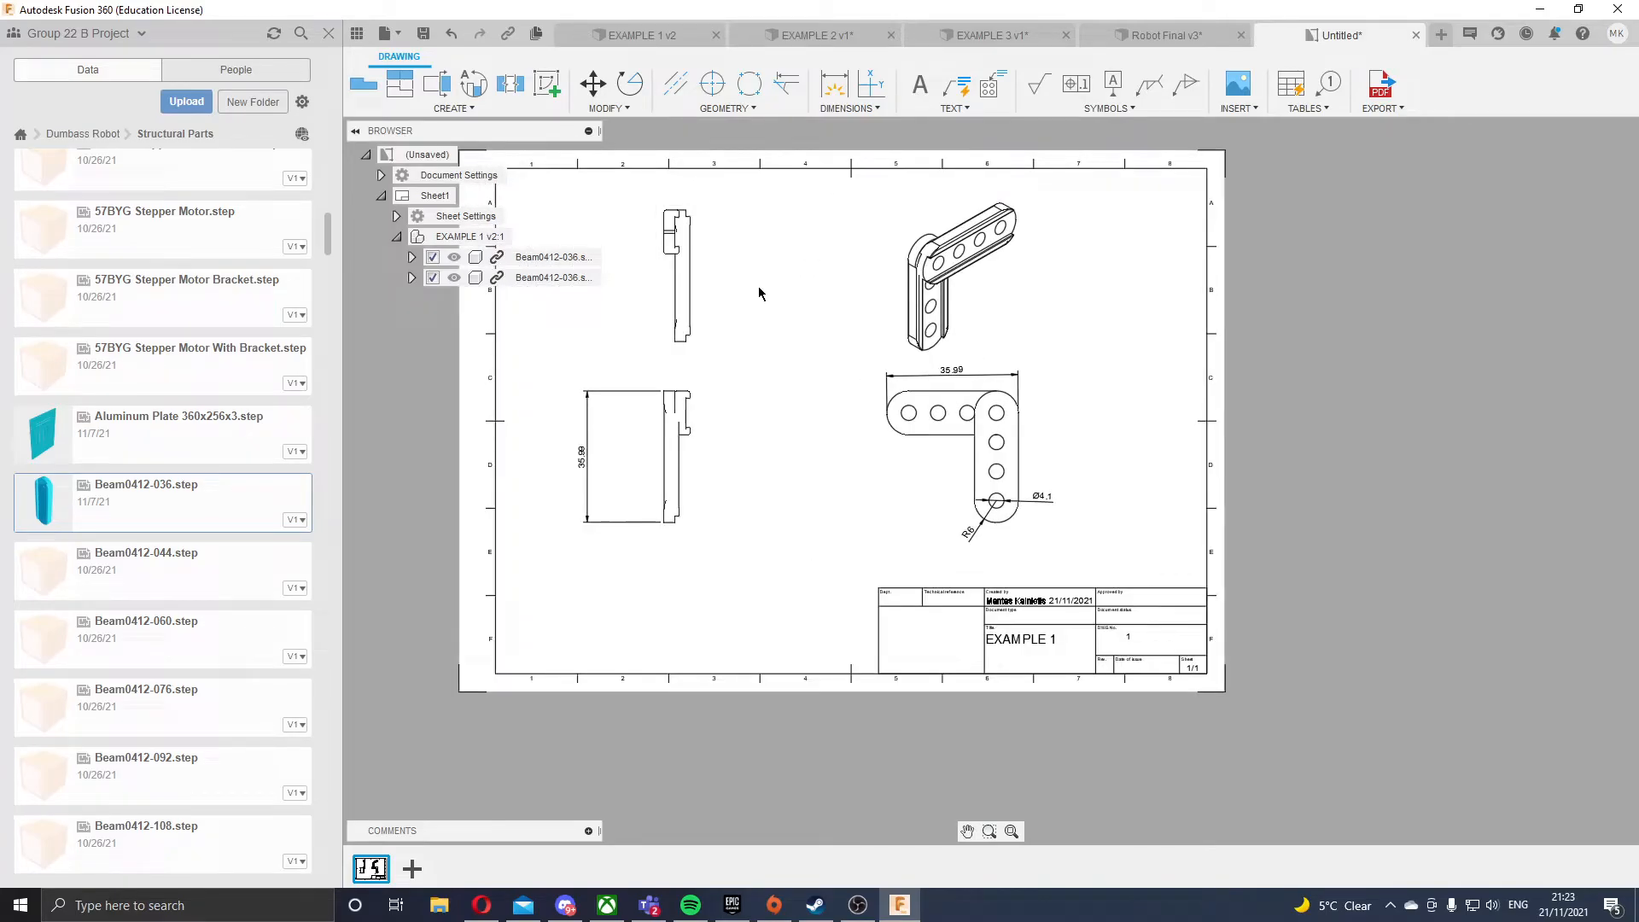
scroll(838, 295, down, 2)
scroll(950, 236, up, 2)
scroll(961, 227, up, 4)
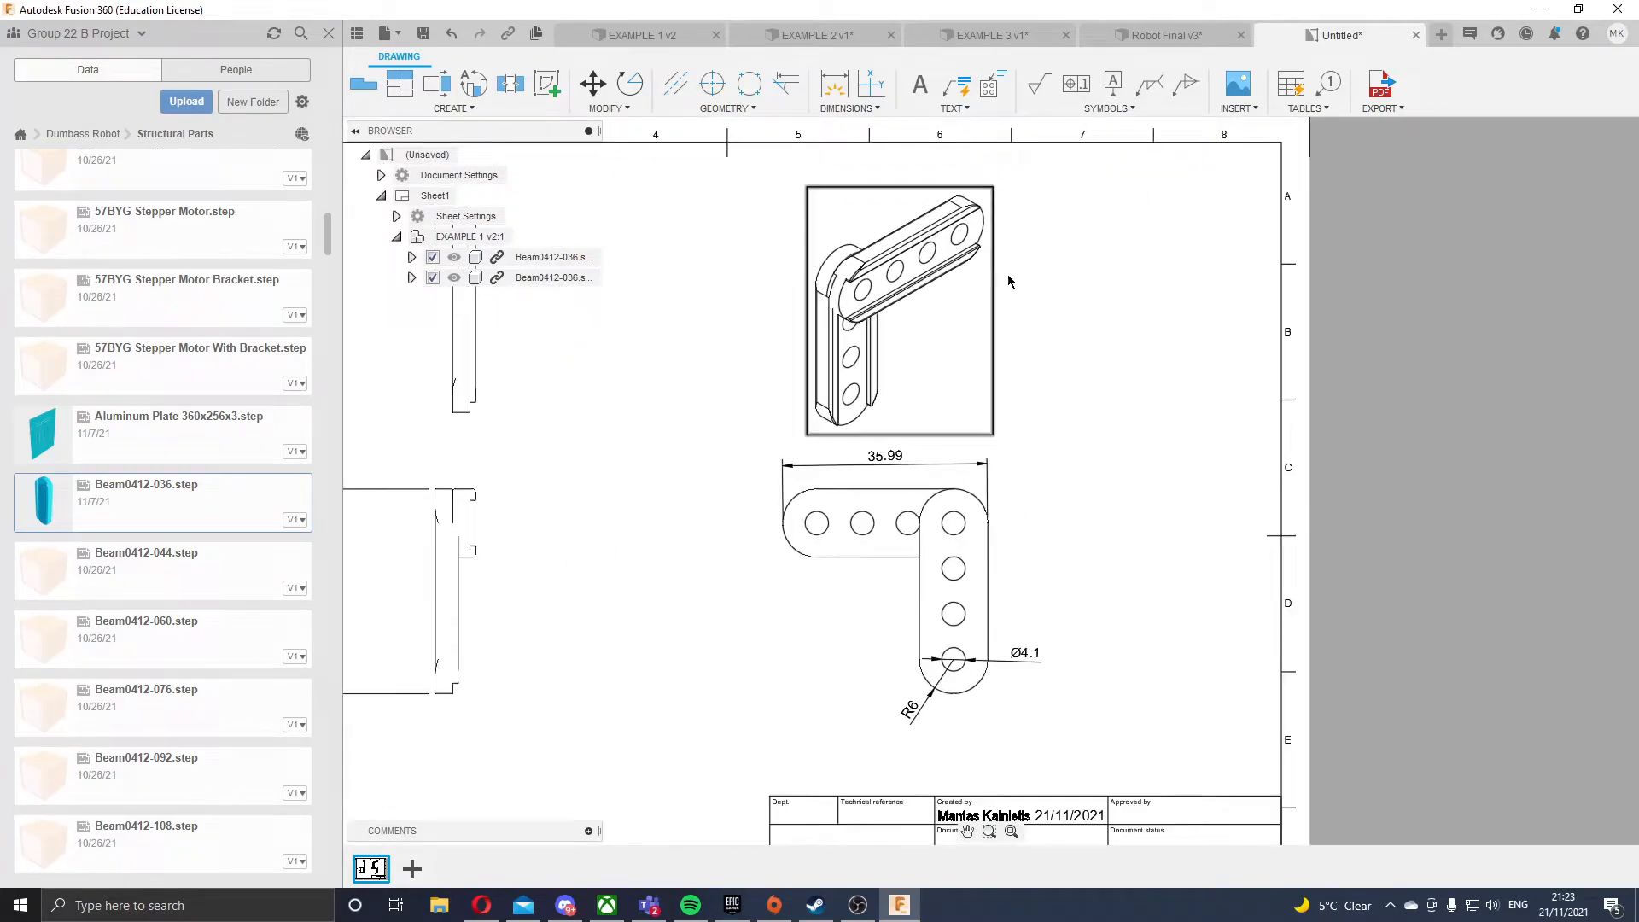
- Add a leader note reading aLUMINIUM to the lower edge of the upper beam in the isometric view
click(963, 87)
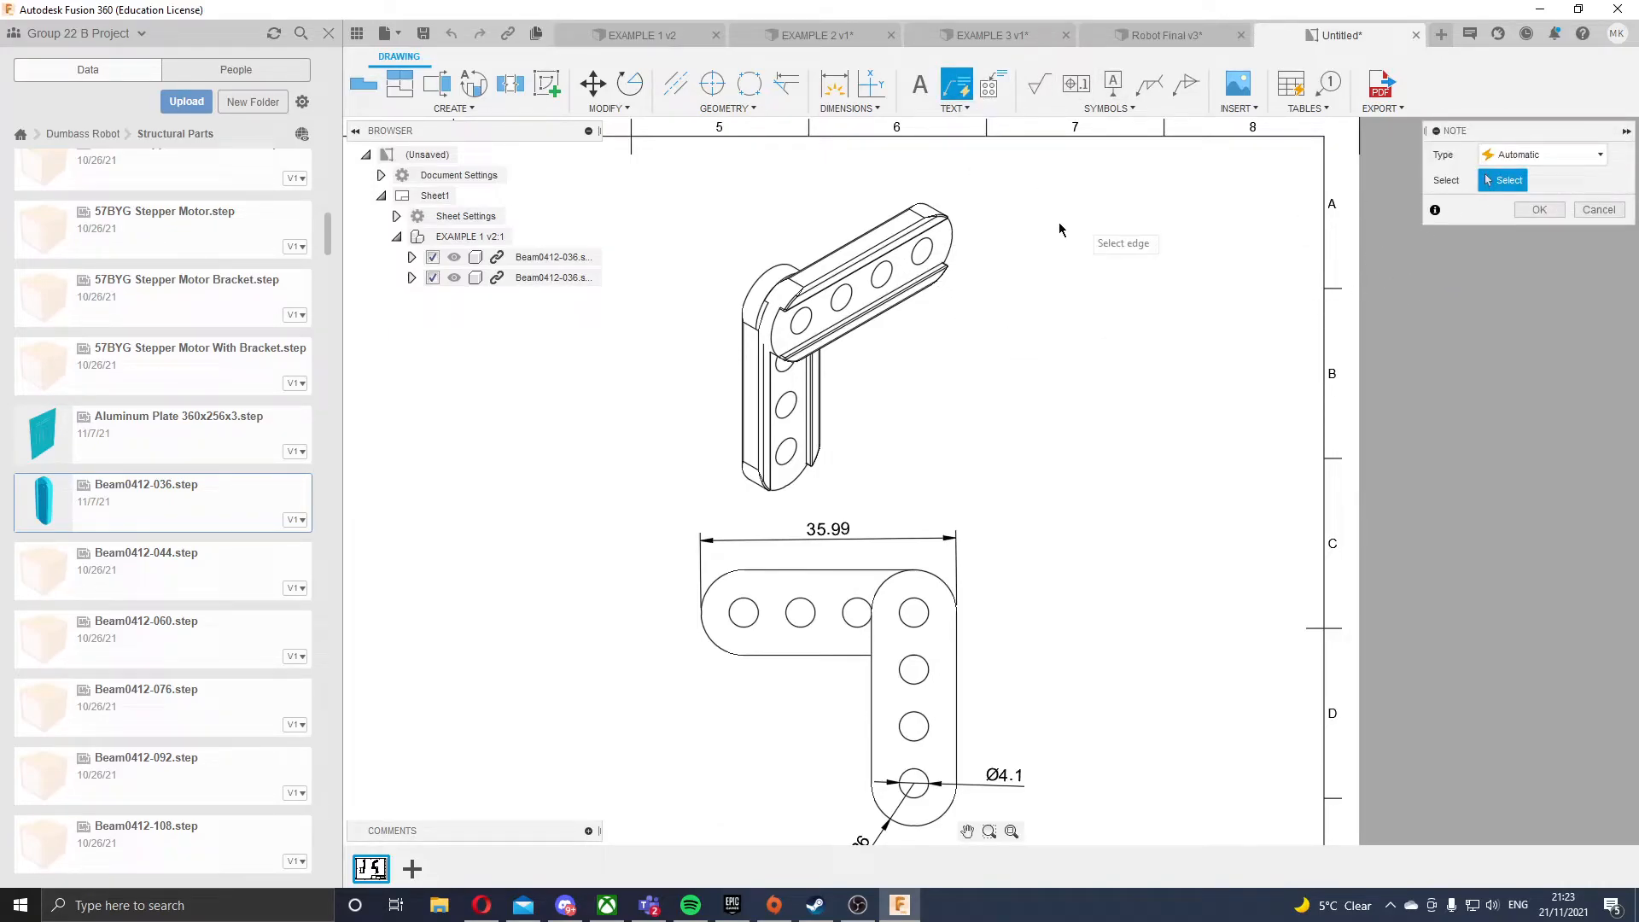
click(931, 275)
click(1088, 388)
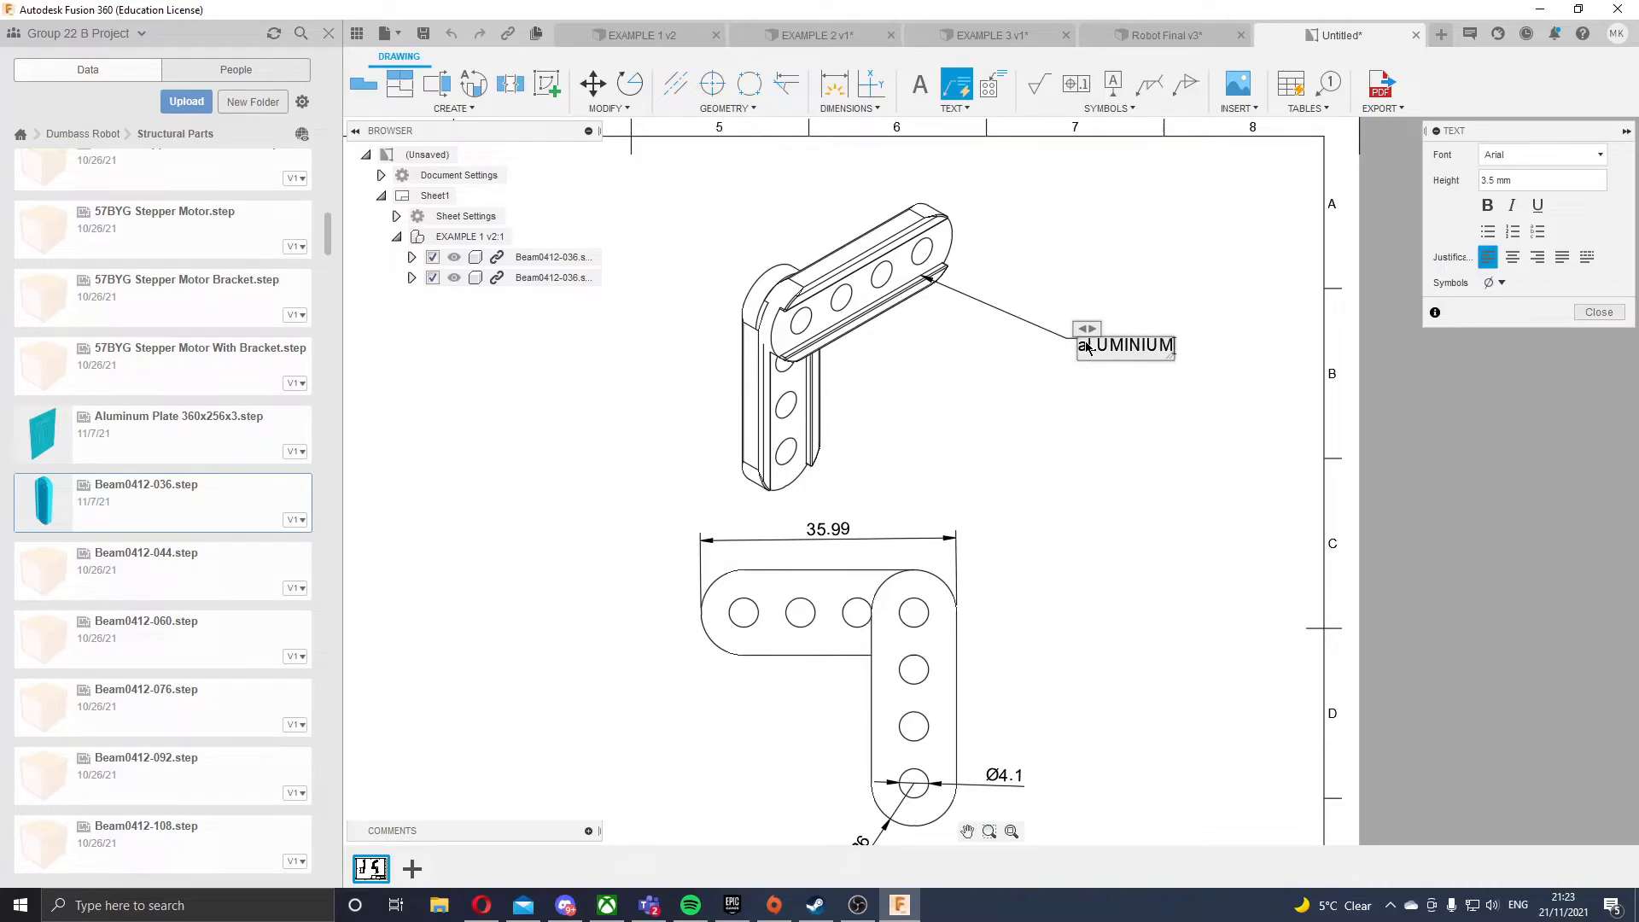
text(aLUMINIUM)
key(Return)
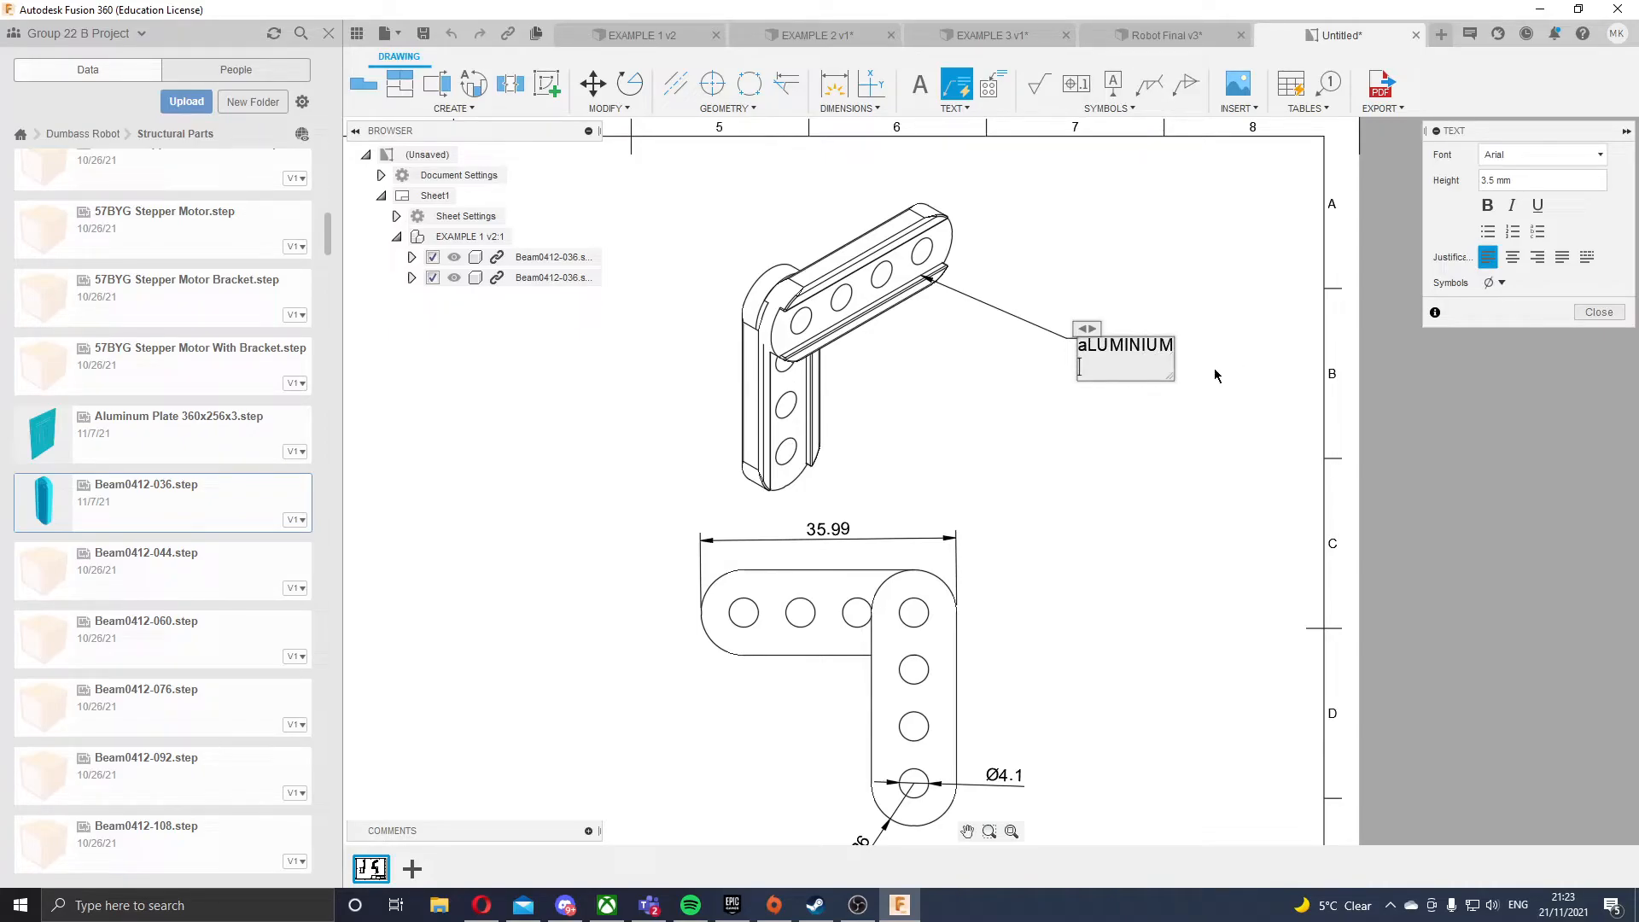
click(1589, 313)
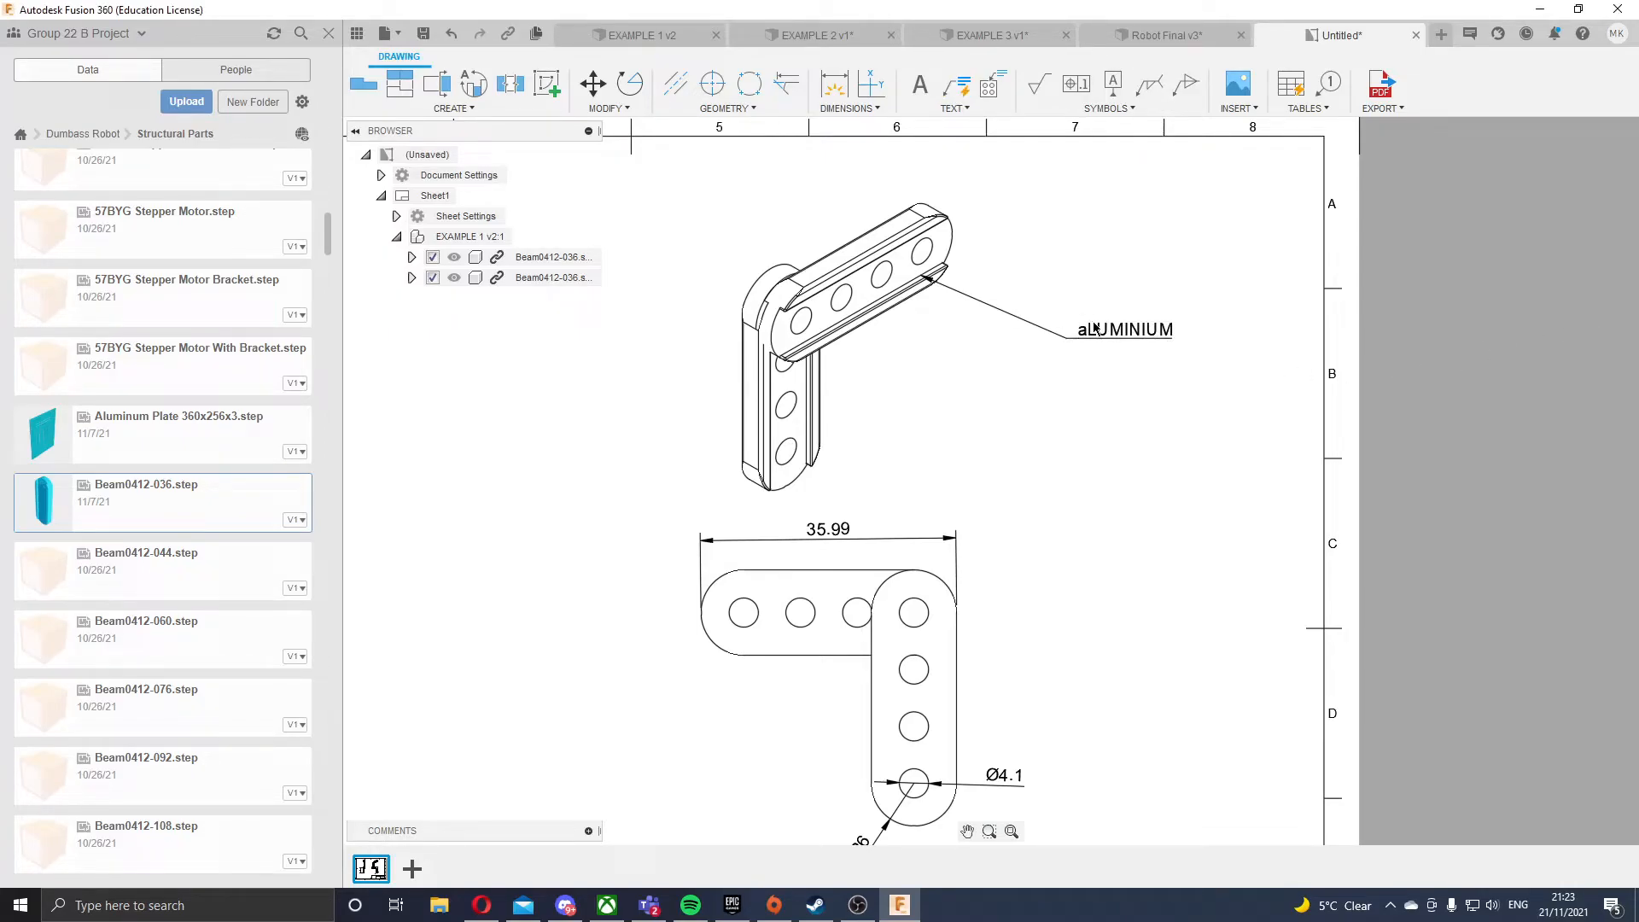
- Add a leader note reading COLLISION to the vertical beam's edge near the overlap of the two beams in the isometric view
scroll(1020, 292, down, 1)
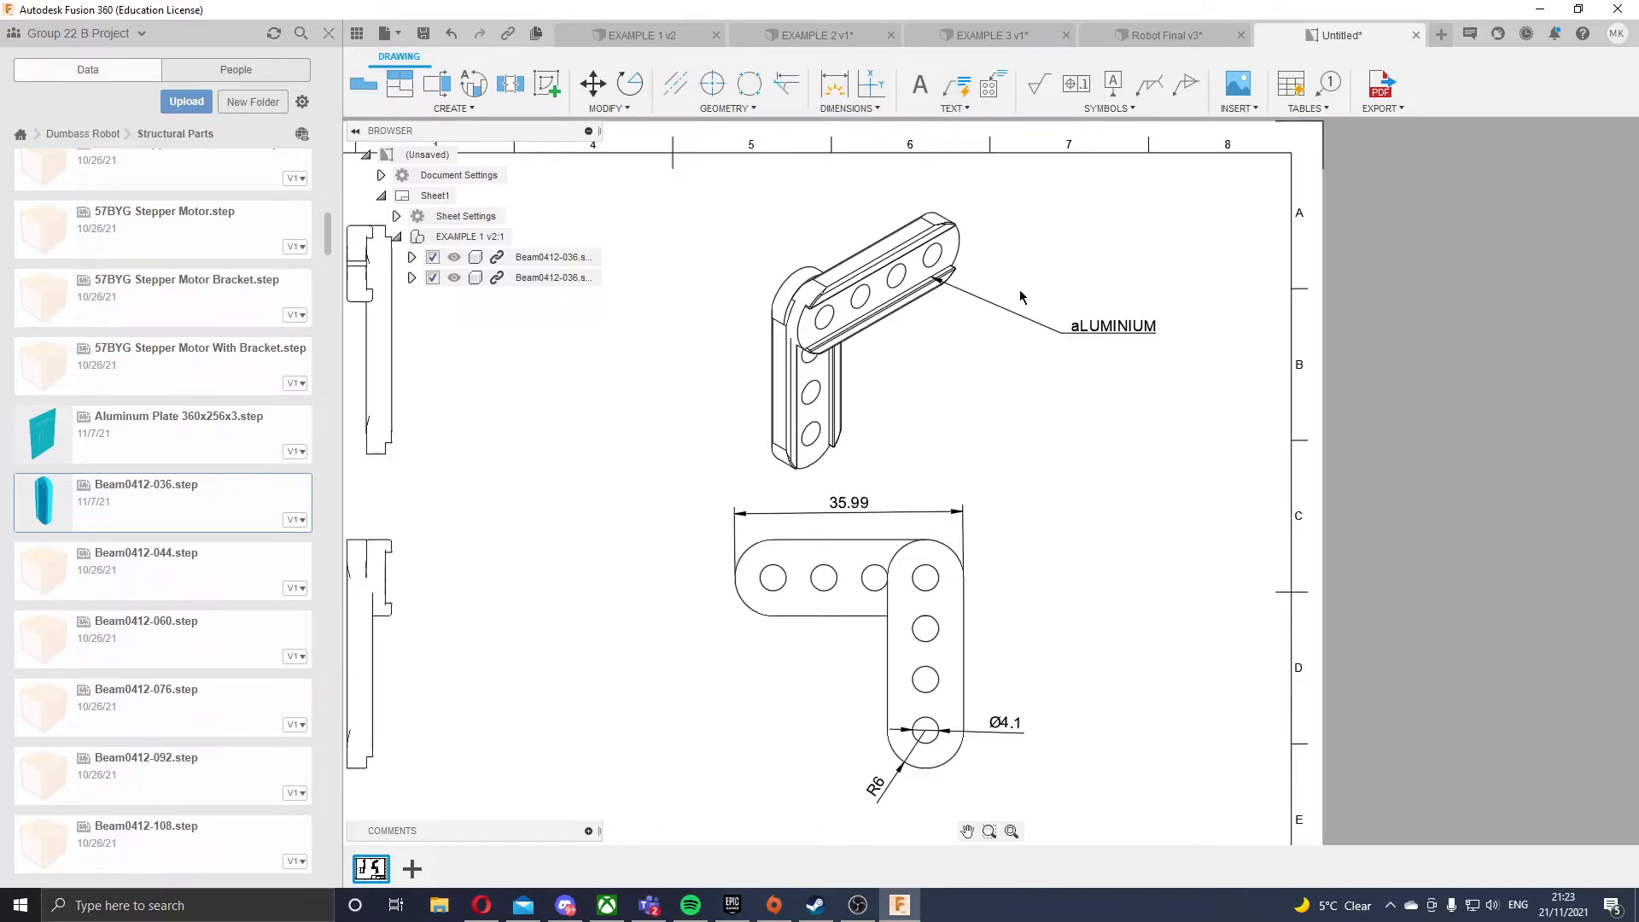
scroll(1021, 293, down, 1)
click(950, 97)
scroll(820, 342, down, 1)
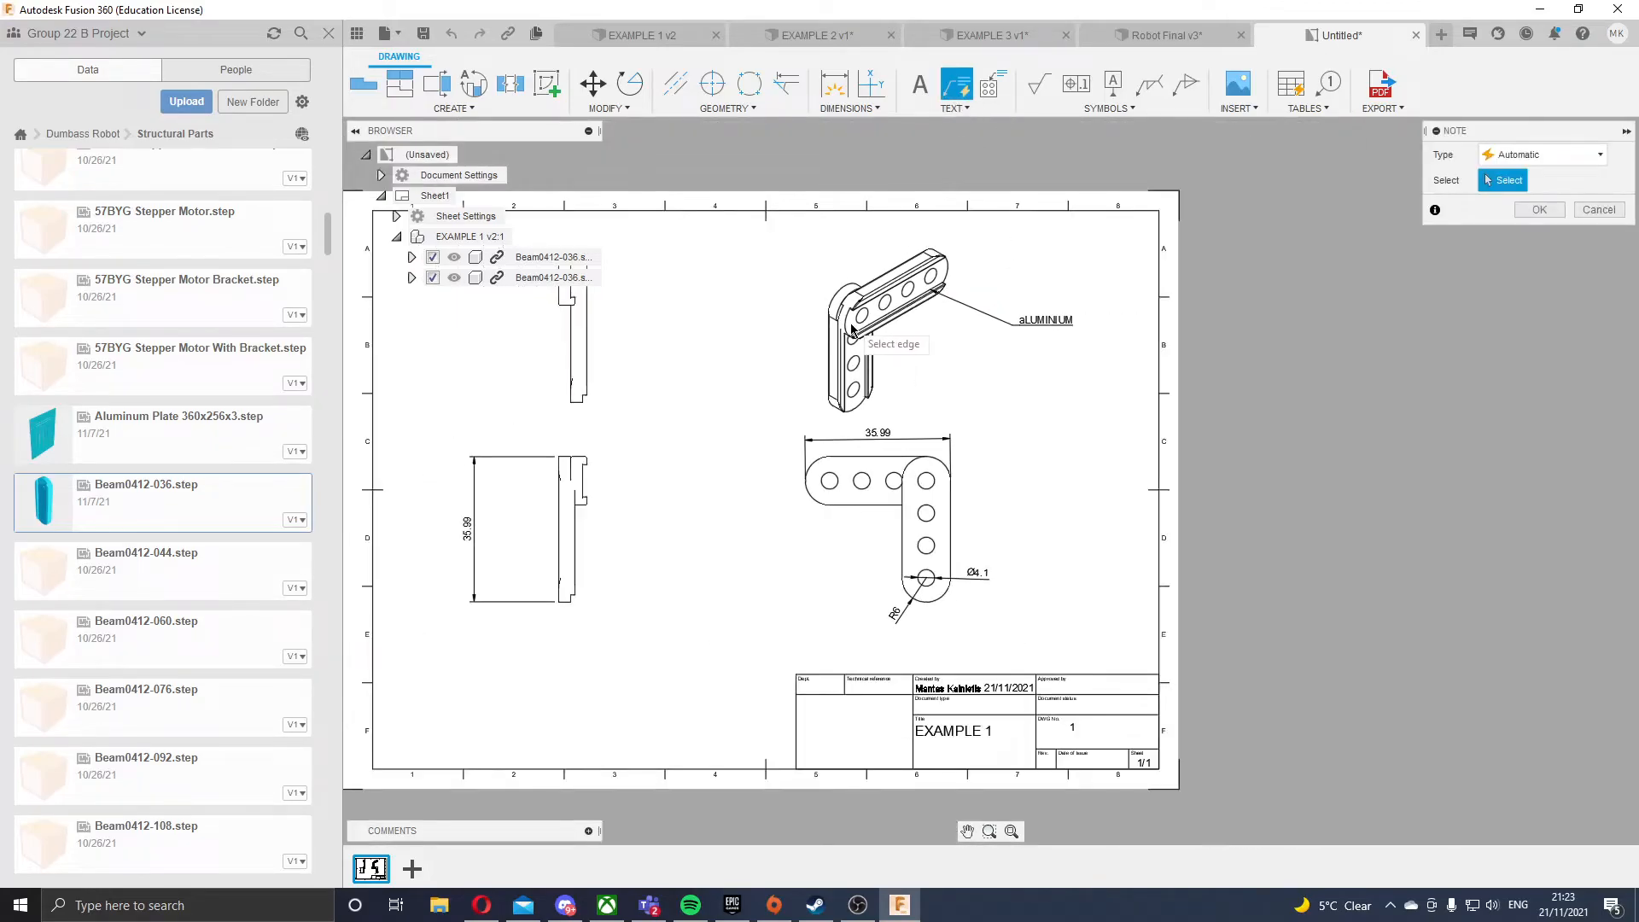
scroll(817, 344, up, 6)
scroll(785, 302, down, 2)
click(807, 261)
click(665, 344)
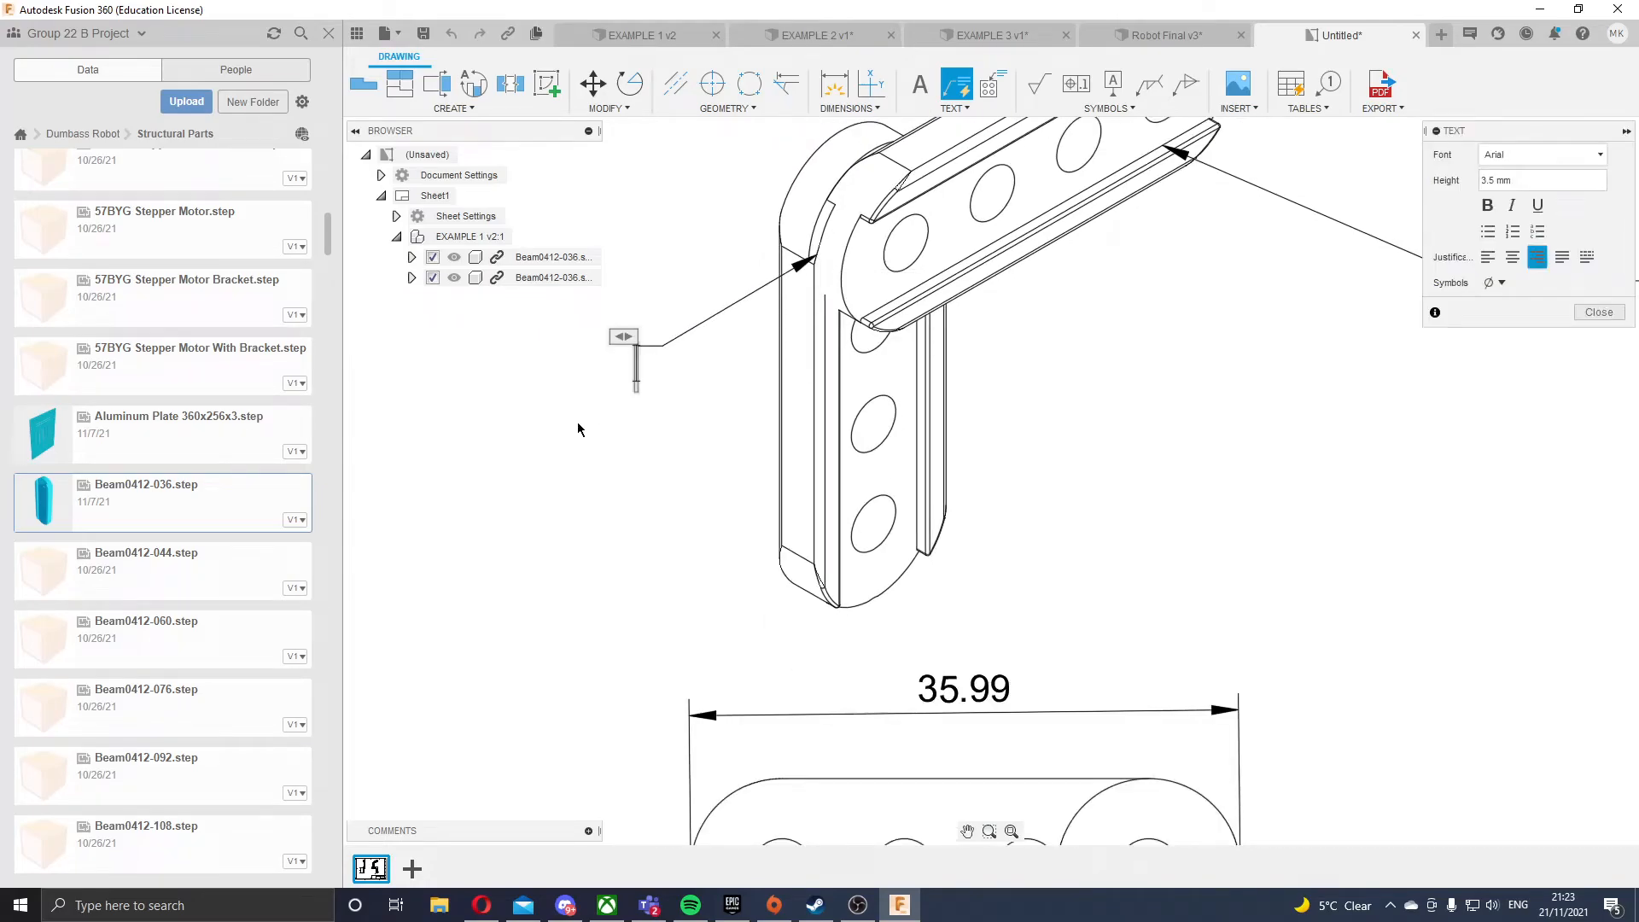
text(COLLISION)
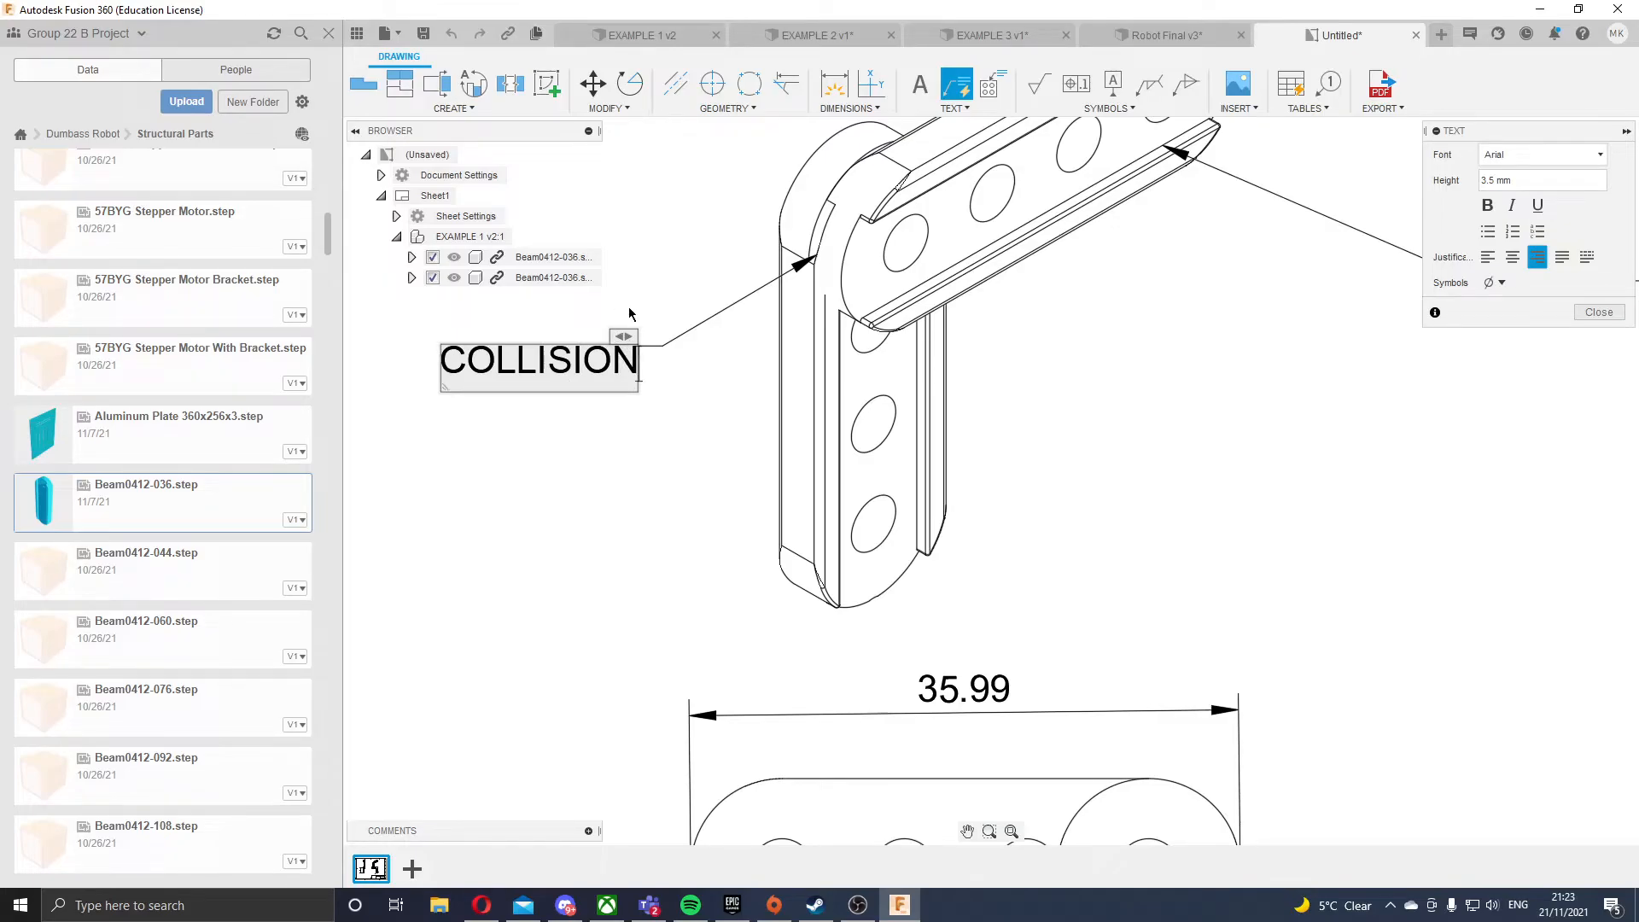
key(Return)
scroll(689, 373, down, 4)
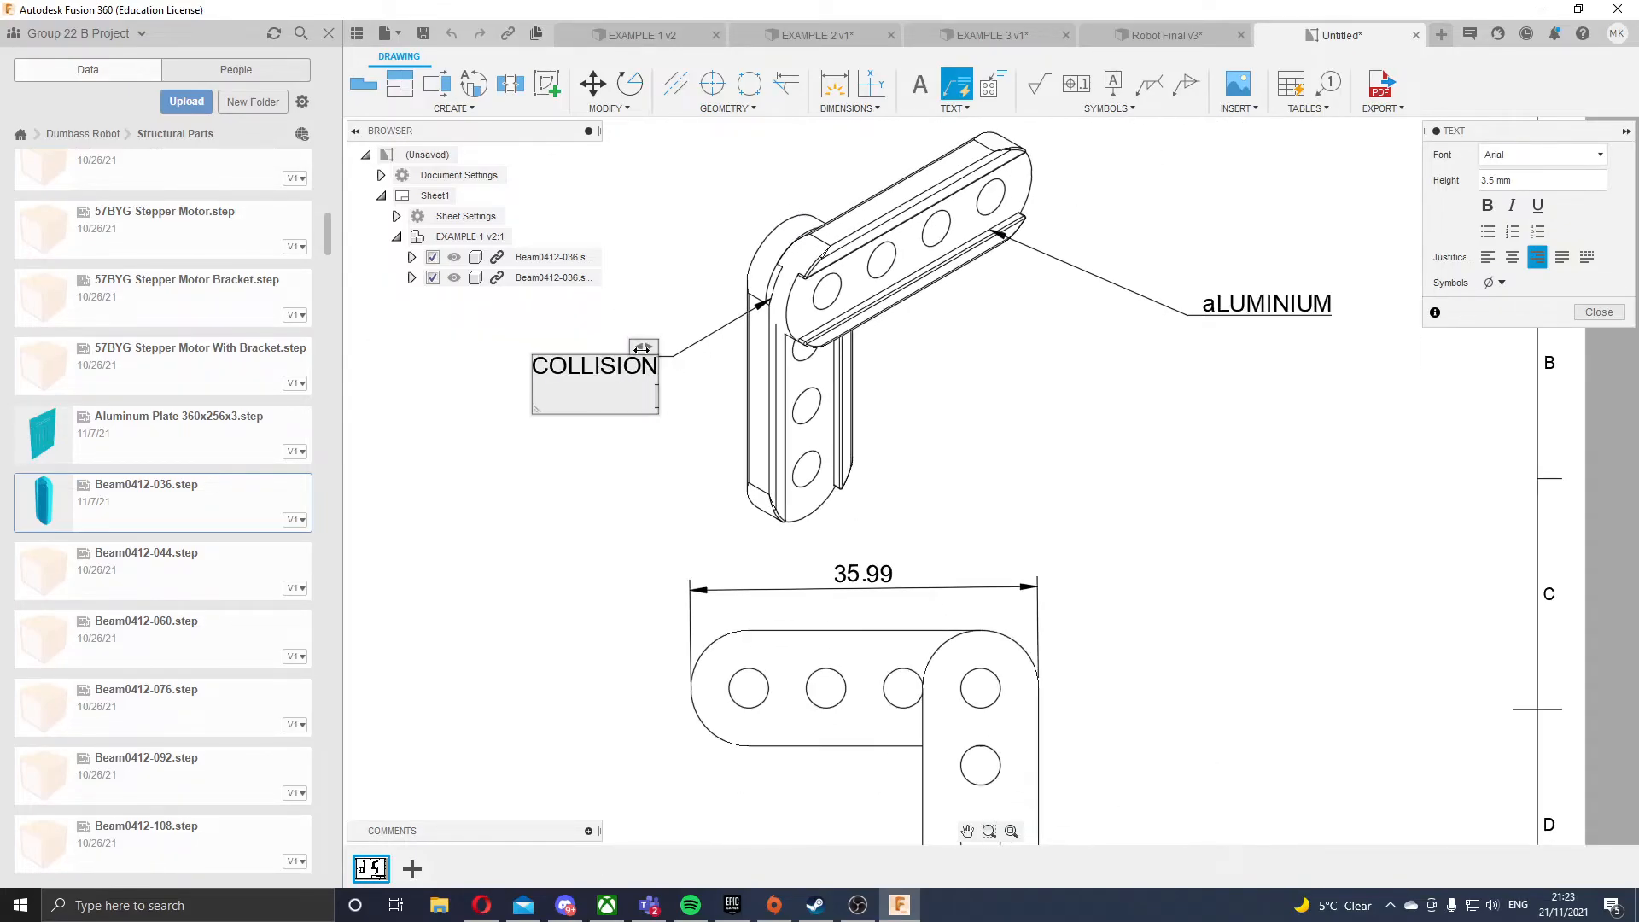
scroll(668, 340, up, 3)
key(BackSpace)
click(1598, 314)
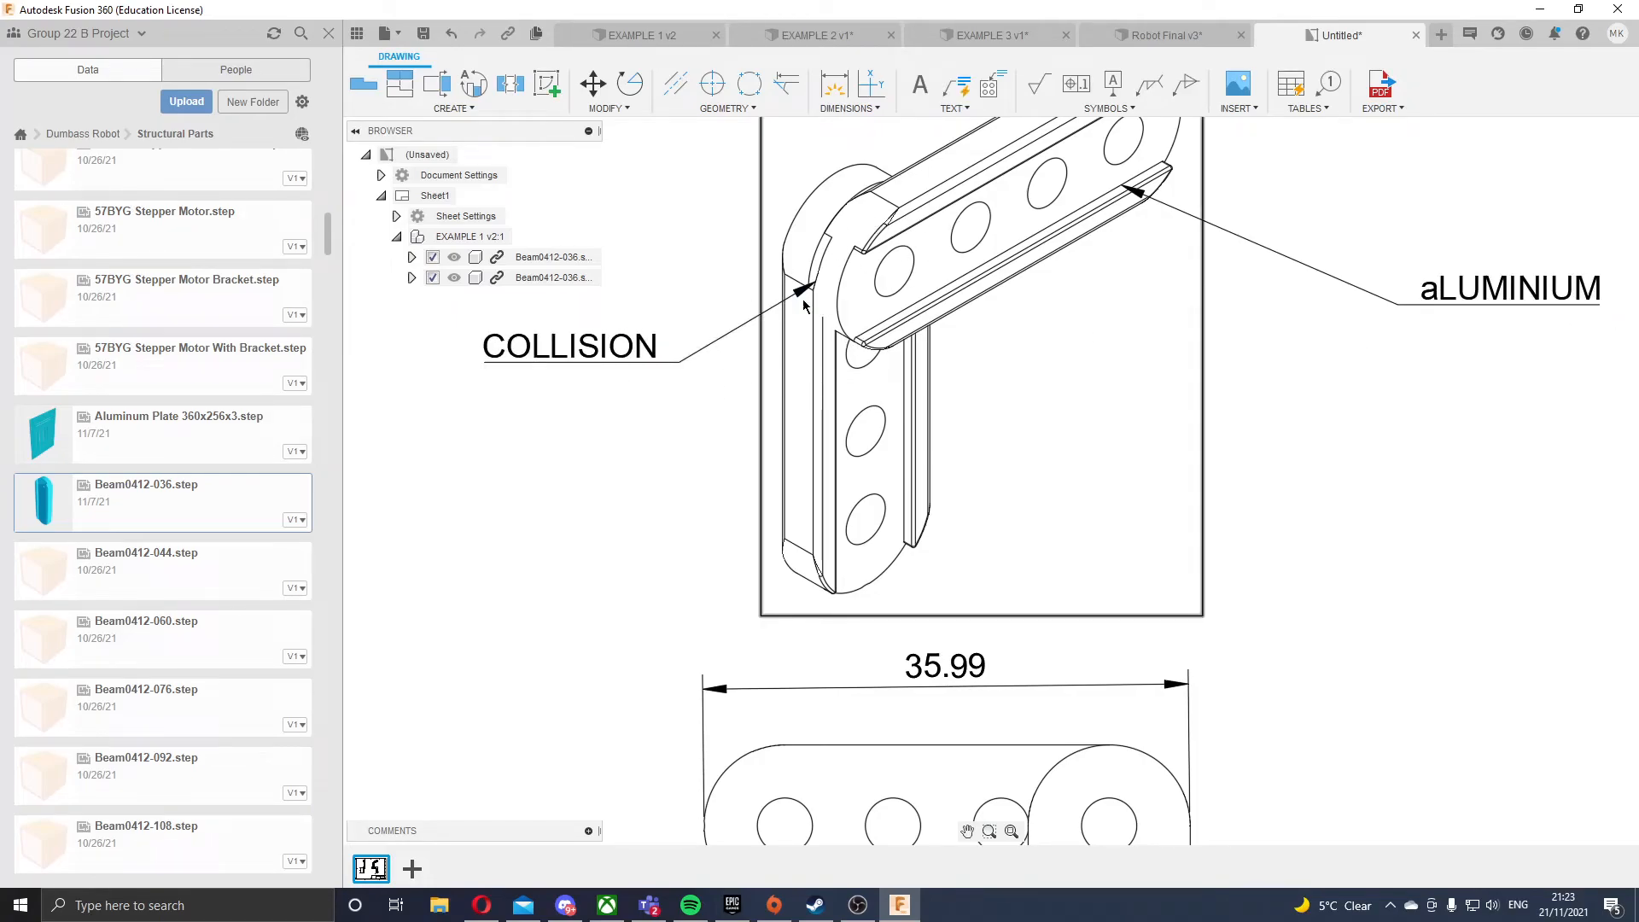
- Examine the COLLISION leader's attachment point, the projected views, the dimensions and the title block on the drawing sheet
scroll(826, 321, up, 5)
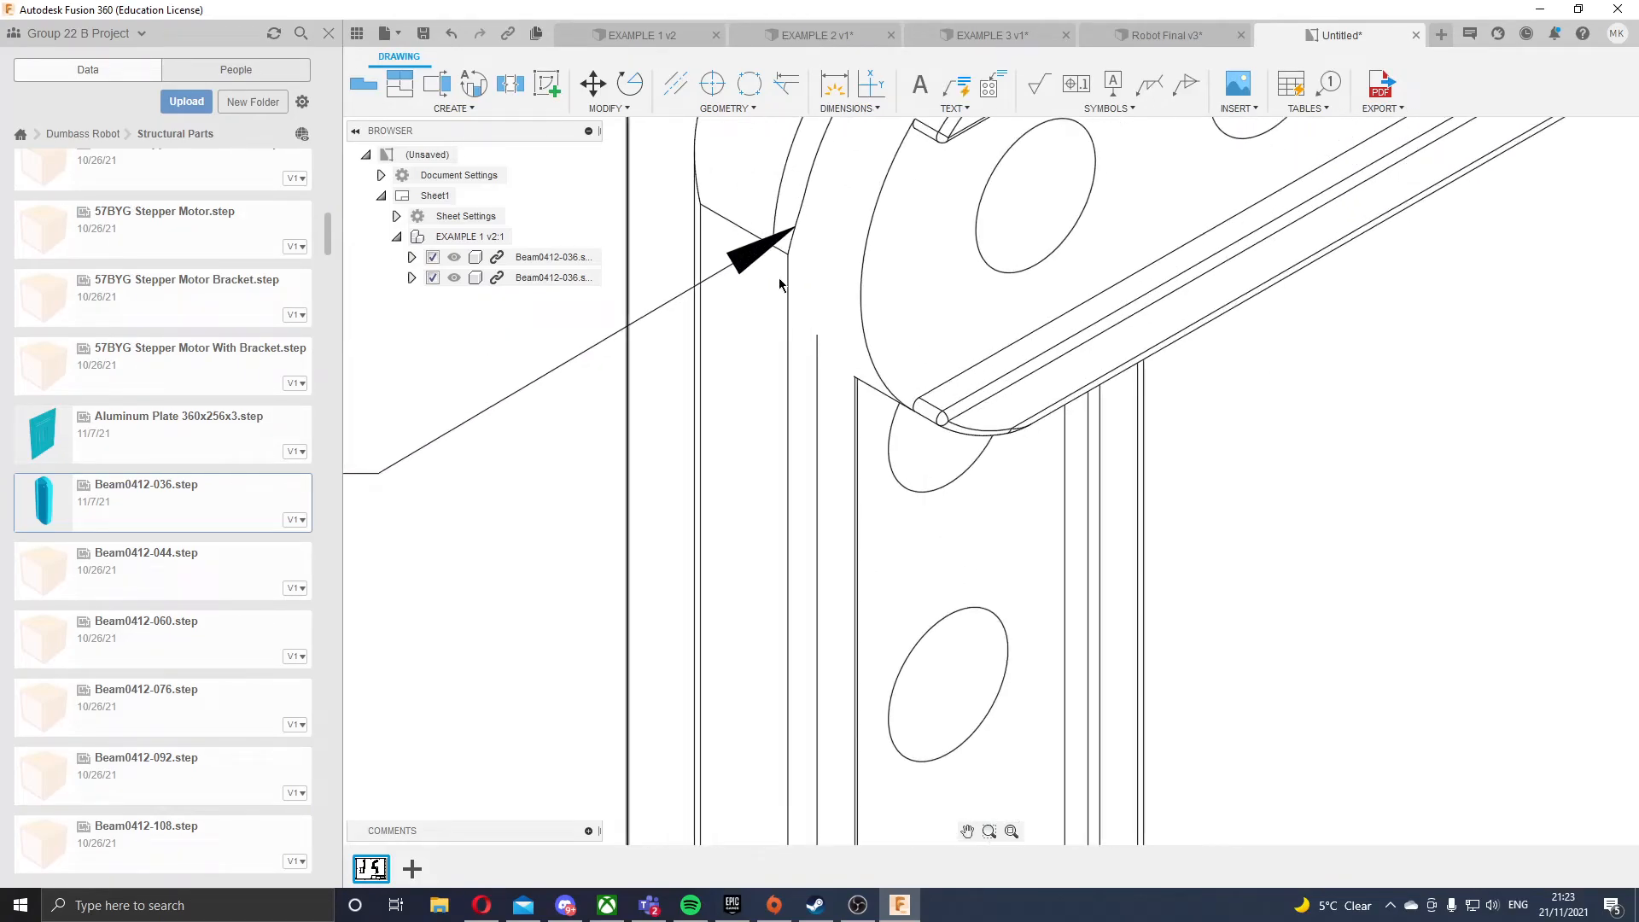
scroll(800, 311, down, 5)
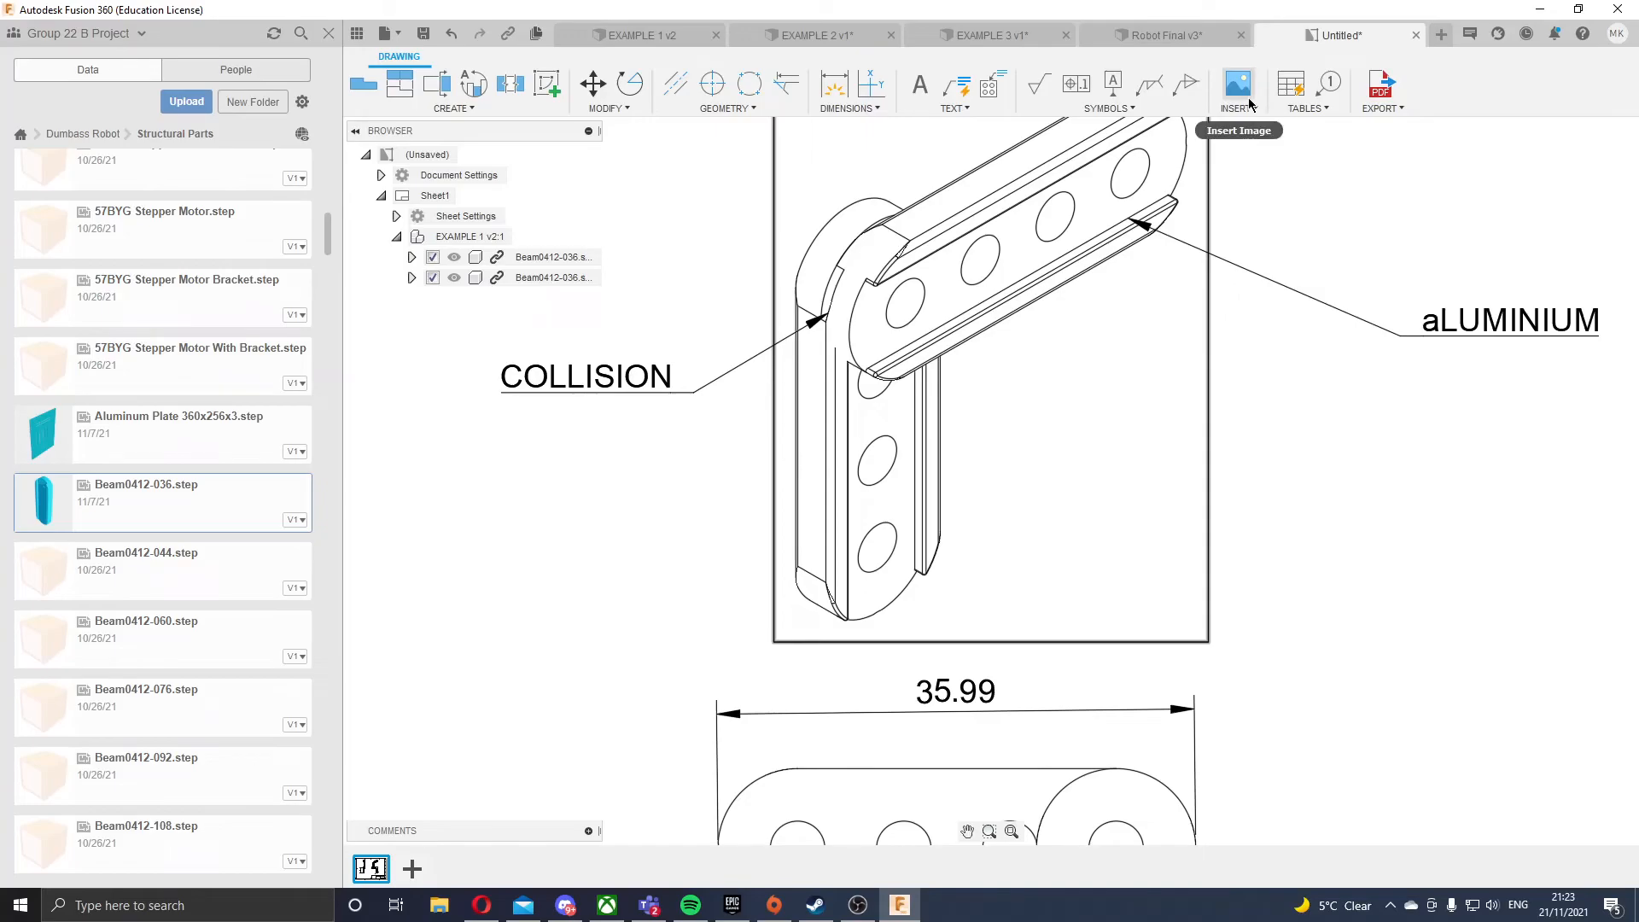
scroll(1022, 749, down, 8)
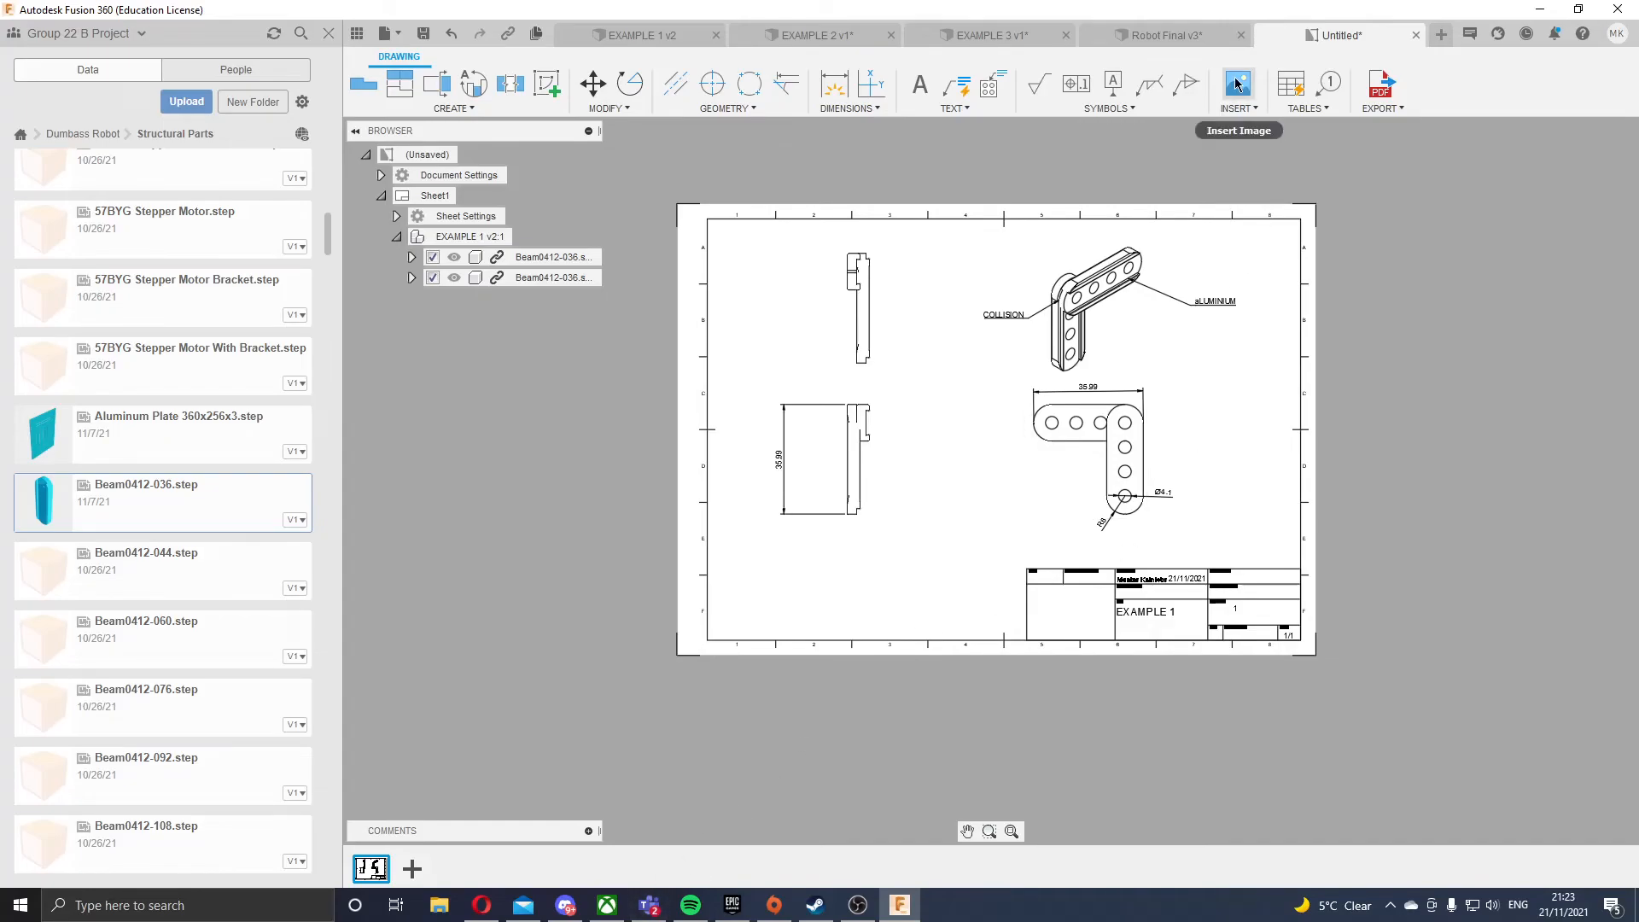
scroll(1073, 569, up, 3)
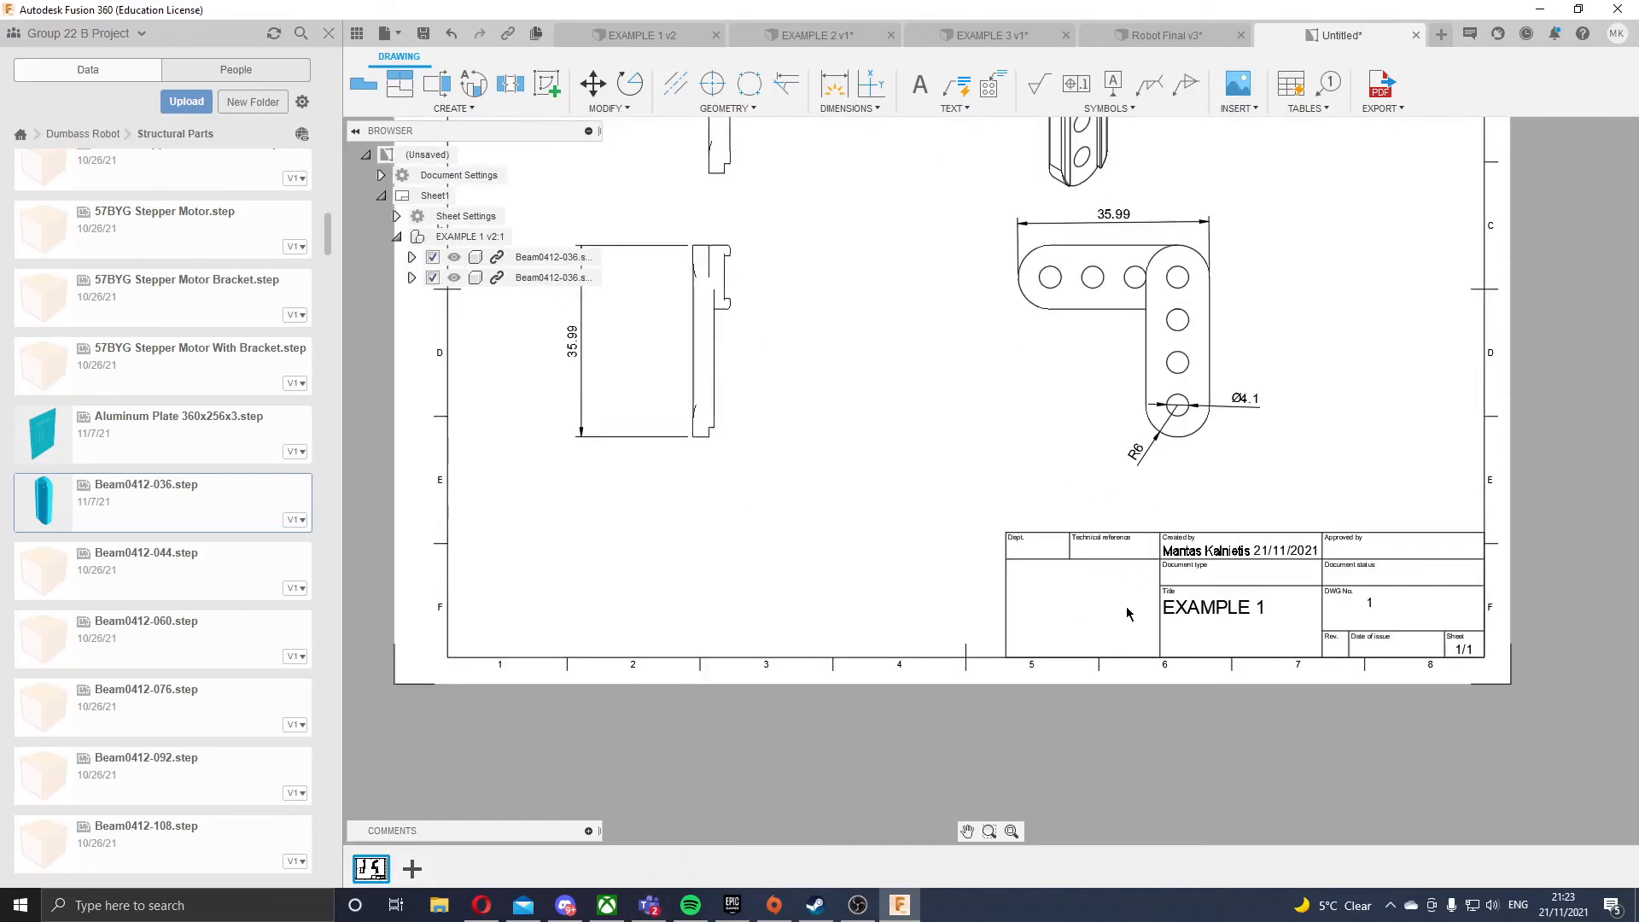
scroll(1295, 386, down, 3)
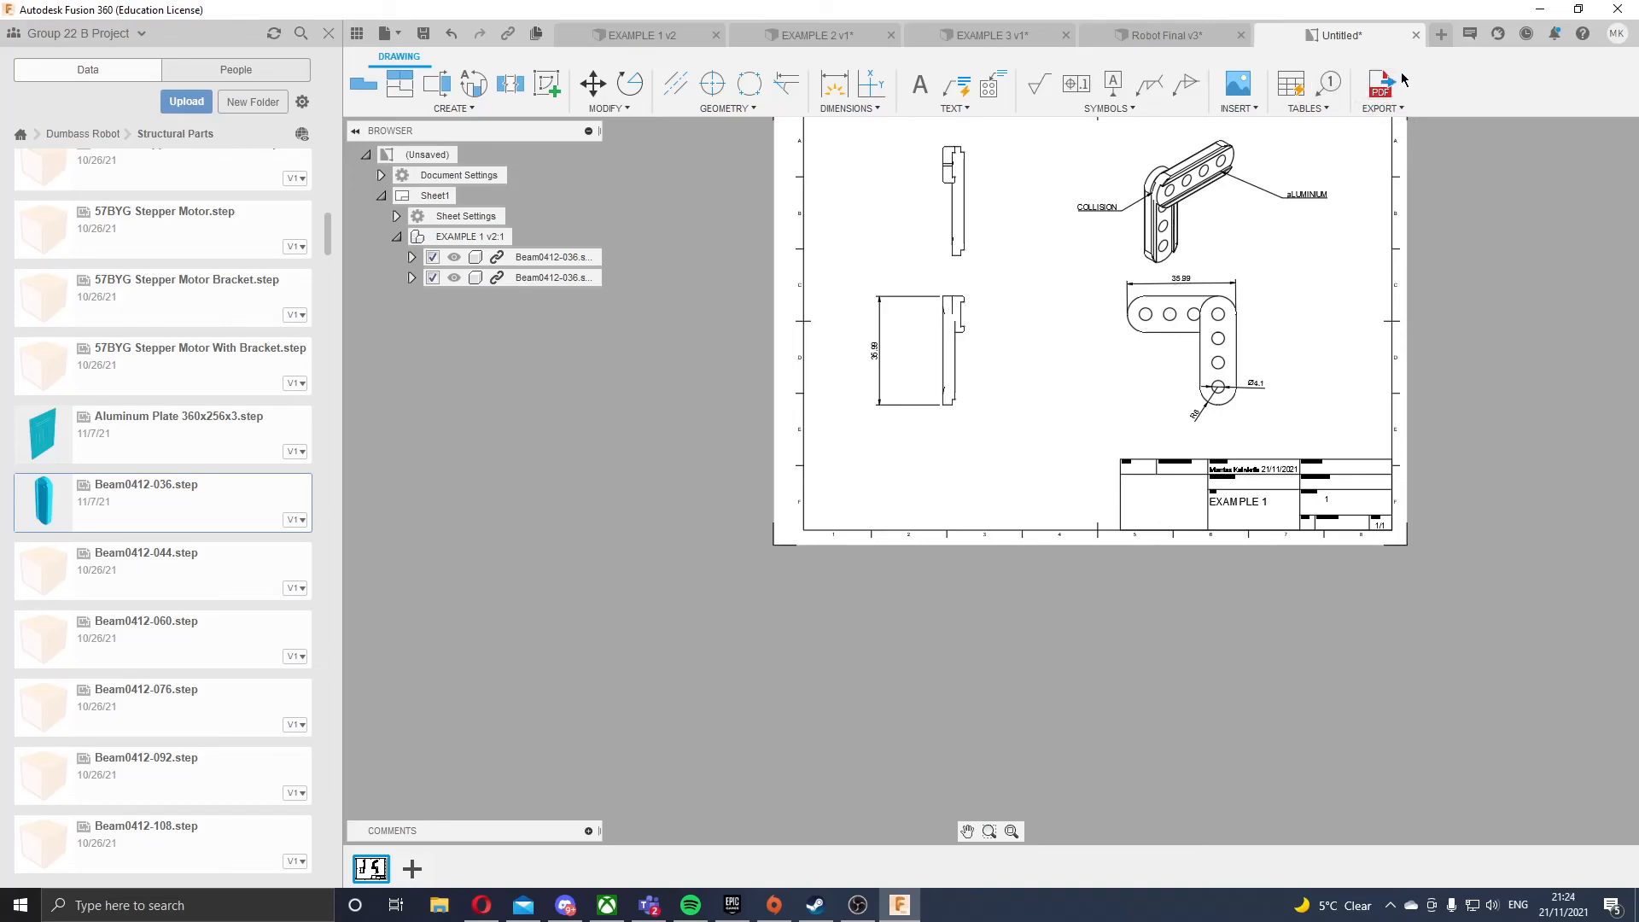
scroll(1109, 189, down, 3)
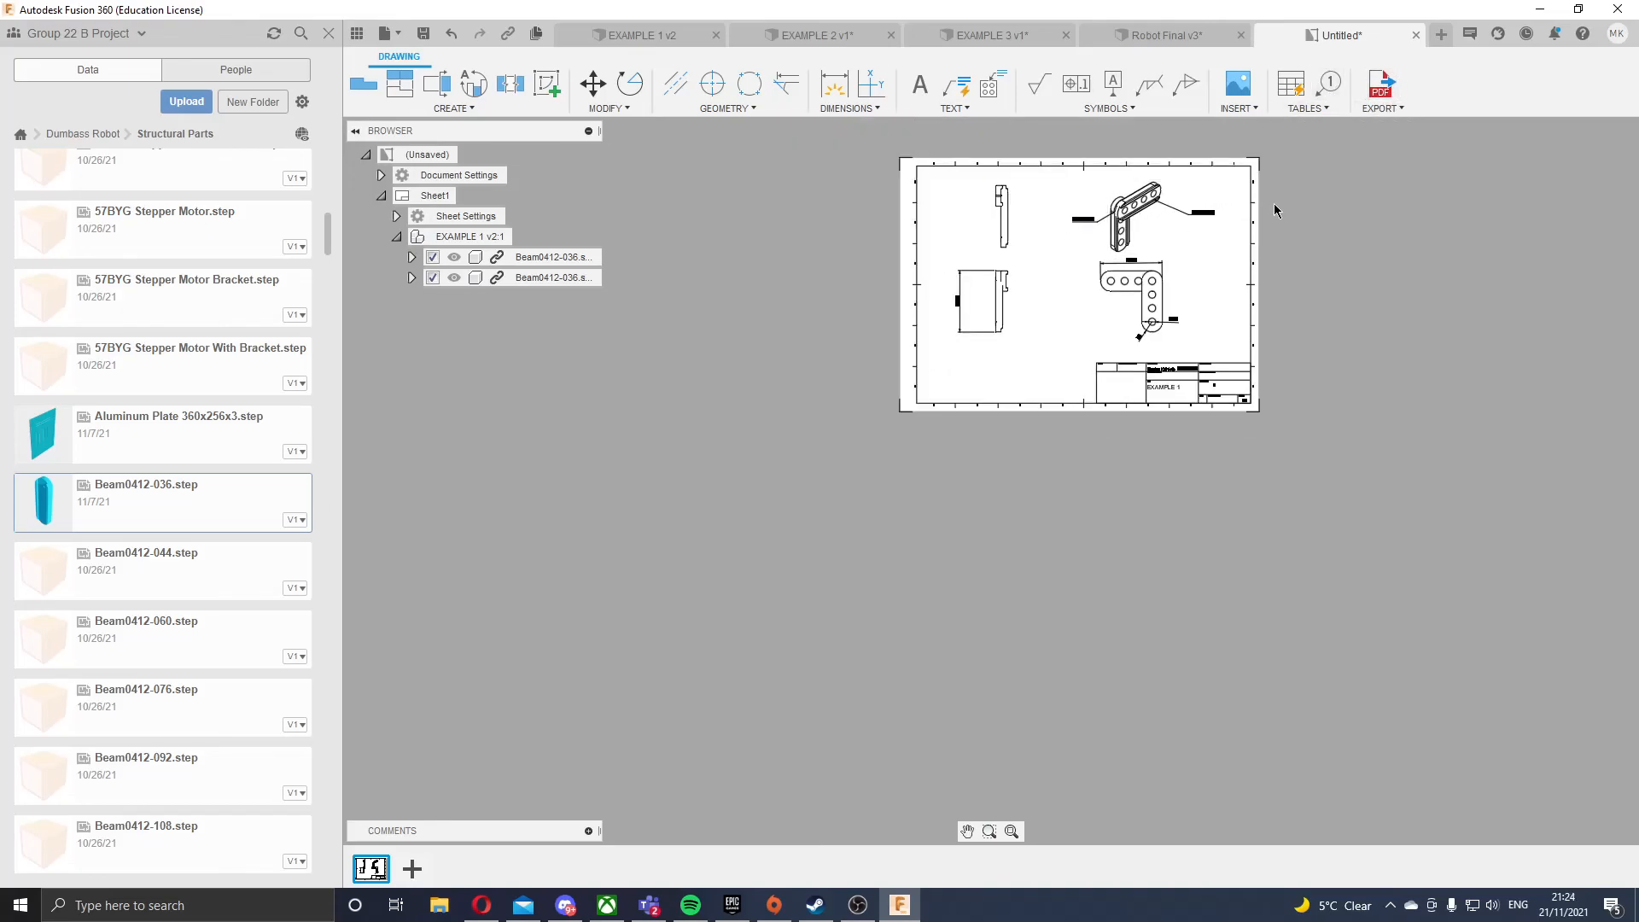
scroll(1254, 222, up, 3)
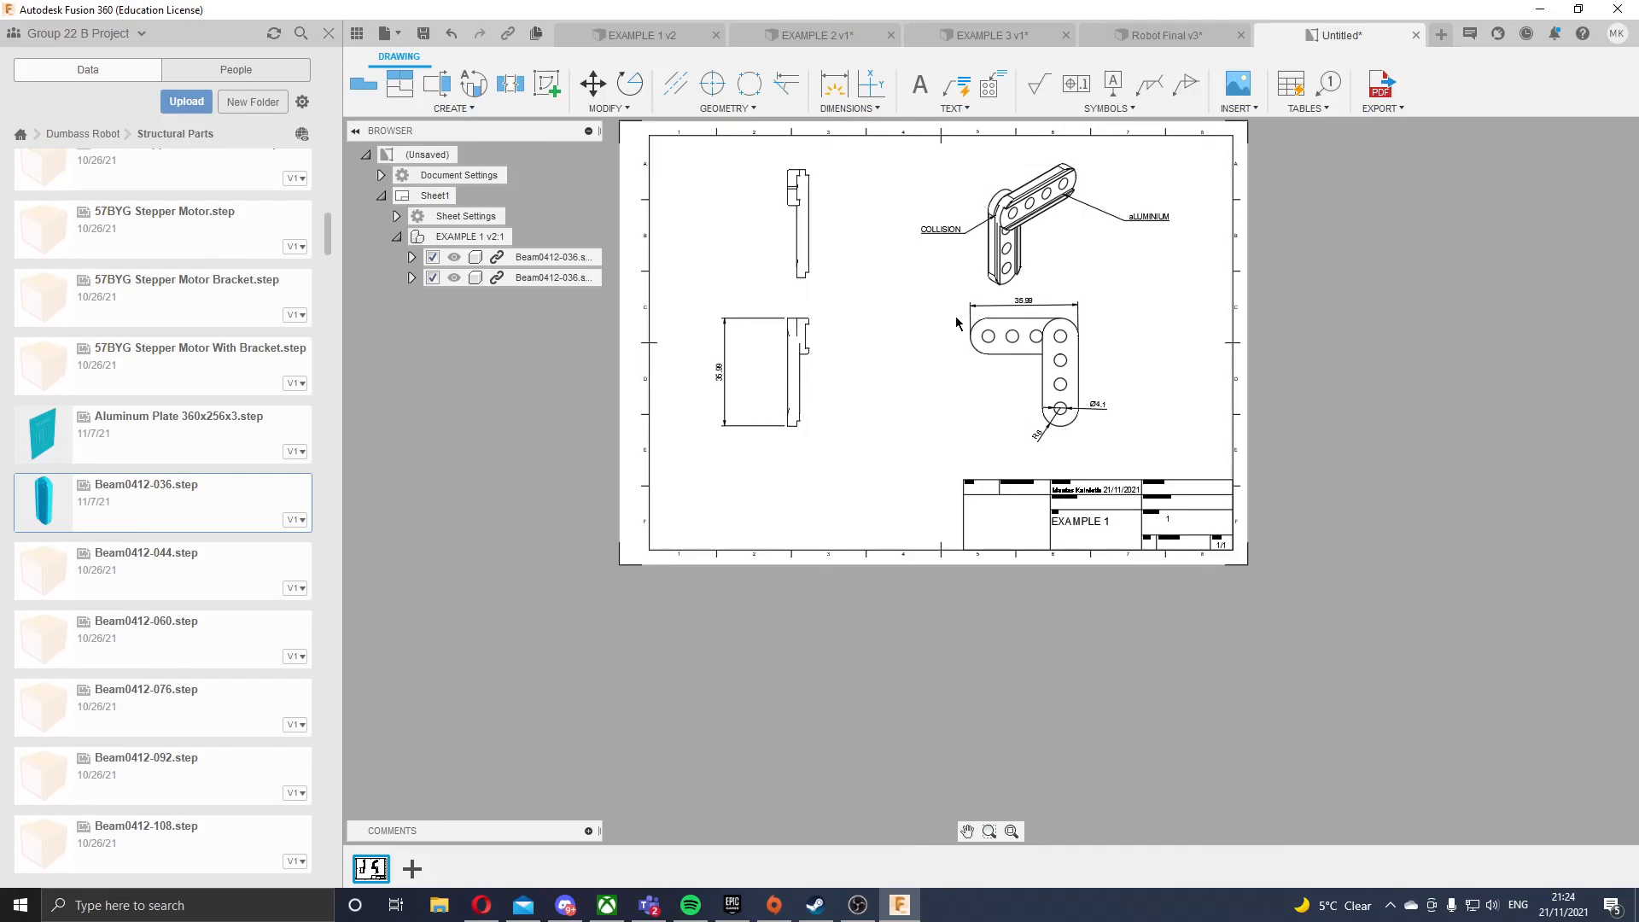
click(856, 904)
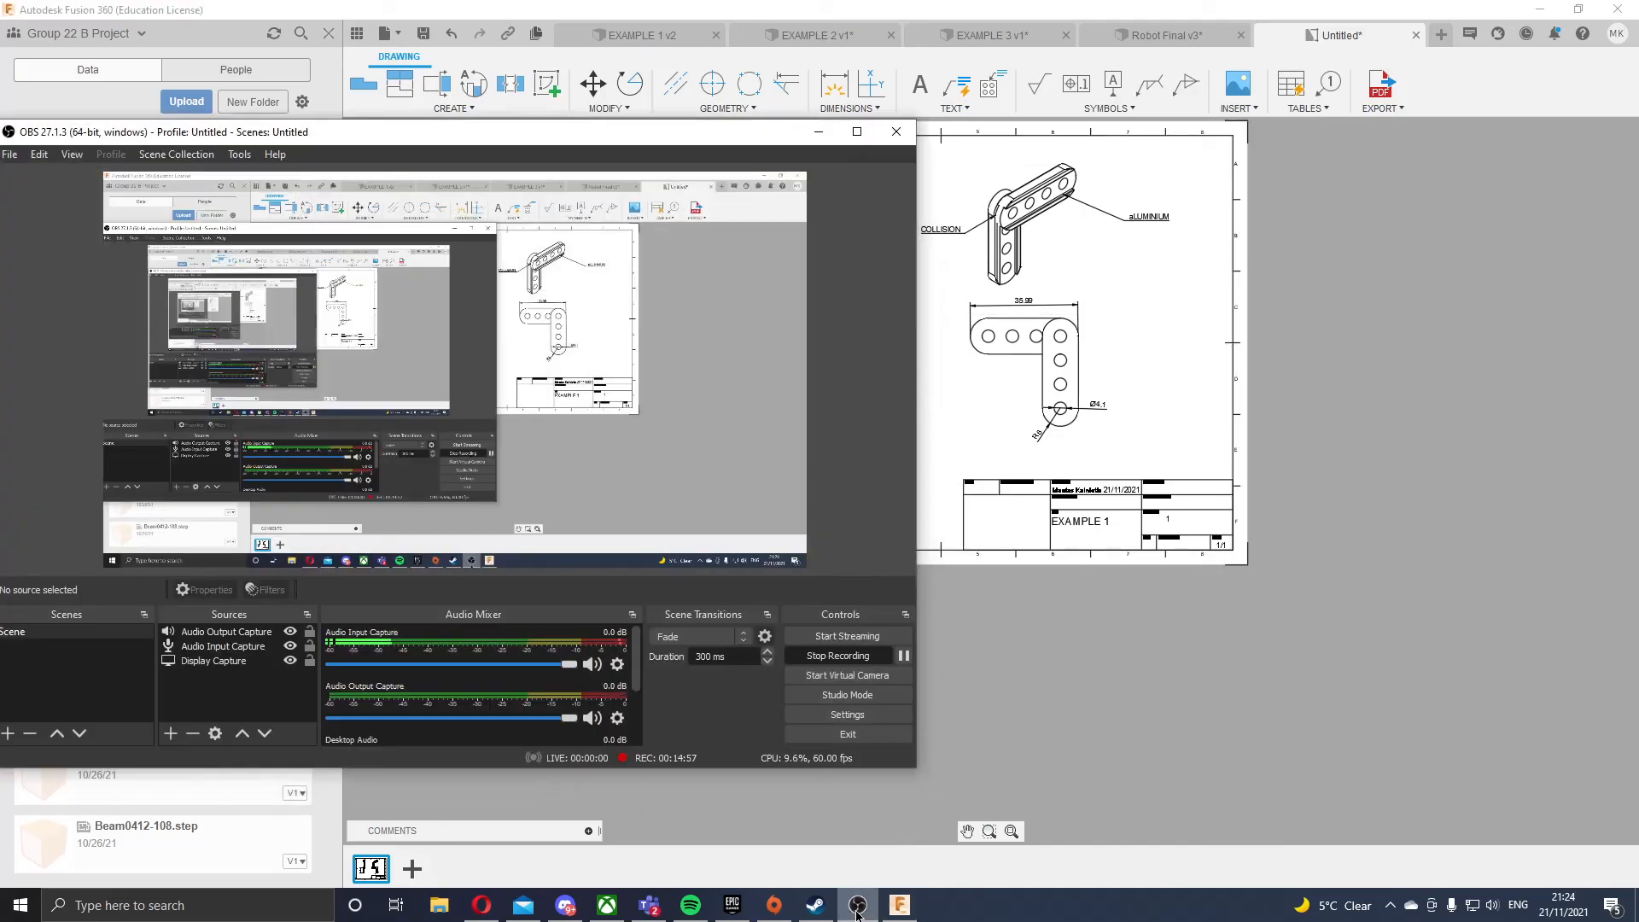